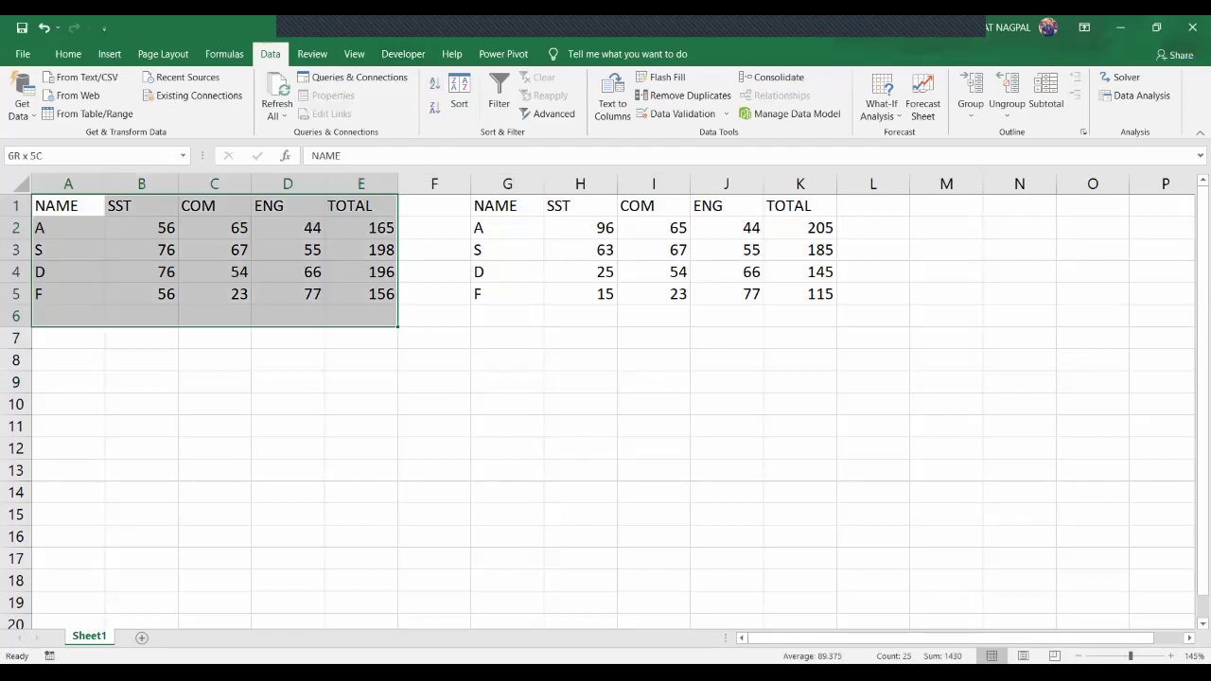
# Move the marks table in G1:K5 to cell A1 of a new worksheet, and add a third blank worksheet.
pyautogui.moveTo(507, 206); pyautogui.dragTo(813, 294)
pyautogui.hotkey('ctrl', 'c')
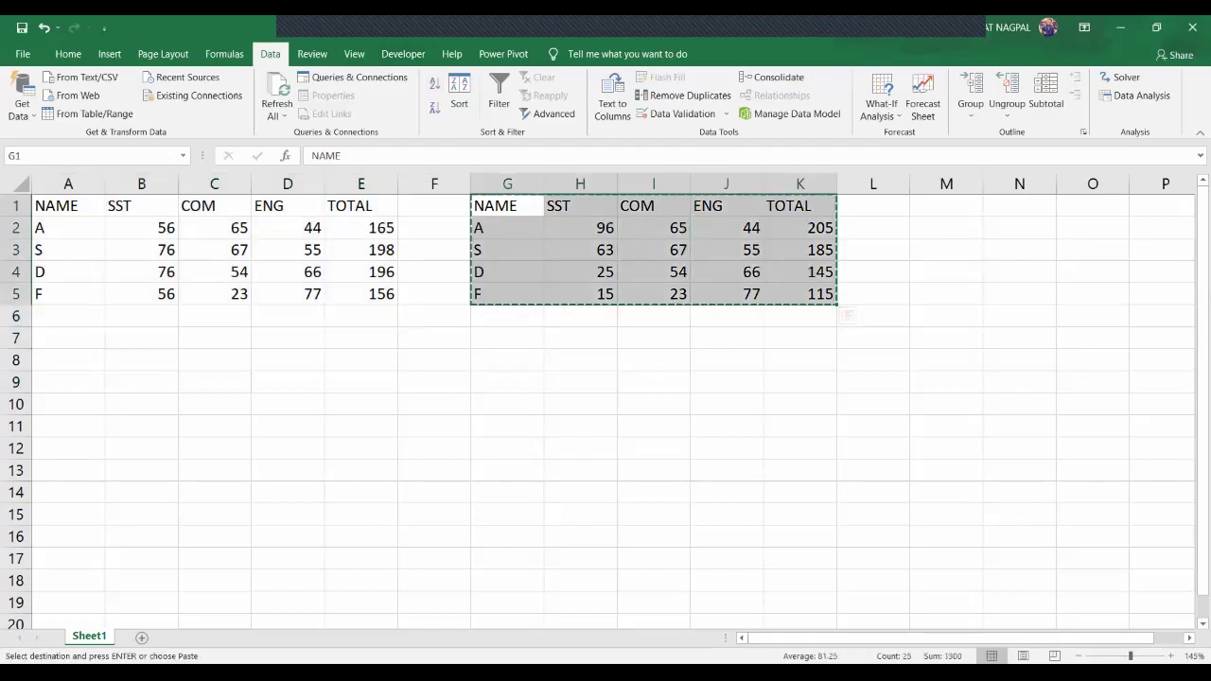
pyautogui.click(142, 638)
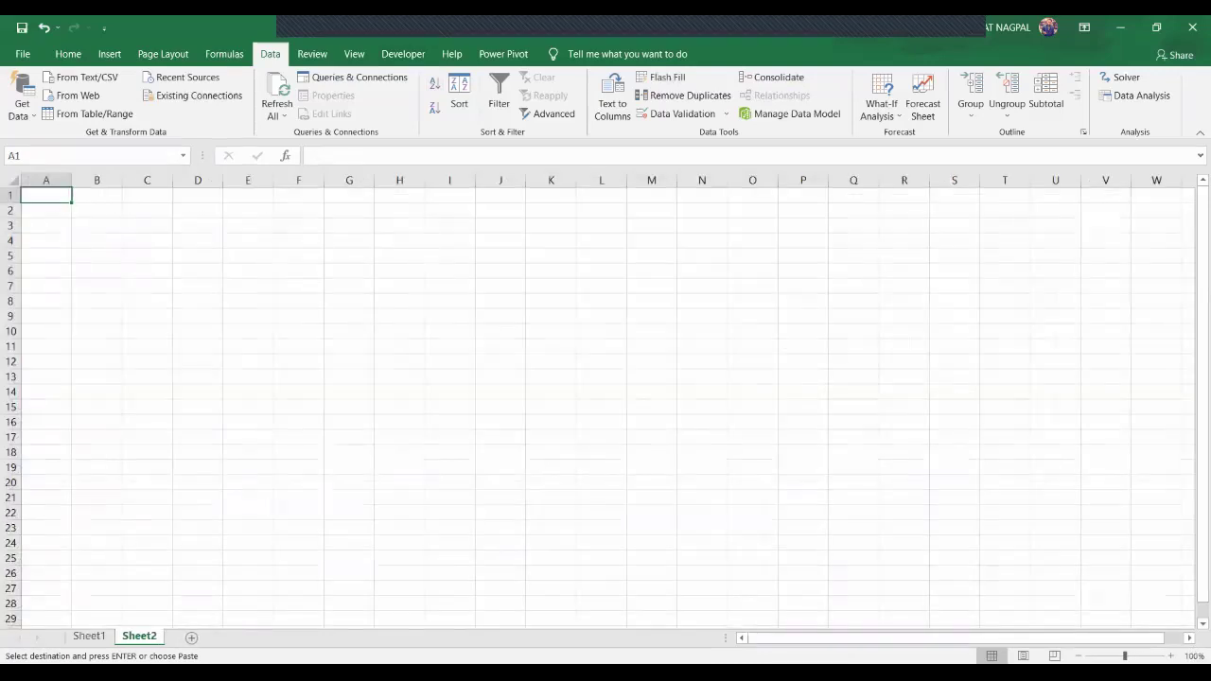
pyautogui.hotkey('ctrl', 'v')
pyautogui.scroll(4, 606, 397)
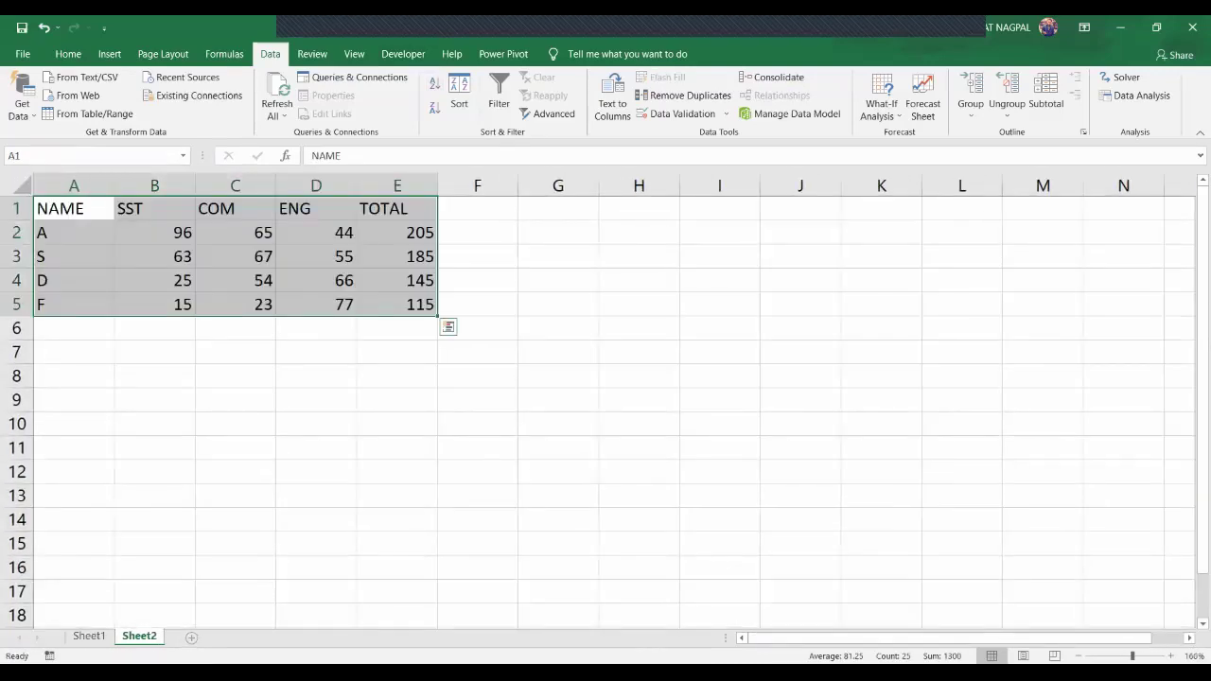
pyautogui.click(191, 637)
pyautogui.scroll(3, 606, 398)
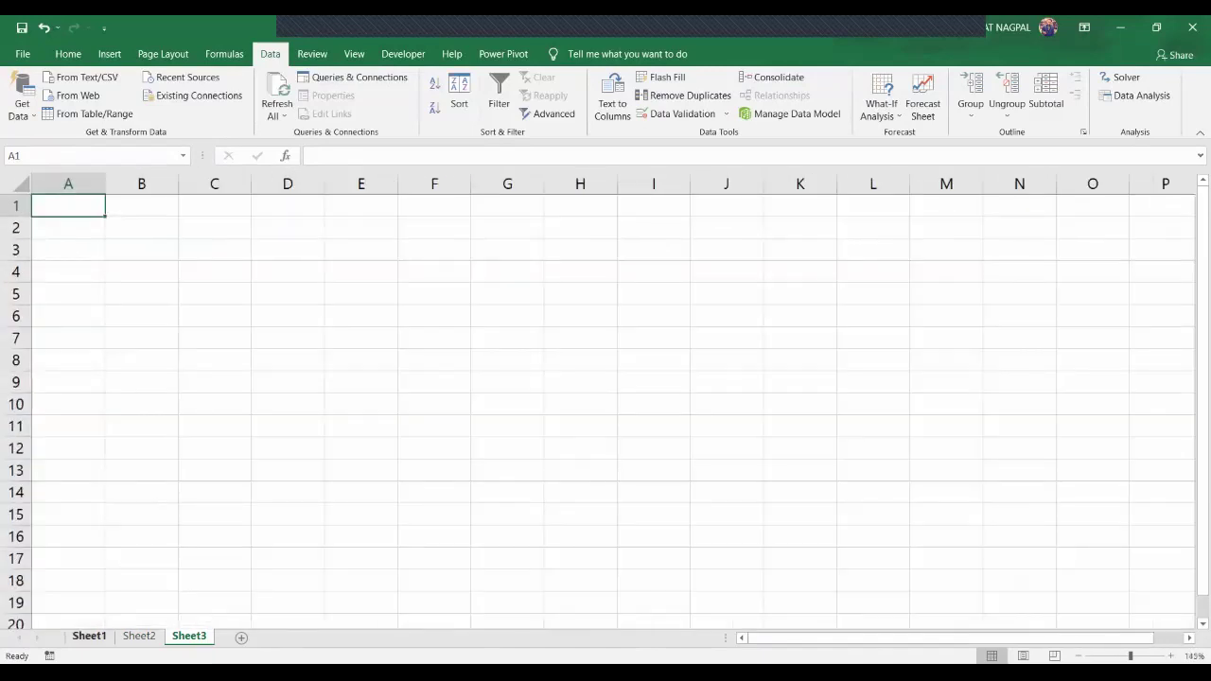
# Compare the marks tables on Sheet1 and Sheet2.
pyautogui.click(90, 635)
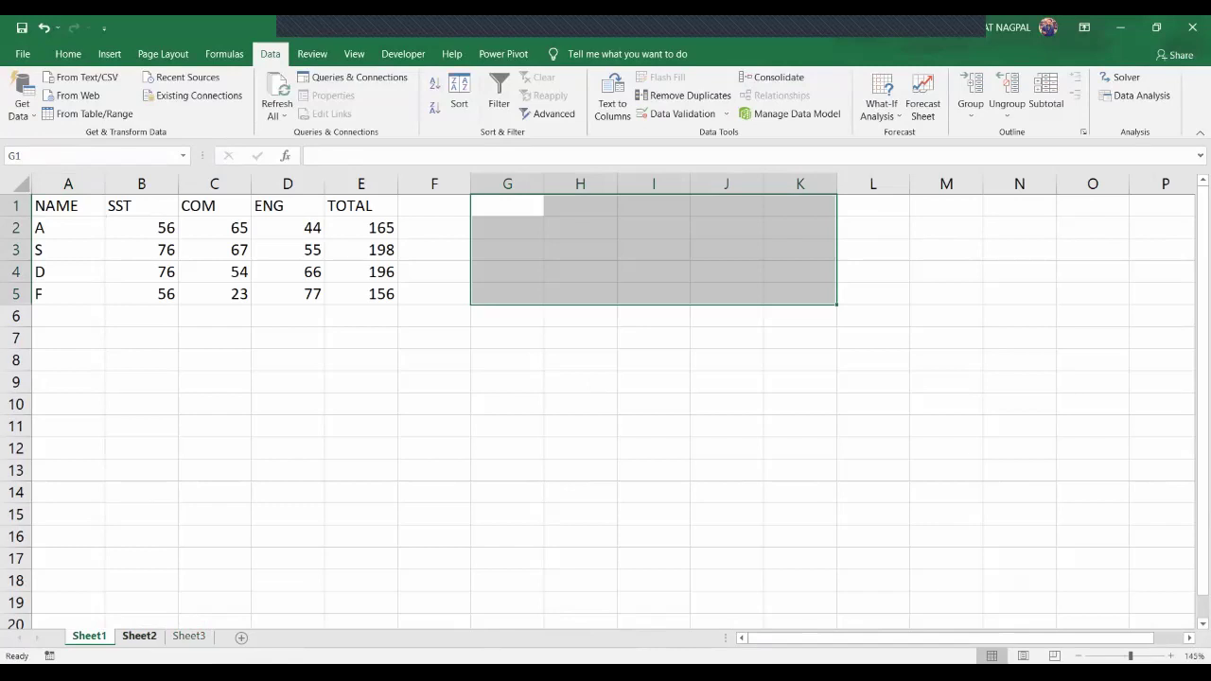
pyautogui.click(139, 636)
pyautogui.click(90, 636)
pyautogui.click(139, 636)
pyautogui.click(90, 636)
# On Sheet3, set up a Sum consolidation with the references Sheet1!$A$1:$E$5 and Sheet2!$A$1:$E$5.
pyautogui.click(189, 636)
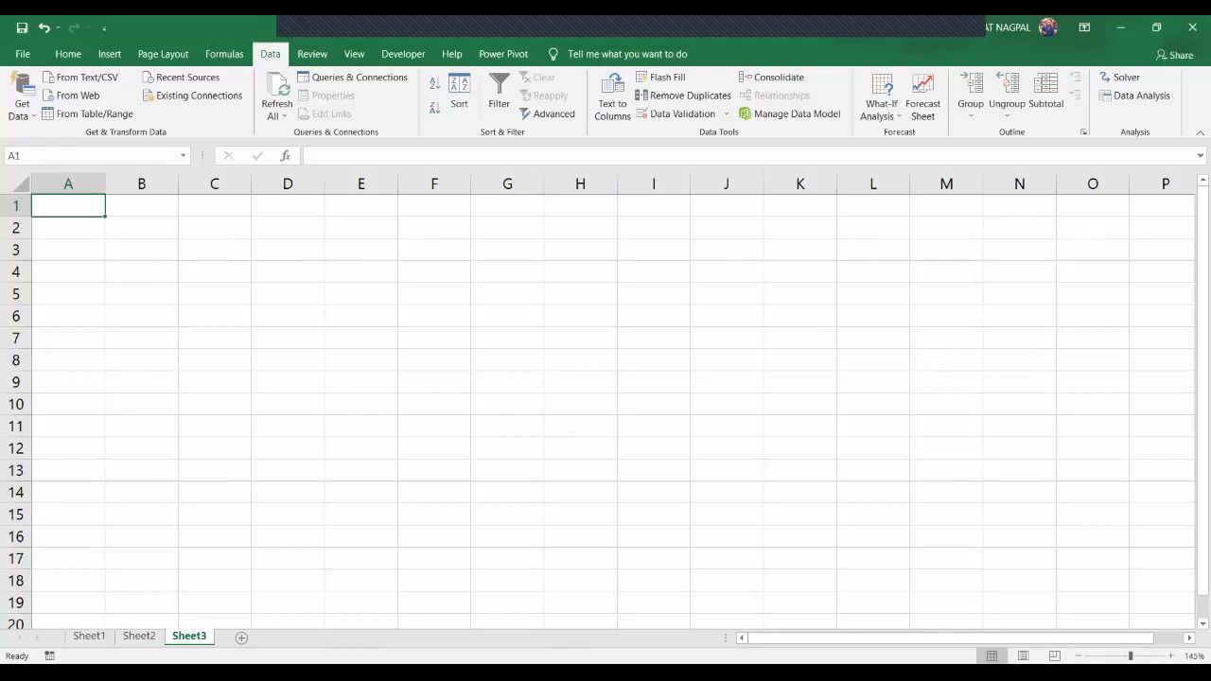
pyautogui.click(771, 77)
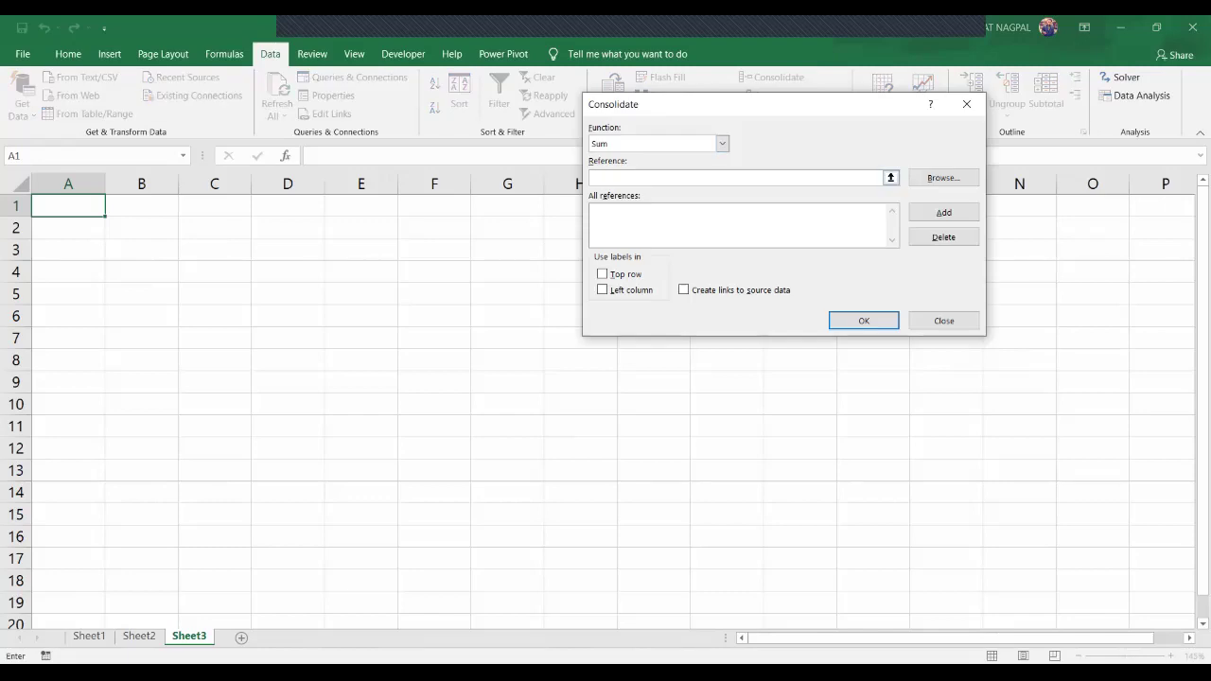
pyautogui.click(89, 636)
pyautogui.click(68, 205)
pyautogui.moveTo(69, 205); pyautogui.dragTo(362, 293)
pyautogui.click(943, 212)
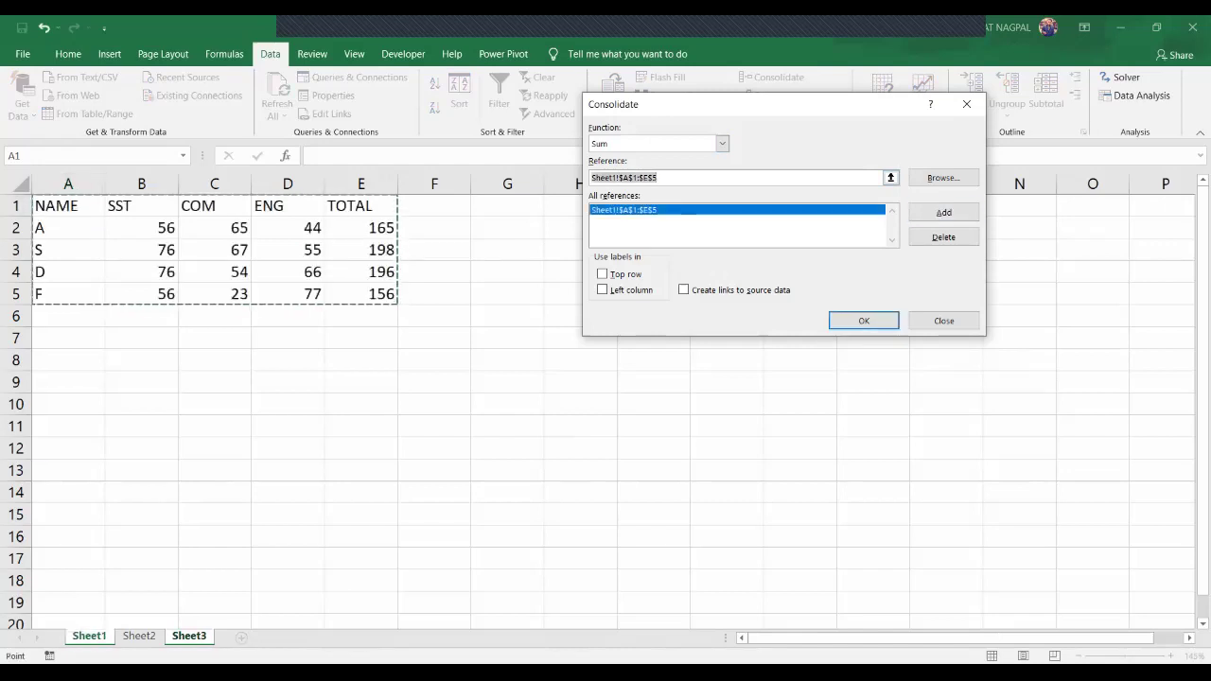
pyautogui.click(139, 635)
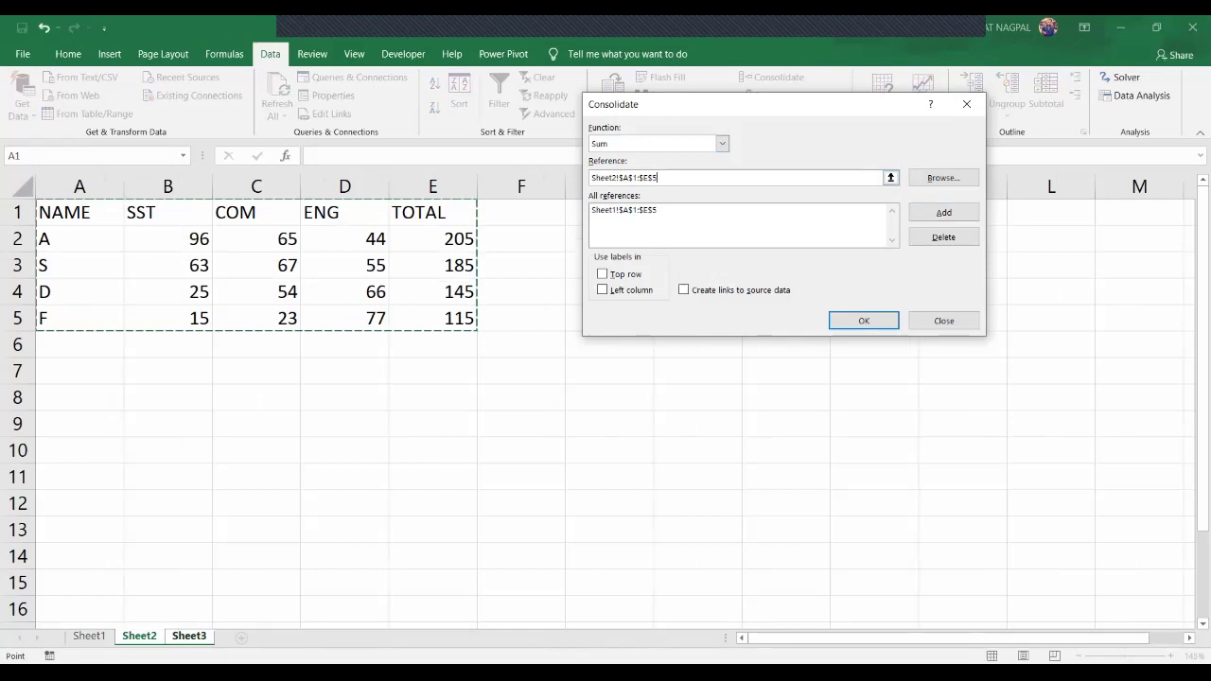
pyautogui.click(943, 212)
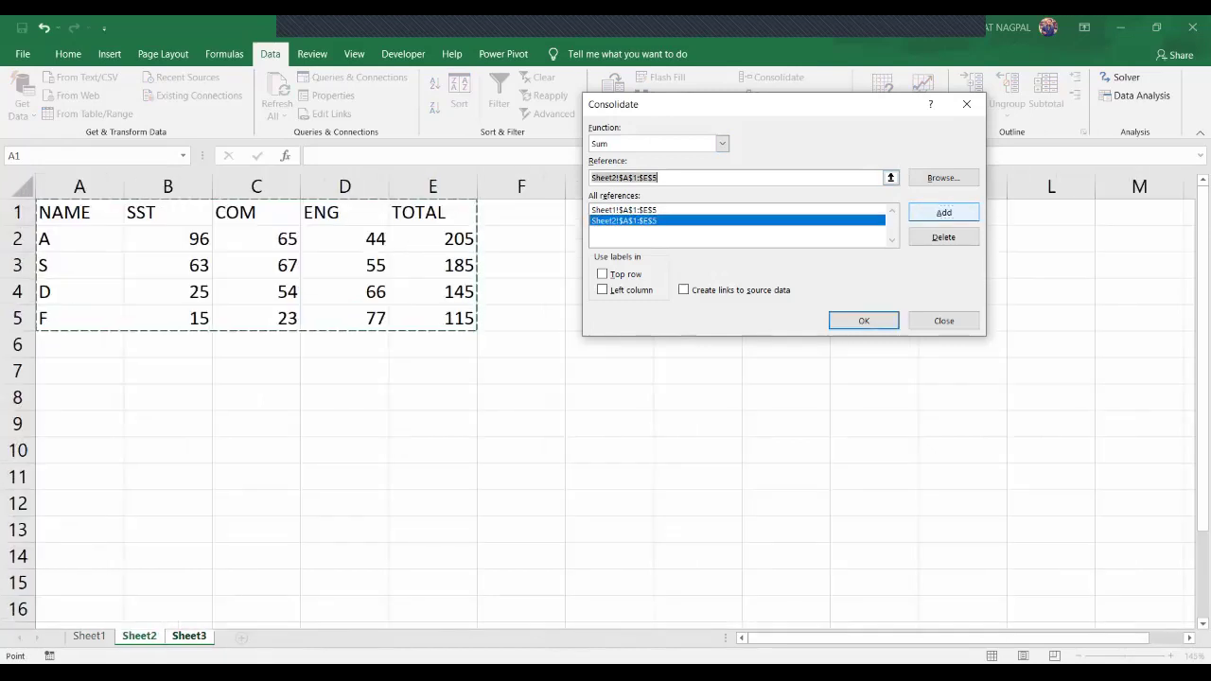
# Use the top row and left column as labels, create links to the source data, and run the consolidation.
pyautogui.click(603, 275)
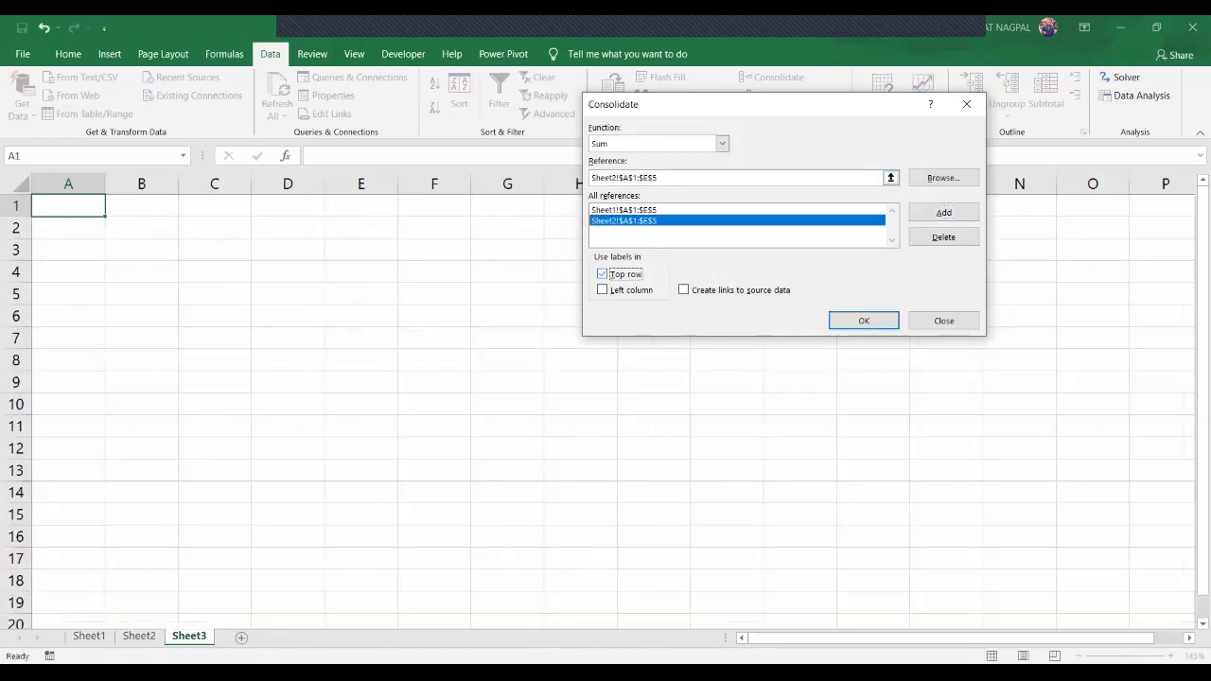
pyautogui.click(603, 290)
pyautogui.click(684, 290)
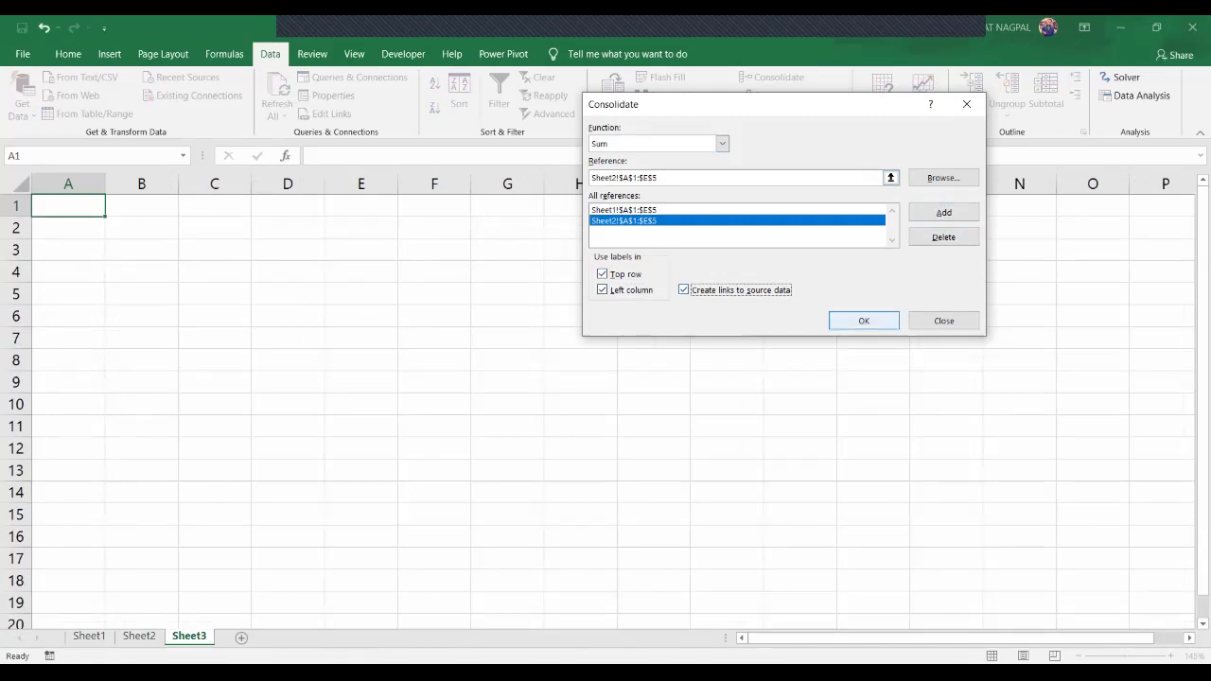
pyautogui.press('Tab')
pyautogui.click(864, 321)
# Expand all outline groups of the consolidated table and examine the source rows for A in C2:F3.
pyautogui.click(187, 228)
pyautogui.moveTo(123, 206); pyautogui.dragTo(407, 316)
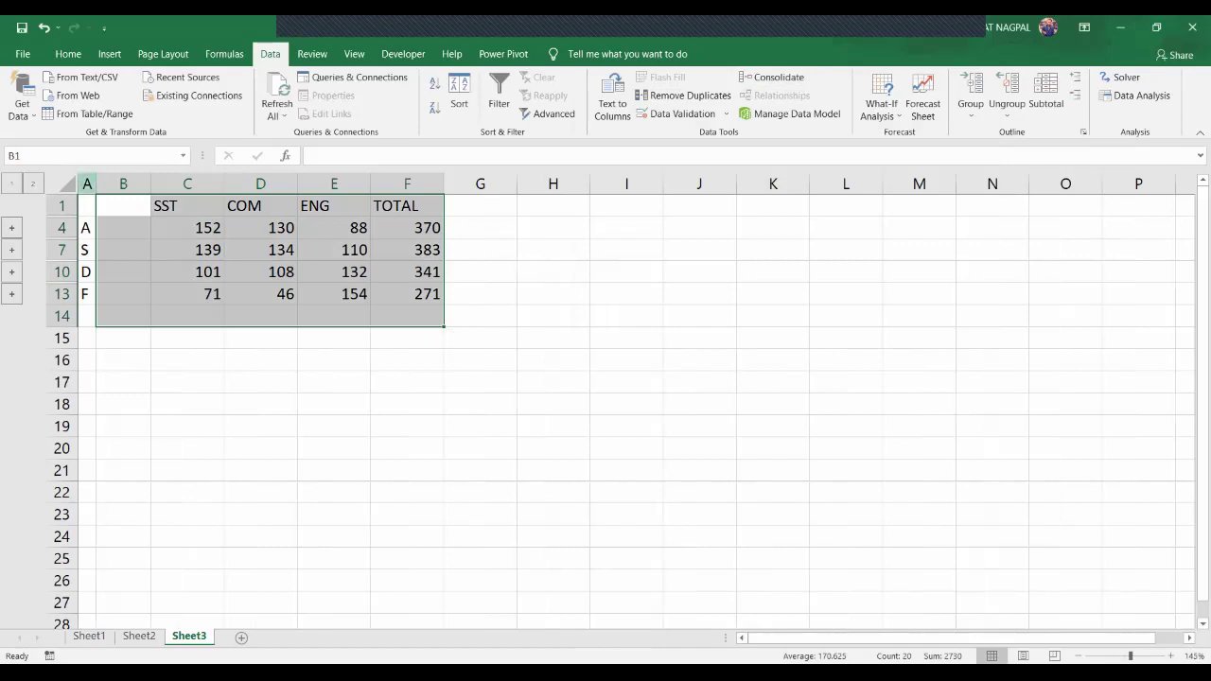
pyautogui.click(33, 184)
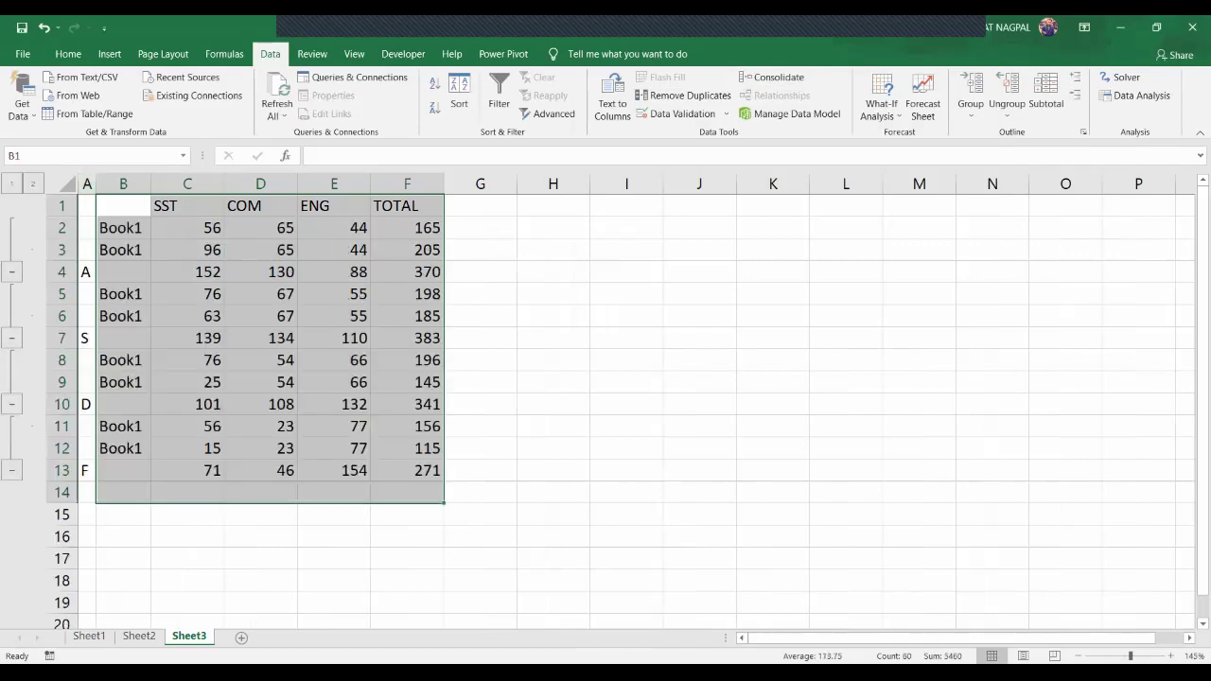
pyautogui.click(123, 250)
pyautogui.moveTo(188, 228); pyautogui.dragTo(406, 250)
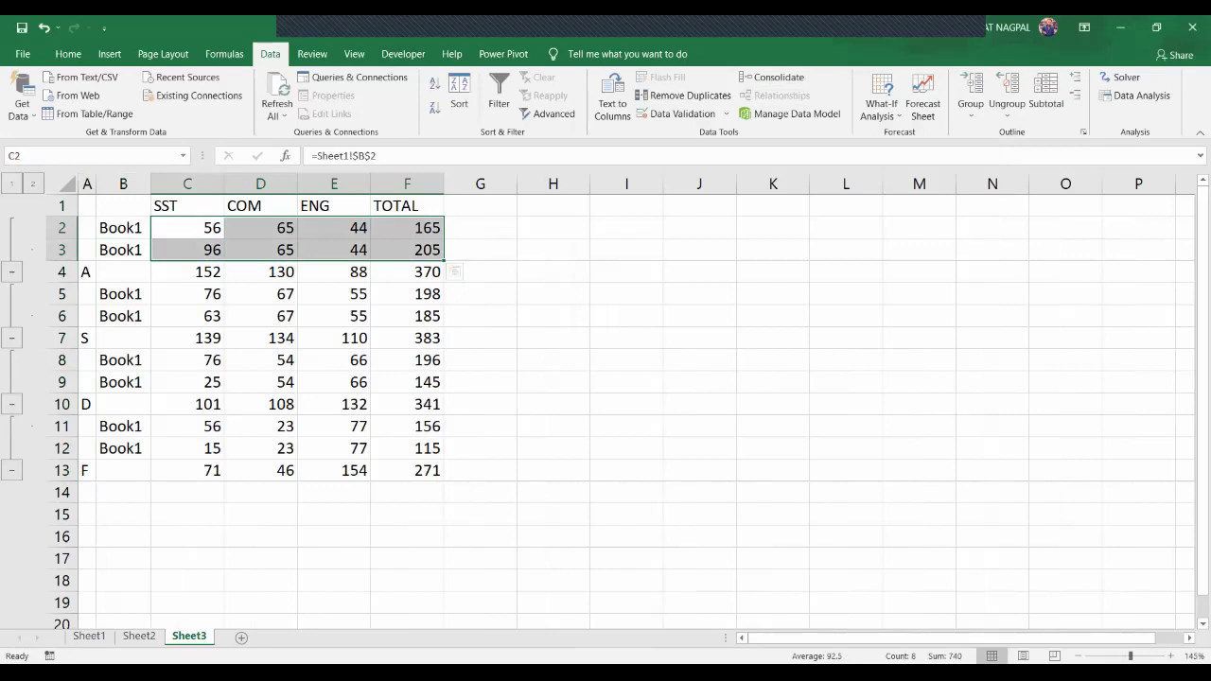
pyautogui.moveTo(187, 228); pyautogui.dragTo(407, 250)
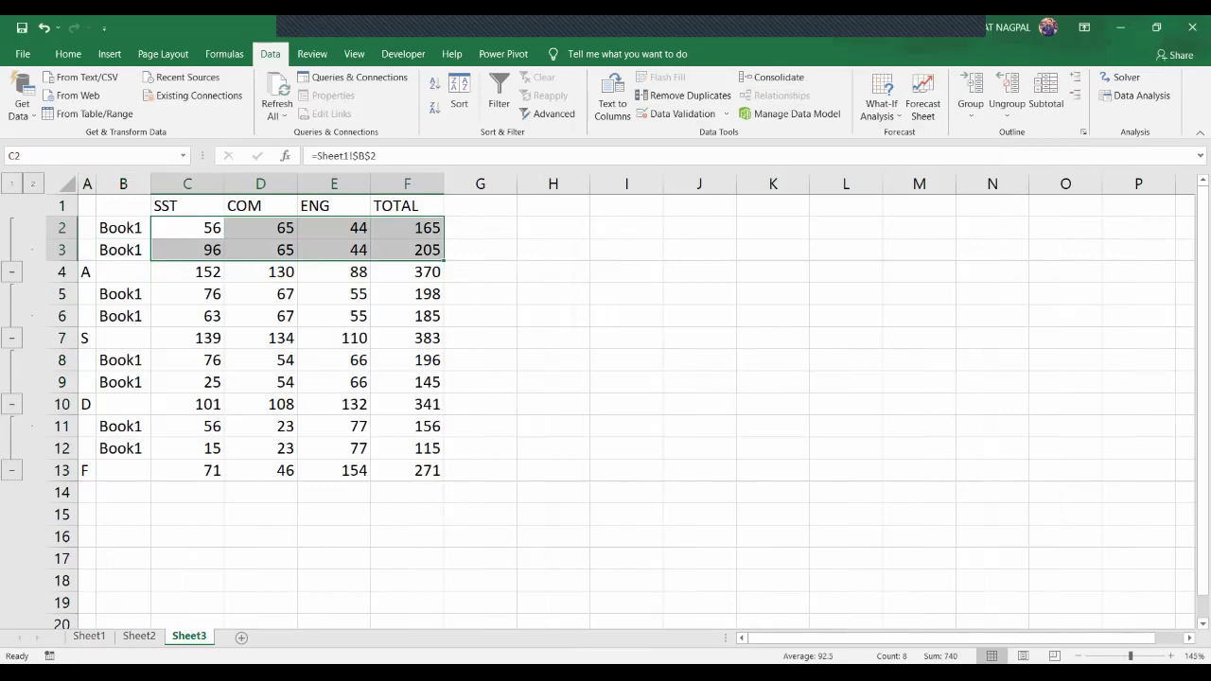
# Compare the source tables on Sheet1 and Sheet2 with the consolidated table on Sheet3.
pyautogui.click(89, 635)
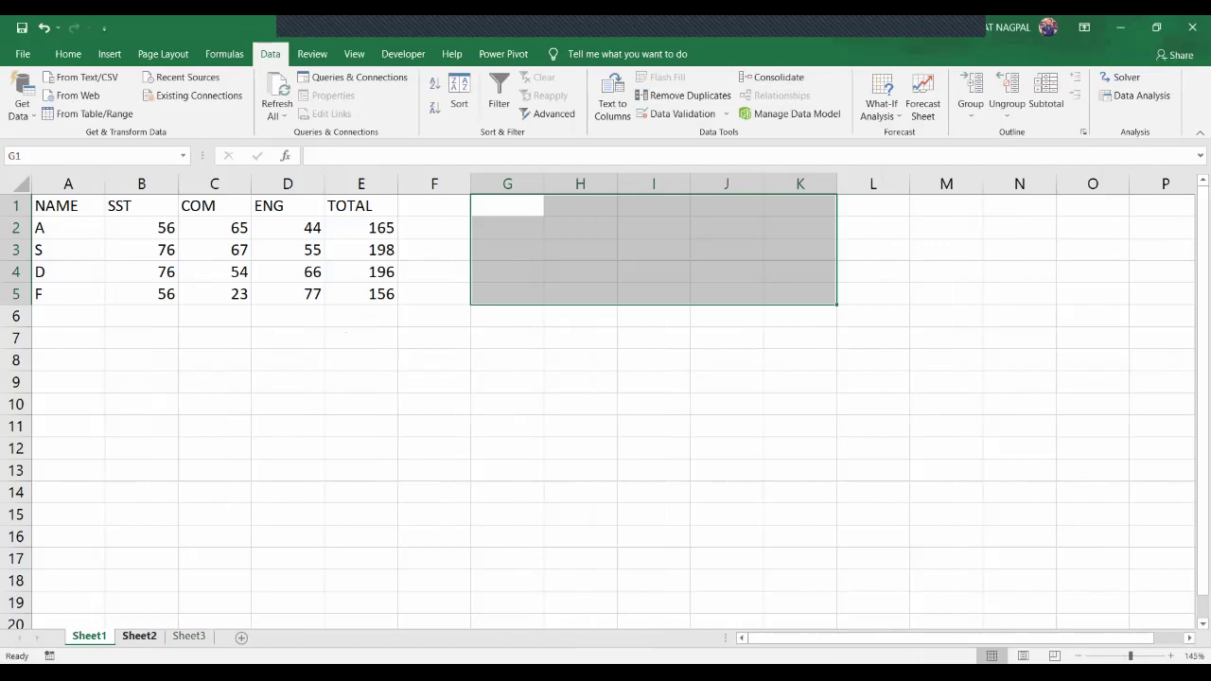
pyautogui.click(139, 635)
pyautogui.click(89, 636)
pyautogui.click(139, 636)
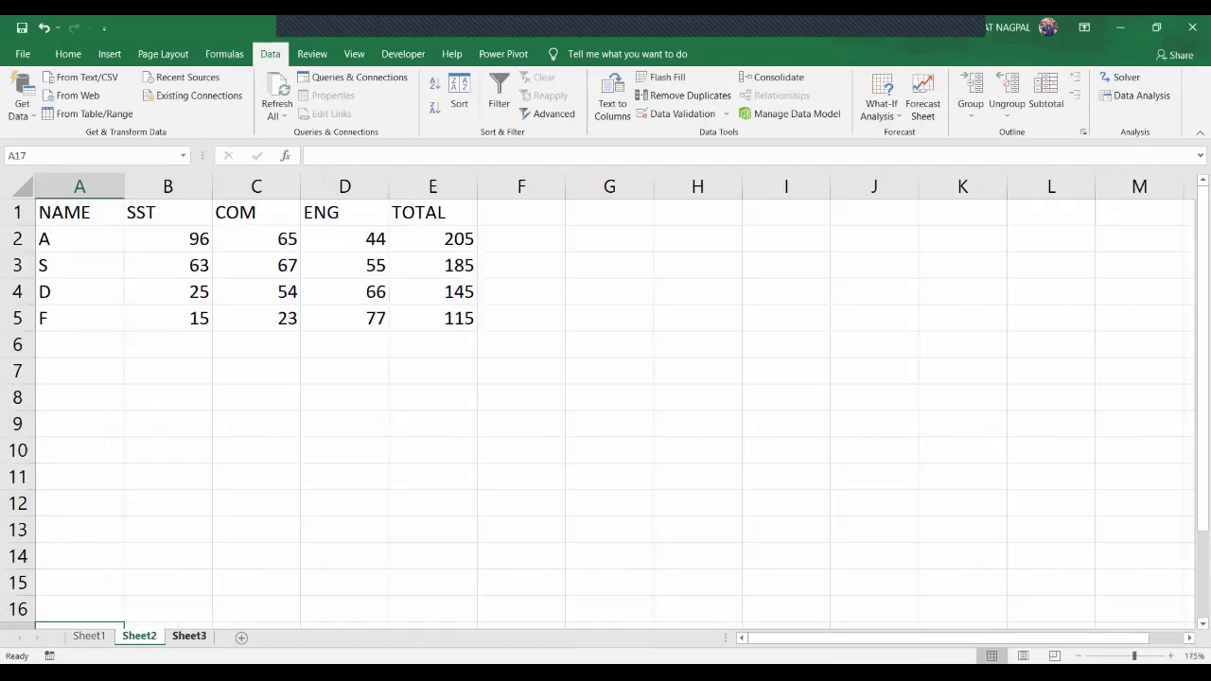
pyautogui.click(188, 636)
pyautogui.moveTo(123, 205); pyautogui.dragTo(407, 471)
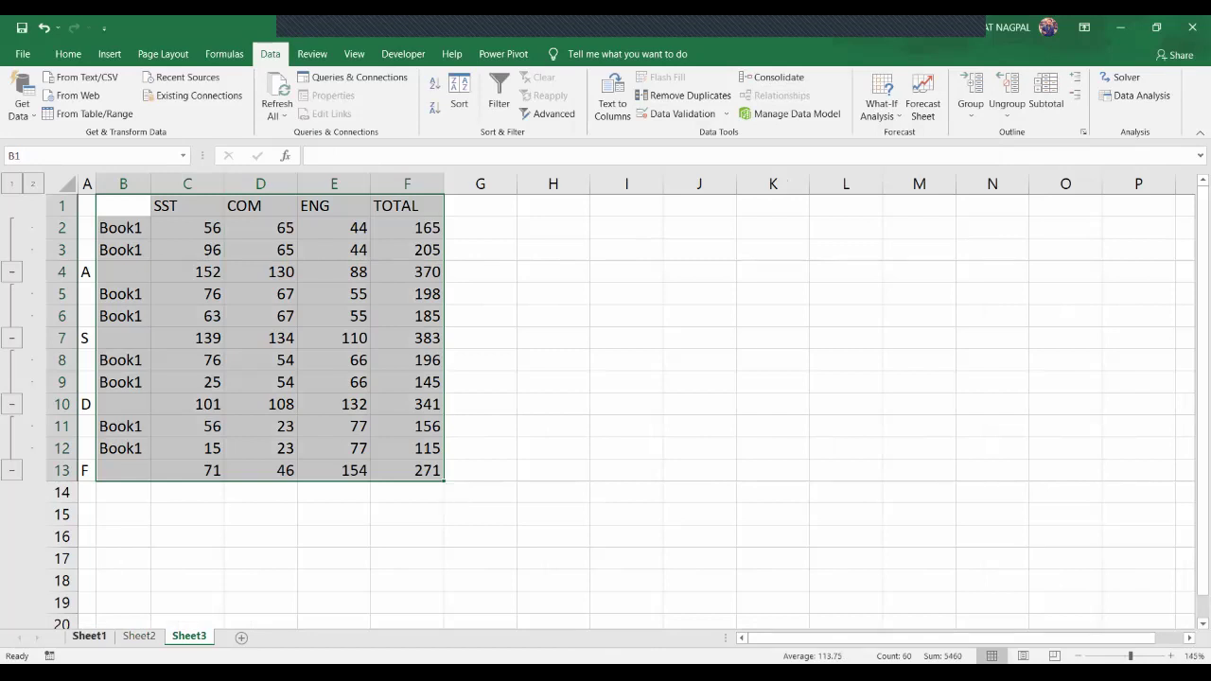
# Set A's SST mark in cell B2 of Sheet1 to 96 and check the linked table on Sheet3.
pyautogui.click(88, 636)
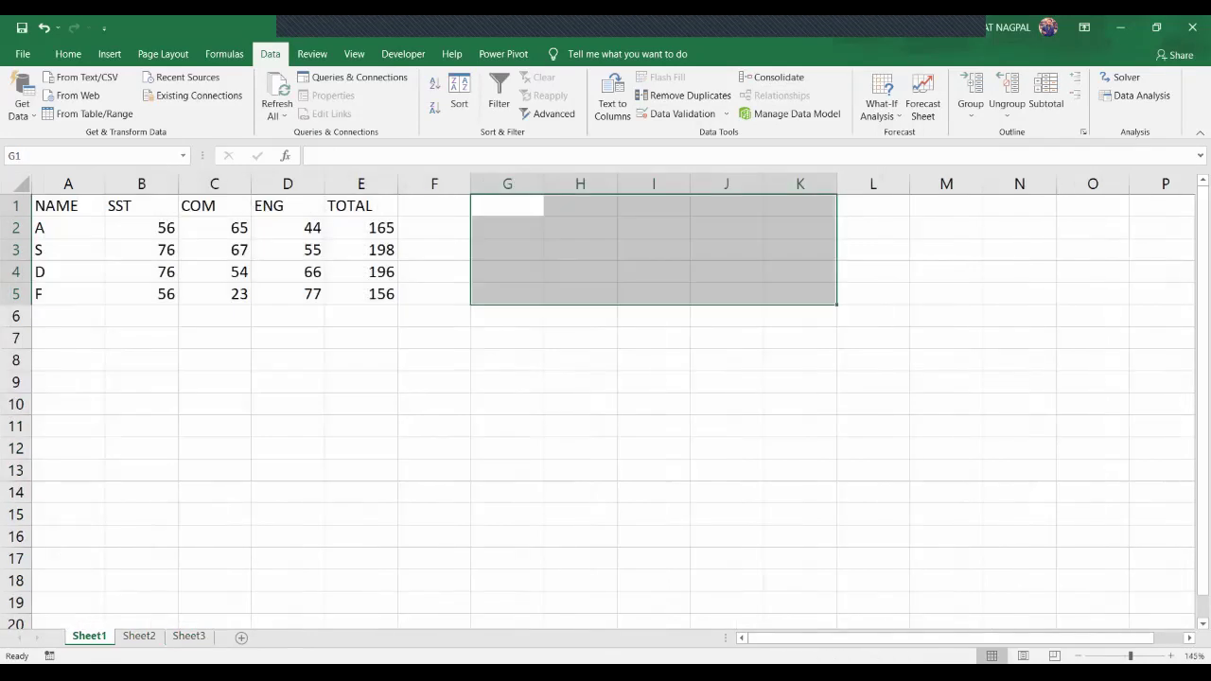
pyautogui.click(141, 228)
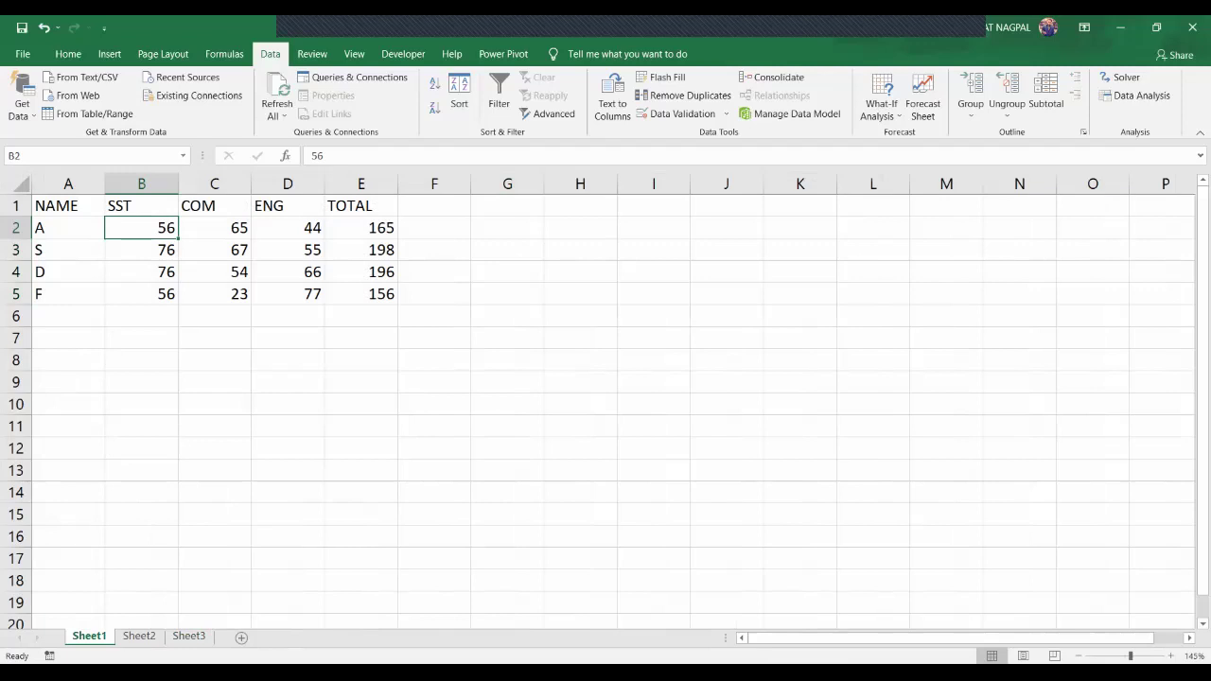
pyautogui.write('96')
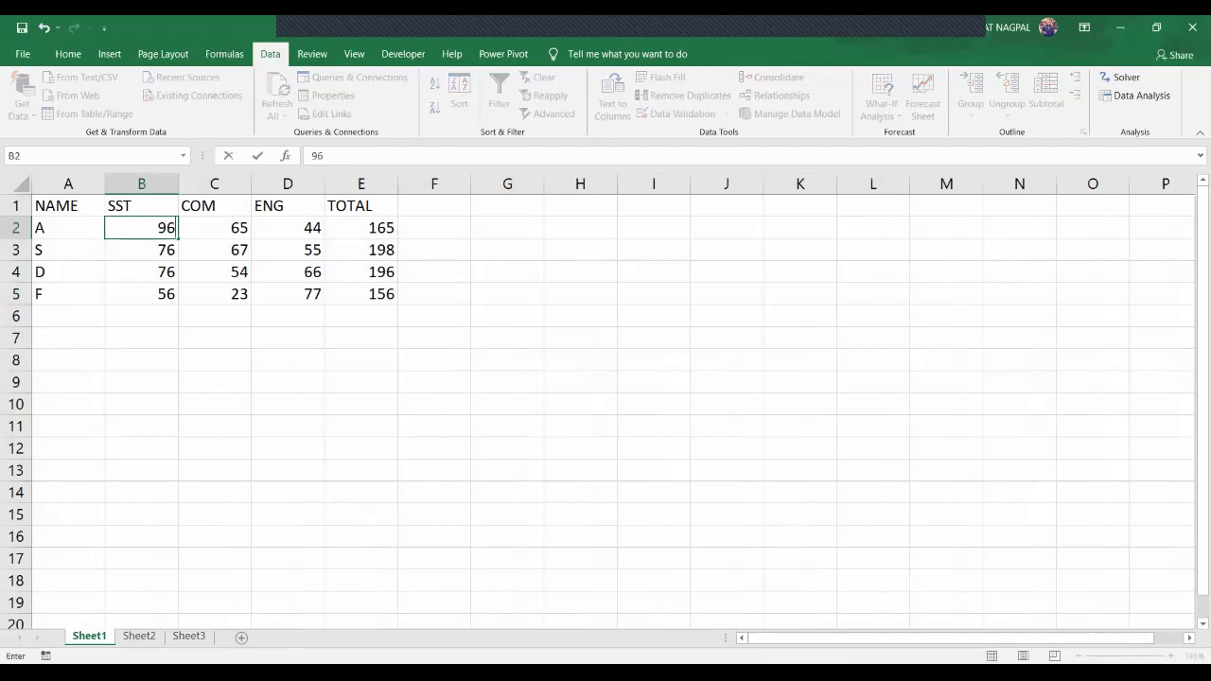
pyautogui.hotkey('ctrl', 'Return')
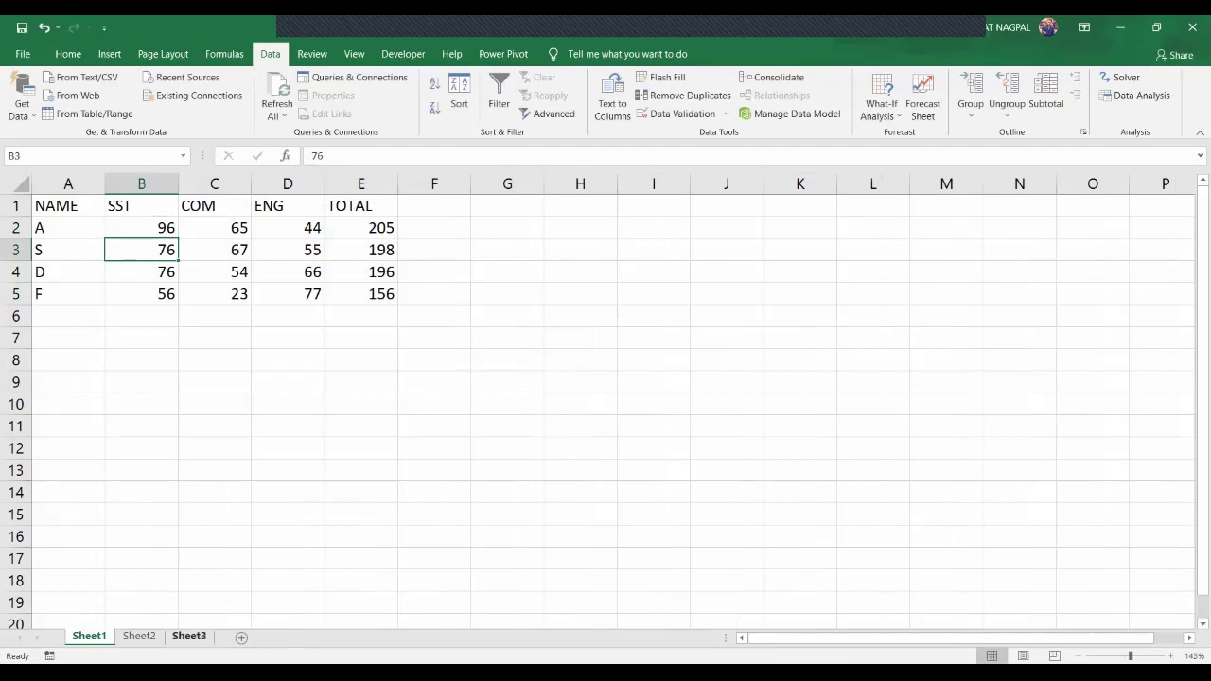
pyautogui.click(188, 636)
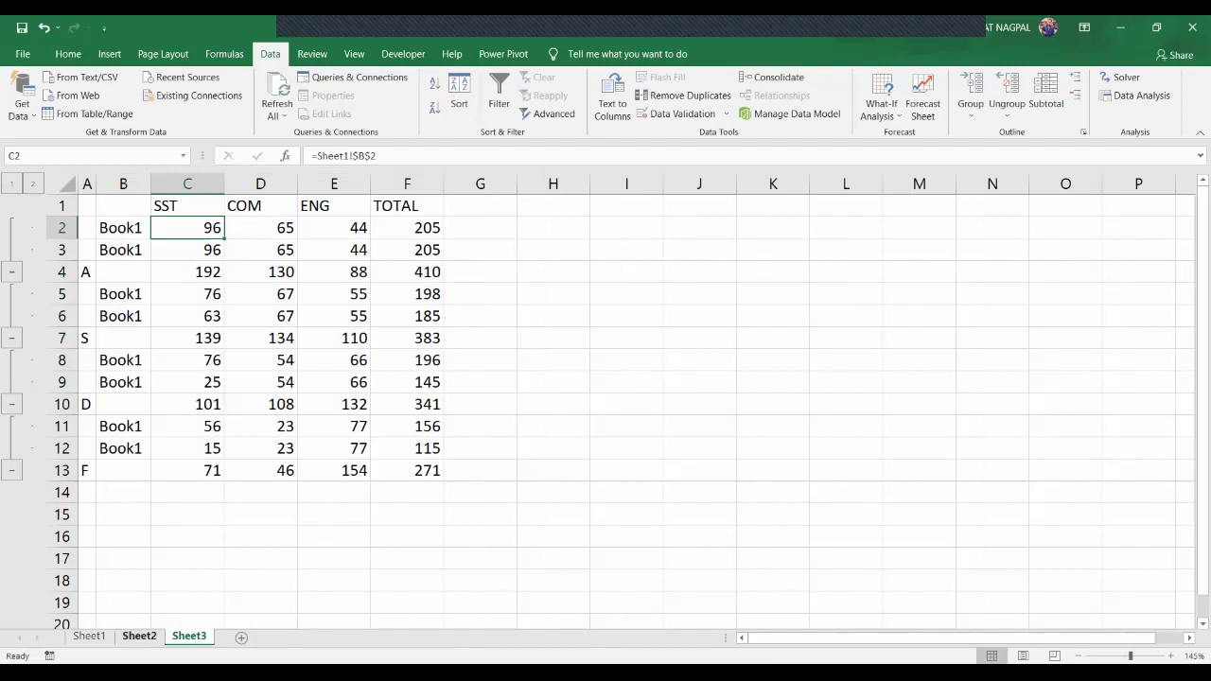
# Set A's SST mark in cell B2 of Sheet2 to 36 and check cells C3 and C4 on Sheet3.
pyautogui.click(139, 636)
pyautogui.click(168, 239)
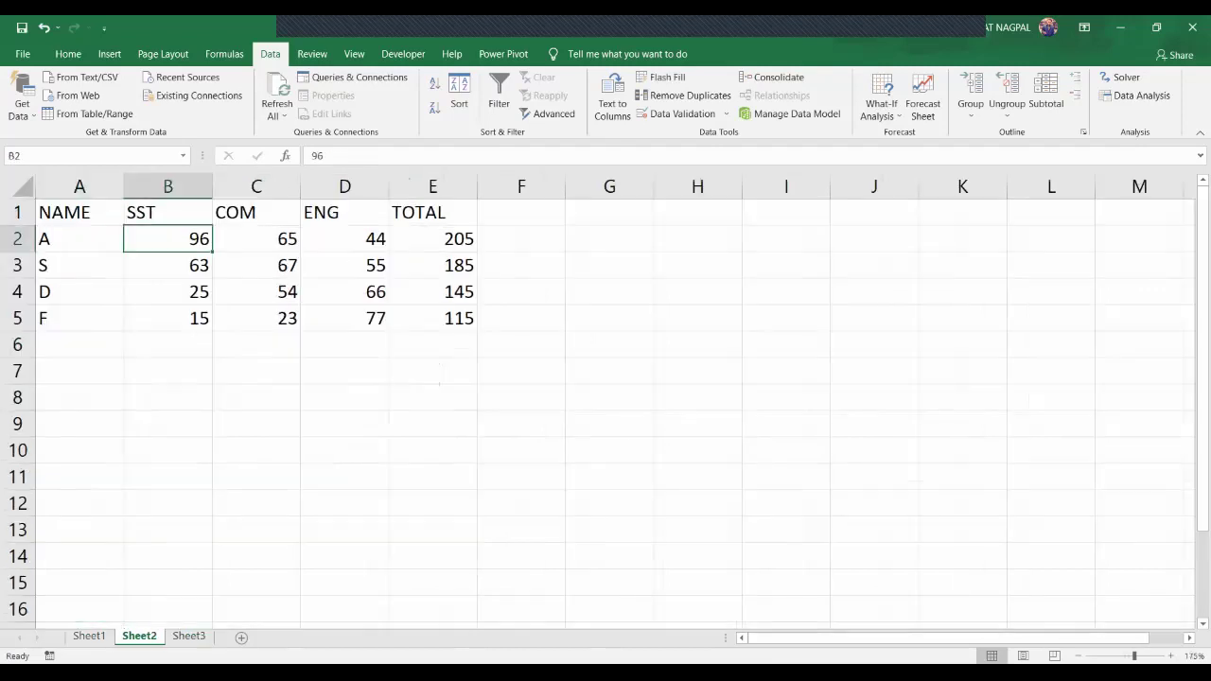
pyautogui.press('BackSpace')
pyautogui.write('36')
pyautogui.press('Return')
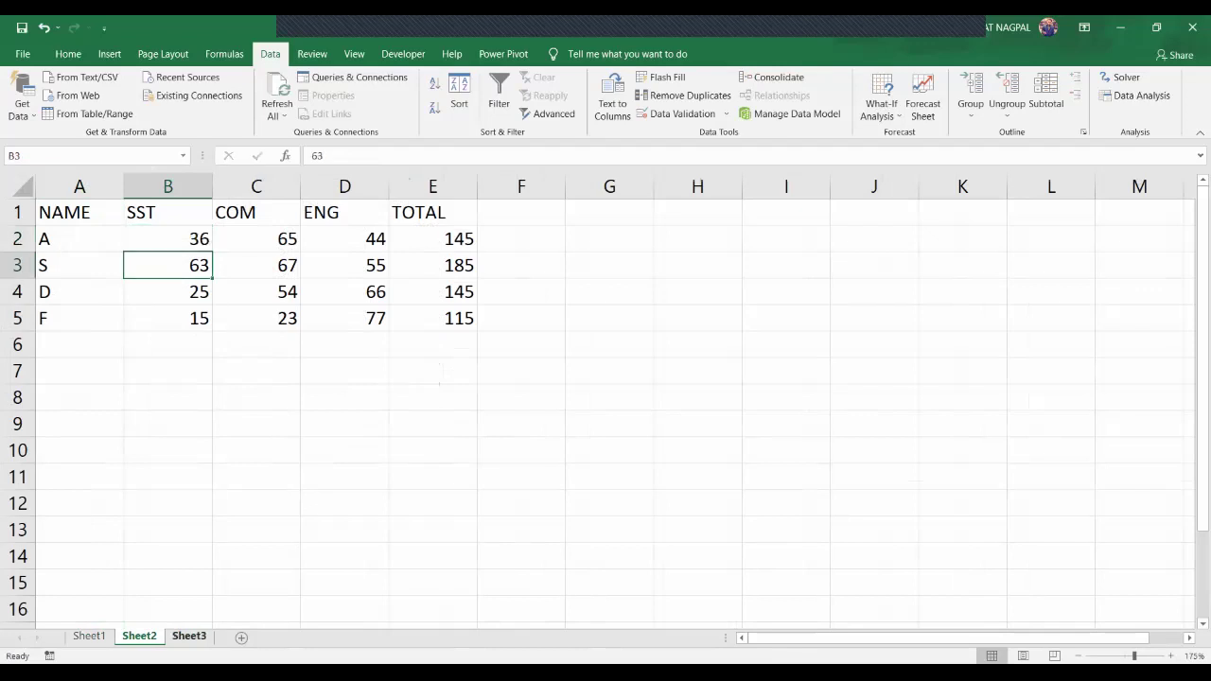
pyautogui.hotkey('ctrl', 'pagedown')
pyautogui.click(187, 250)
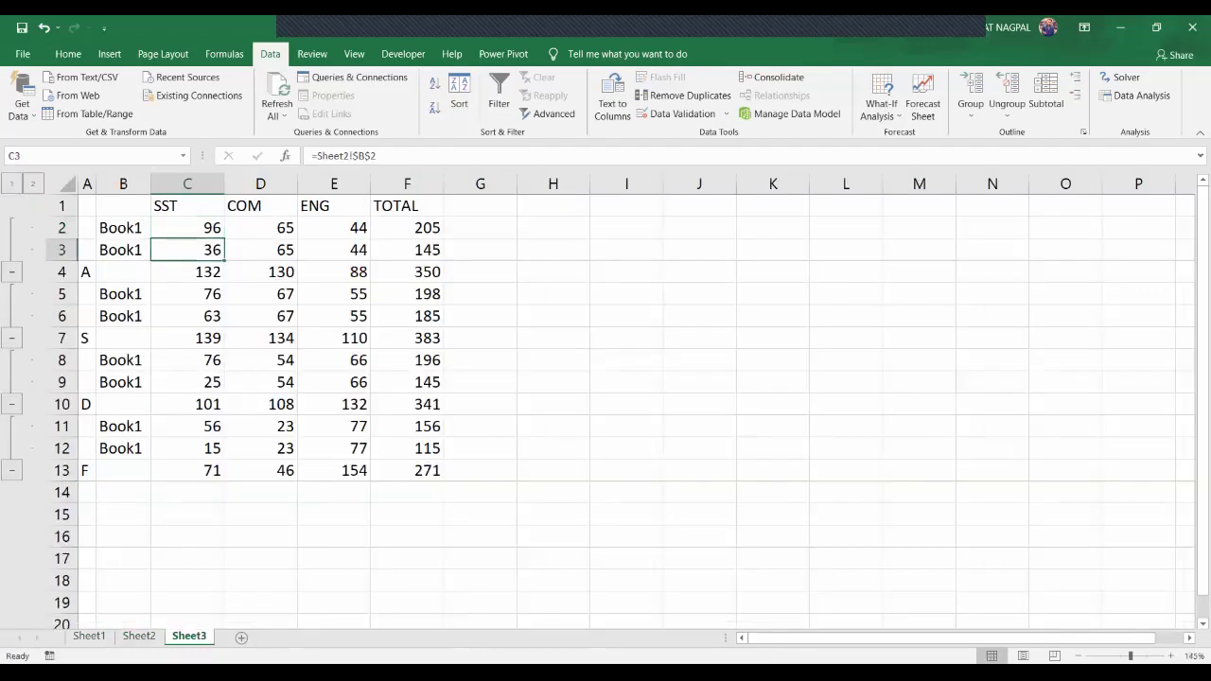
pyautogui.click(187, 272)
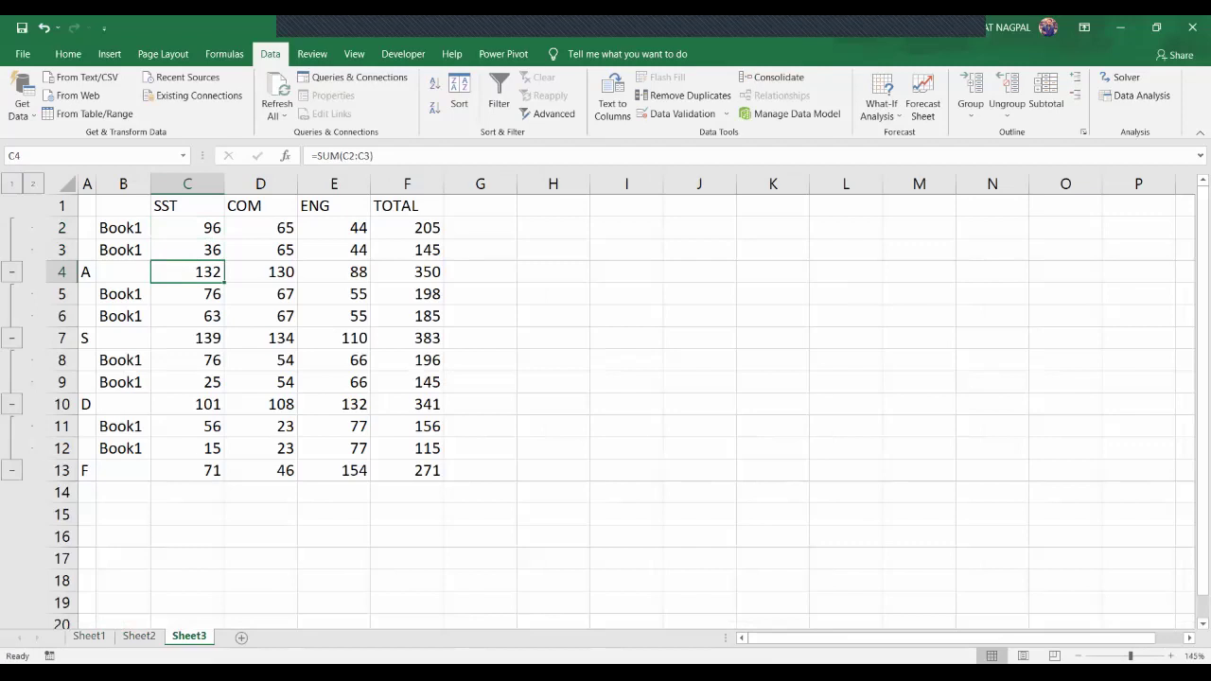
# Delete Sheet3 with the linked consolidation and add a new blank worksheet after Sheet2.
pyautogui.rightClick(188, 636)
pyautogui.click(217, 472)
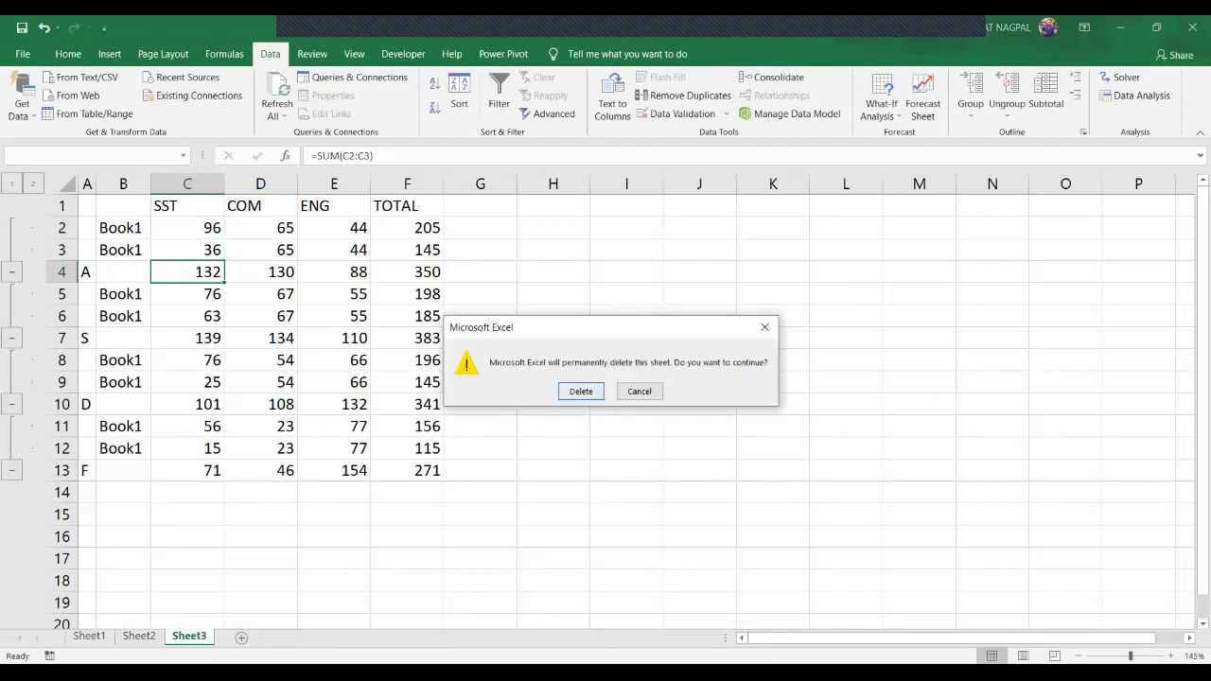
pyautogui.click(581, 392)
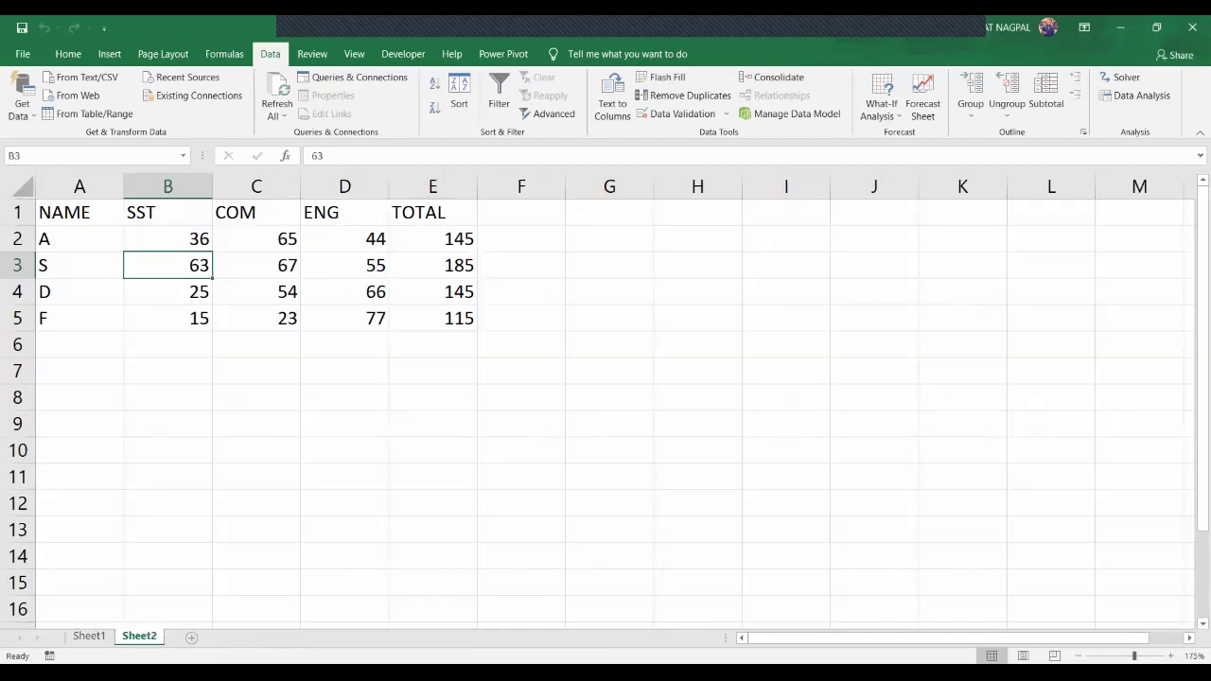
pyautogui.click(191, 638)
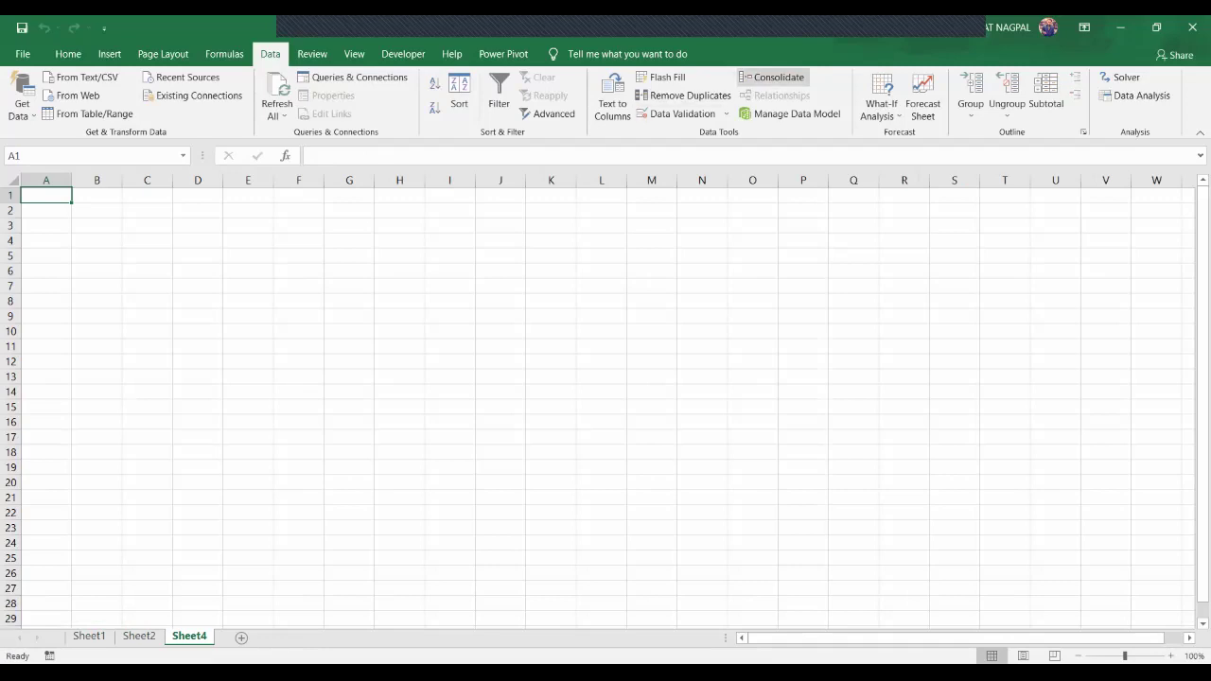
# Set up a Sum consolidation on Sheet4 with the references Sheet1!$A$1:$E$5 and Sheet2!$A$1:$E$5.
pyautogui.click(771, 76)
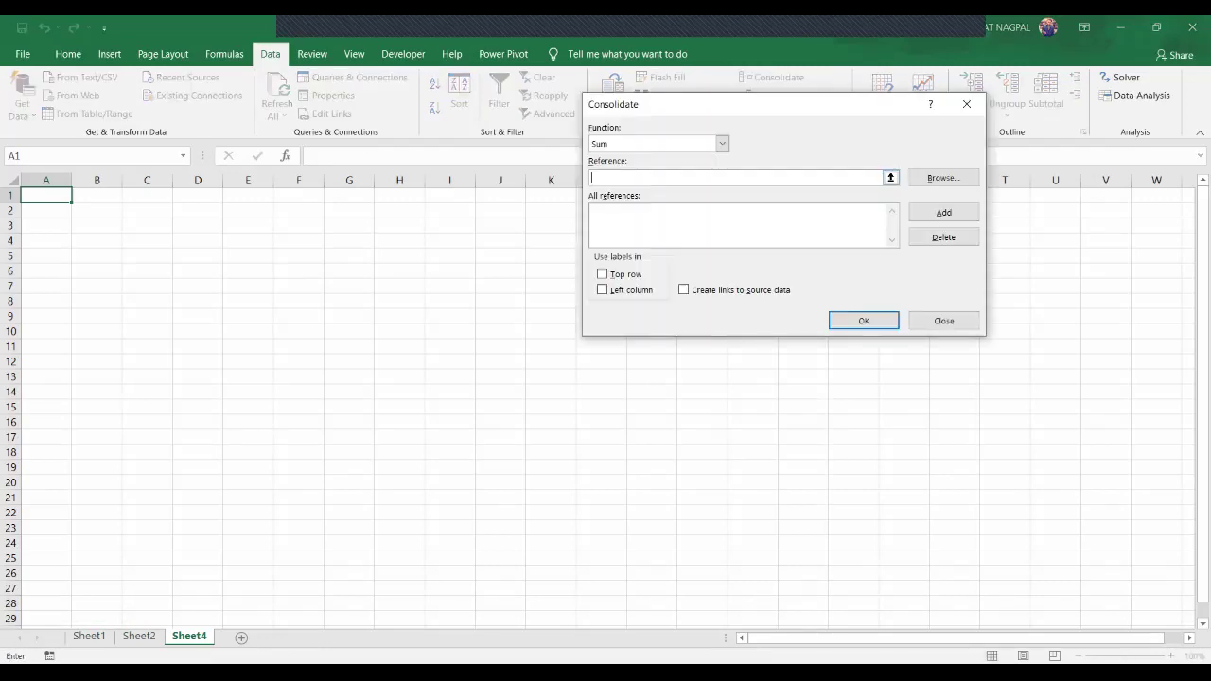
pyautogui.click(89, 636)
pyautogui.click(68, 206)
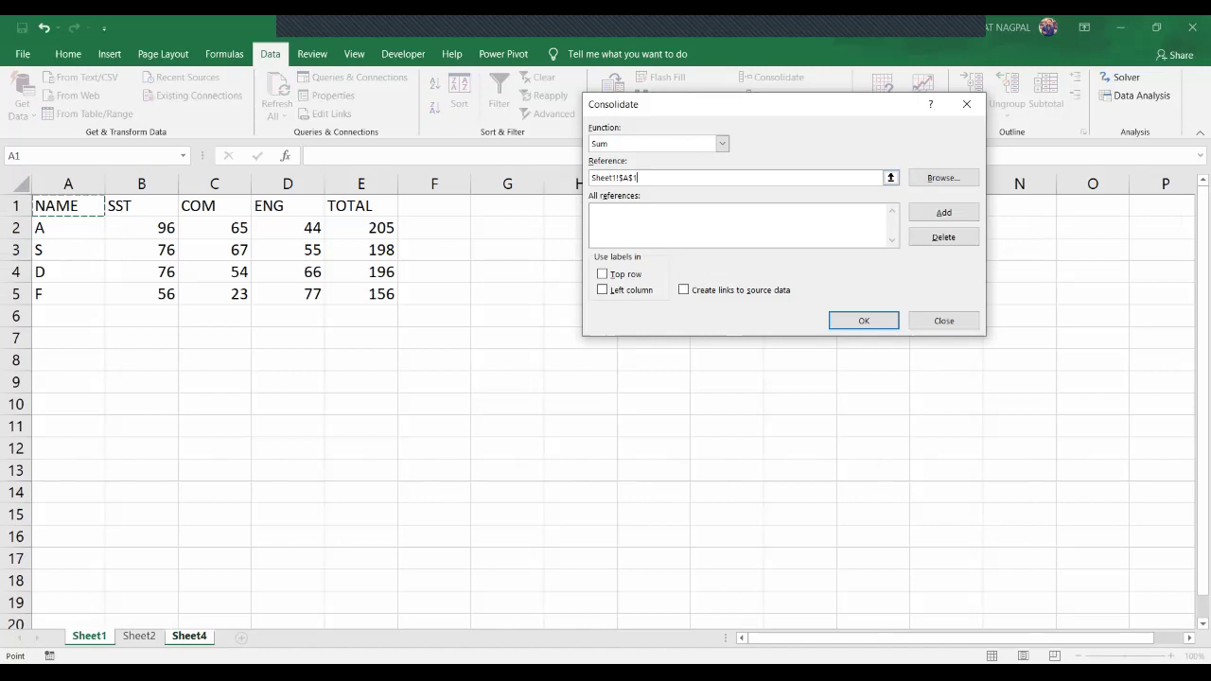
pyautogui.moveTo(68, 207); pyautogui.dragTo(360, 293)
pyautogui.click(943, 212)
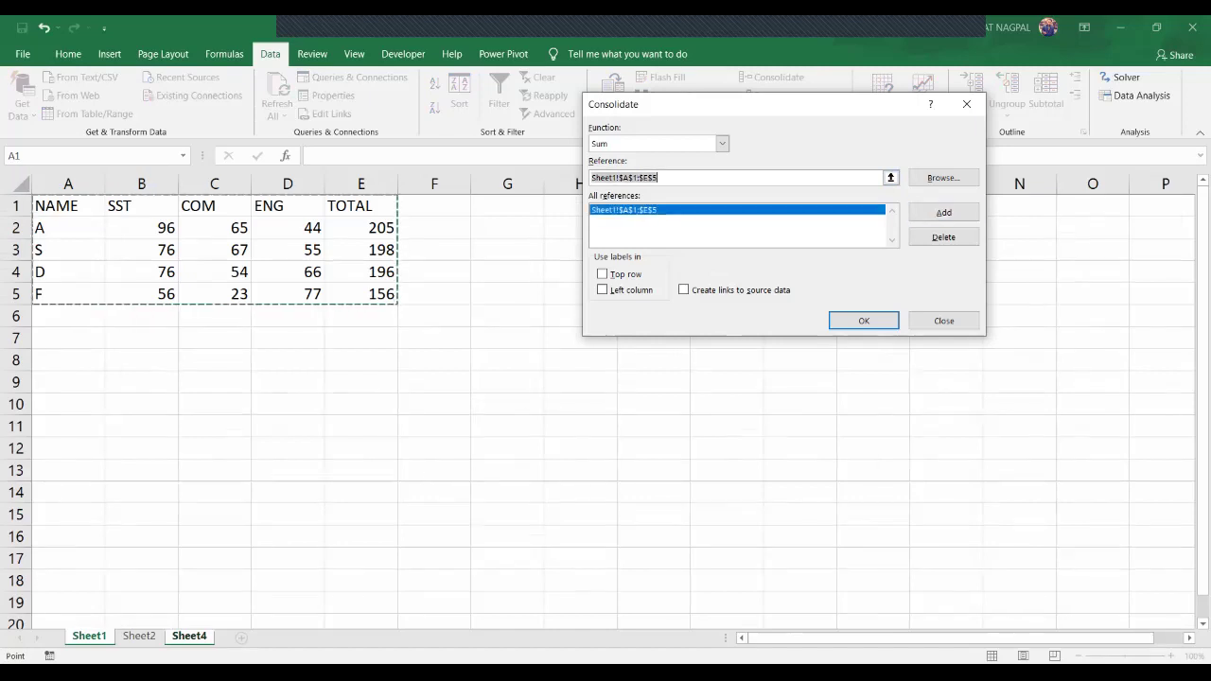
pyautogui.click(139, 636)
pyautogui.click(79, 212)
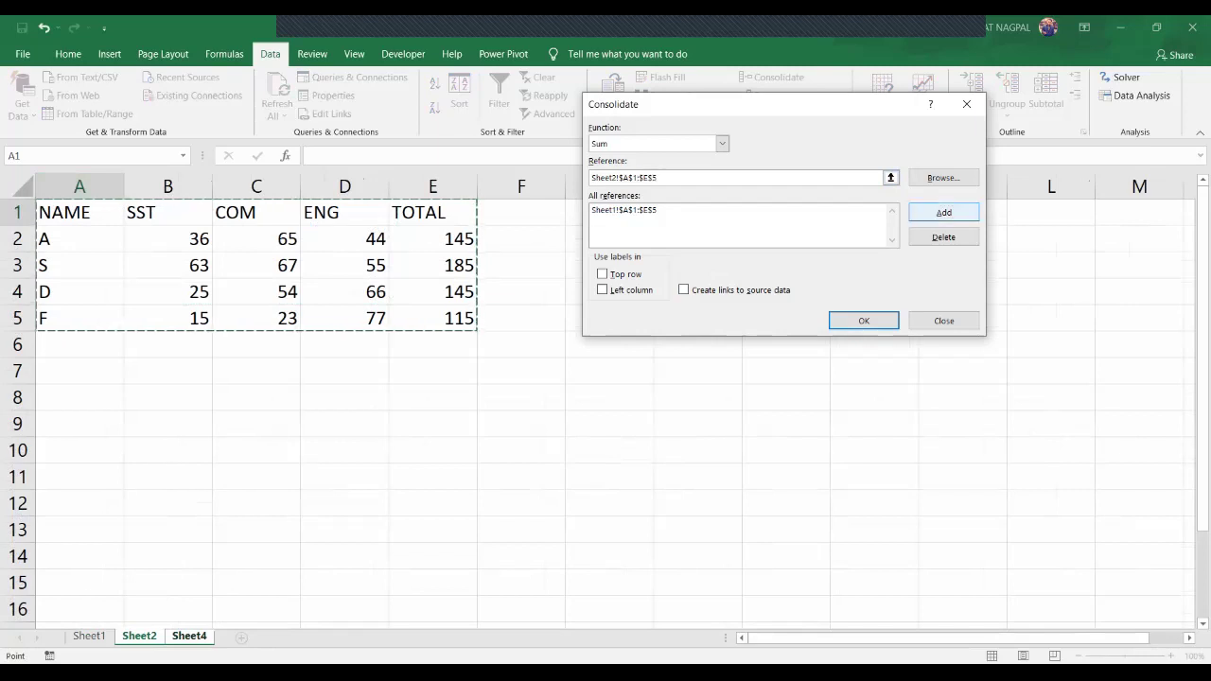
pyautogui.click(944, 212)
# Create the consolidated table using top row and left column labels, with links to the source data.
pyautogui.click(602, 275)
pyautogui.click(603, 290)
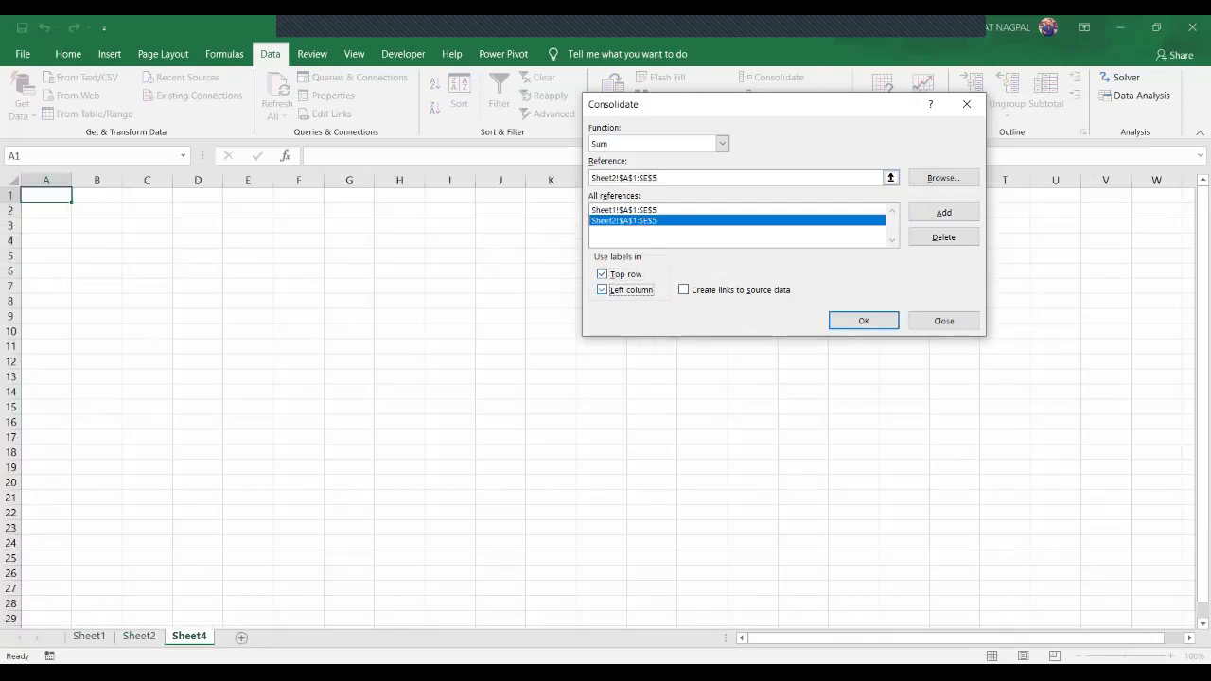
pyautogui.press('Tab')
pyautogui.press('space')
pyautogui.press('Tab')
pyautogui.press('Return')
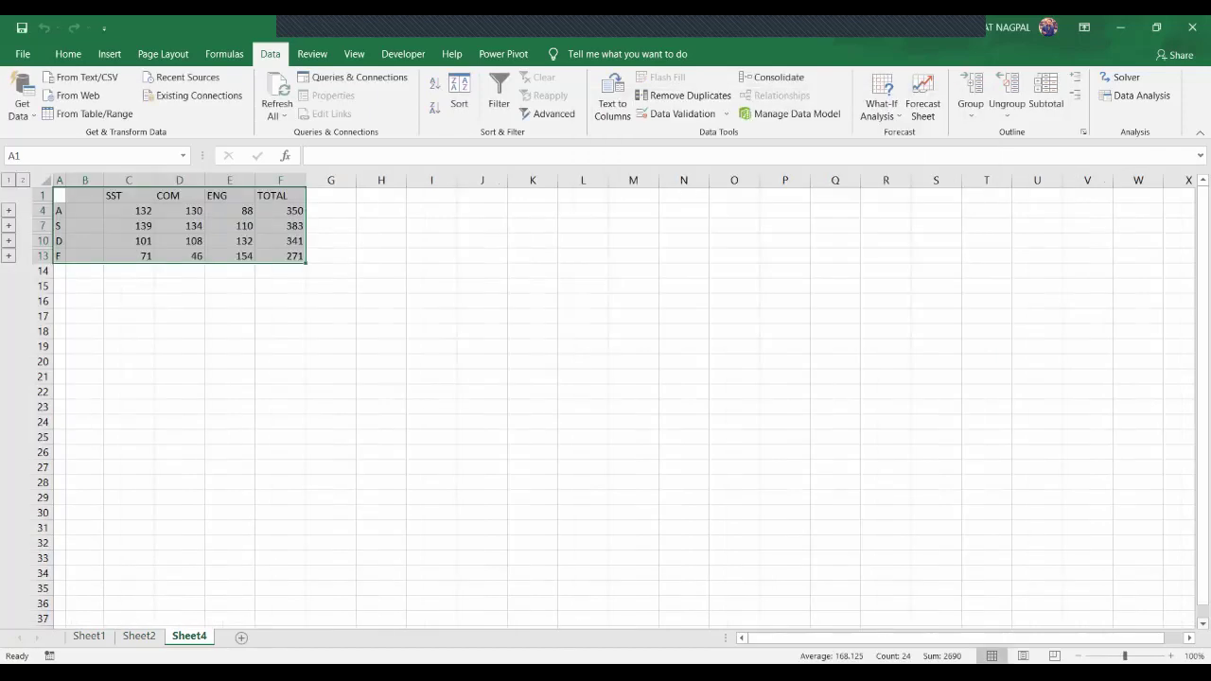
# Enlarge Sheet4 to 130% and compare its consolidated table with the source tables on Sheet1 and Sheet2.
pyautogui.click(1170, 656)
pyautogui.click(1170, 656)
pyautogui.click(1170, 656)
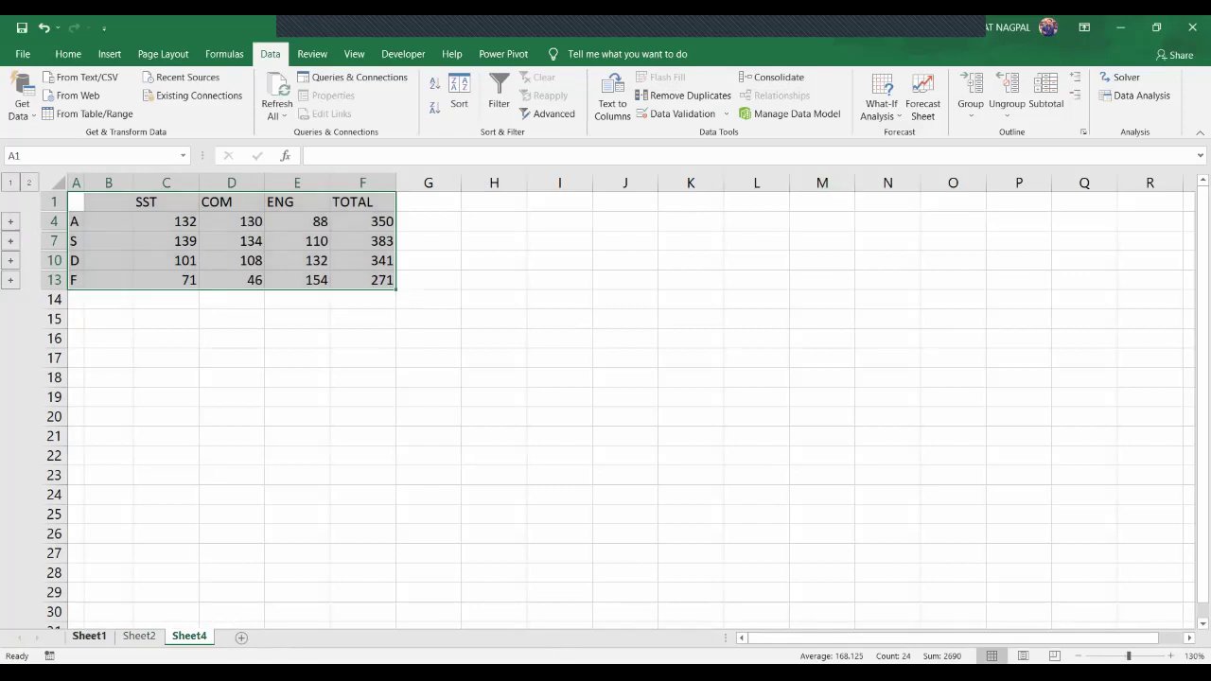
pyautogui.click(89, 636)
pyautogui.click(139, 636)
pyautogui.click(189, 637)
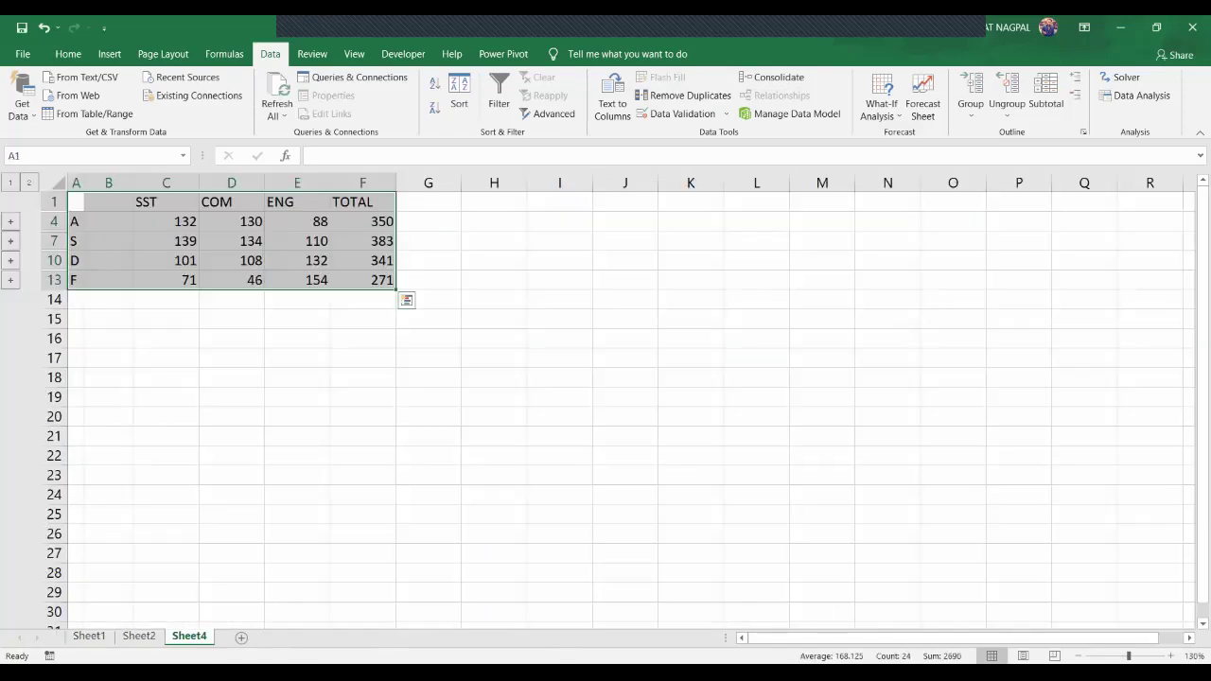
pyautogui.click(167, 359)
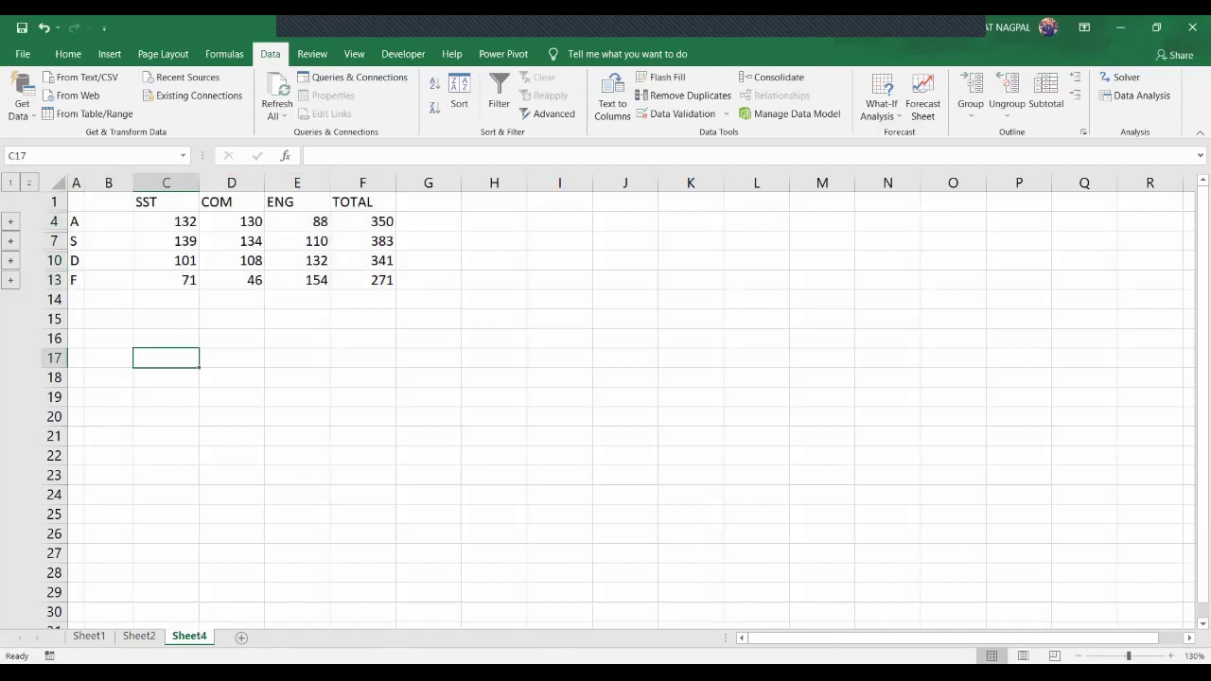
pyautogui.moveTo(76, 203); pyautogui.dragTo(307, 262)
pyautogui.click(362, 339)
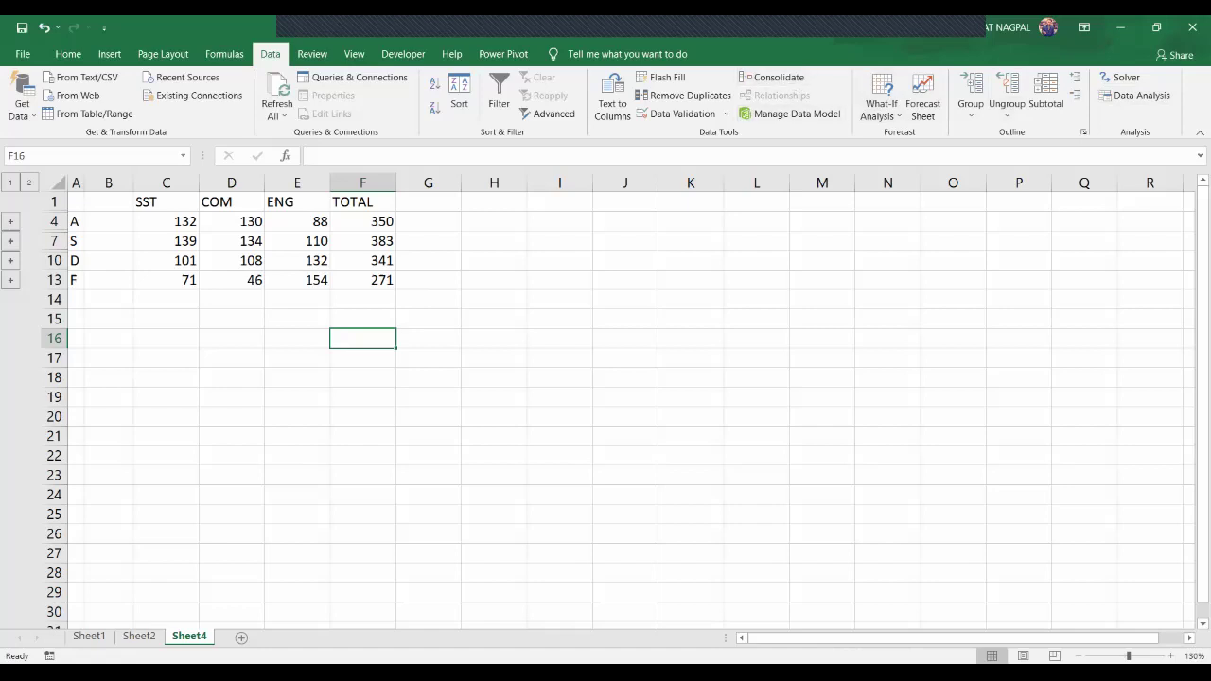
# Look through the recently used workbooks and choose LOOKUP & REFRENCE.xlsx.
pyautogui.click(23, 54)
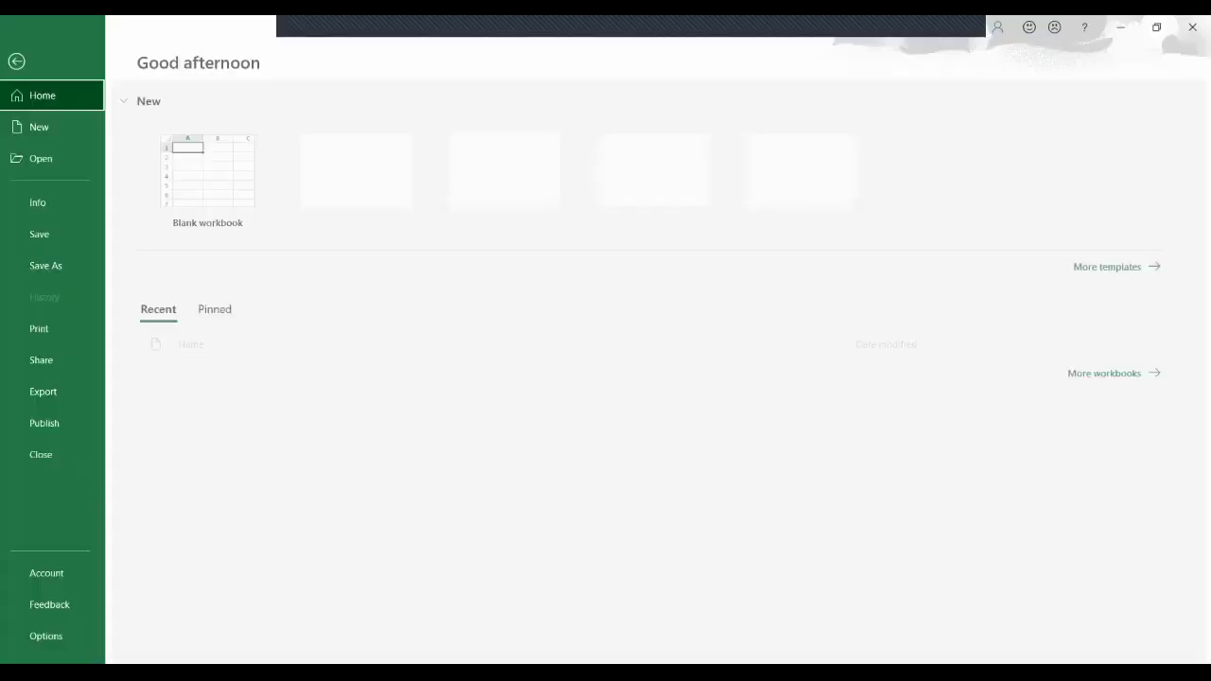
pyautogui.scroll(-1, 653, 379)
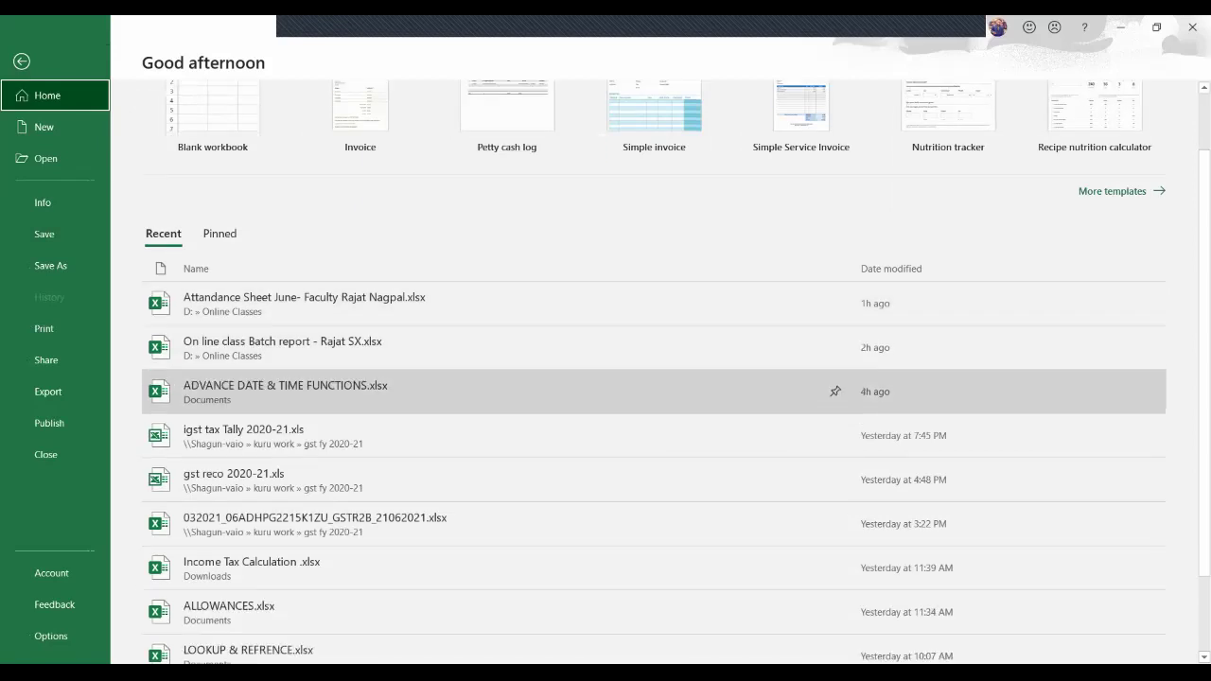
pyautogui.scroll(-1, 653, 468)
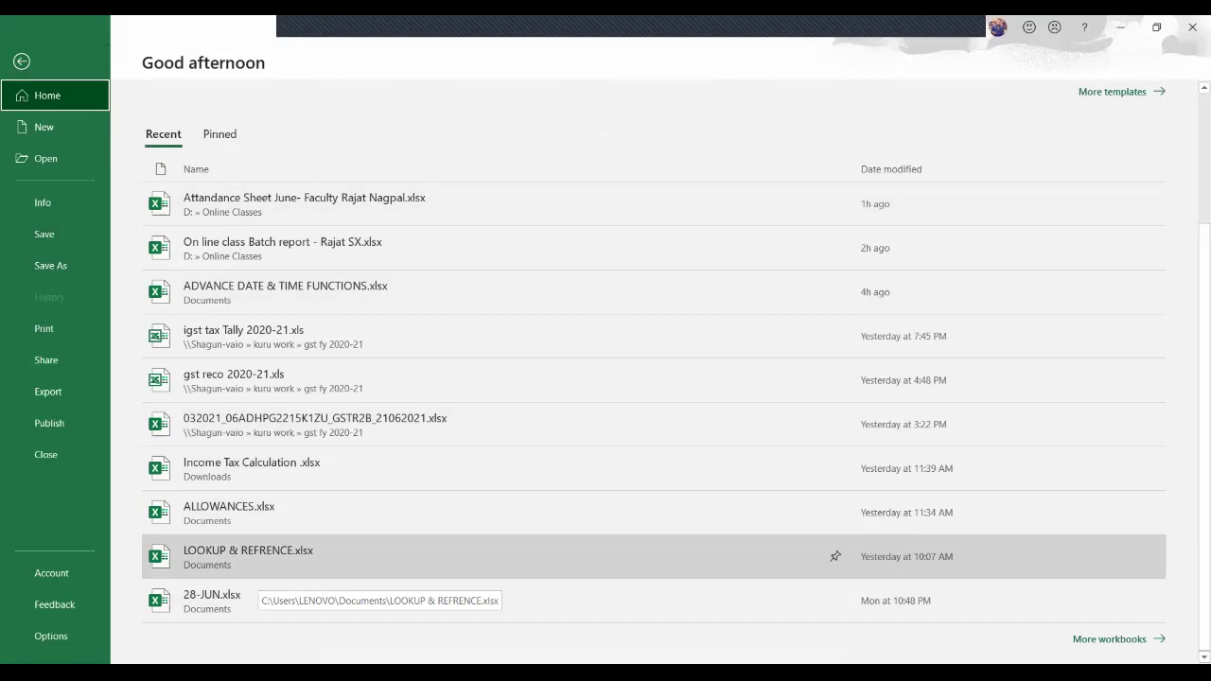
pyautogui.click(250, 558)
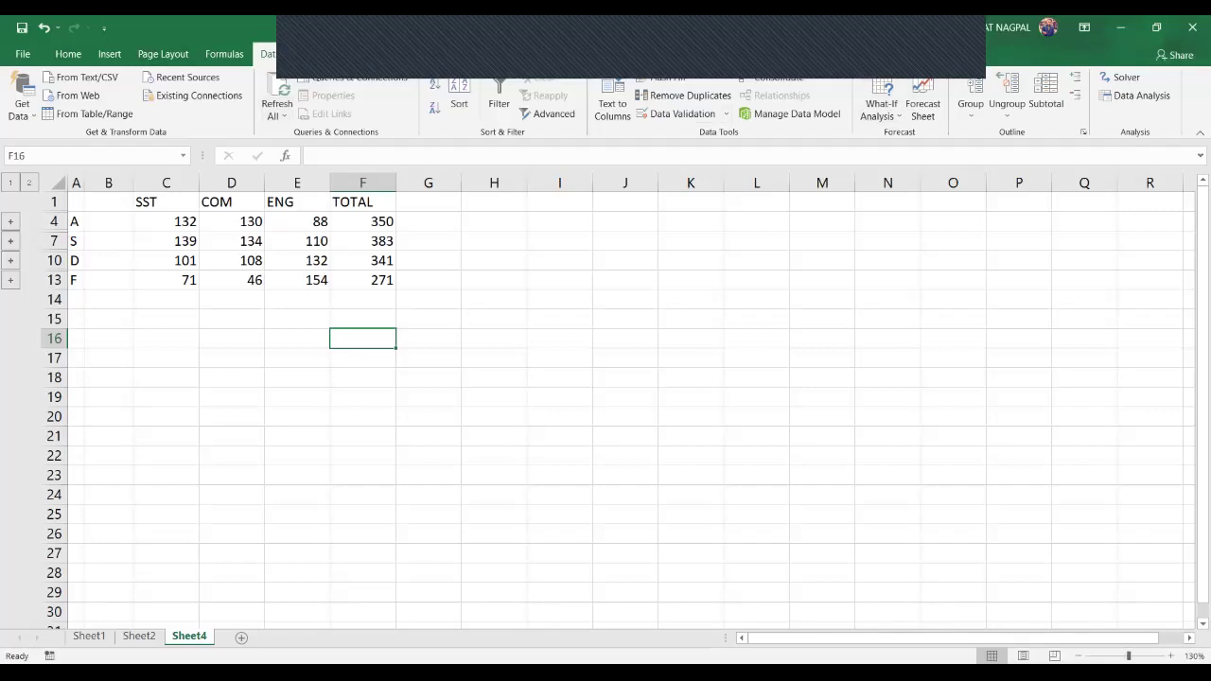
pyautogui.click(887, 319)
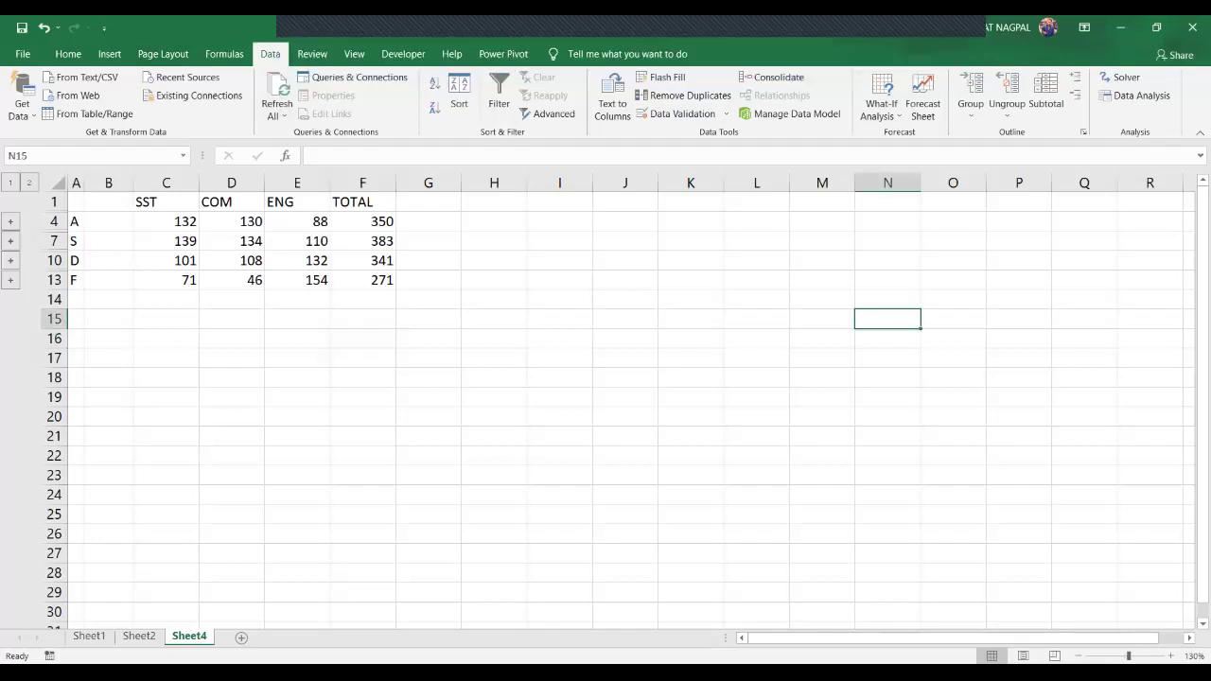
pyautogui.moveTo(109, 202); pyautogui.dragTo(364, 280)
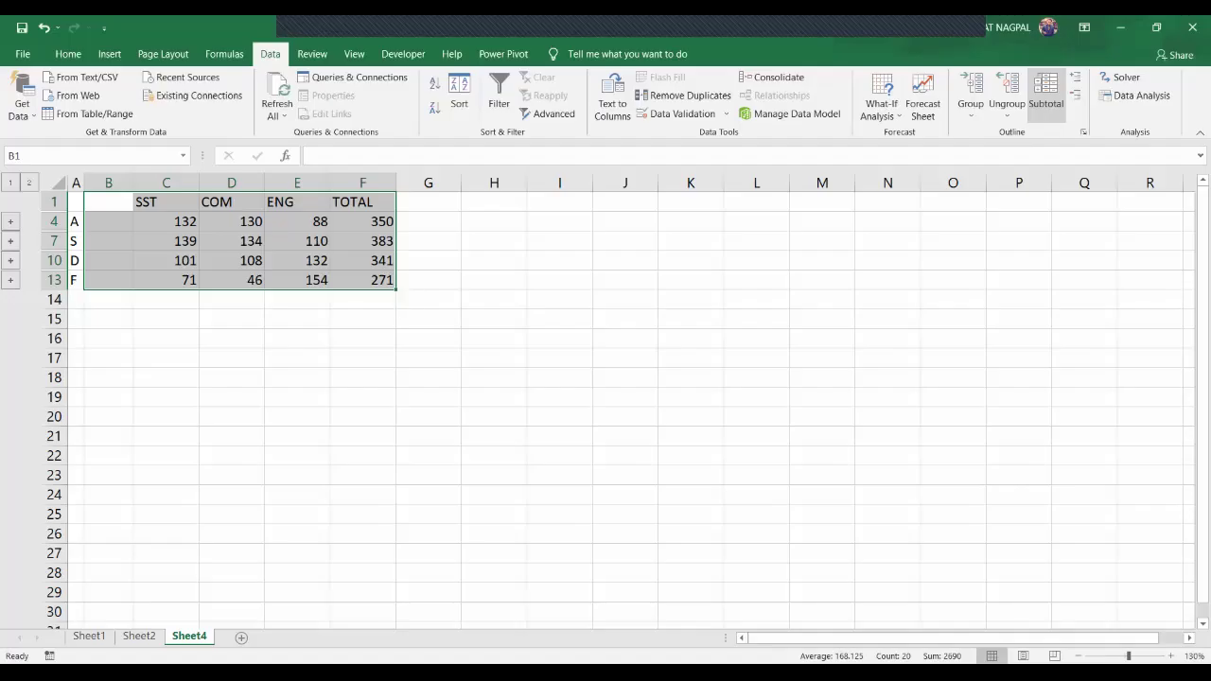
pyautogui.click(1045, 95)
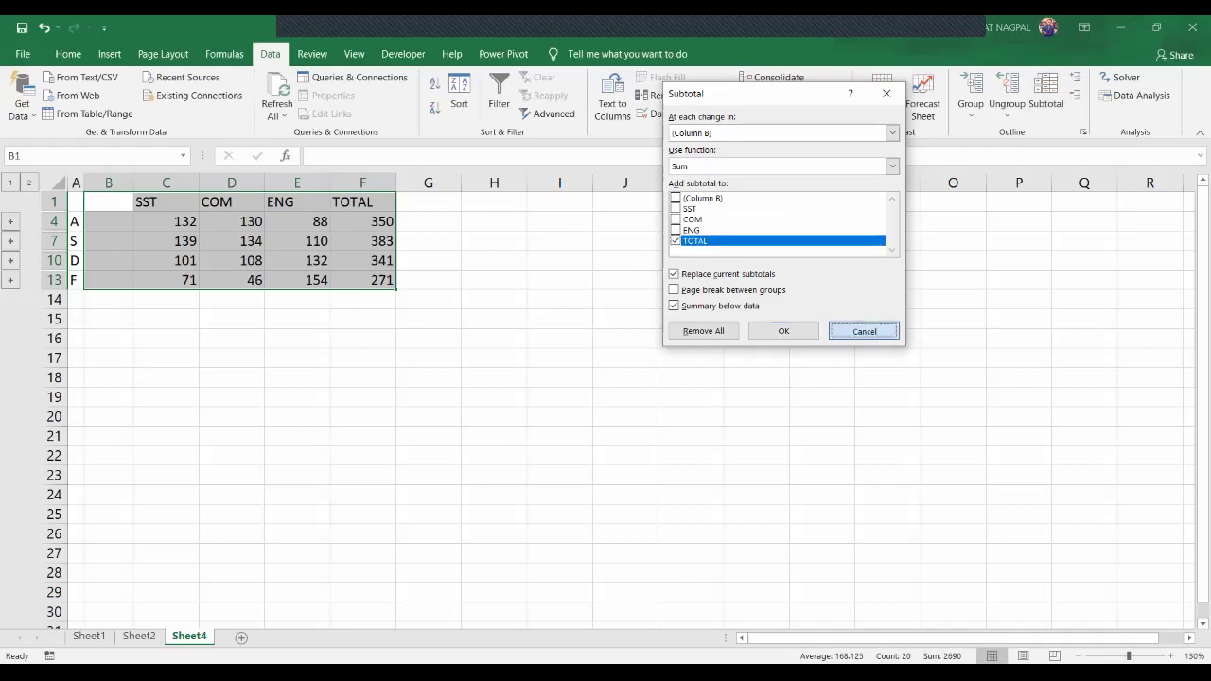
pyautogui.click(863, 329)
# Switch to Emp Sheet.xlsx and remove all subtotals from the employee salary table on Sheet1.
pyautogui.click(1192, 27)
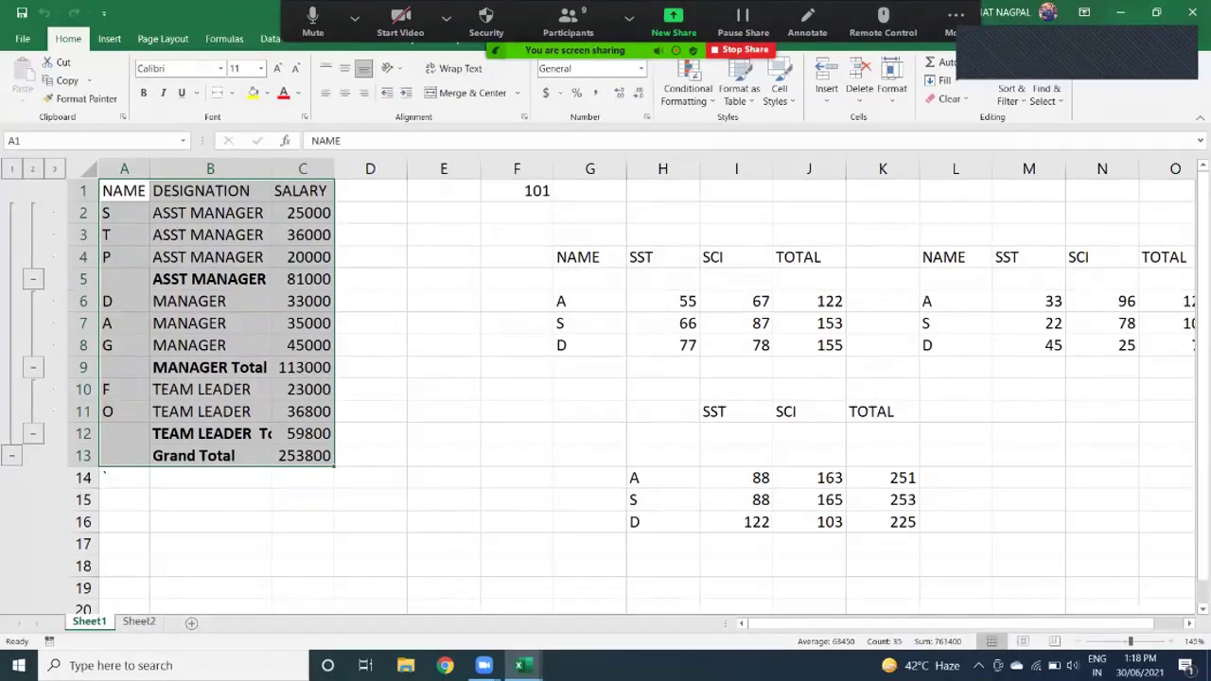
pyautogui.press('Tab')
pyautogui.click(269, 38)
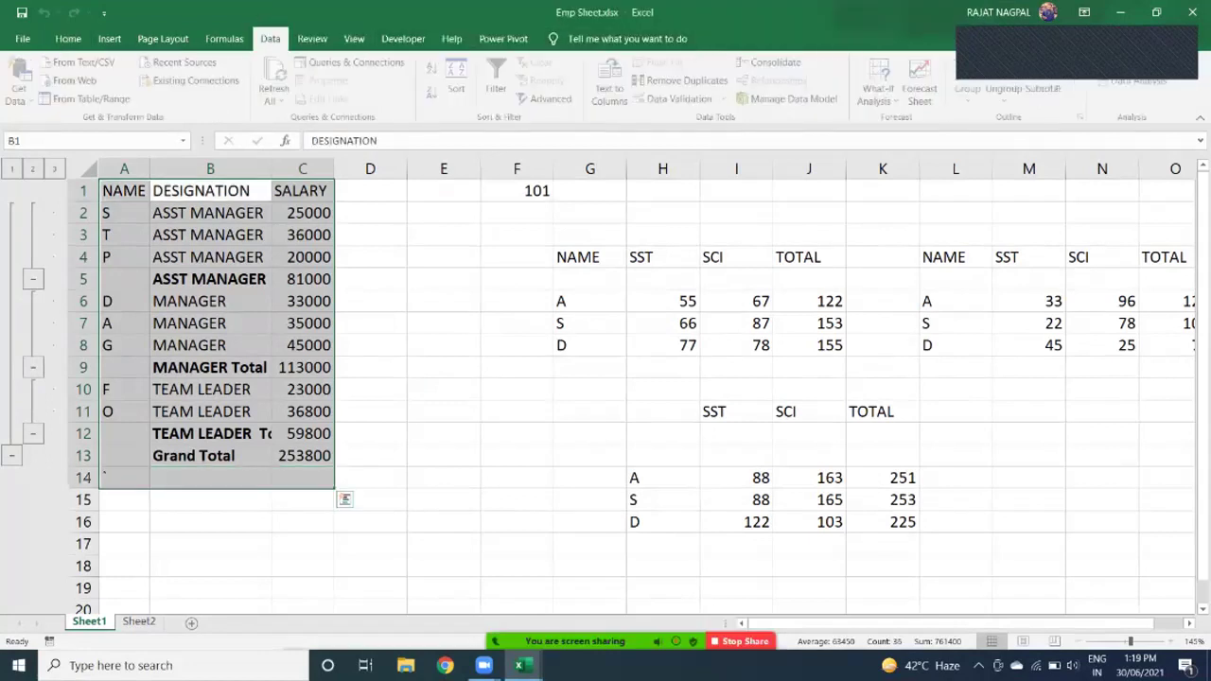
pyautogui.click(1046, 83)
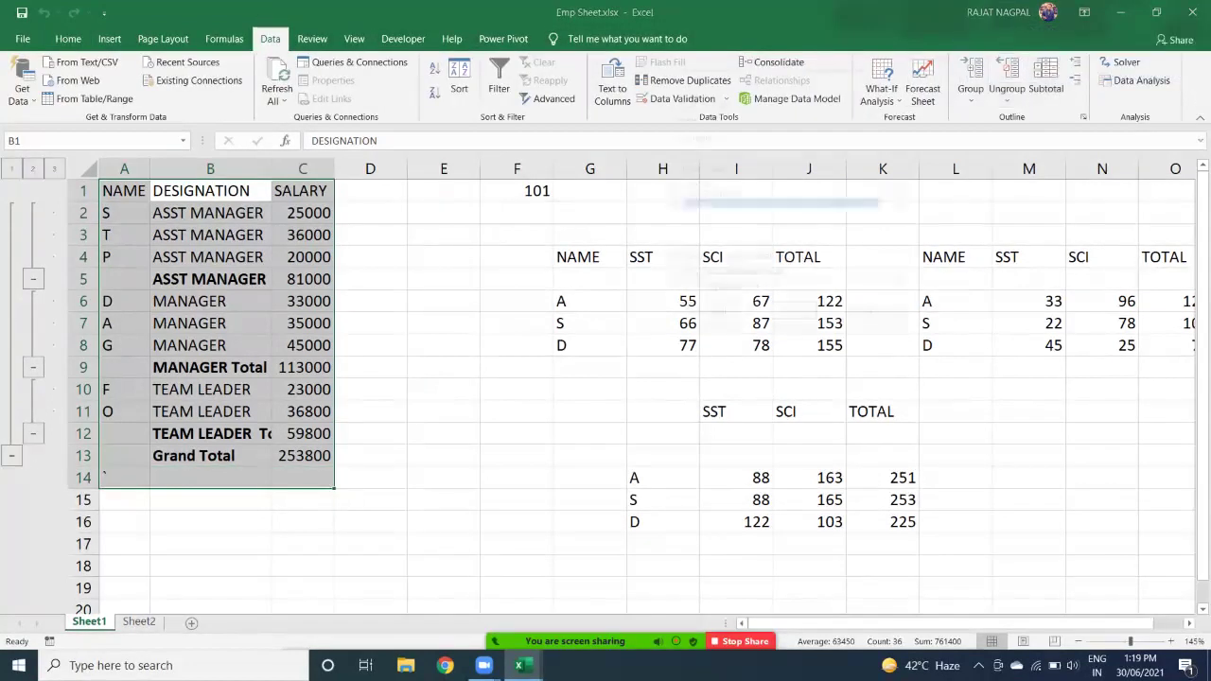
pyautogui.click(703, 316)
pyautogui.click(302, 368)
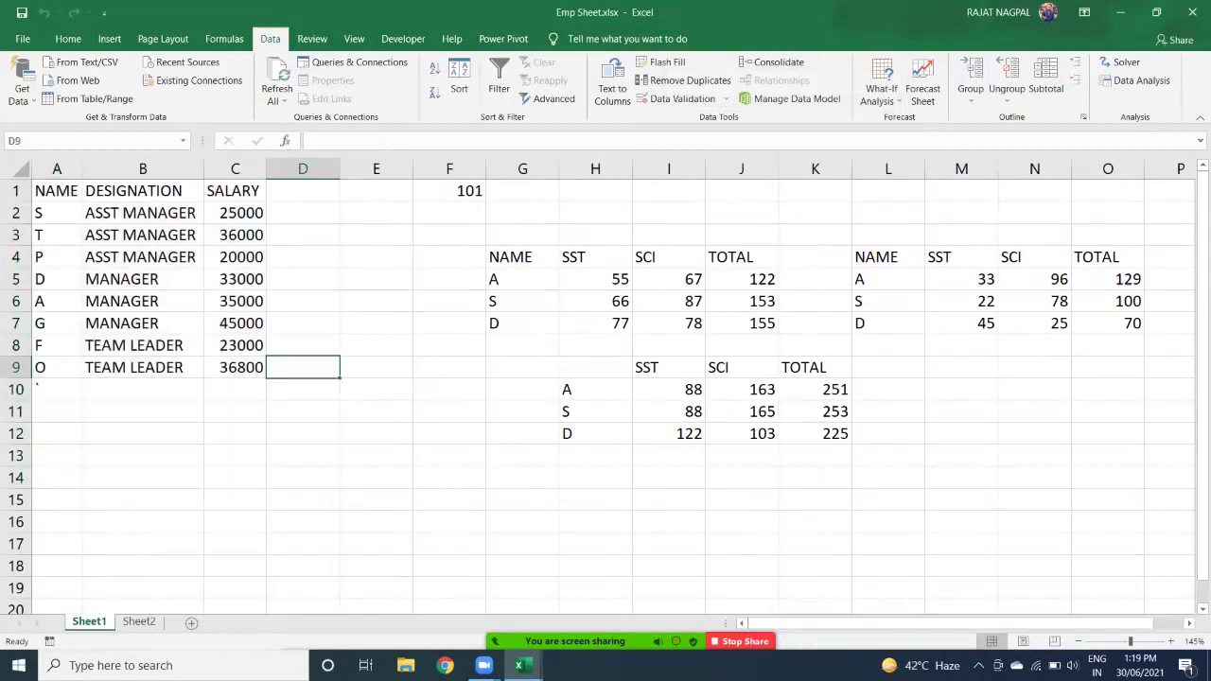
# Examine the ASST MANAGER, MANAGER and TEAM LEADER groups and their salaries in the employee table.
pyautogui.scroll(3, 303, 368)
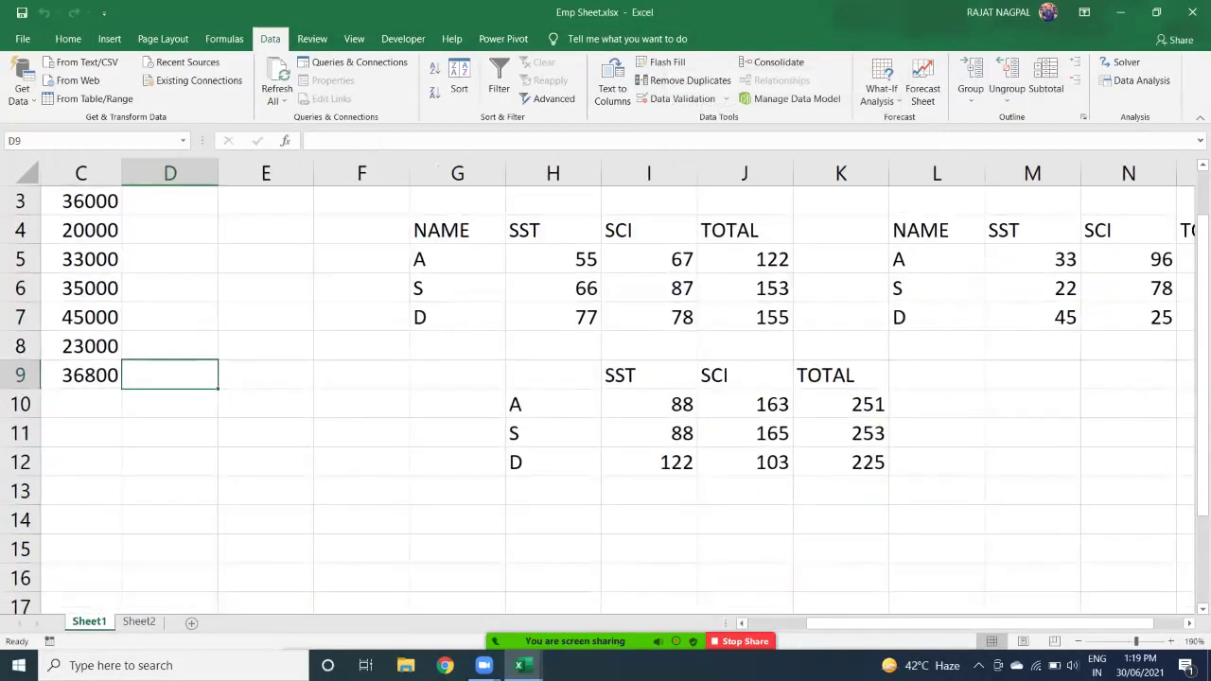
pyautogui.hscroll(-3, 605, 388)
pyautogui.scroll(1, 605, 388)
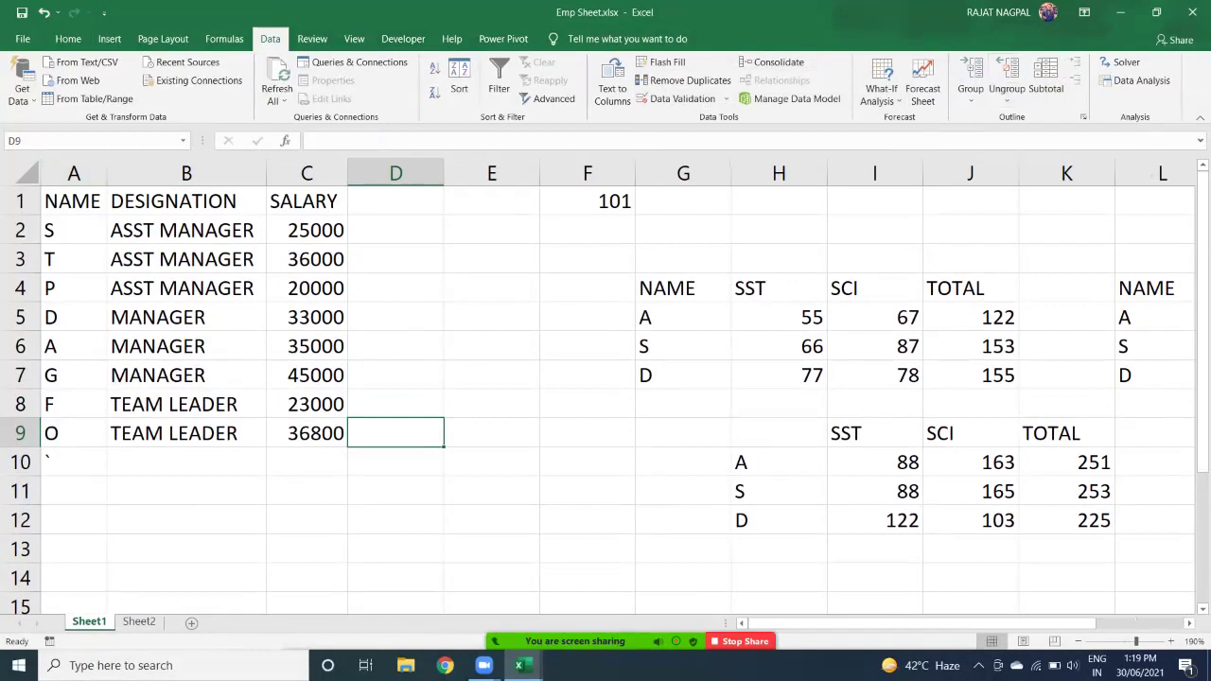
pyautogui.moveTo(186, 231); pyautogui.dragTo(186, 289)
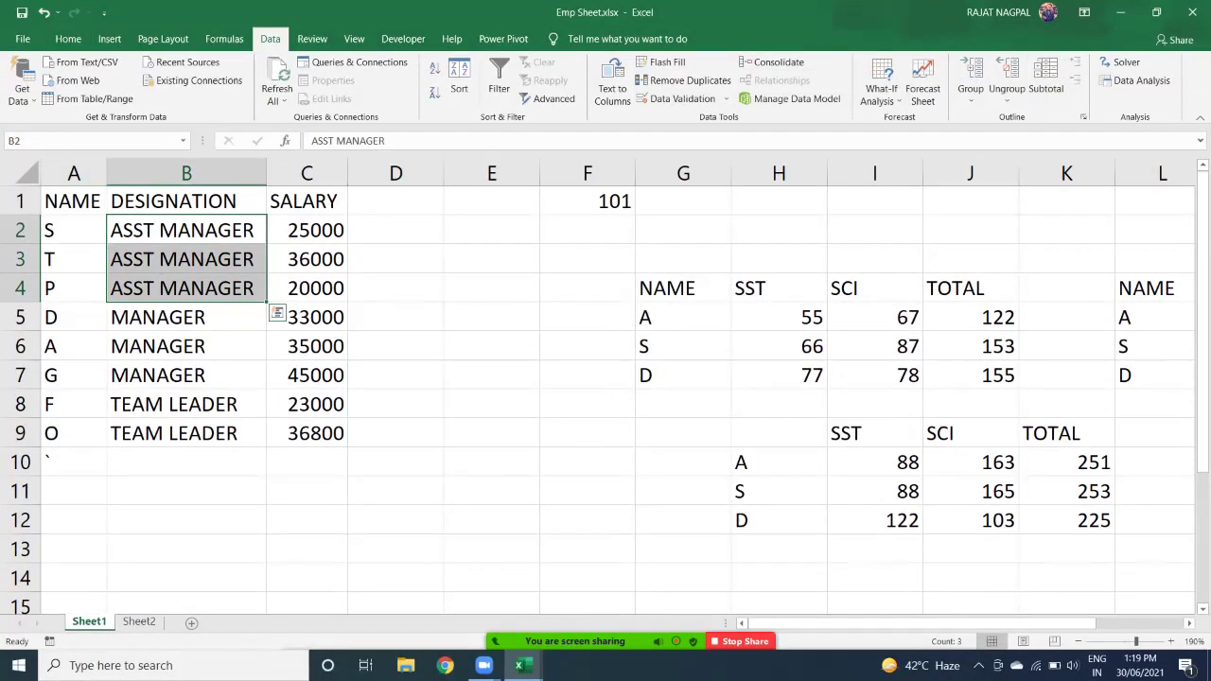
pyautogui.moveTo(186, 318); pyautogui.dragTo(186, 433)
pyautogui.moveTo(187, 231); pyautogui.dragTo(306, 289)
pyautogui.moveTo(187, 318); pyautogui.dragTo(307, 375)
pyautogui.moveTo(186, 405); pyautogui.dragTo(306, 434)
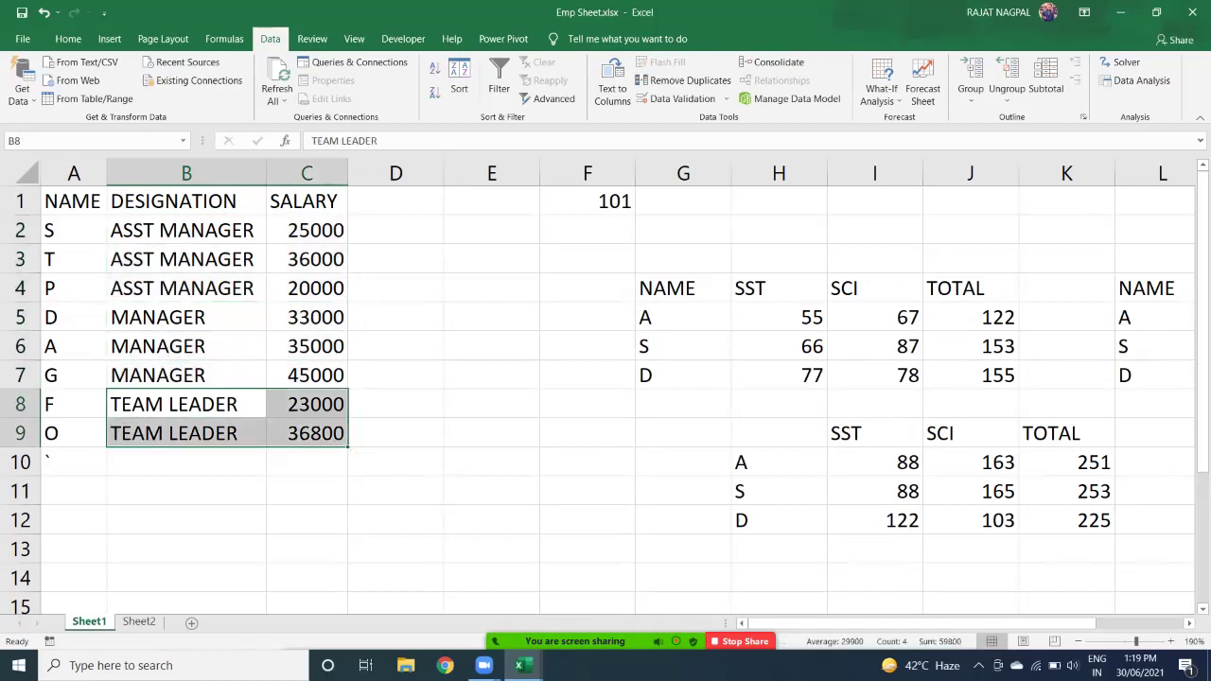
pyautogui.moveTo(186, 231); pyautogui.dragTo(186, 288)
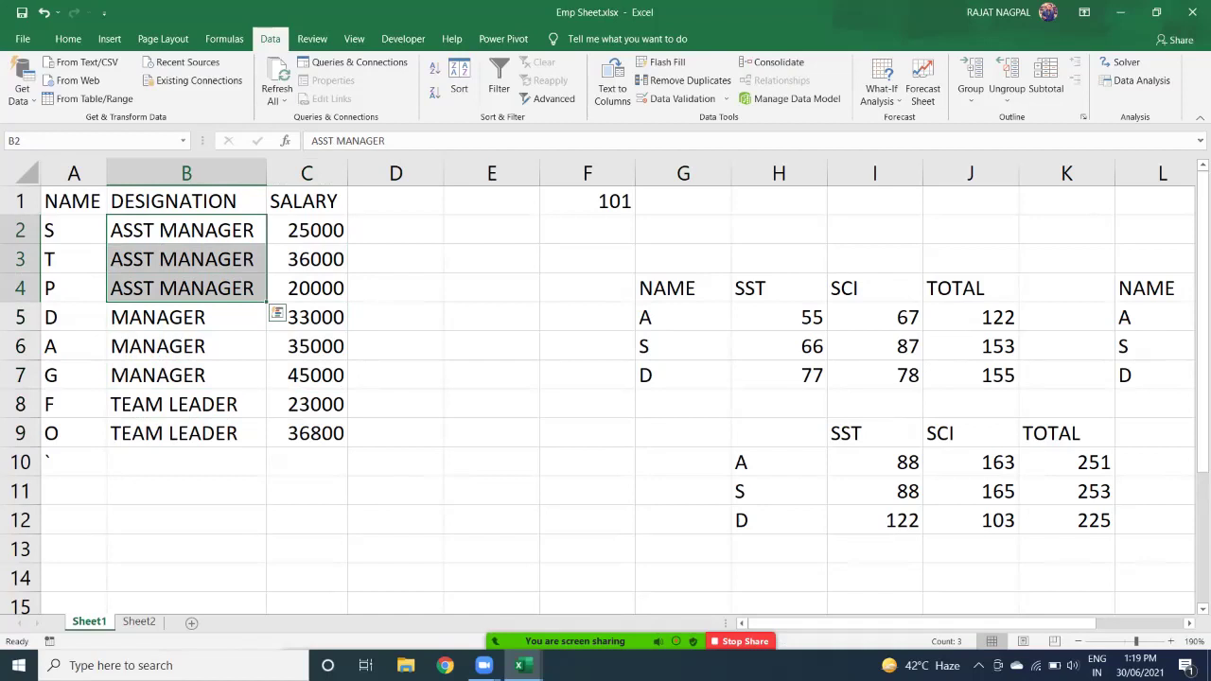
pyautogui.moveTo(187, 230); pyautogui.dragTo(303, 289)
pyautogui.moveTo(187, 317); pyautogui.dragTo(304, 376)
pyautogui.moveTo(186, 404); pyautogui.dragTo(304, 433)
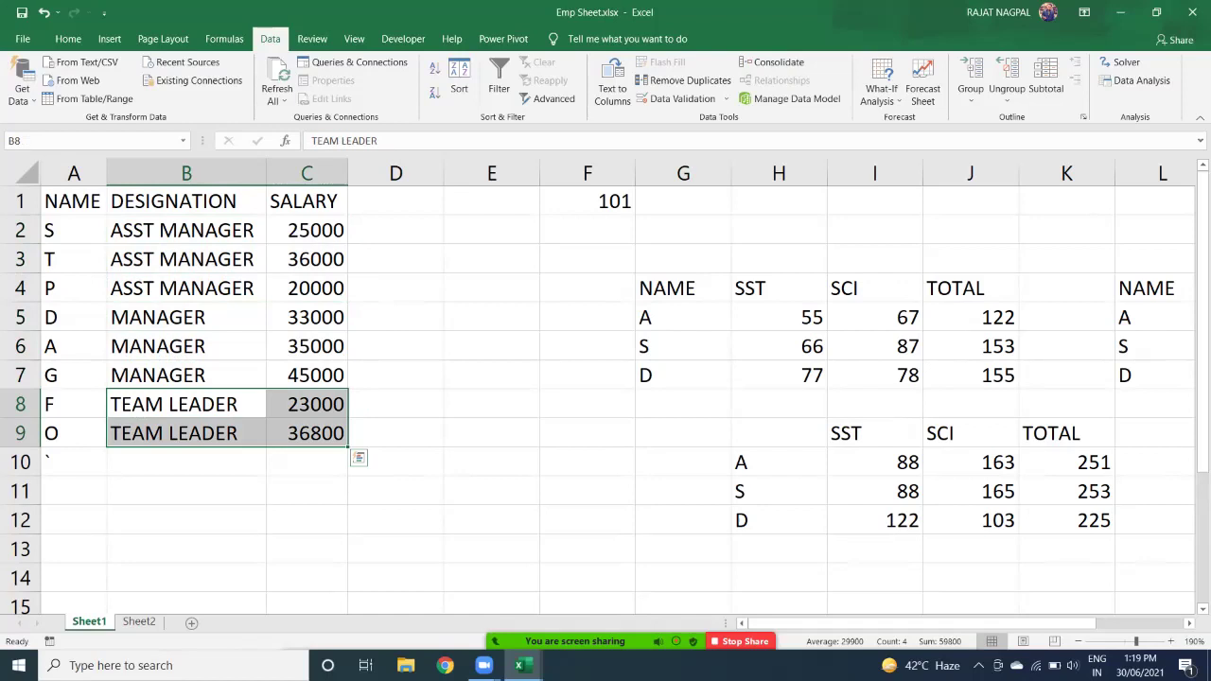
pyautogui.click(186, 317)
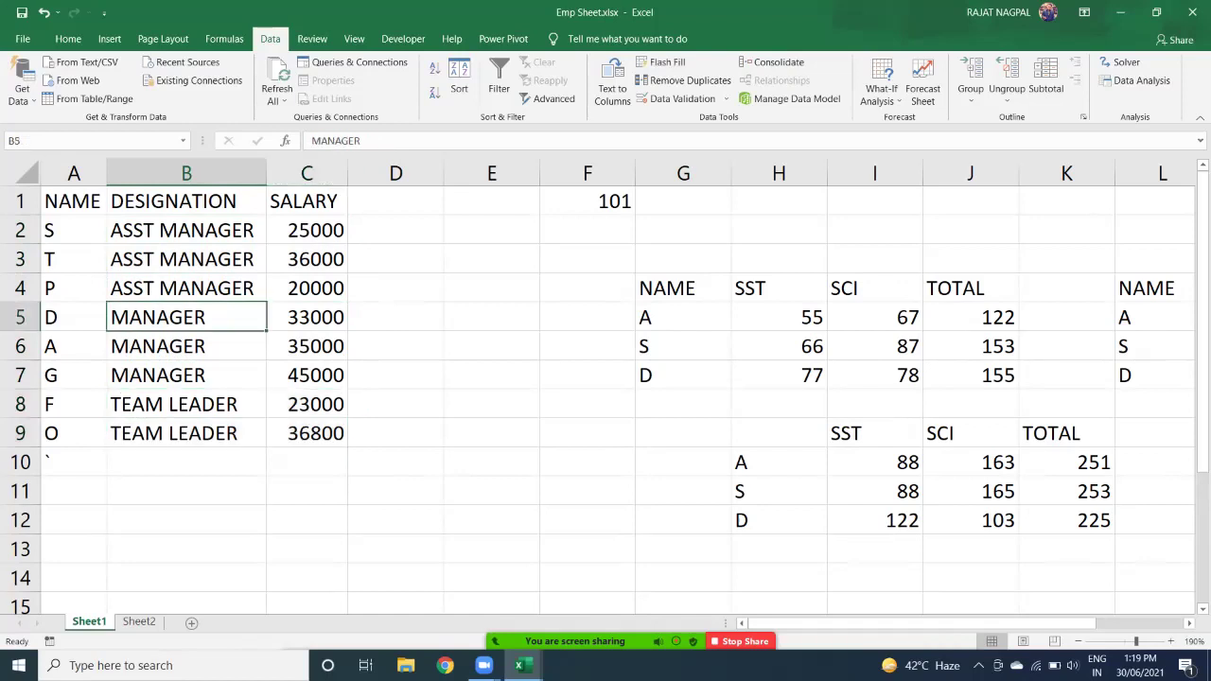
# Sort the employee table by NAME from A to Z, expanding the selection to the designation and salary columns.
pyautogui.moveTo(50, 230); pyautogui.dragTo(50, 434)
pyautogui.click(435, 68)
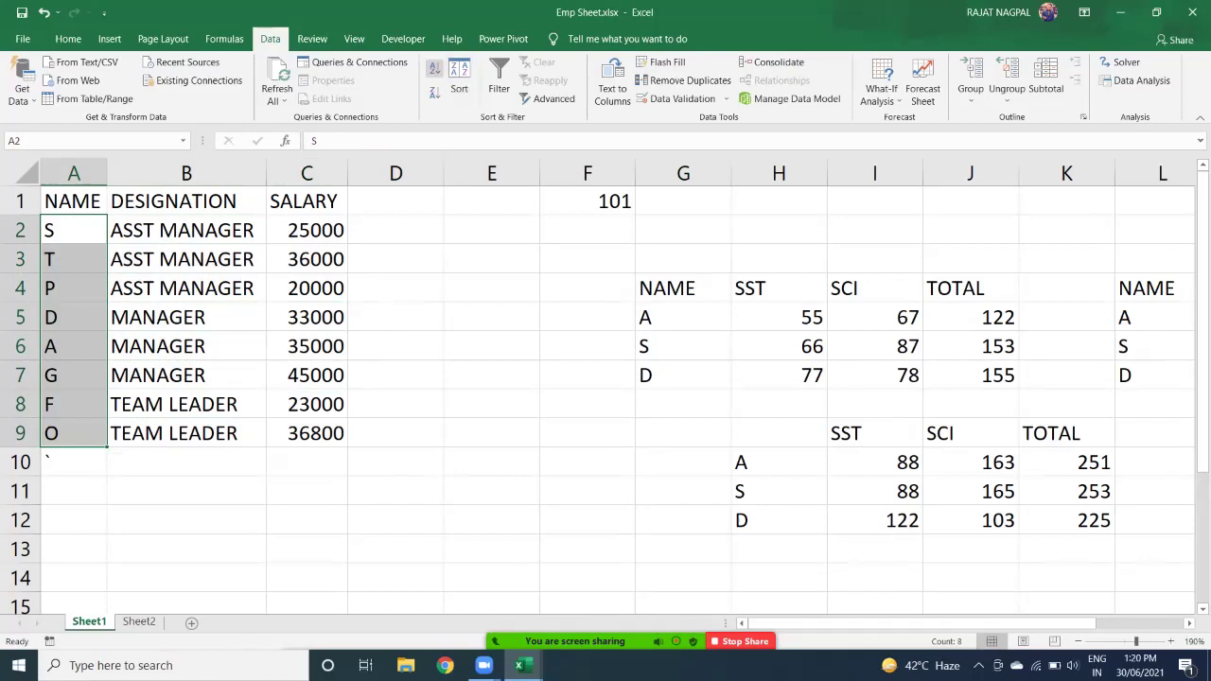
pyautogui.click(841, 255)
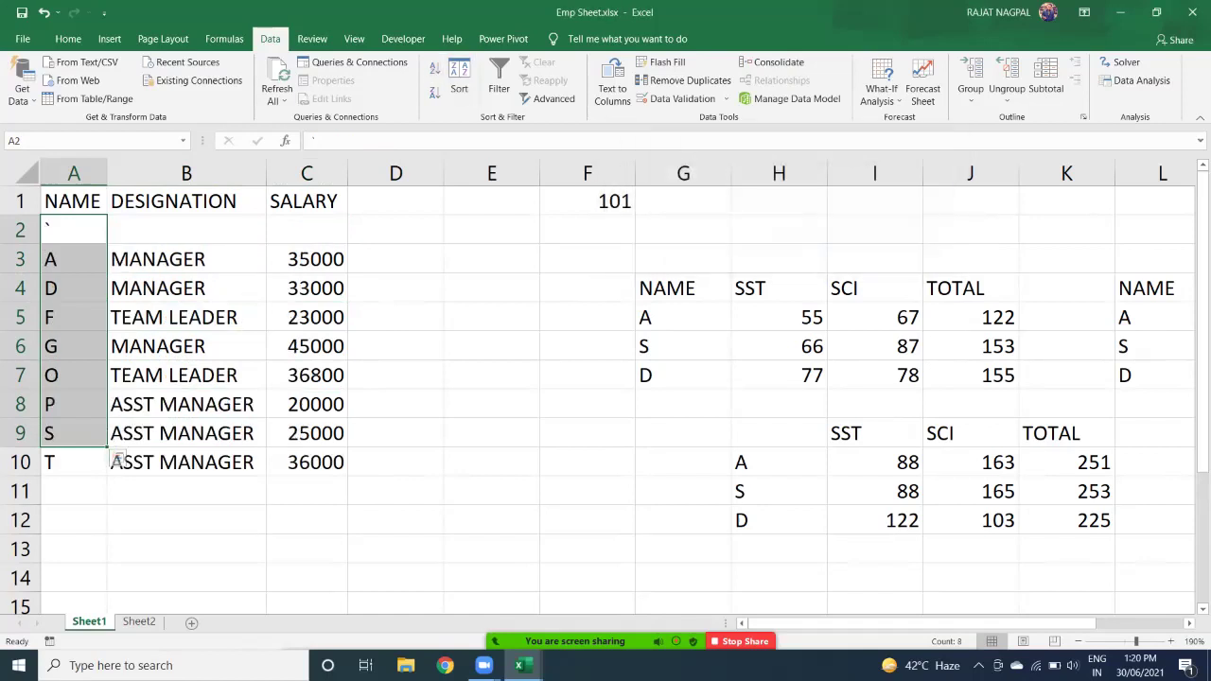
pyautogui.click(186, 289)
# Delete row 2, which holds only a stray backtick under the NAME header.
pyautogui.click(20, 230)
pyautogui.rightClick(24, 230)
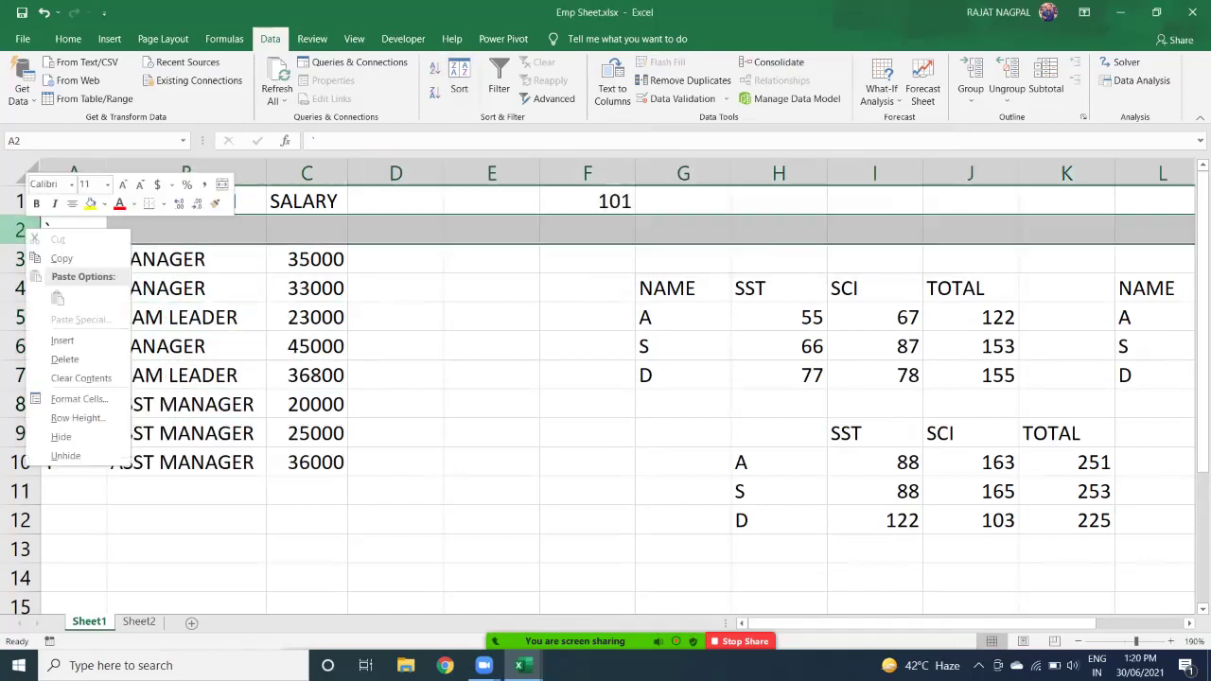
pyautogui.click(65, 360)
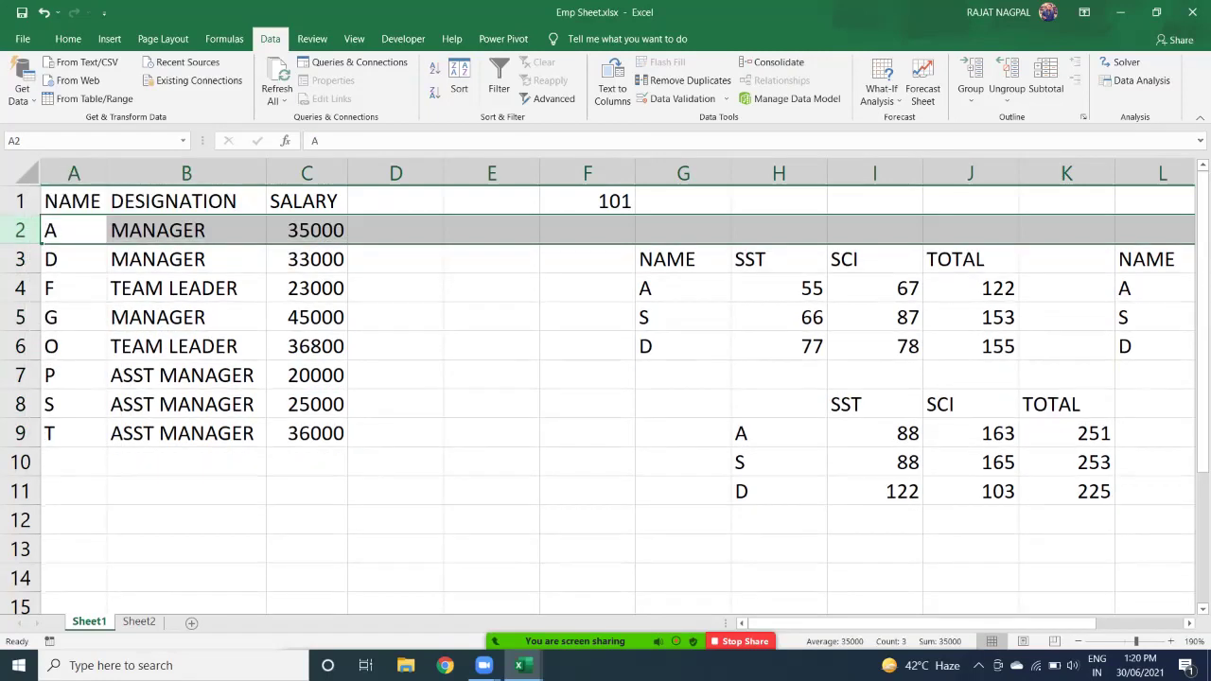
pyautogui.click(186, 259)
# Review the name-sorted employee table in A1:C9, including its mixed designations.
pyautogui.moveTo(74, 202); pyautogui.dragTo(312, 434)
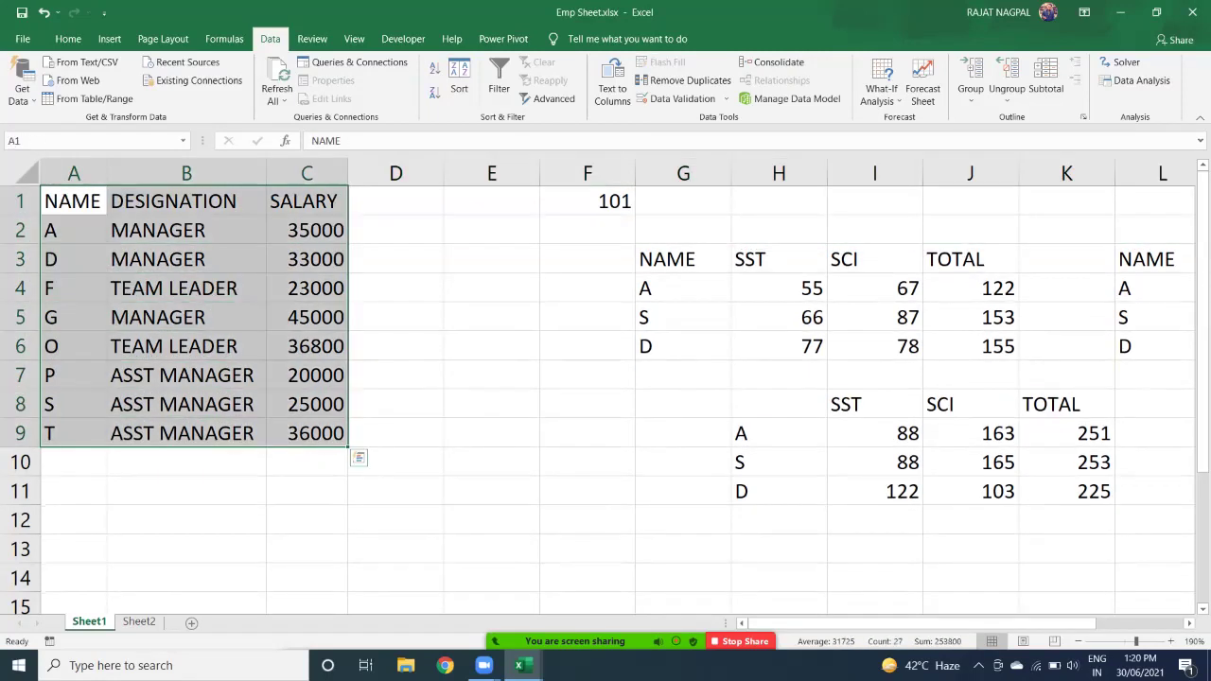
pyautogui.click(187, 317)
pyautogui.moveTo(74, 201); pyautogui.dragTo(306, 433)
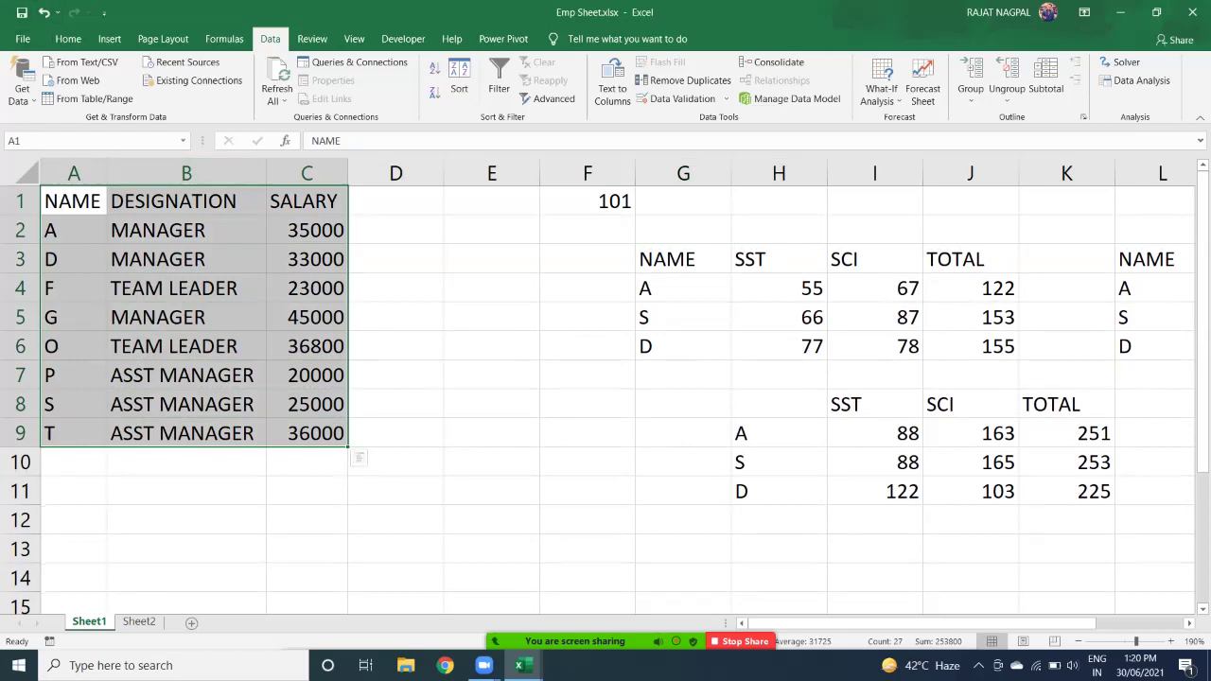
pyautogui.click(186, 230)
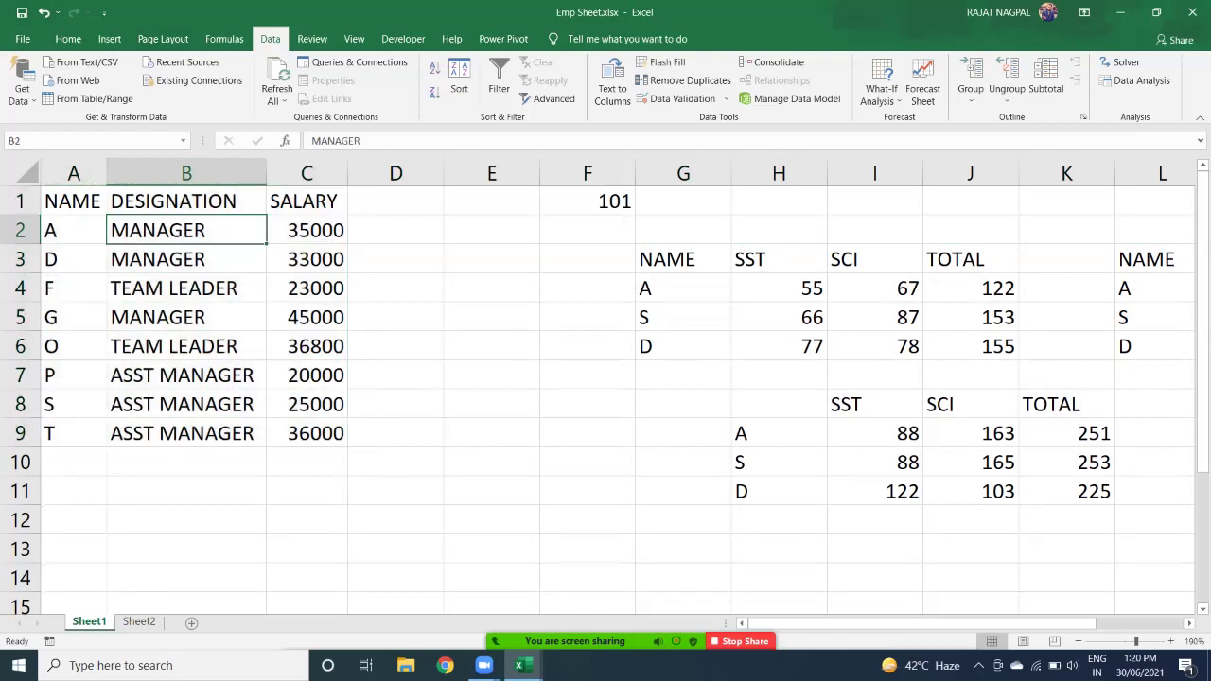
# Sort the employee table A1:C9 by DESIGNATION from A to Z and check the grouped designations.
pyautogui.click(186, 202)
pyautogui.click(186, 230)
pyautogui.moveTo(73, 202); pyautogui.dragTo(307, 434)
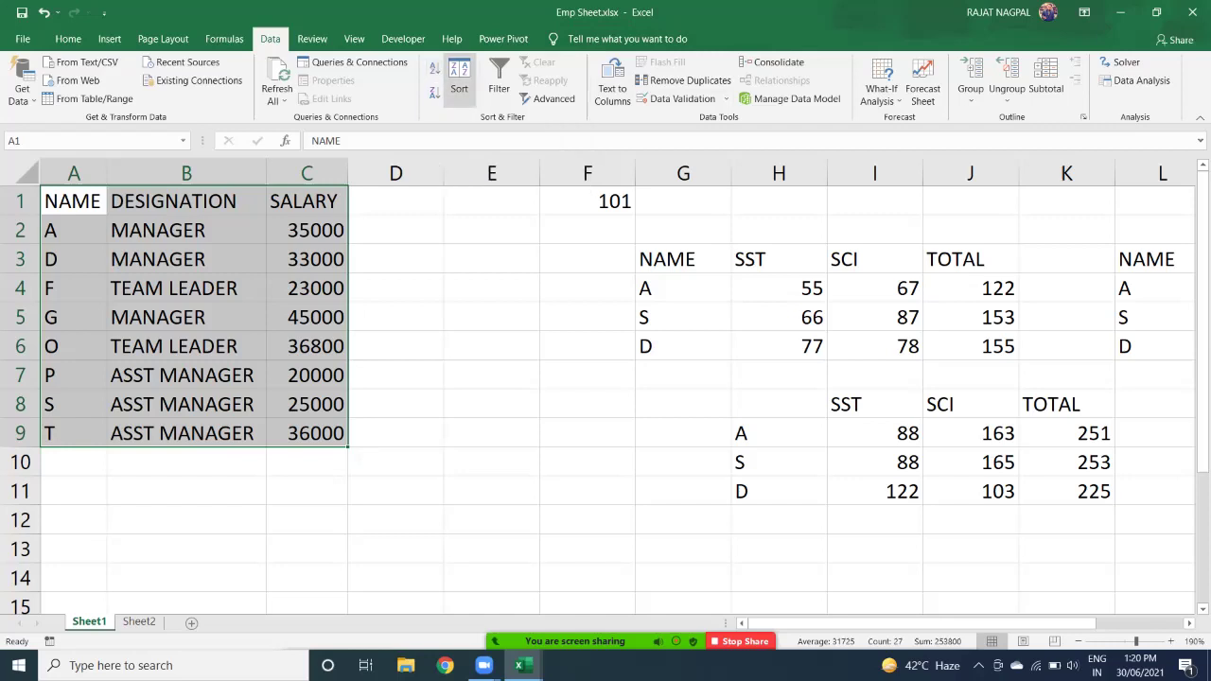
pyautogui.click(459, 81)
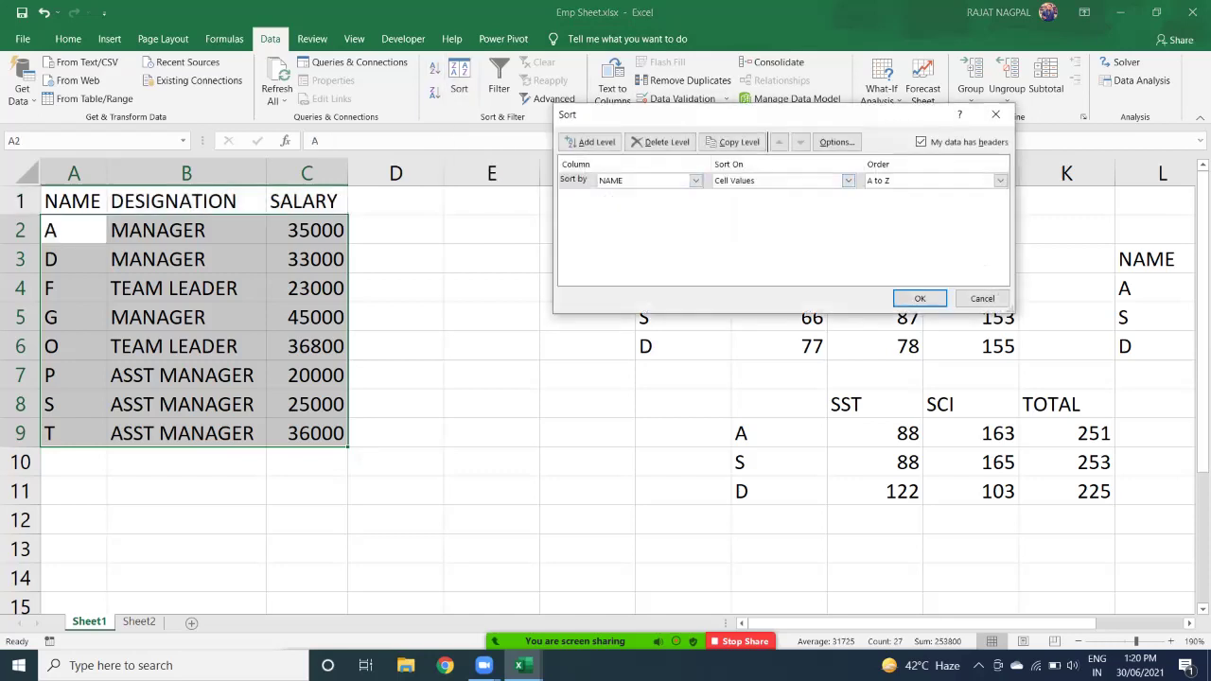
pyautogui.click(695, 180)
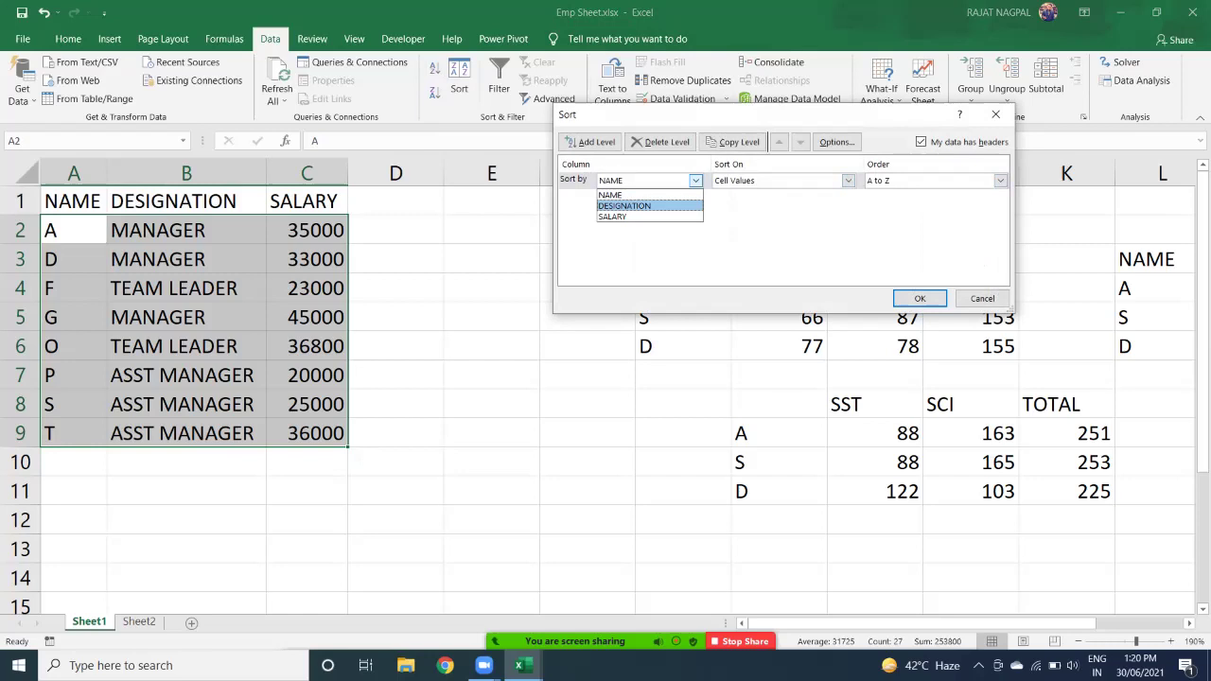
pyautogui.click(624, 205)
pyautogui.click(1000, 180)
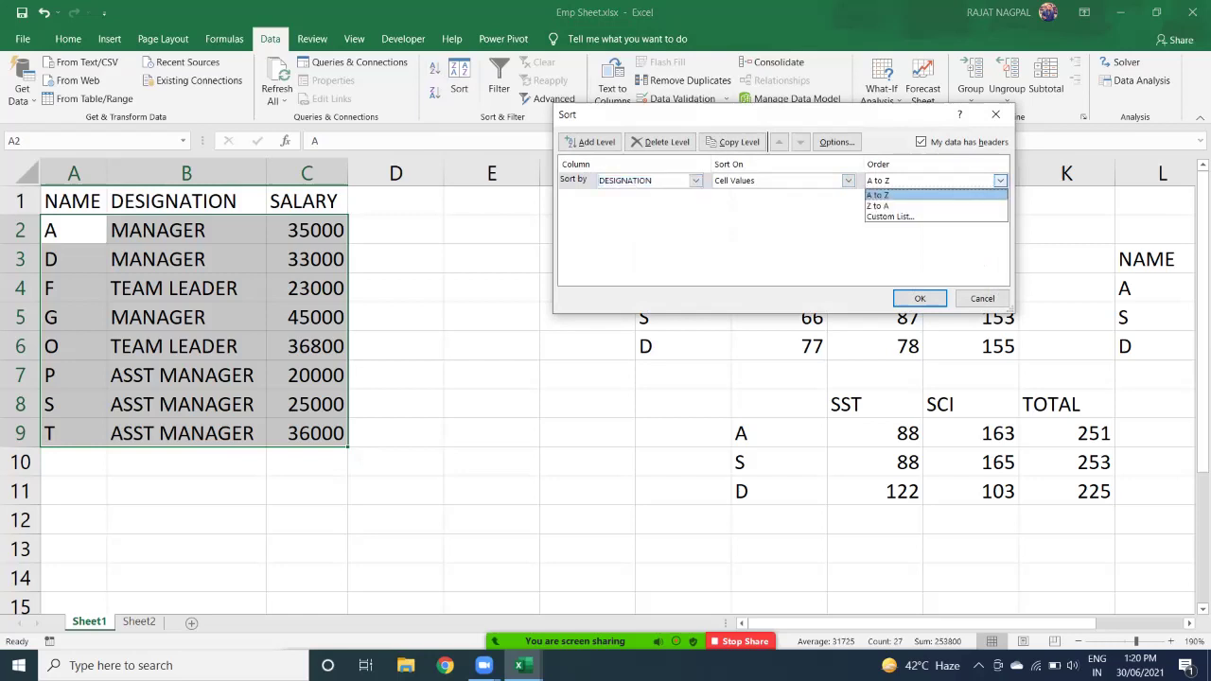
pyautogui.click(1000, 180)
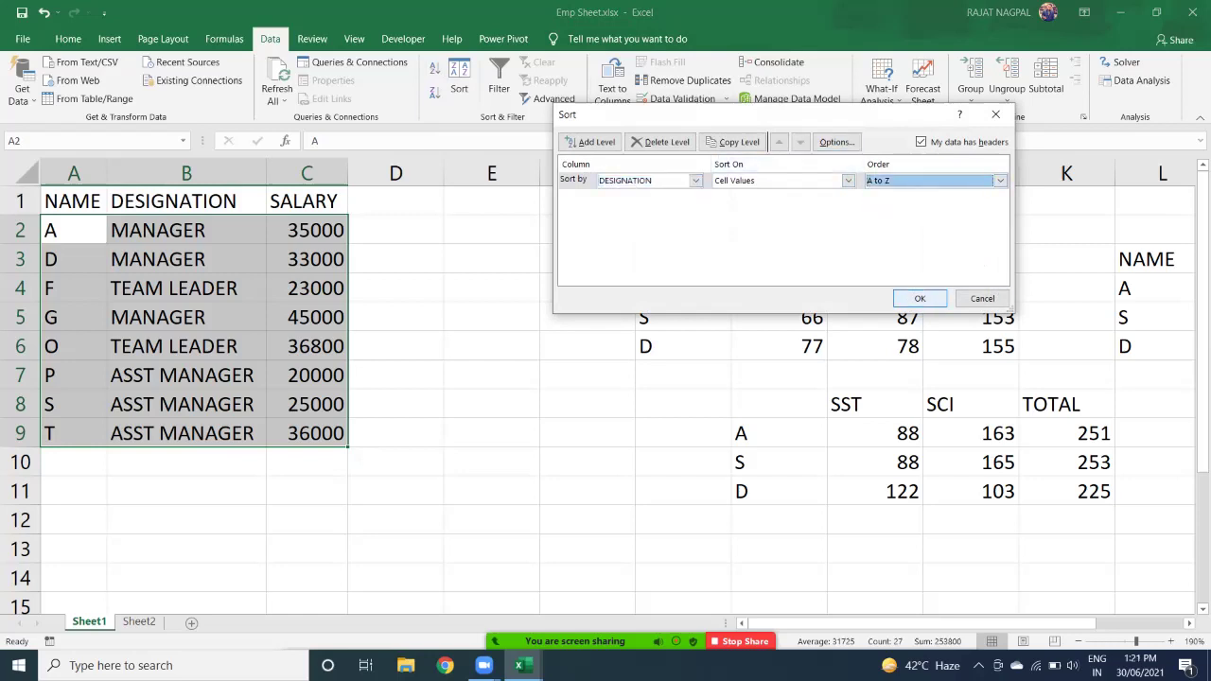
pyautogui.click(919, 298)
pyautogui.click(185, 230)
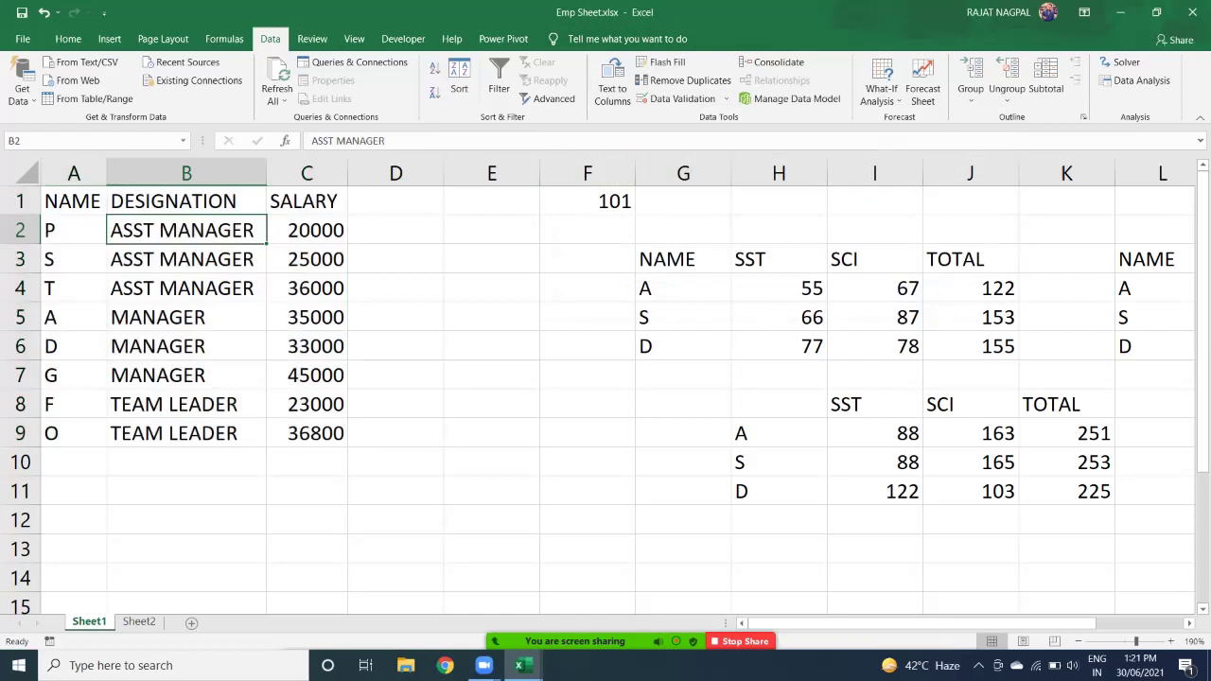
pyautogui.moveTo(186, 230); pyautogui.dragTo(186, 289)
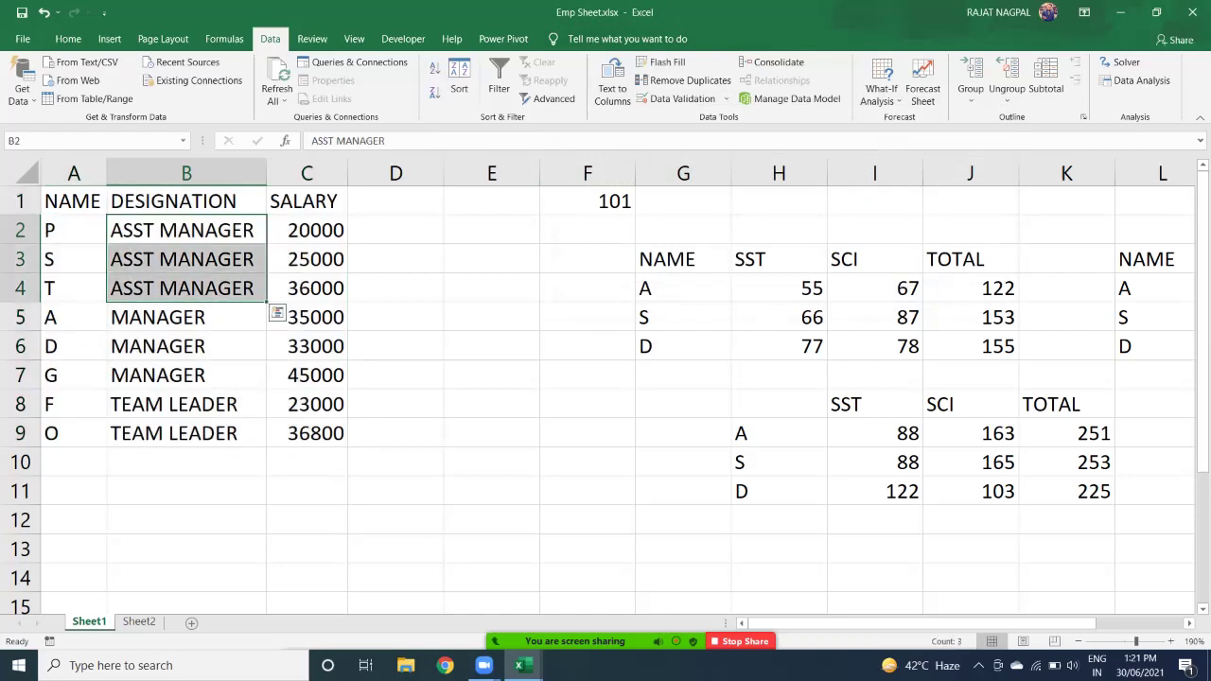
pyautogui.moveTo(186, 230); pyautogui.dragTo(185, 433)
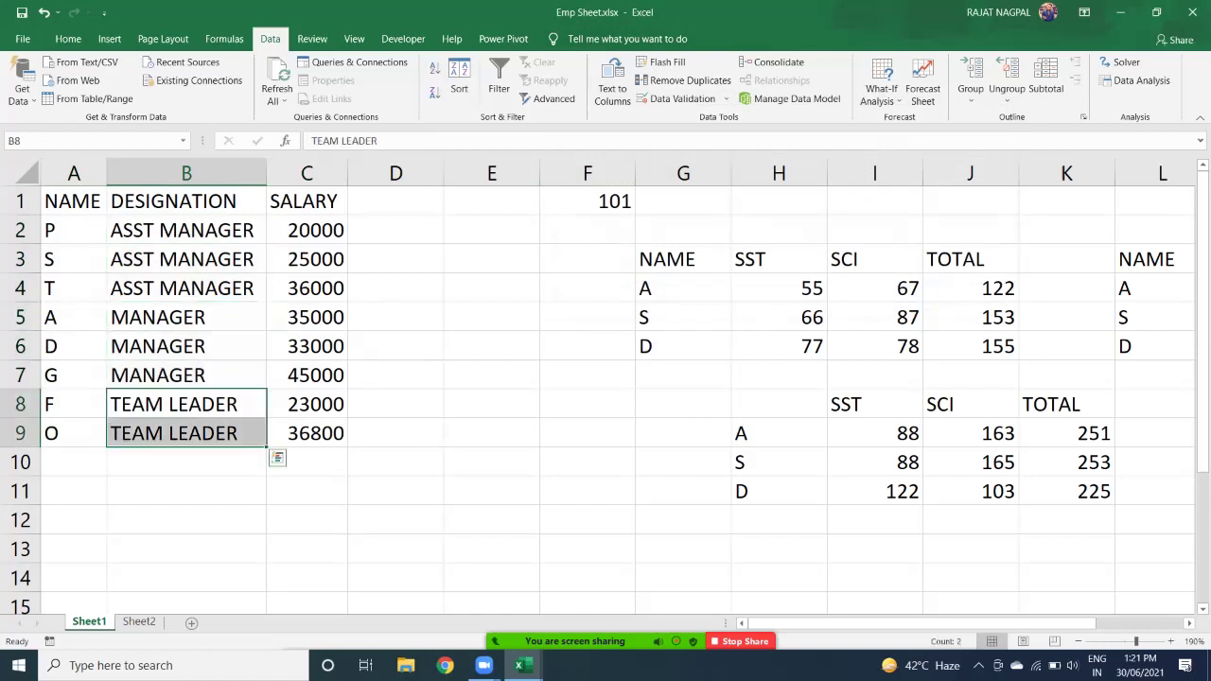
# Add subtotals to the employee table A1:C9 that sum SALARY at each change in DESIGNATION.
pyautogui.moveTo(74, 201); pyautogui.dragTo(307, 433)
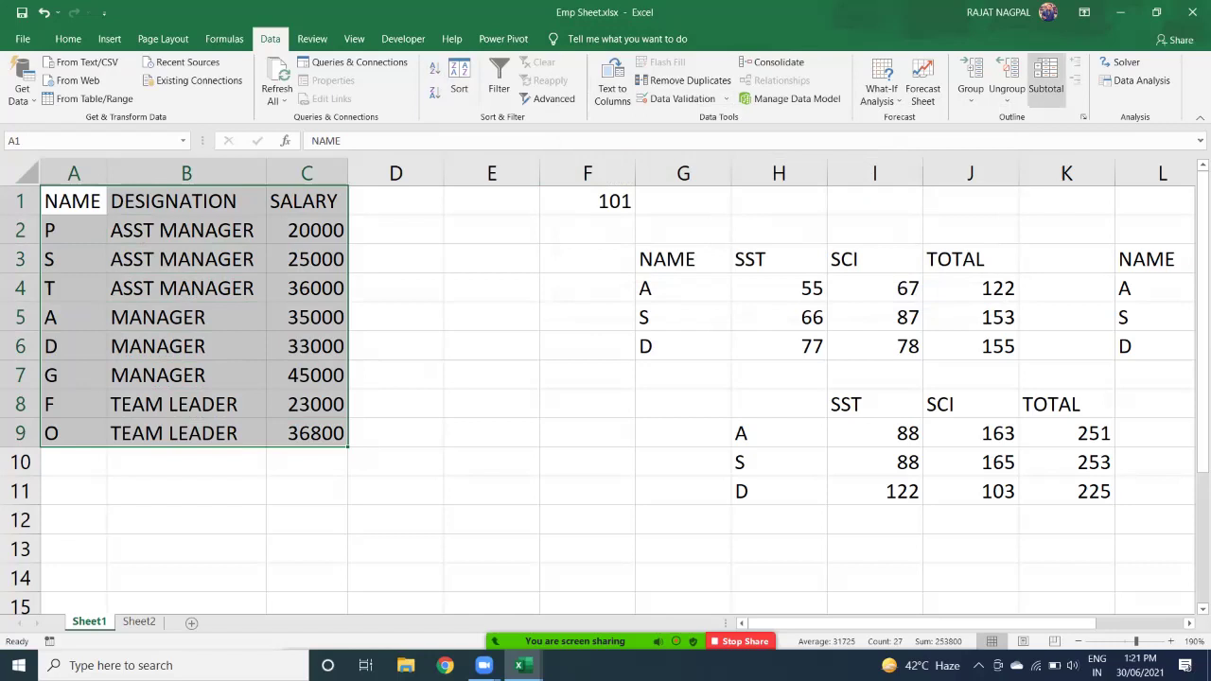
pyautogui.click(1046, 81)
pyautogui.moveTo(735, 78); pyautogui.dragTo(602, 167)
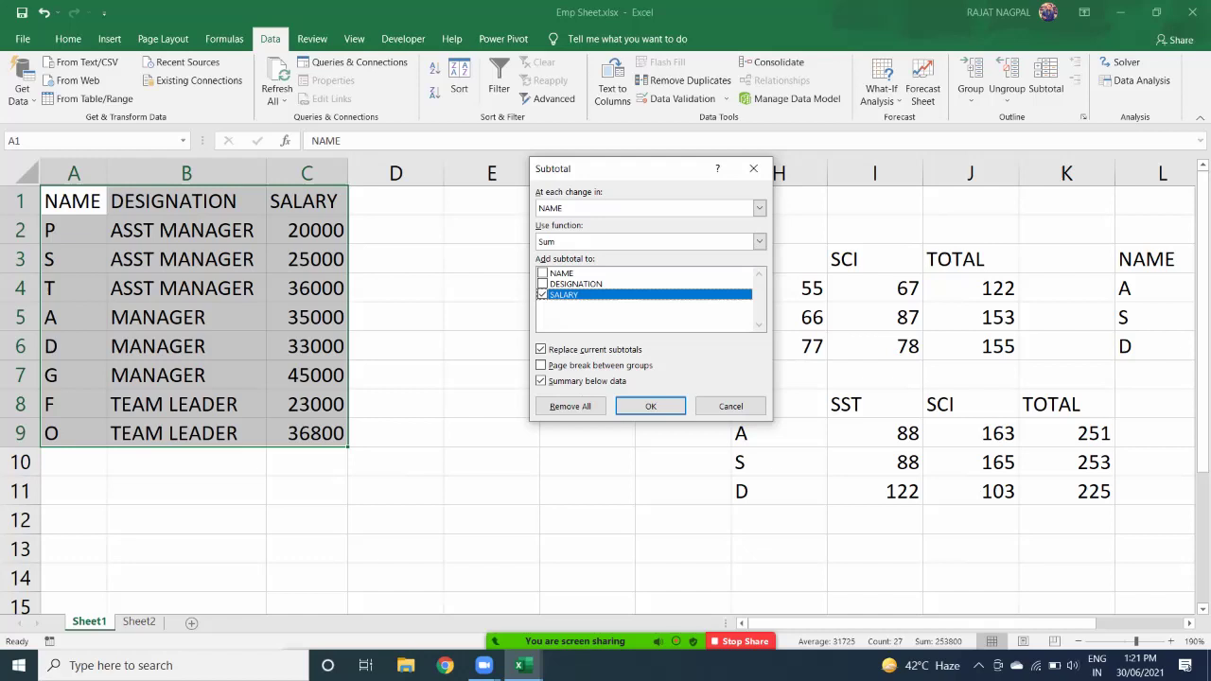
pyautogui.click(759, 207)
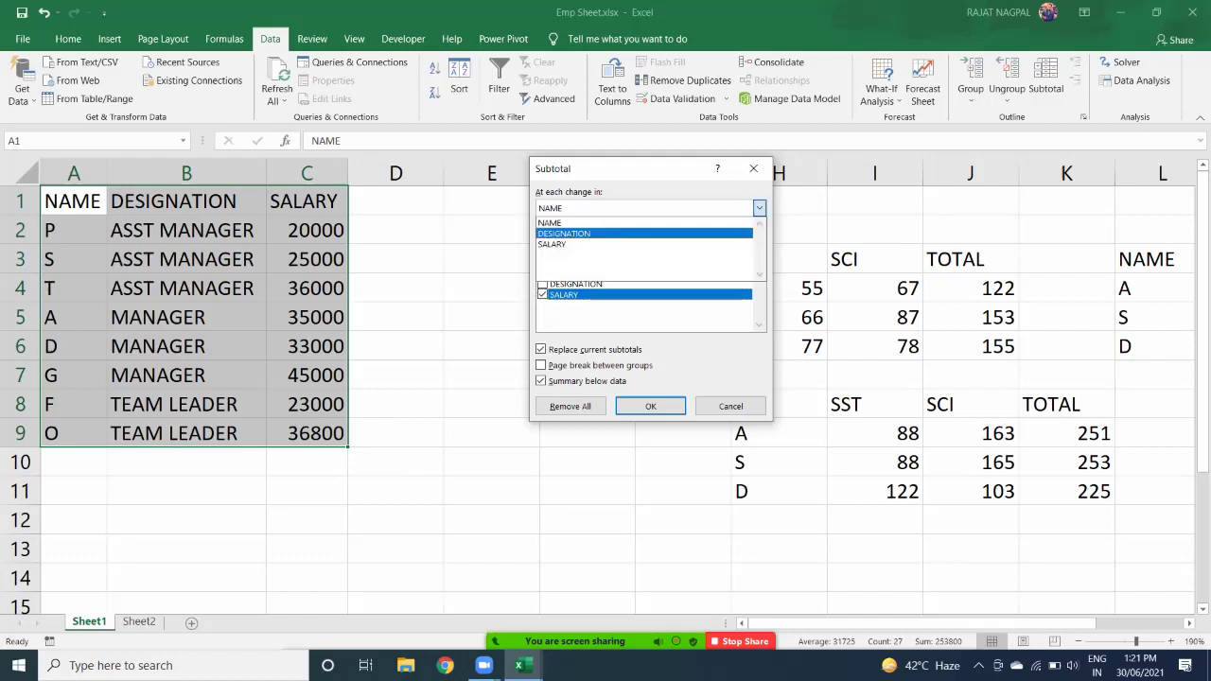
pyautogui.click(605, 234)
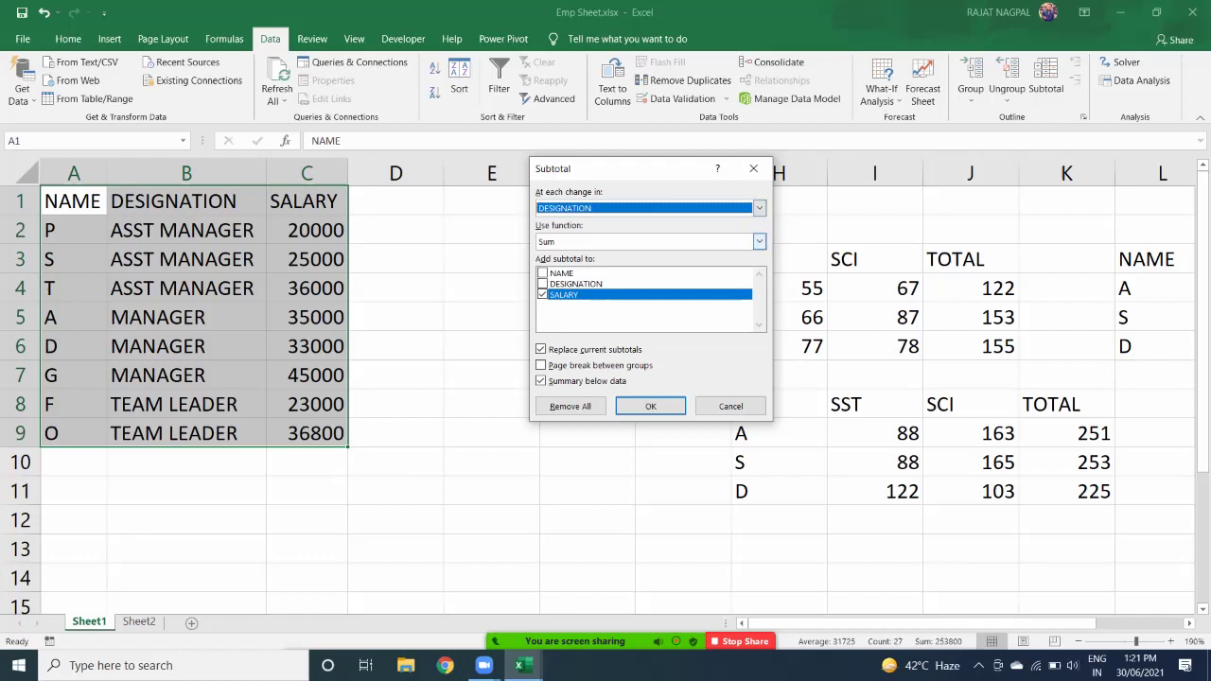
pyautogui.click(758, 242)
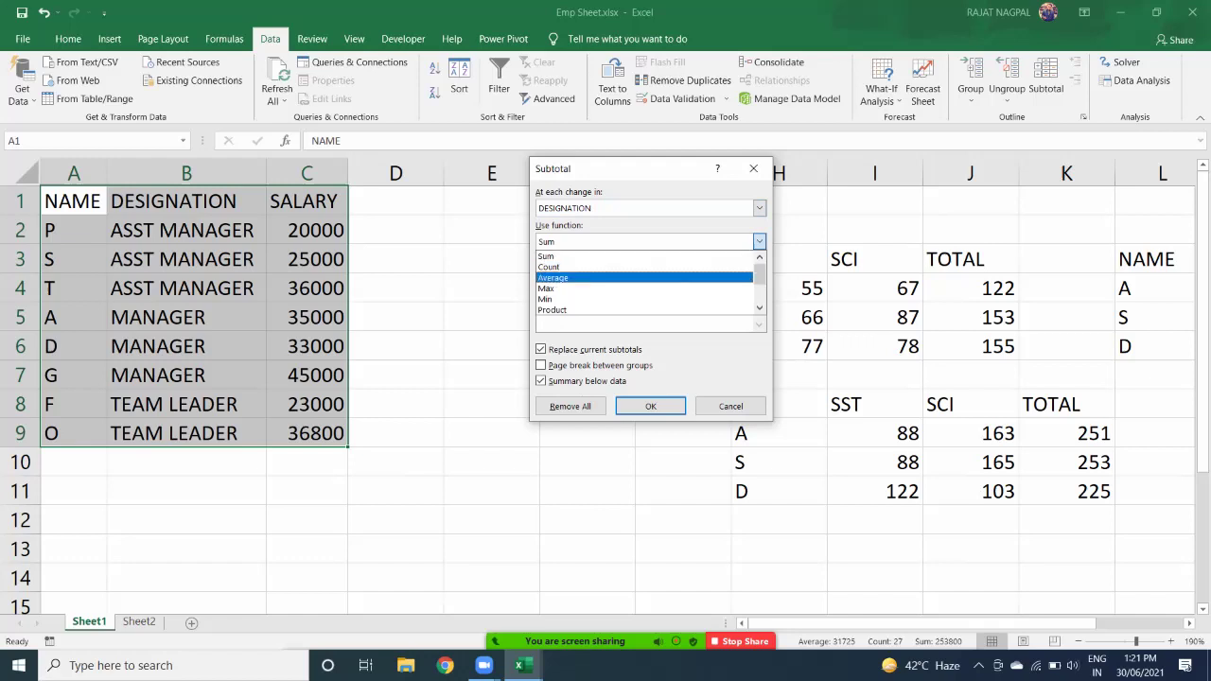
pyautogui.click(549, 256)
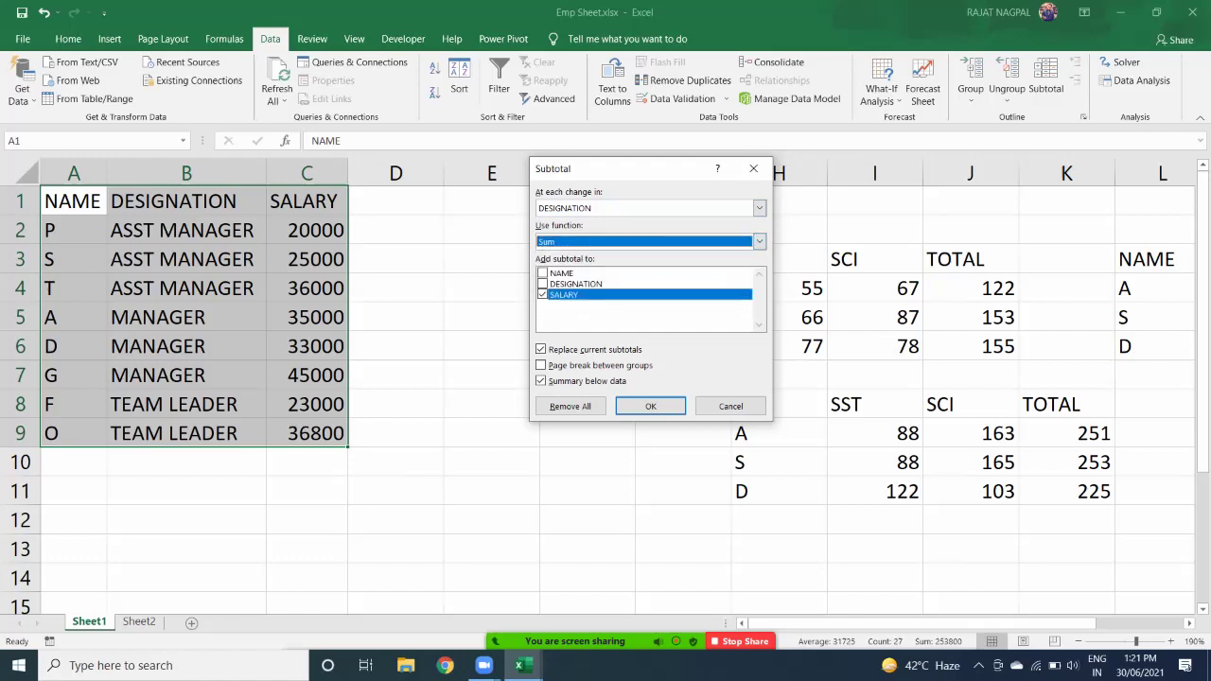
pyautogui.click(543, 294)
pyautogui.click(543, 294)
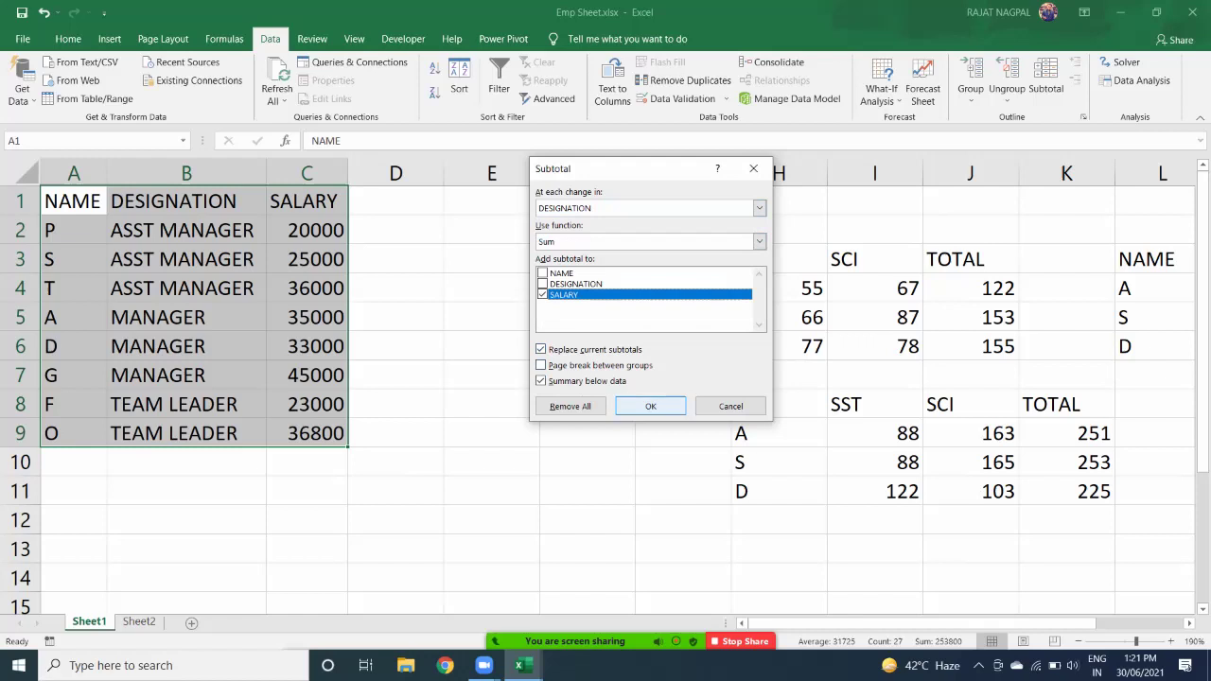
pyautogui.click(650, 406)
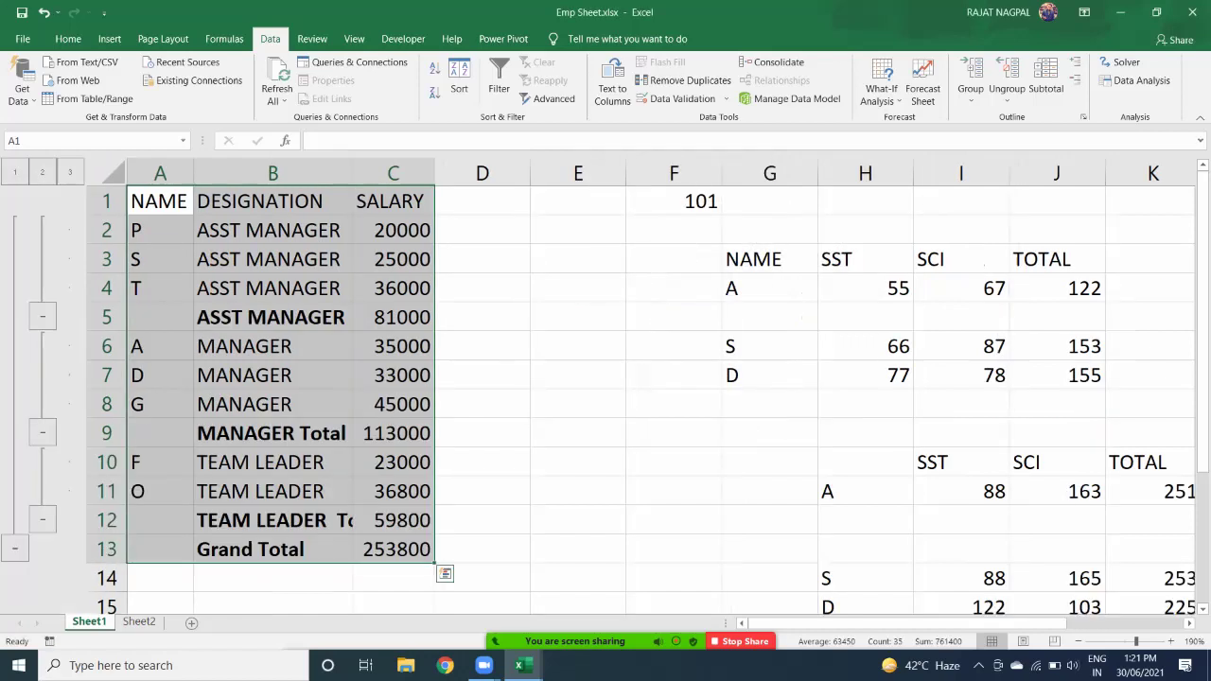
# Examine the ASST MANAGER, MANAGER and TEAM LEADER total rows and the Grand Total row with their salary sums.
pyautogui.click(273, 318)
pyautogui.moveTo(272, 318); pyautogui.dragTo(394, 318)
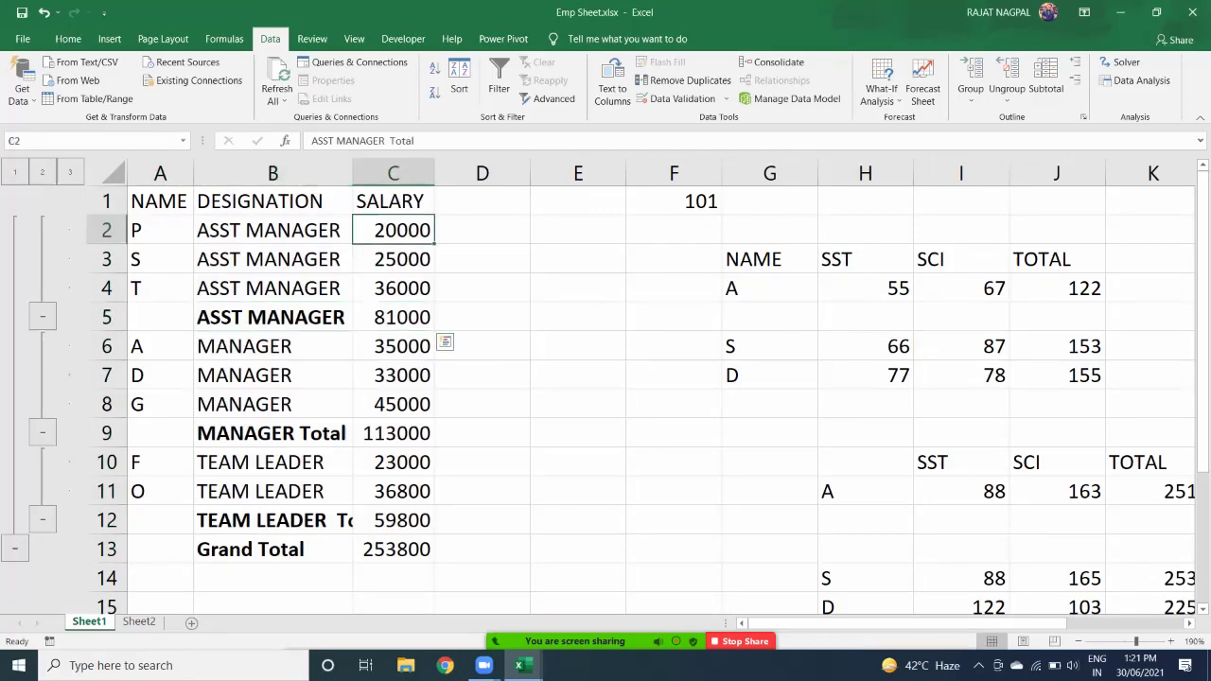
pyautogui.moveTo(394, 231); pyautogui.dragTo(393, 317)
pyautogui.moveTo(272, 318); pyautogui.dragTo(394, 317)
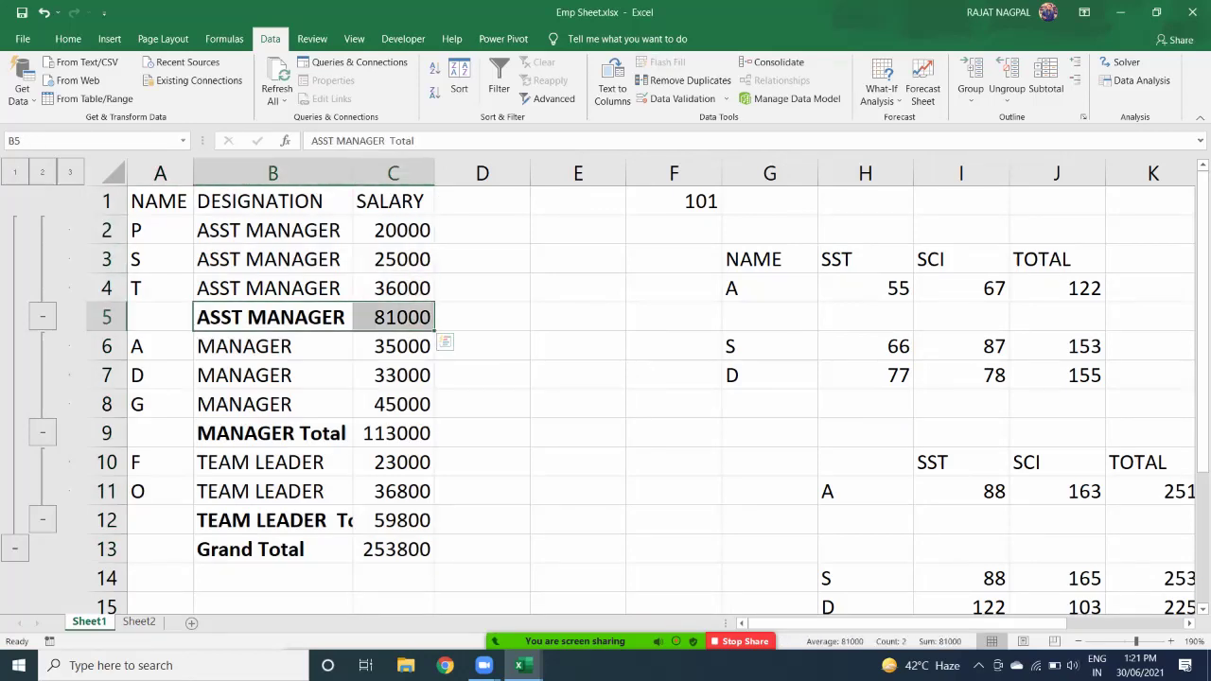
pyautogui.moveTo(272, 434); pyautogui.dragTo(394, 433)
pyautogui.click(394, 433)
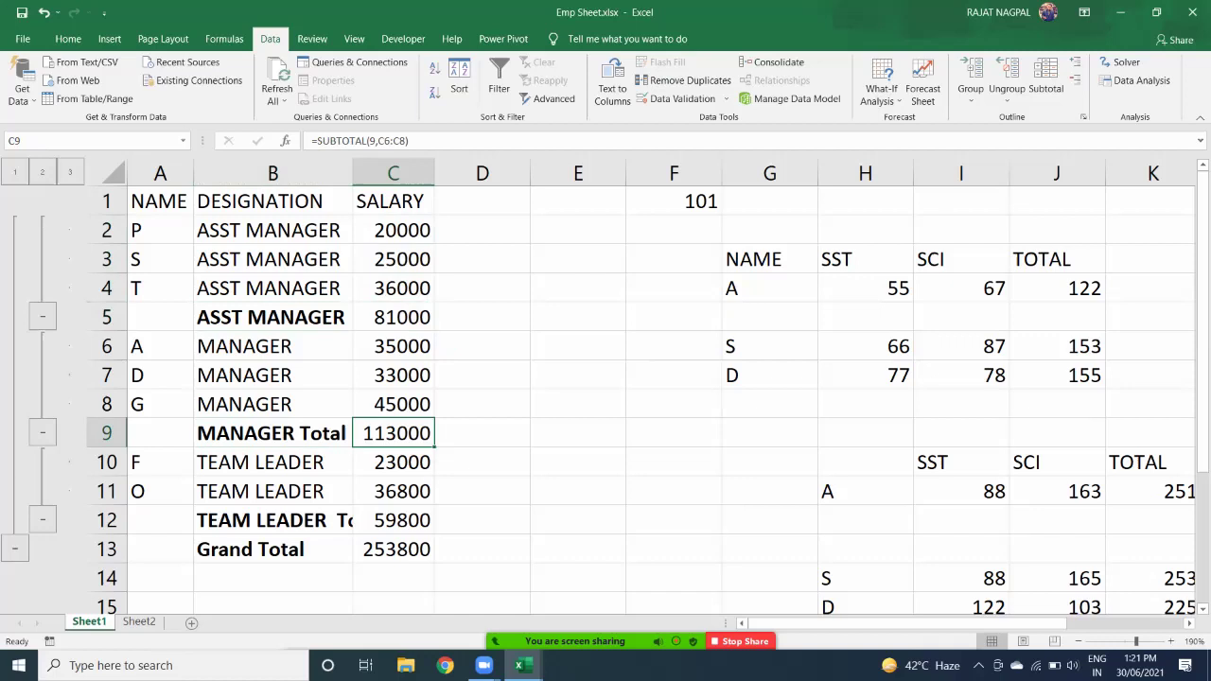
pyautogui.moveTo(273, 520); pyautogui.dragTo(394, 520)
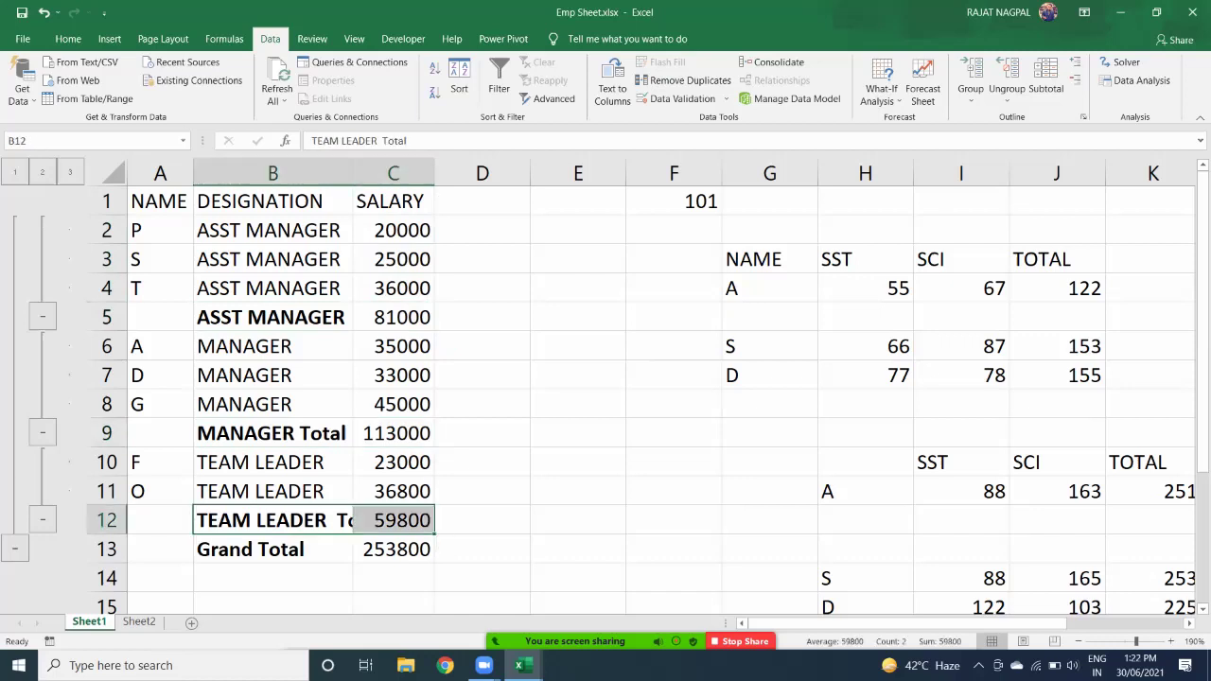
pyautogui.moveTo(273, 550); pyautogui.dragTo(394, 549)
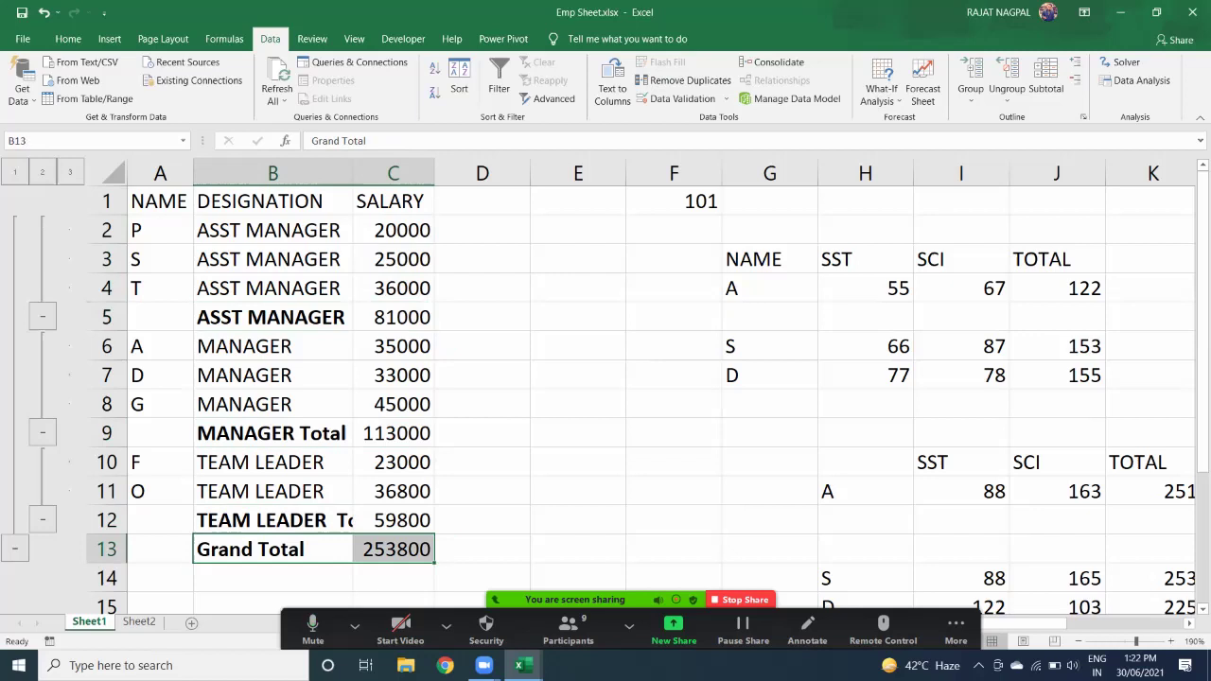
# Collapse the outline to the designation totals and auto-fit the DESIGNATION column to its total labels.
pyautogui.click(14, 172)
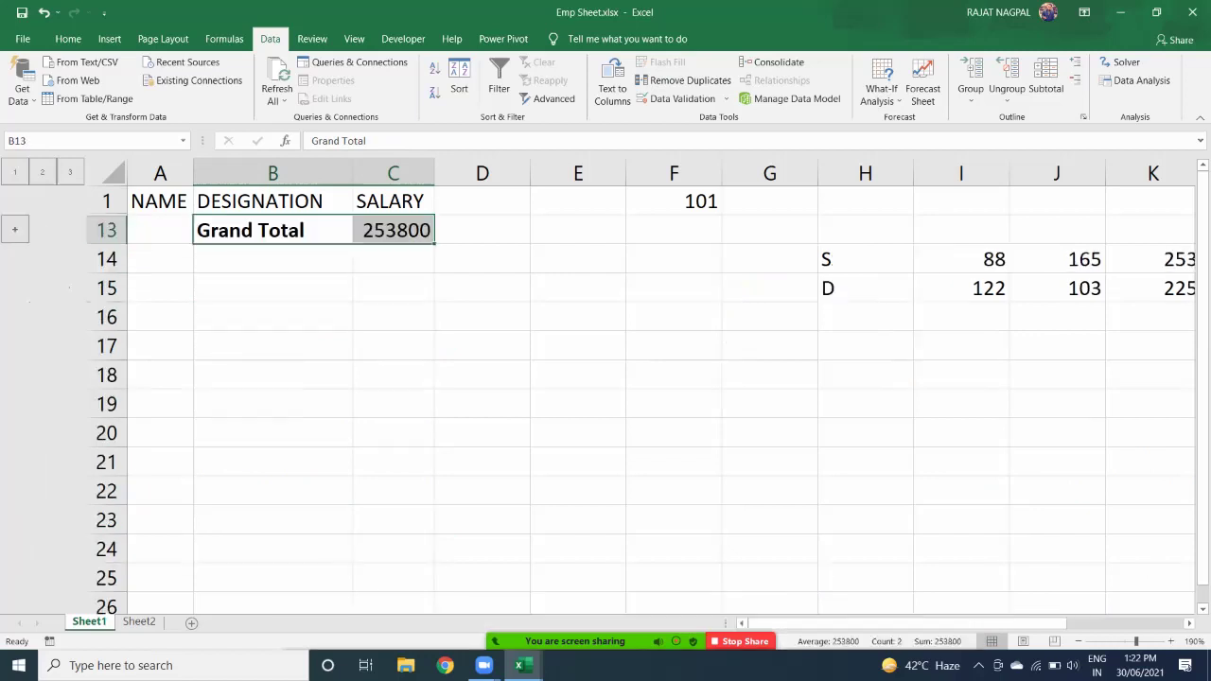
pyautogui.click(43, 172)
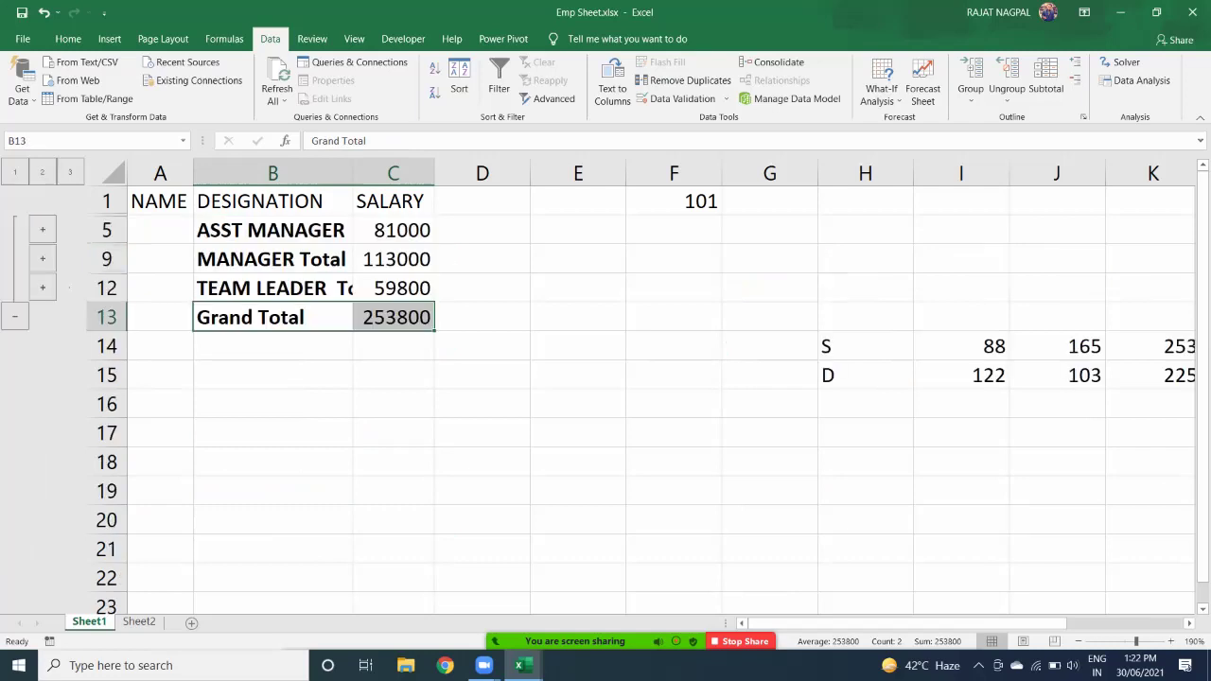
pyautogui.moveTo(272, 229); pyautogui.dragTo(272, 287)
pyautogui.doubleClick(353, 173)
pyautogui.moveTo(301, 230); pyautogui.dragTo(448, 317)
pyautogui.moveTo(301, 230); pyautogui.dragTo(449, 287)
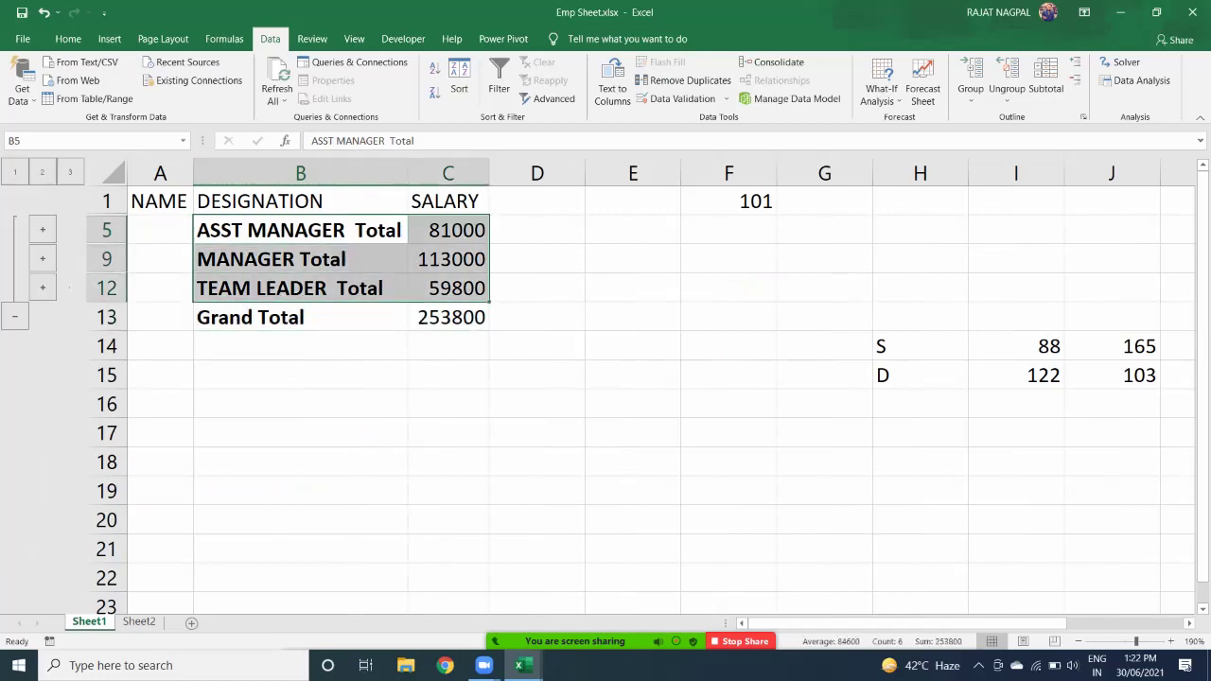
# Compare the outline's full-detail, designation-totals and grand-total-only levels, finishing with all detail rows shown.
pyautogui.click(70, 172)
pyautogui.moveTo(300, 230); pyautogui.dragTo(449, 550)
pyautogui.click(41, 172)
pyautogui.moveTo(301, 230); pyautogui.dragTo(448, 288)
pyautogui.moveTo(301, 230); pyautogui.dragTo(449, 287)
pyautogui.click(70, 172)
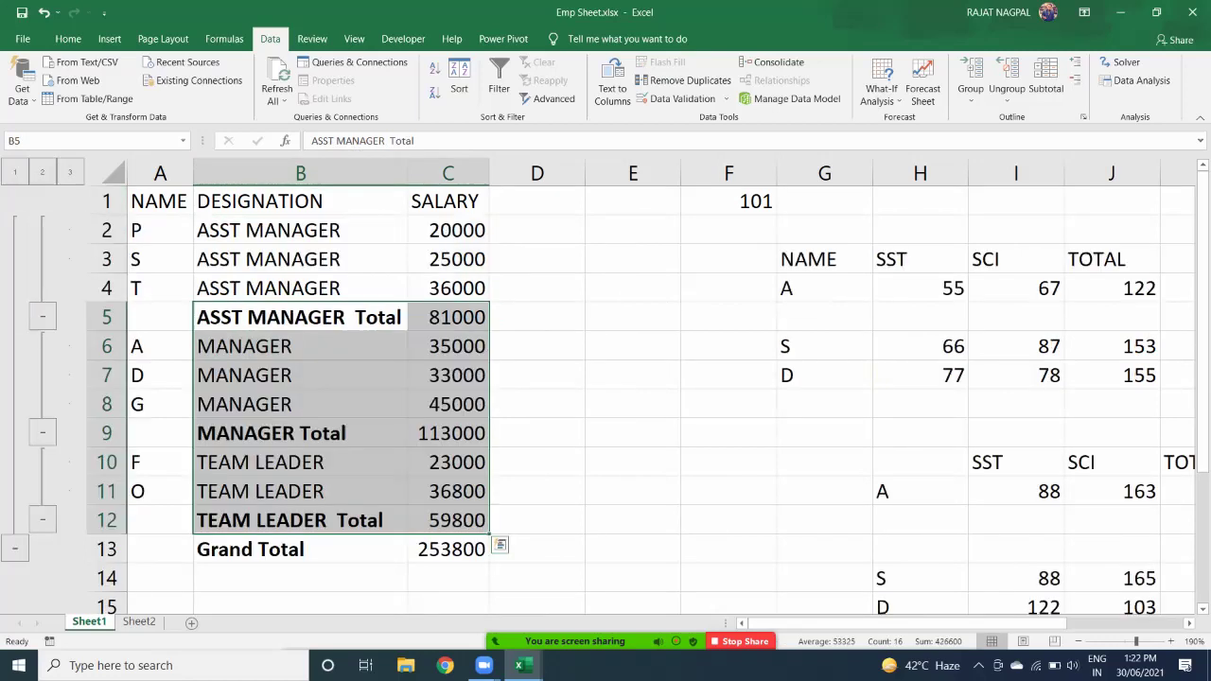
pyautogui.click(15, 173)
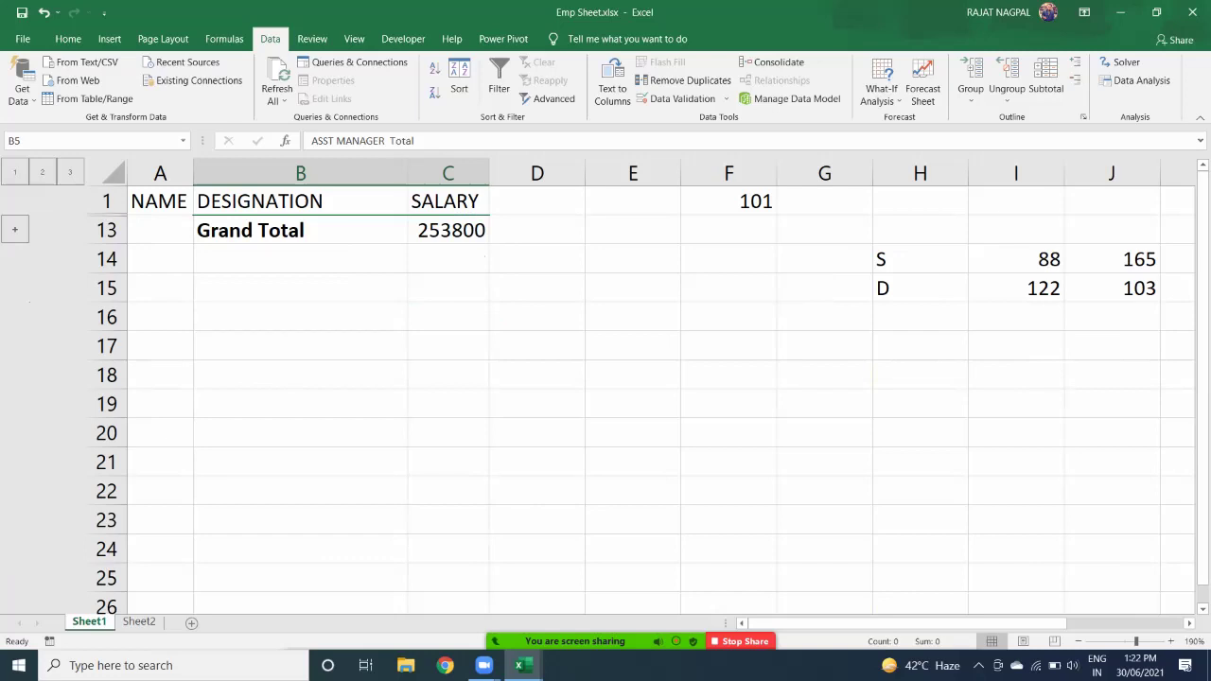
pyautogui.click(70, 172)
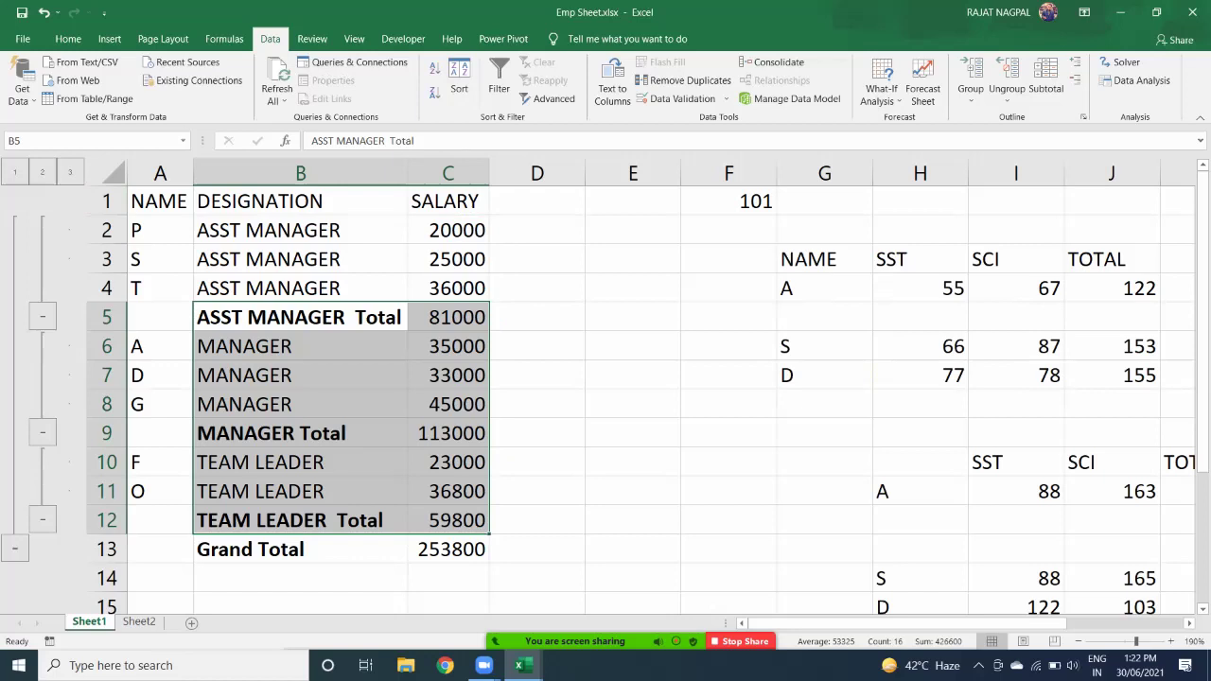
pyautogui.moveTo(301, 318); pyautogui.dragTo(448, 318)
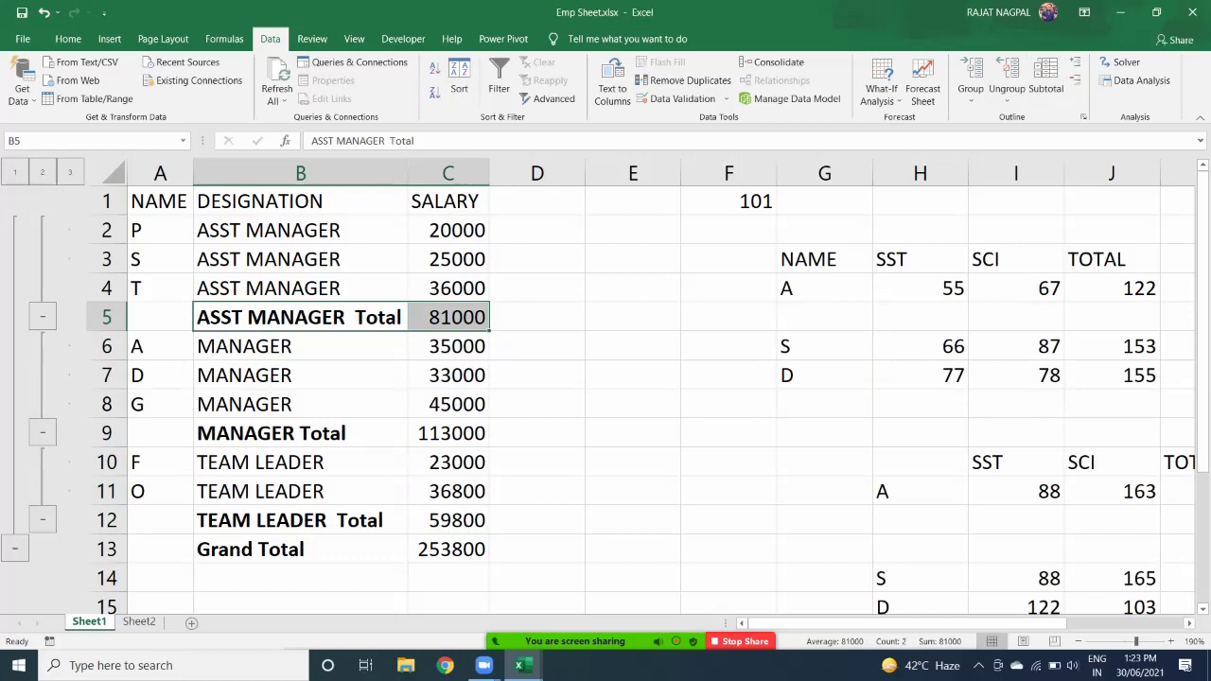
# Add Average subtotals of SALARY at each change in DESIGNATION to A1:C13 without replacing the current subtotals.
pyautogui.moveTo(160, 200); pyautogui.dragTo(449, 549)
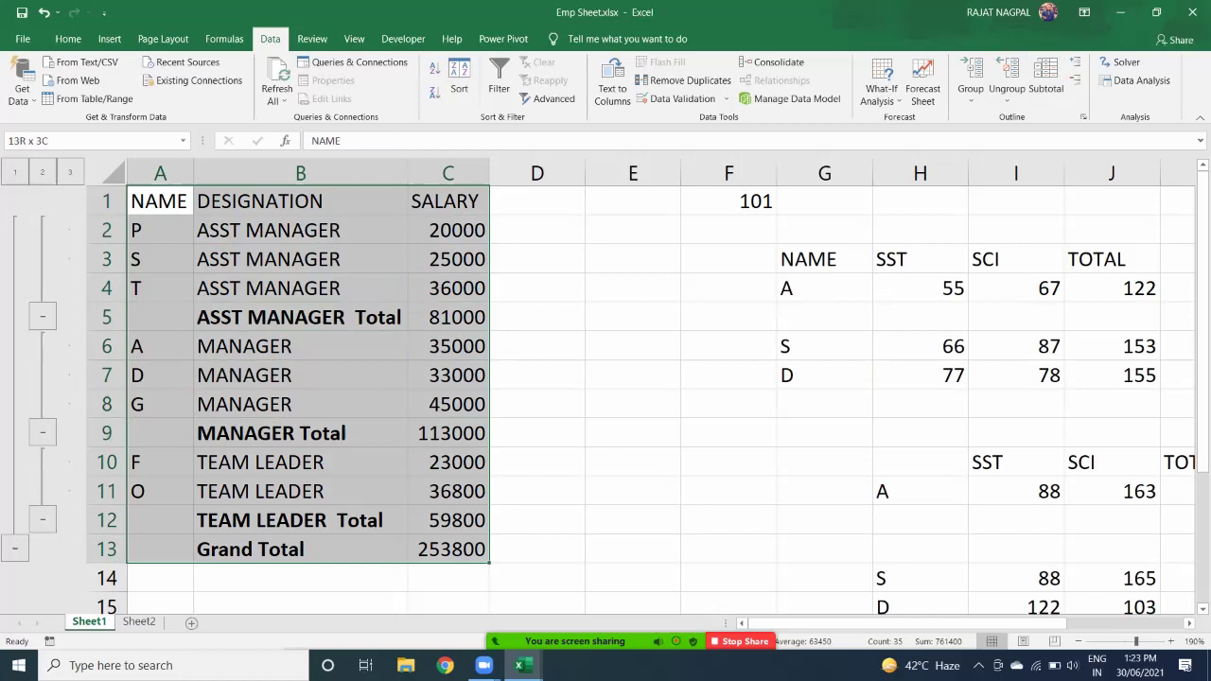
pyautogui.click(1045, 83)
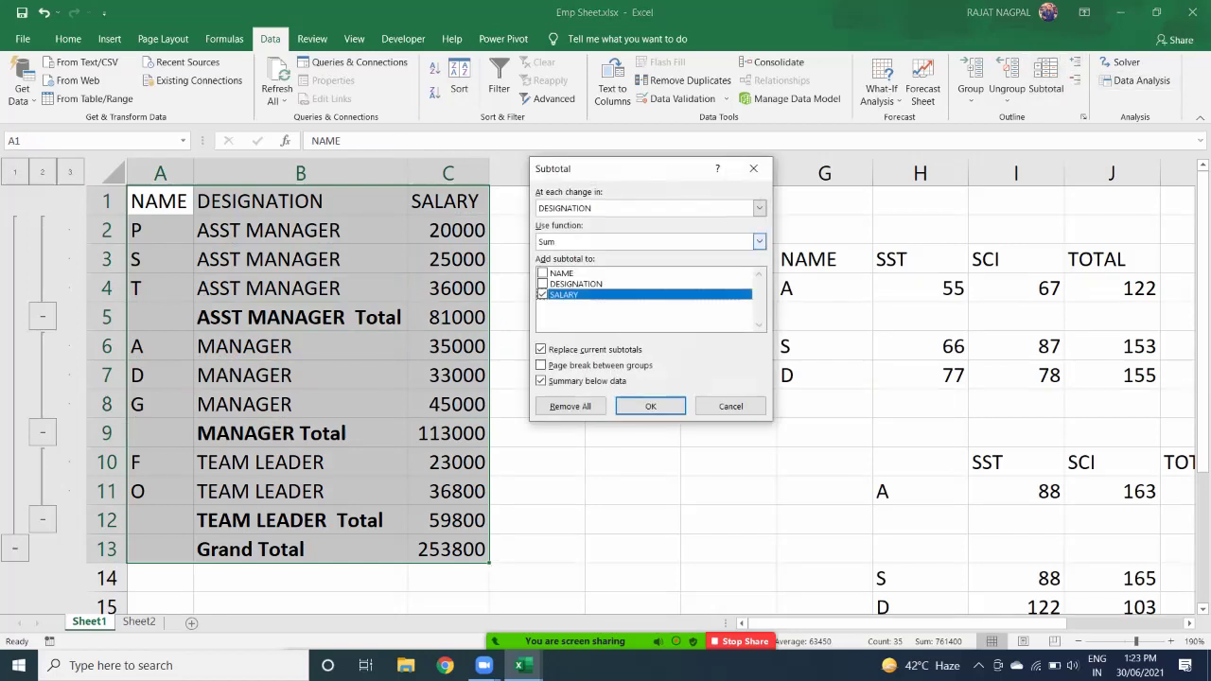
pyautogui.click(759, 241)
pyautogui.press('Return')
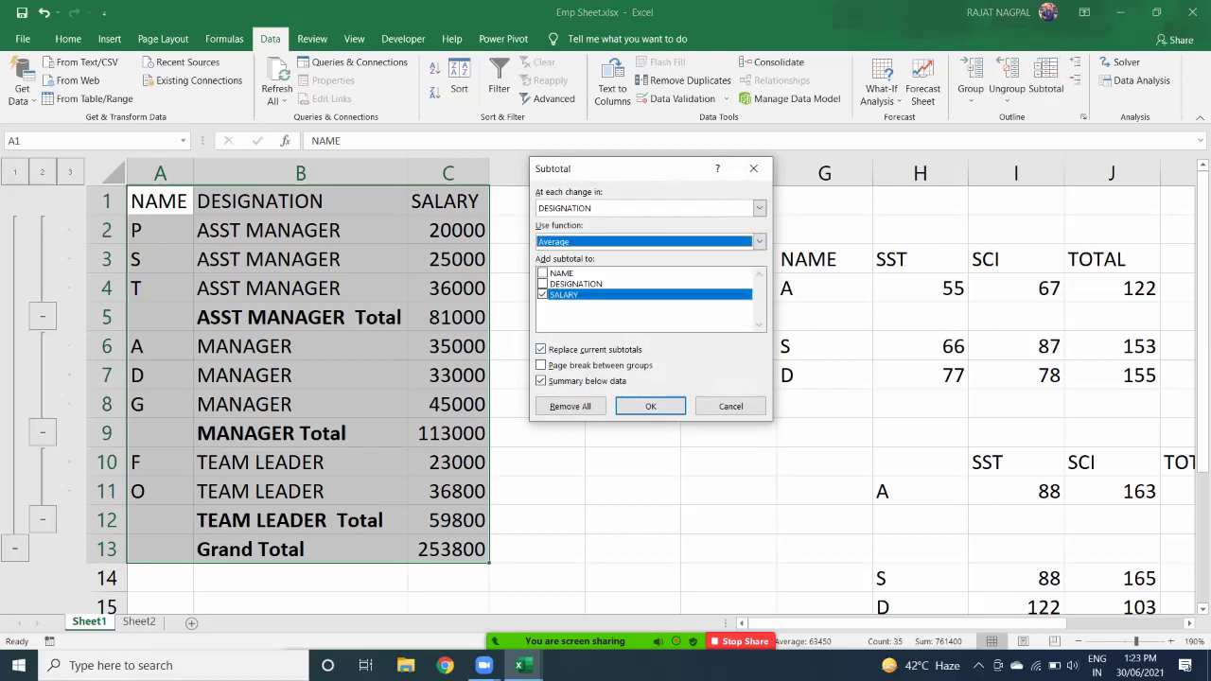
pyautogui.click(541, 349)
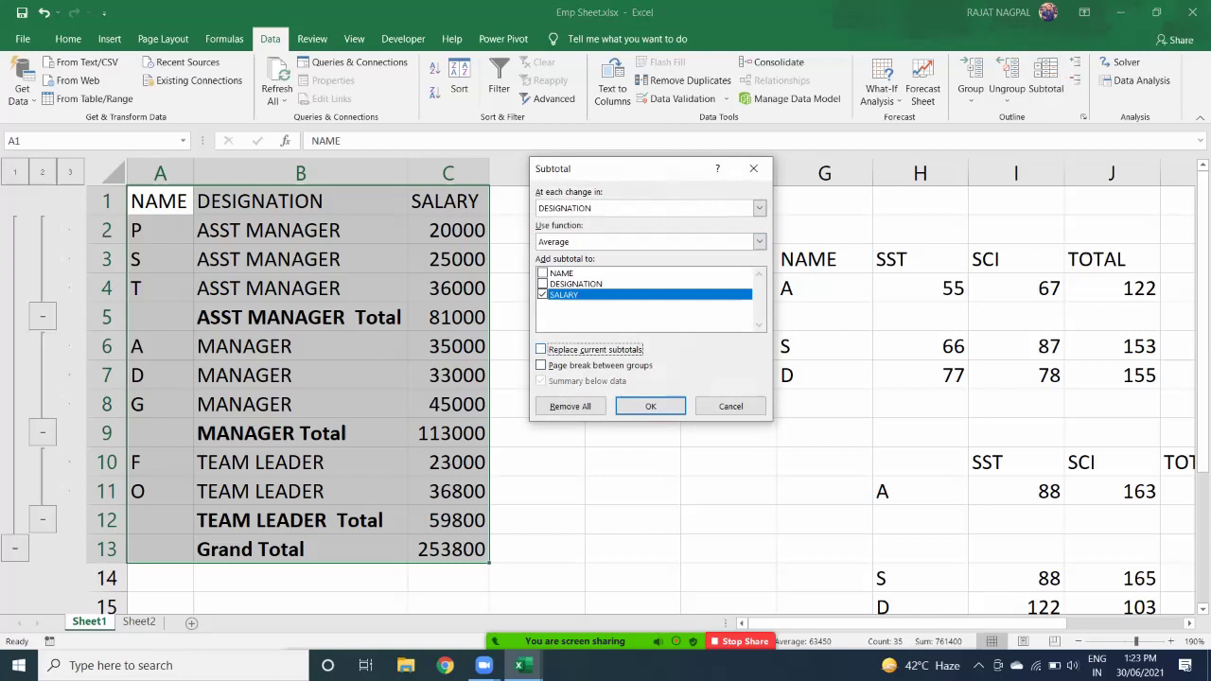
pyautogui.click(541, 349)
pyautogui.click(541, 349)
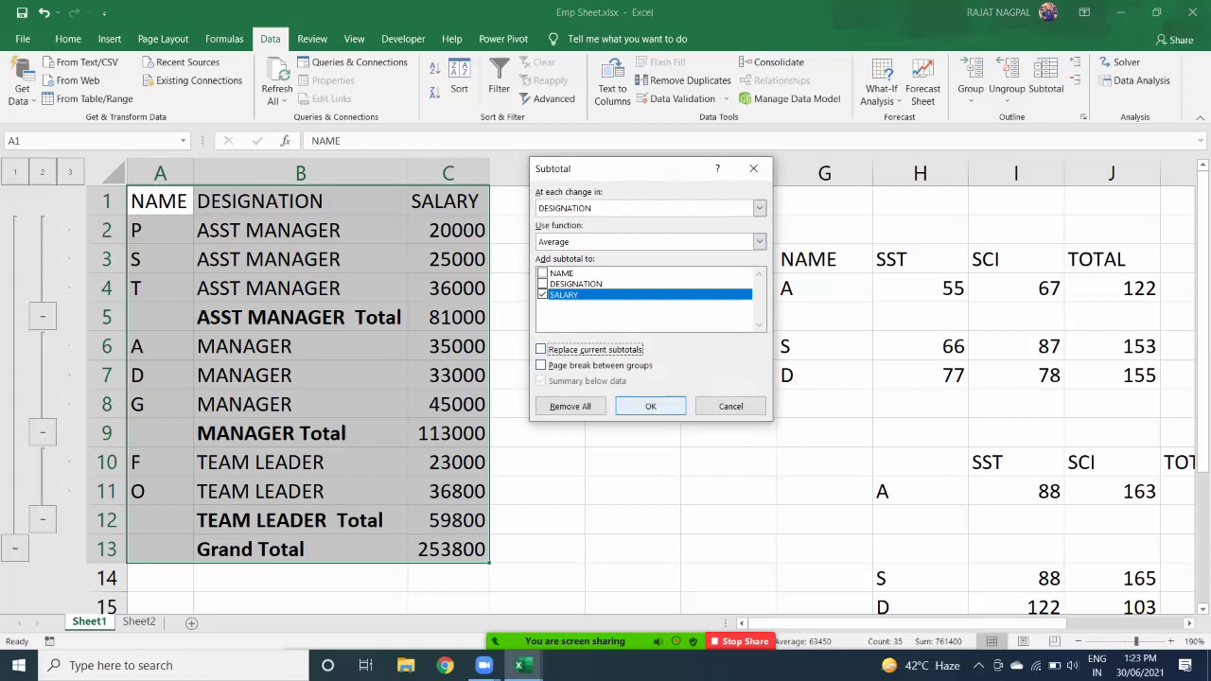
pyautogui.click(651, 406)
# Auto-fit the DESIGNATION column to its average labels and review the average and total rows of each designation.
pyautogui.click(322, 317)
pyautogui.click(436, 173)
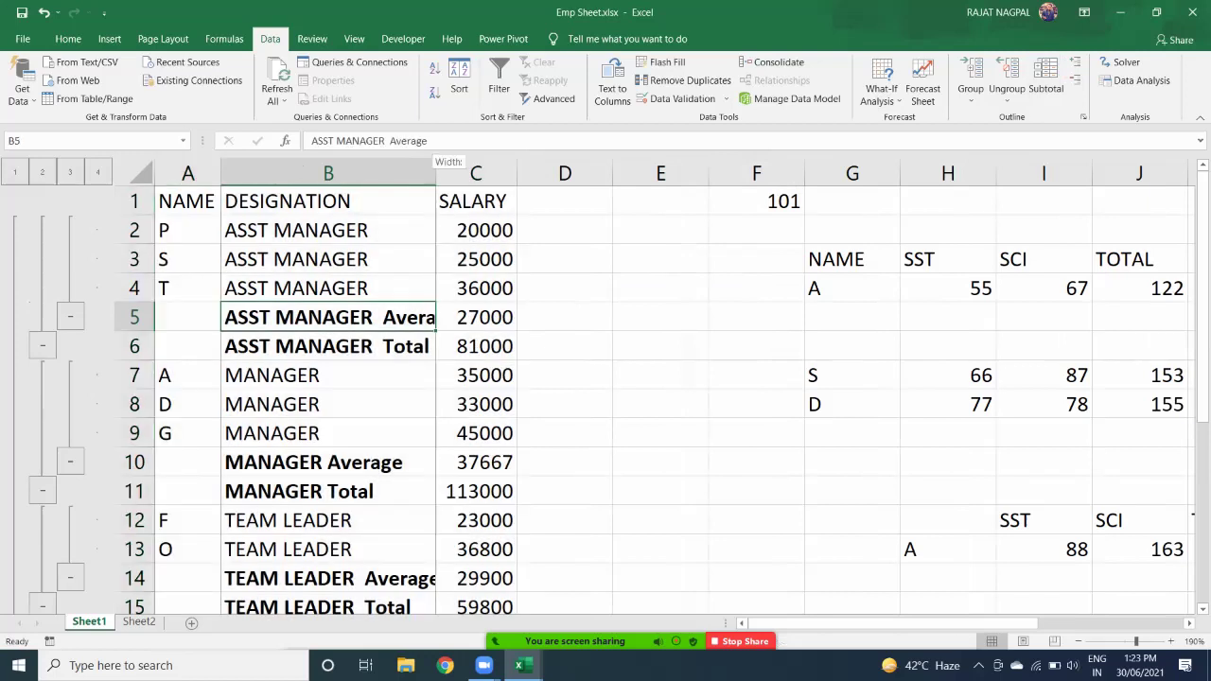
pyautogui.doubleClick(436, 173)
pyautogui.moveTo(398, 317); pyautogui.dragTo(501, 346)
pyautogui.scroll(-1, 502, 347)
pyautogui.moveTo(397, 376); pyautogui.dragTo(501, 405)
pyautogui.scroll(-1, 502, 405)
pyautogui.click(397, 404)
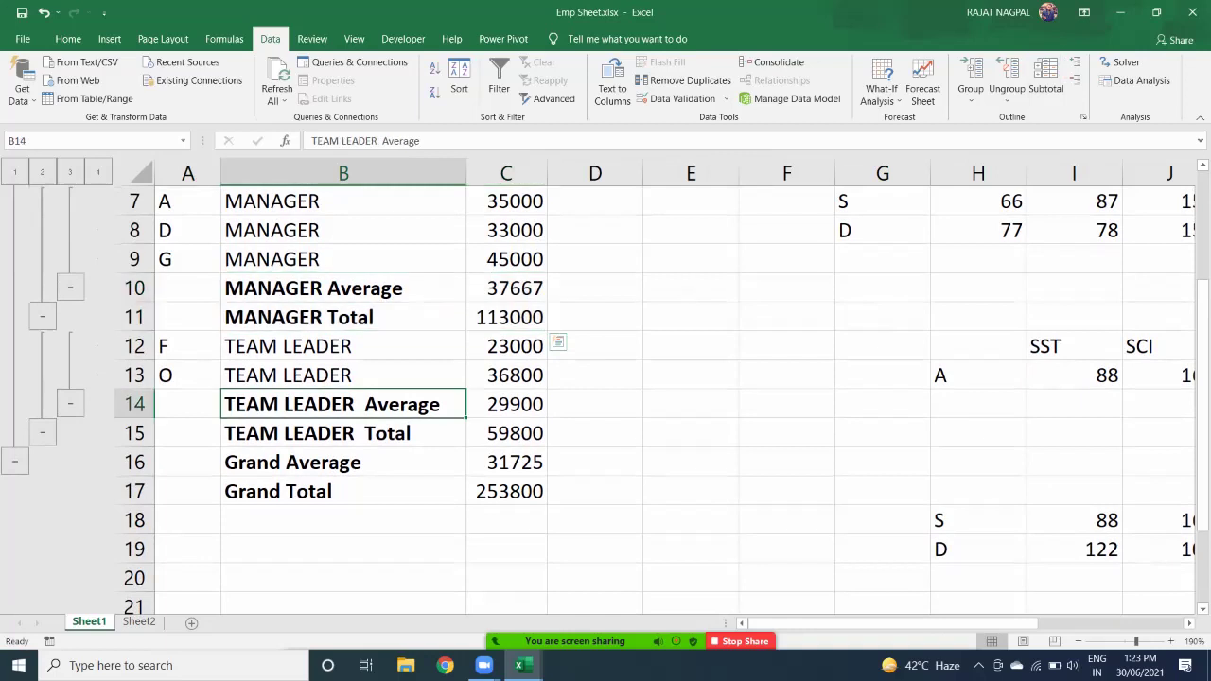
# Review the TEAM LEADER and grand average and total rows, and remove all subtotals from A1:C17.
pyautogui.moveTo(398, 404); pyautogui.dragTo(501, 433)
pyautogui.moveTo(398, 463); pyautogui.dragTo(502, 491)
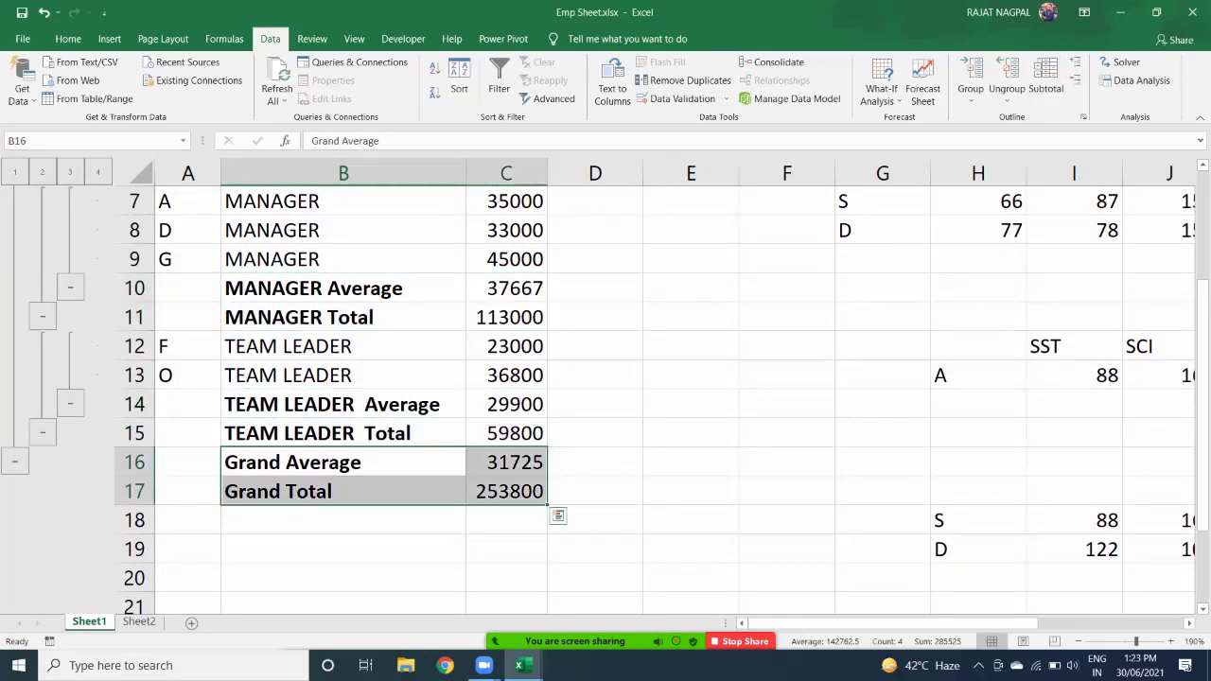
pyautogui.scroll(2, 606, 388)
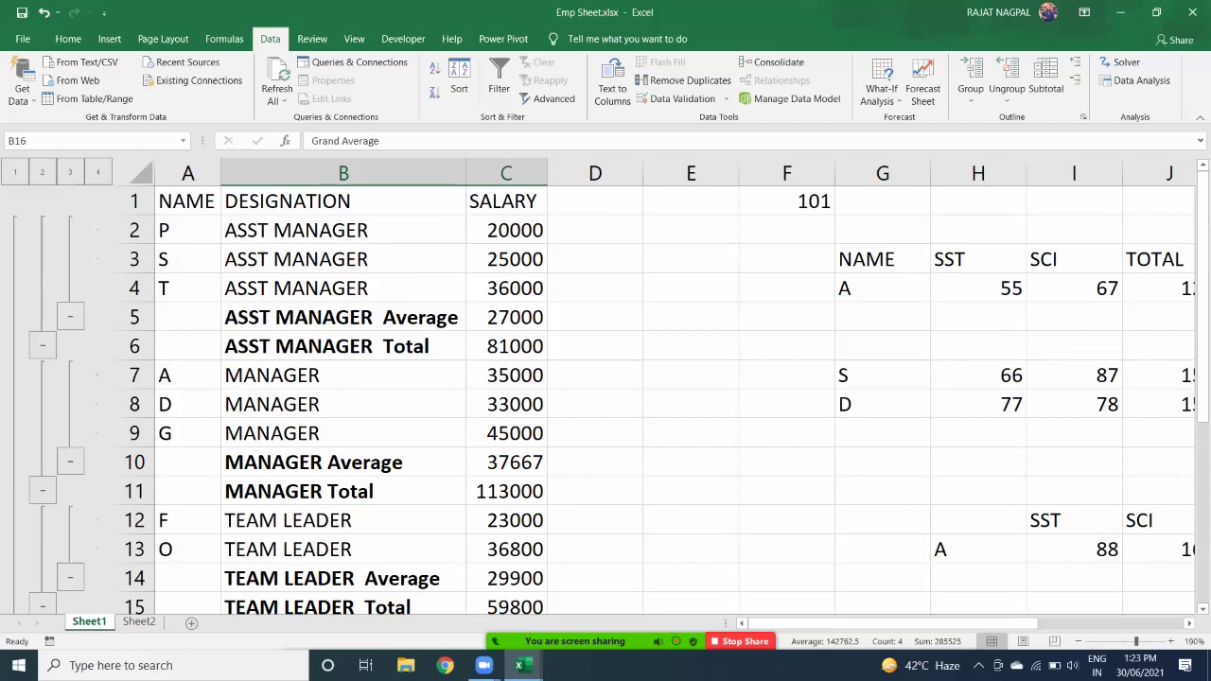
pyautogui.moveTo(185, 200); pyautogui.dragTo(549, 594)
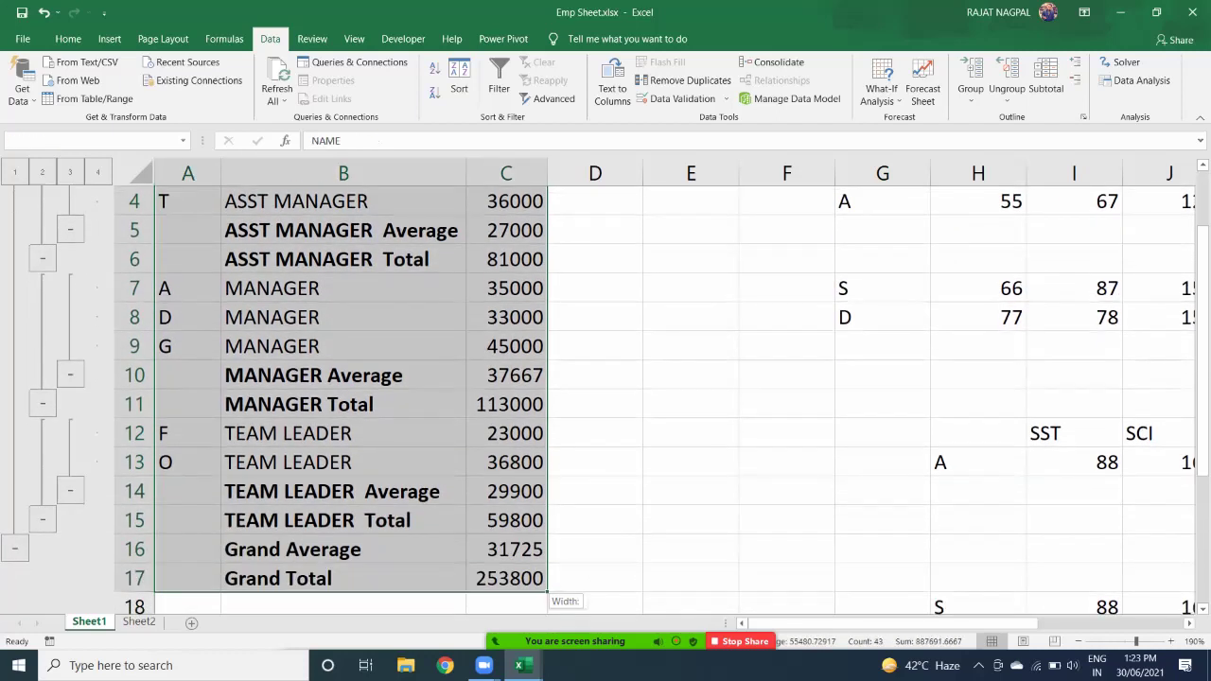
pyautogui.click(1046, 88)
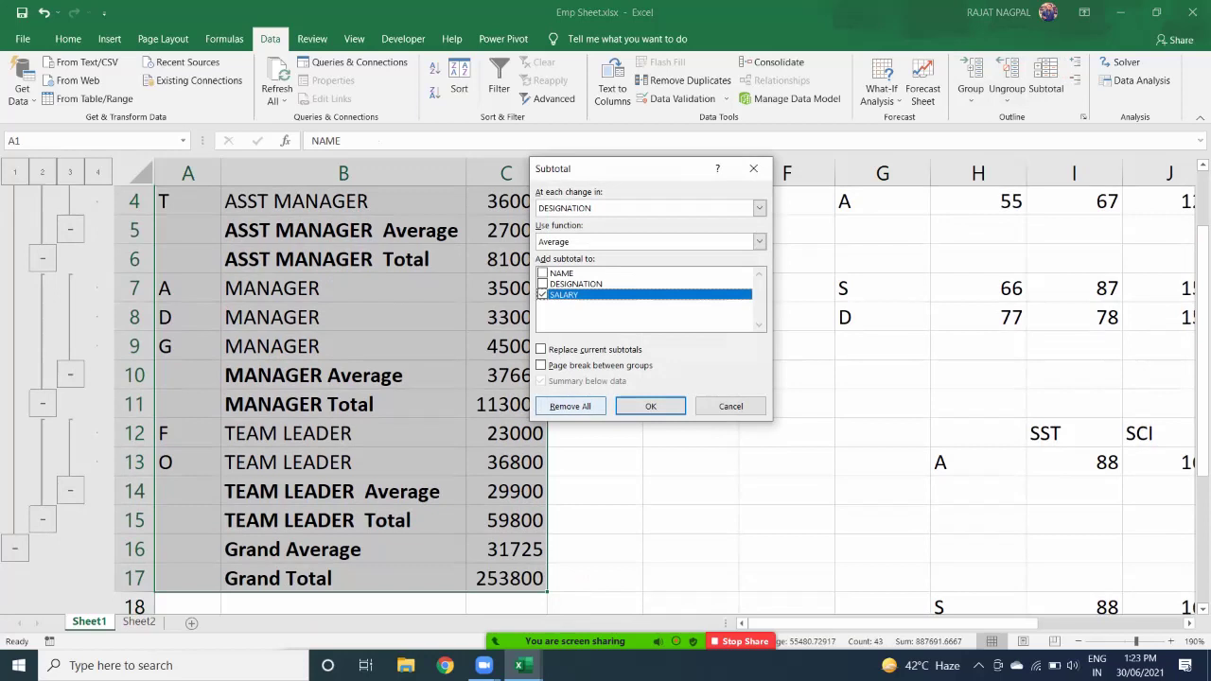
pyautogui.click(571, 406)
pyautogui.scroll(1, 571, 405)
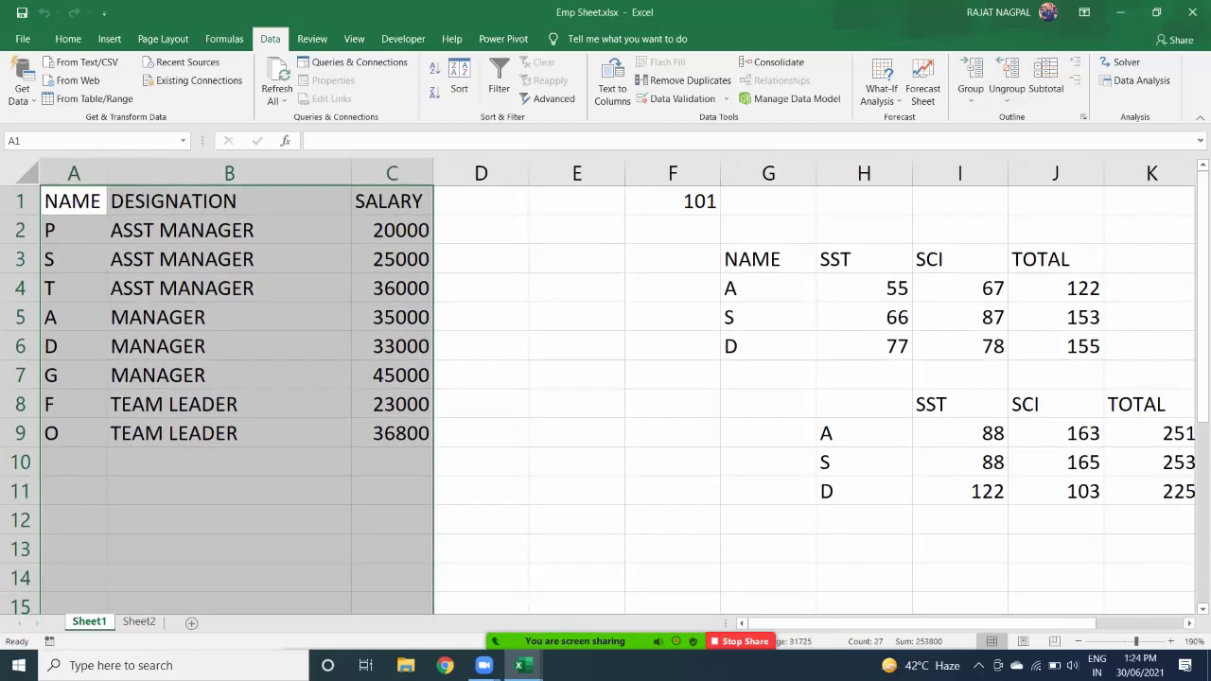
# Examine the salary table A1:C9 and how its rows divide into ASST MANAGER, MANAGER and TEAM LEADER blocks.
pyautogui.click(229, 229)
pyautogui.moveTo(76, 201); pyautogui.dragTo(394, 435)
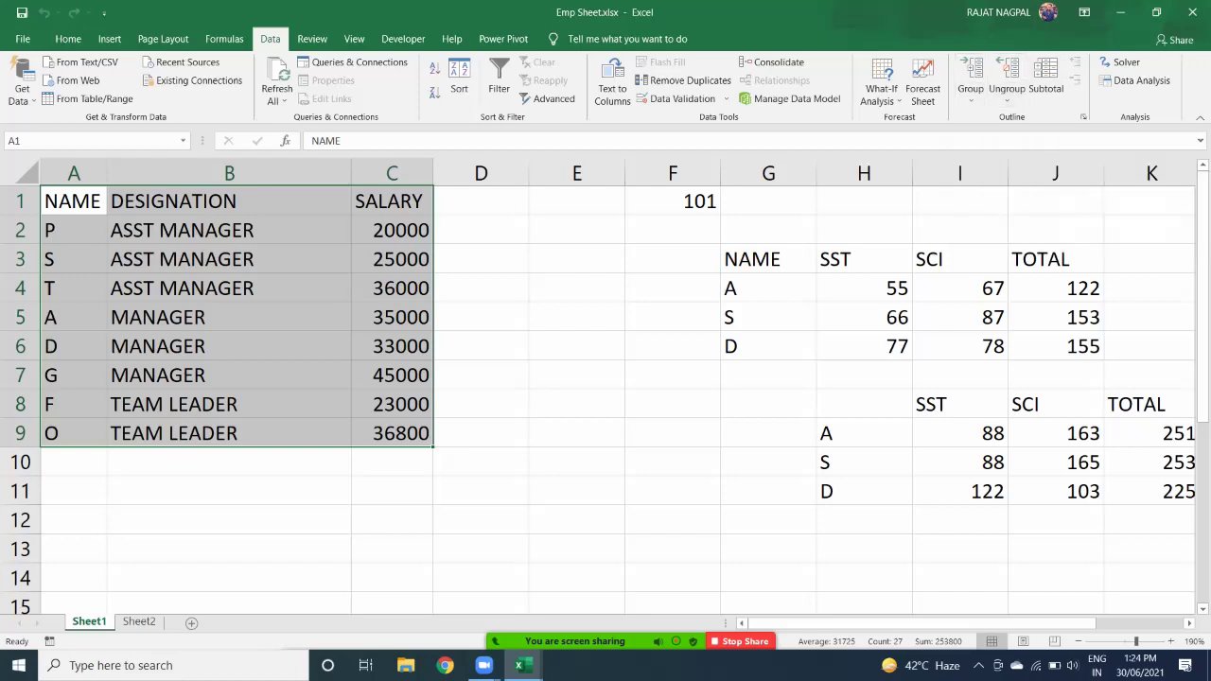
pyautogui.click(229, 201)
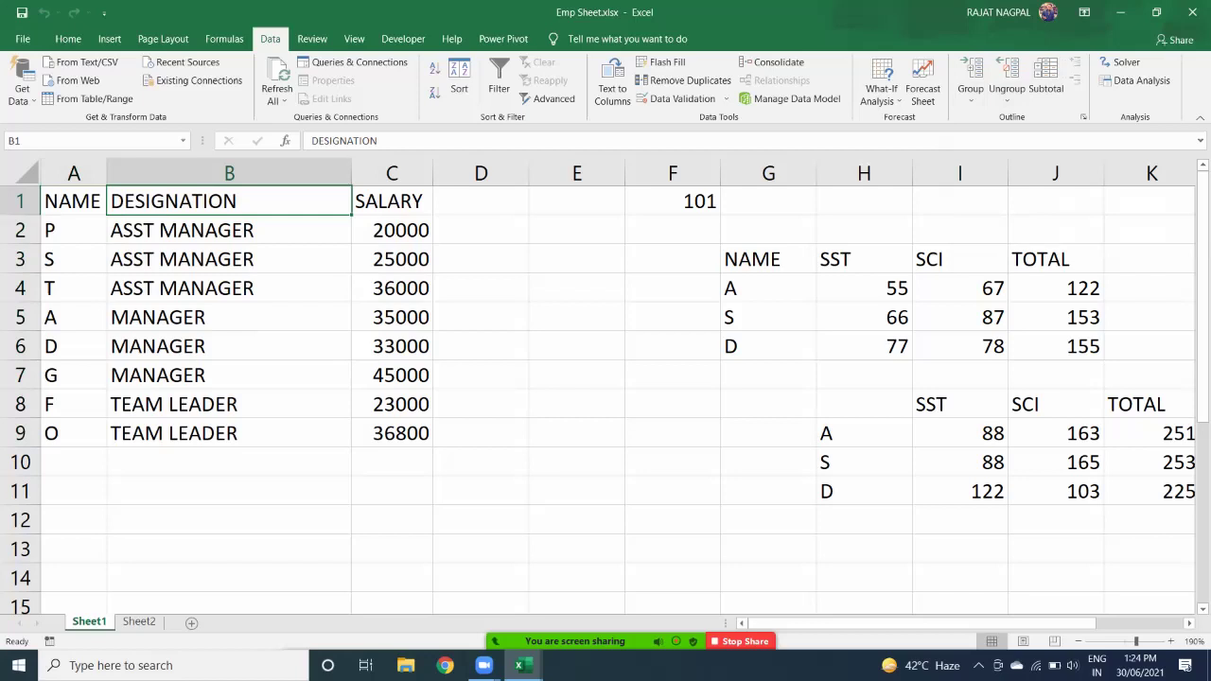
pyautogui.moveTo(73, 230); pyautogui.dragTo(417, 293)
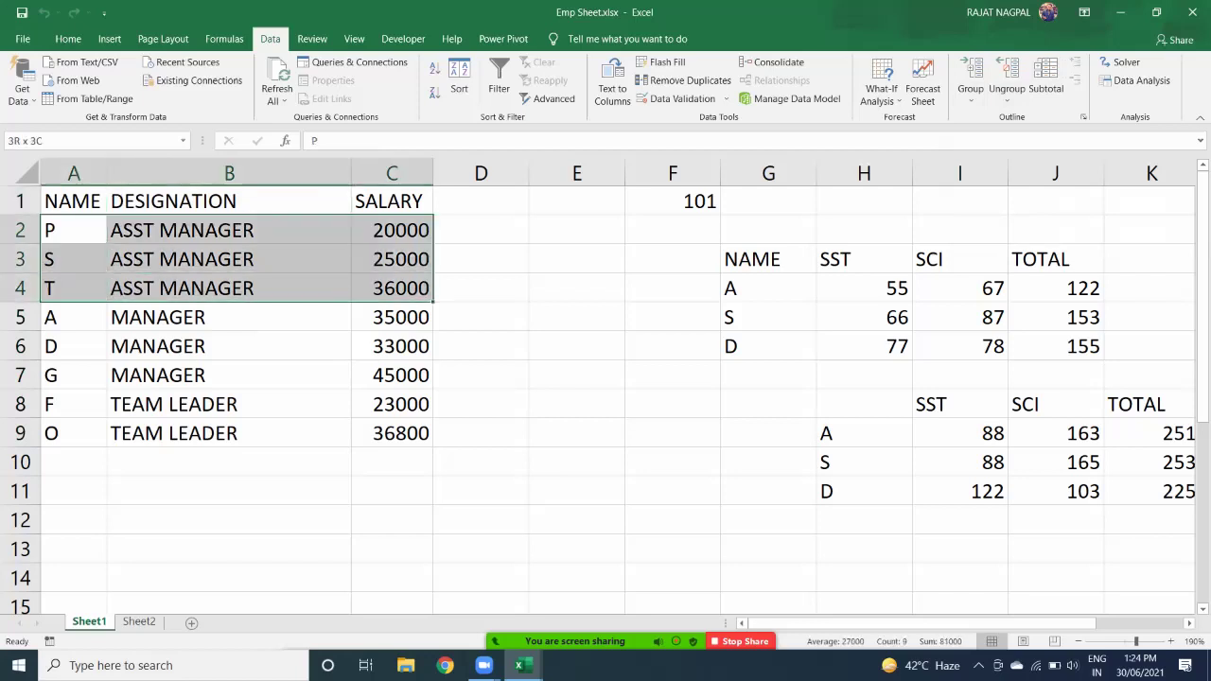
pyautogui.moveTo(229, 230); pyautogui.dragTo(229, 260)
pyautogui.moveTo(74, 230); pyautogui.dragTo(397, 288)
pyautogui.moveTo(229, 317); pyautogui.dragTo(392, 375)
pyautogui.moveTo(229, 404); pyautogui.dragTo(392, 433)
pyautogui.moveTo(73, 230); pyautogui.dragTo(391, 289)
pyautogui.moveTo(229, 201); pyautogui.dragTo(228, 433)
pyautogui.moveTo(228, 230); pyautogui.dragTo(229, 289)
pyautogui.click(74, 229)
# Group the ASST MANAGER records in A2:C4 by rows.
pyautogui.moveTo(74, 230); pyautogui.dragTo(391, 288)
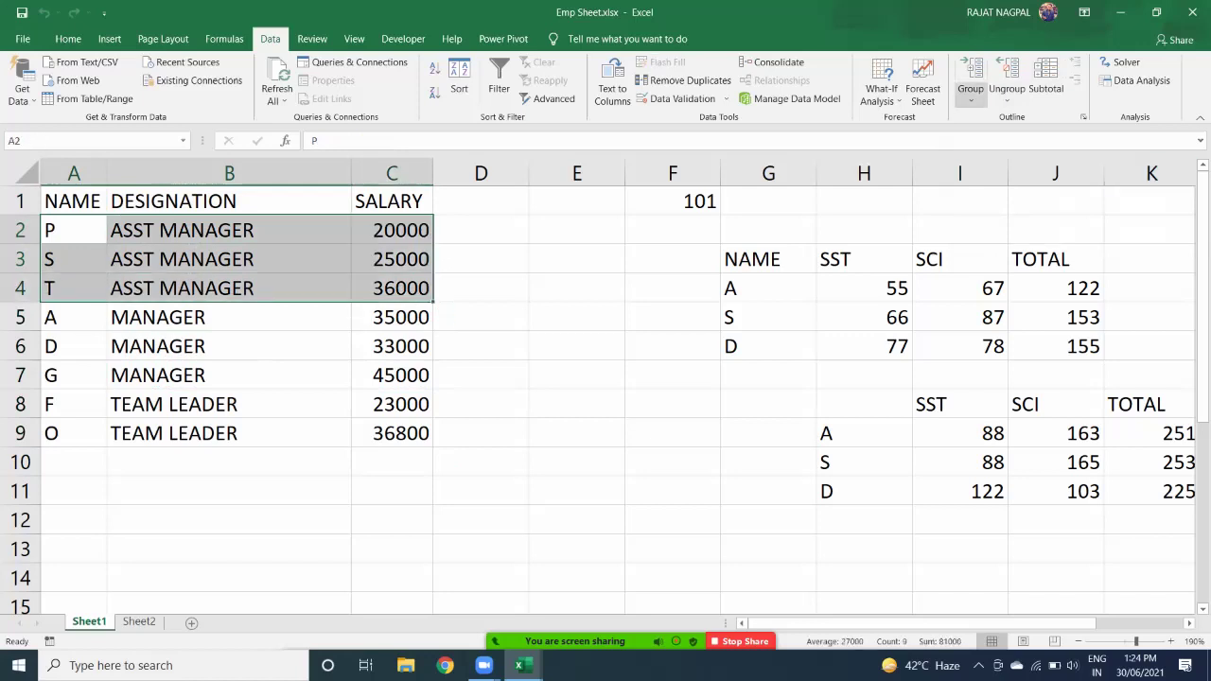
pyautogui.click(970, 95)
pyautogui.click(995, 120)
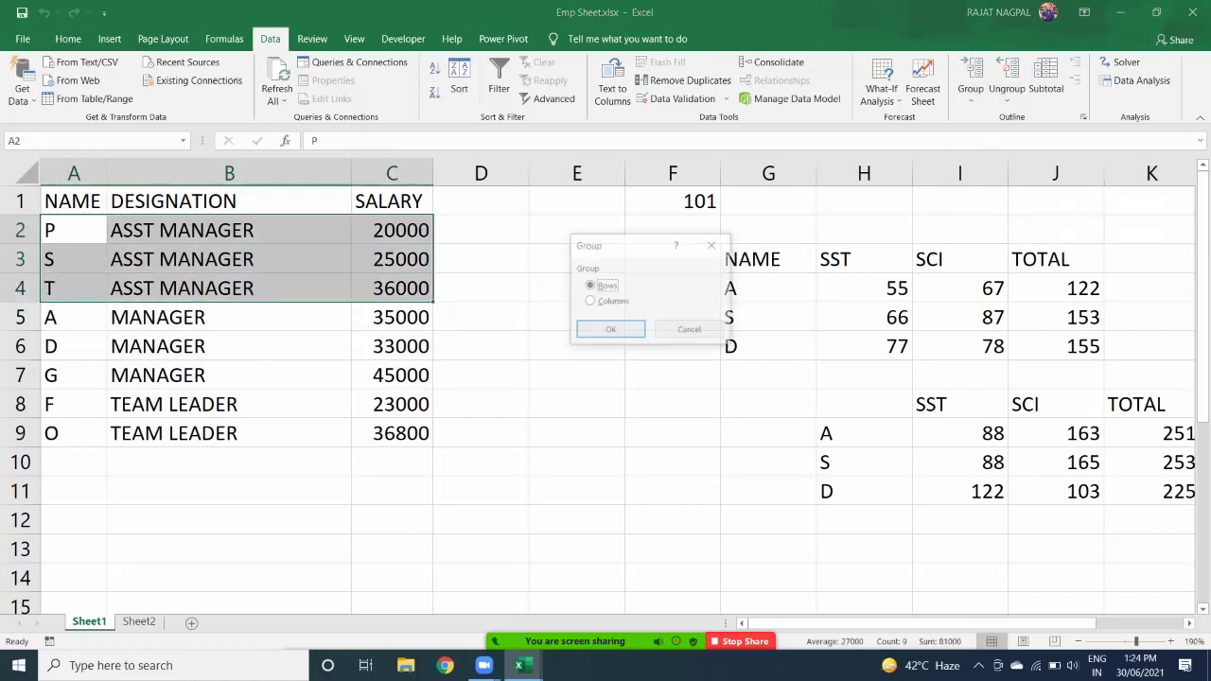
pyautogui.click(610, 330)
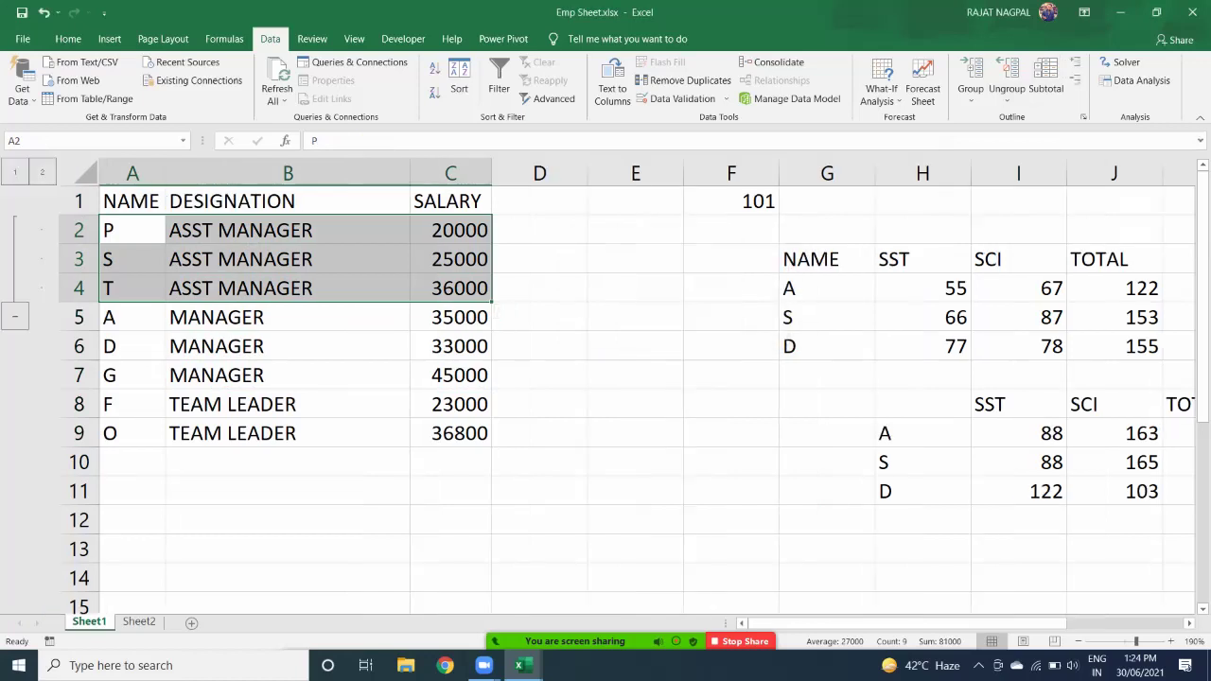
# Group the MANAGER records in A5:C7 by rows.
pyautogui.moveTo(274, 317); pyautogui.dragTo(450, 376)
pyautogui.moveTo(132, 317); pyautogui.dragTo(450, 376)
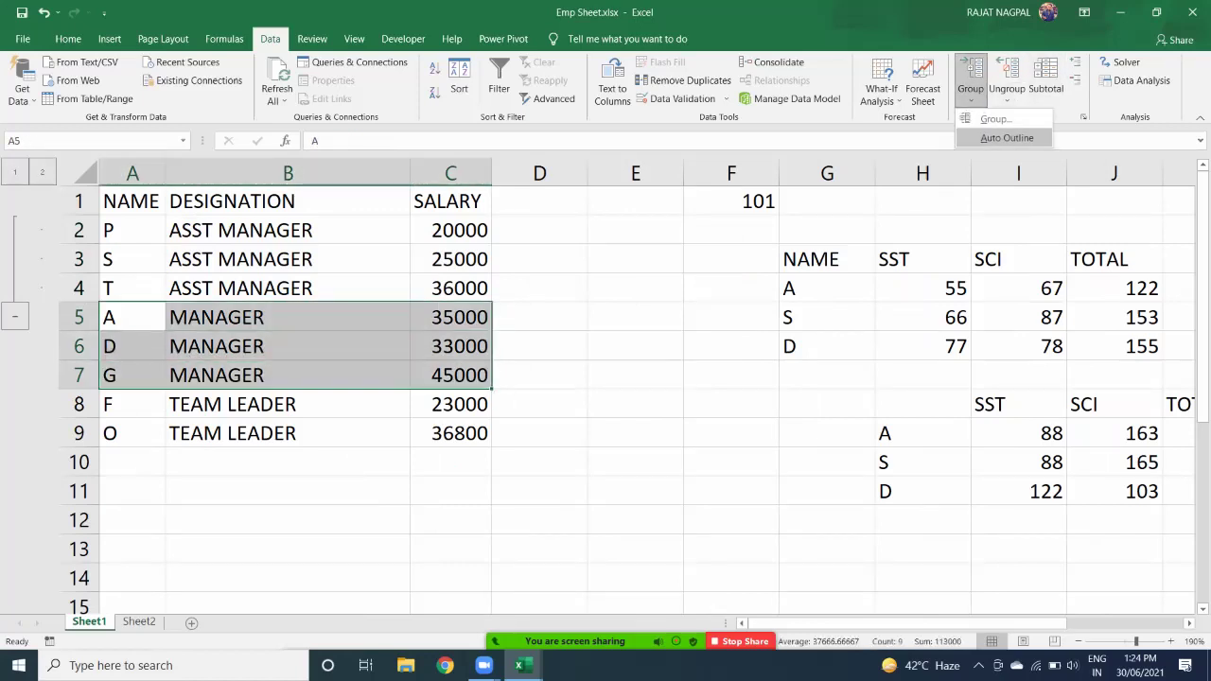
pyautogui.click(971, 76)
pyautogui.click(611, 330)
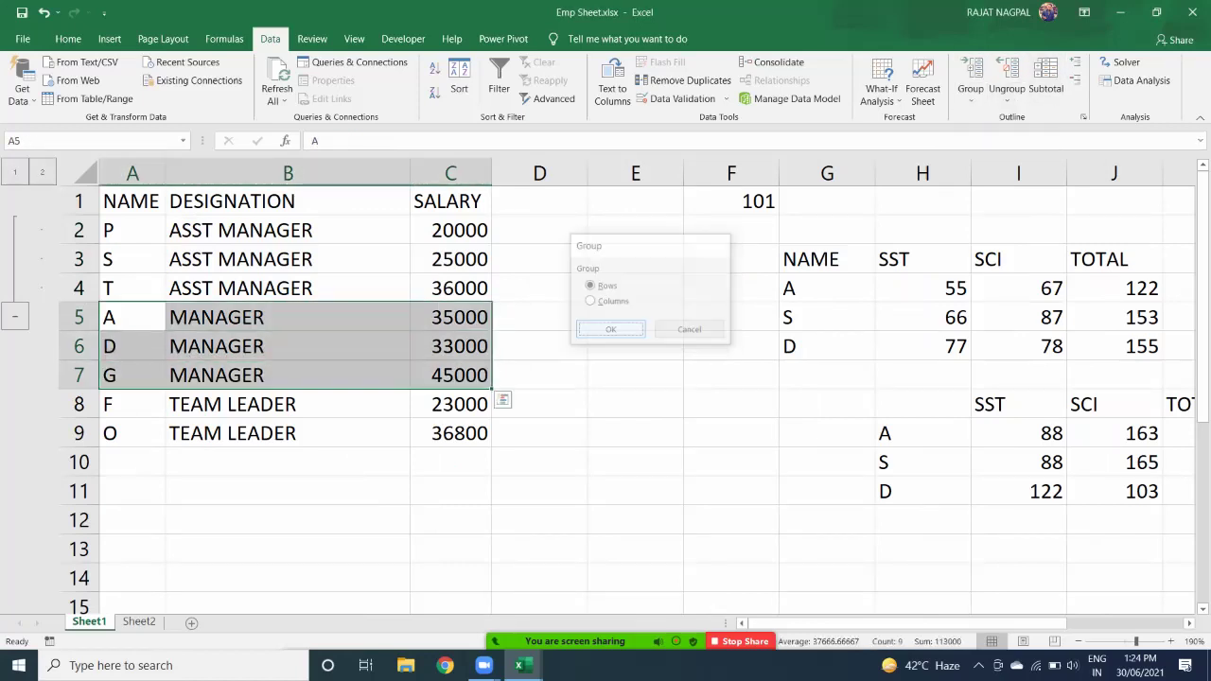
# Group the TEAM LEADER records in A8:C9 by rows.
pyautogui.click(132, 404)
pyautogui.moveTo(378, 433); pyautogui.dragTo(454, 433)
pyautogui.click(970, 93)
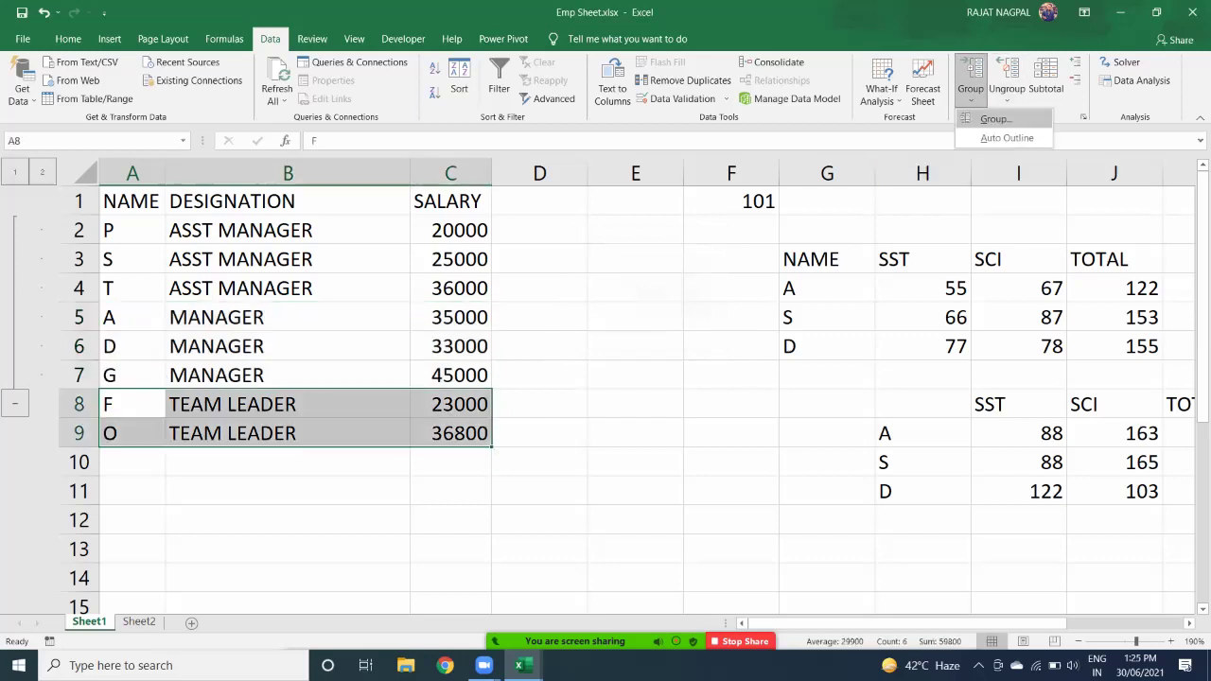
pyautogui.click(993, 116)
pyautogui.click(610, 330)
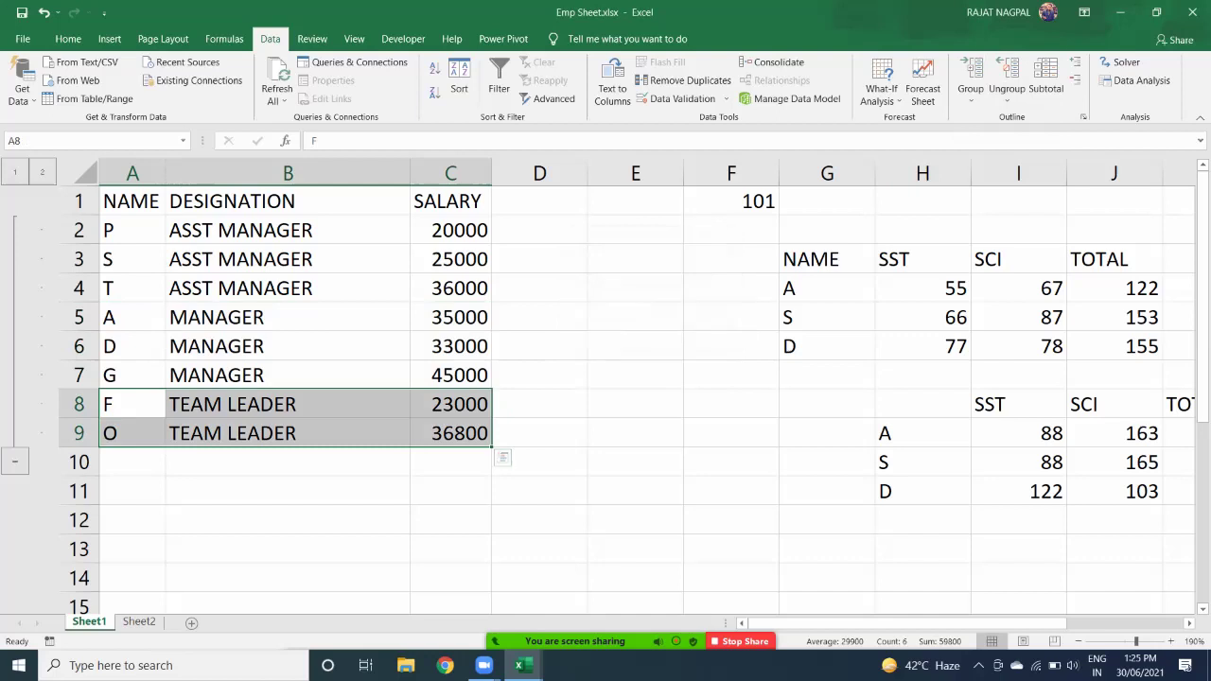
# Collapse and expand the group covering rows 2 to 9, and examine the records of each designation.
pyautogui.click(288, 289)
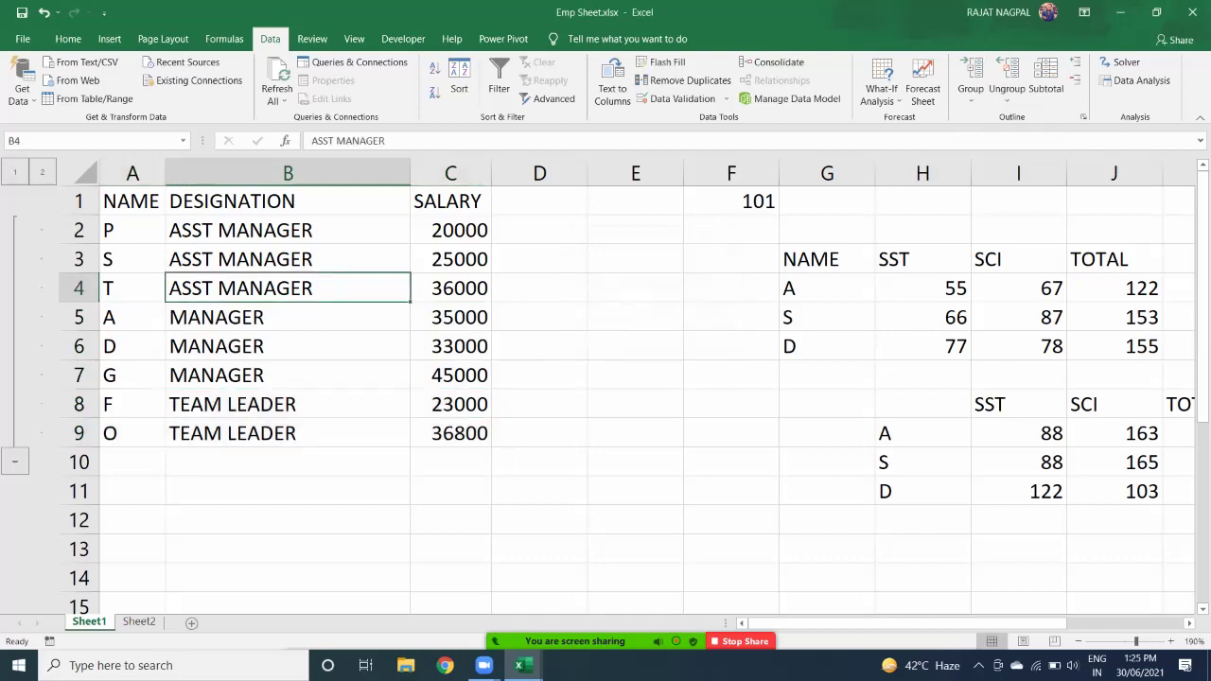
pyautogui.click(15, 461)
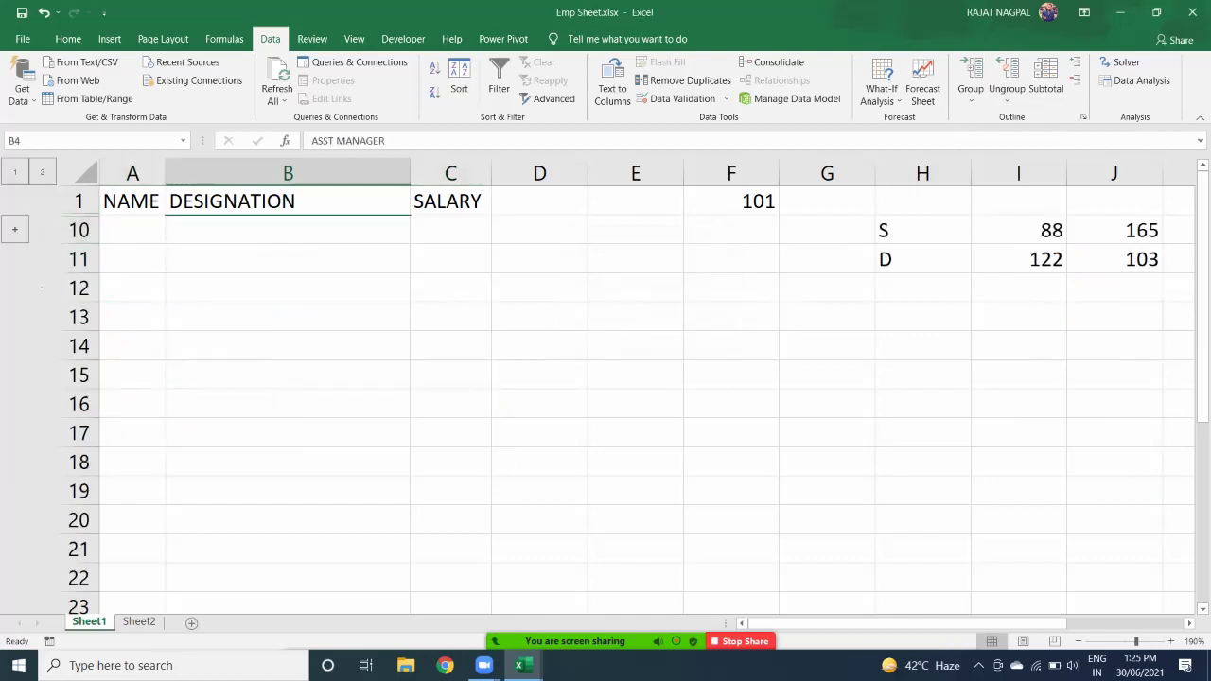
pyautogui.click(16, 230)
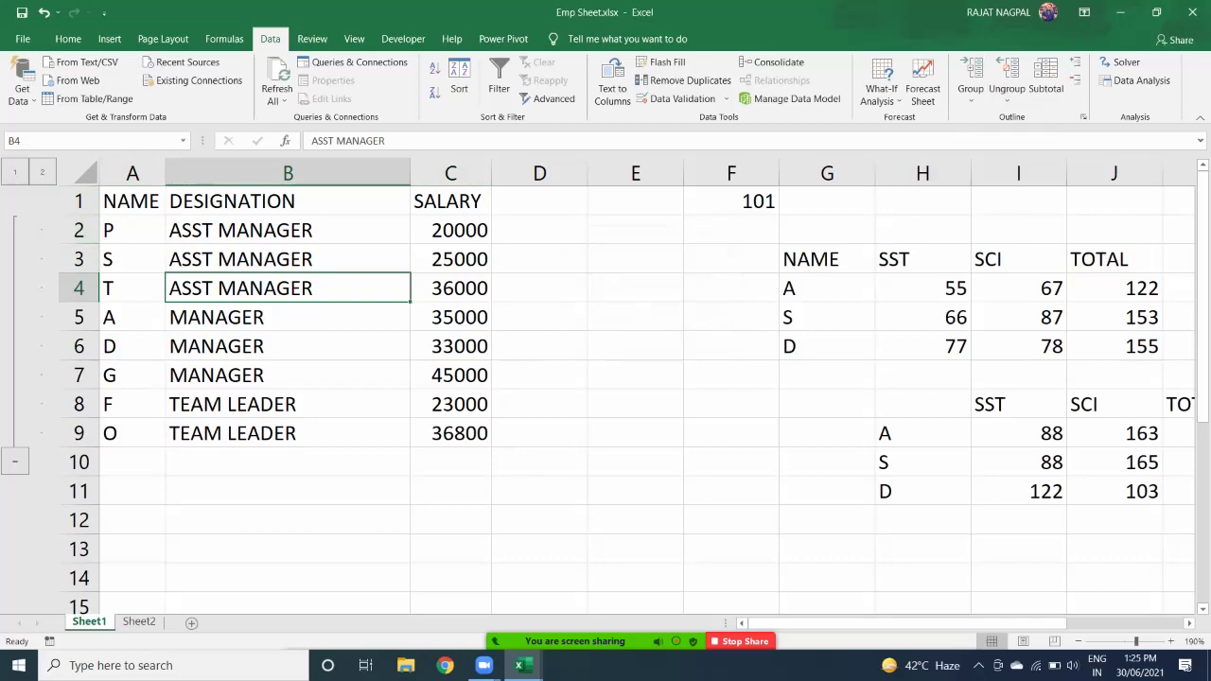
pyautogui.moveTo(288, 231); pyautogui.dragTo(287, 434)
pyautogui.moveTo(133, 202); pyautogui.dragTo(450, 434)
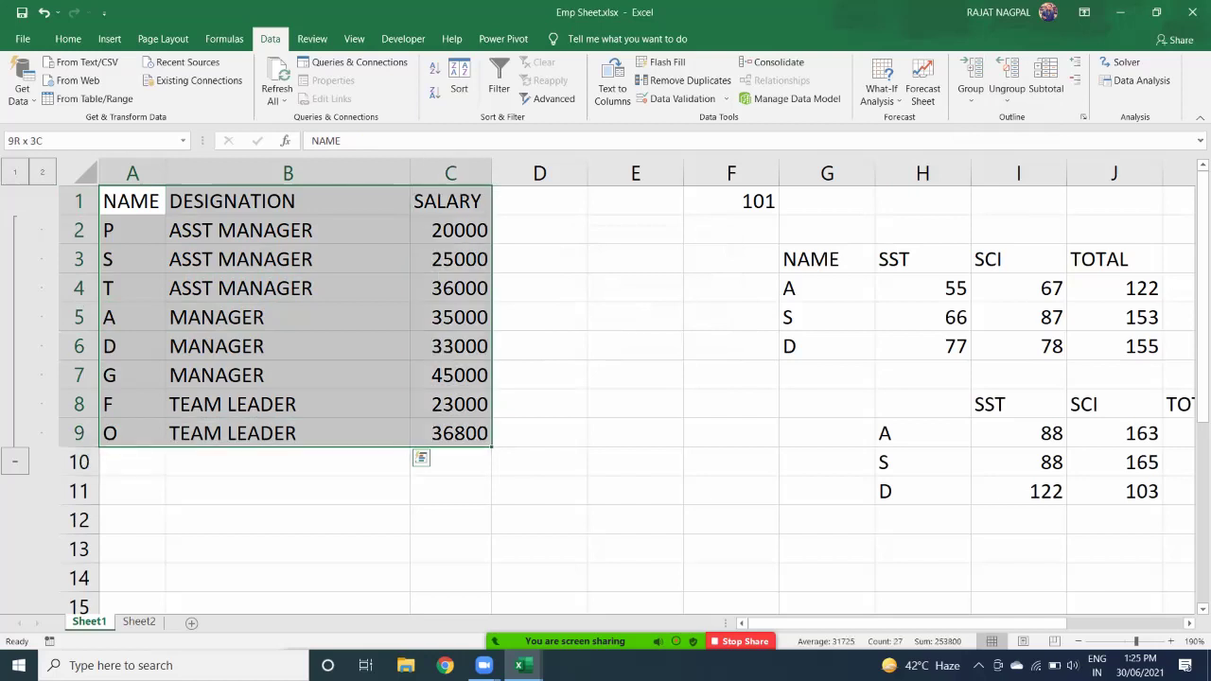
pyautogui.moveTo(288, 231); pyautogui.dragTo(450, 289)
pyautogui.moveTo(288, 318); pyautogui.dragTo(450, 376)
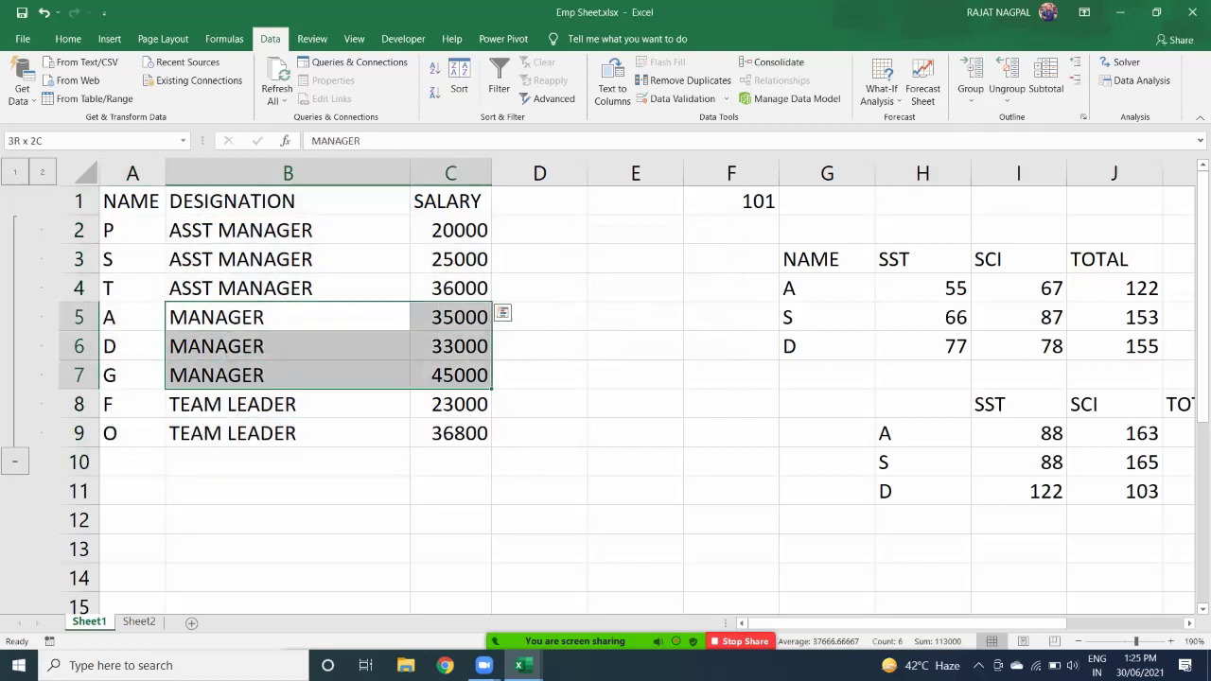
pyautogui.moveTo(287, 405); pyautogui.dragTo(450, 433)
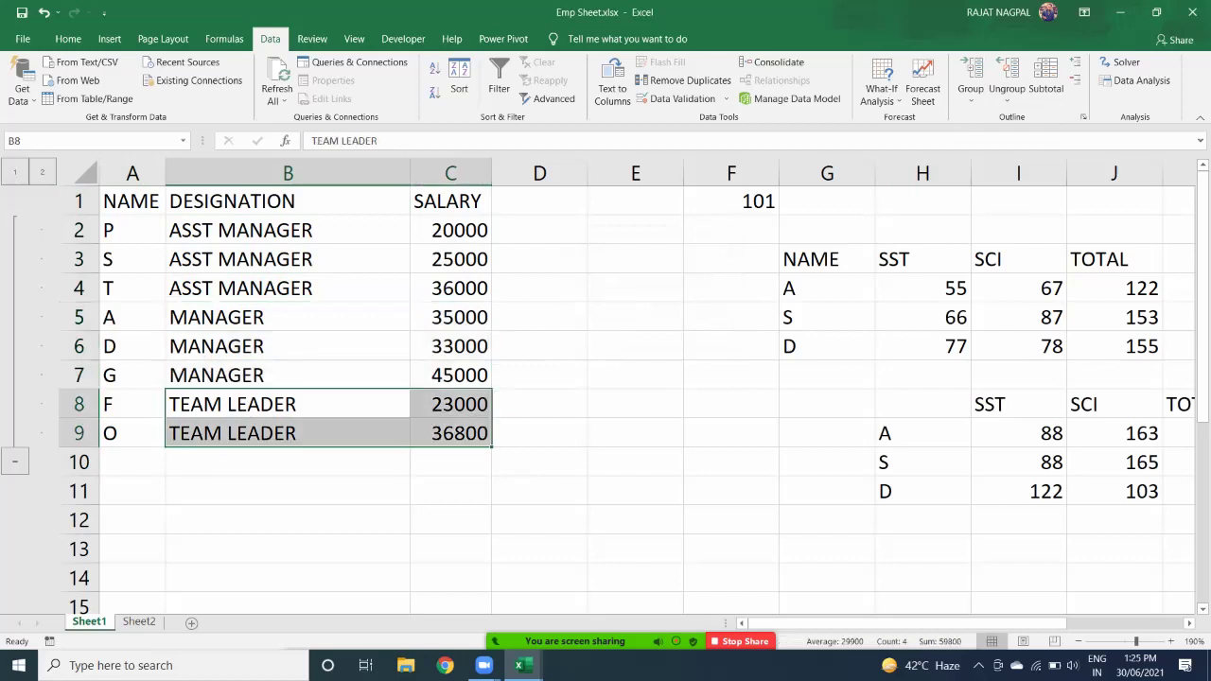
# Ungroup the rows of the whole salary table A1:C9.
pyautogui.moveTo(133, 202); pyautogui.dragTo(492, 443)
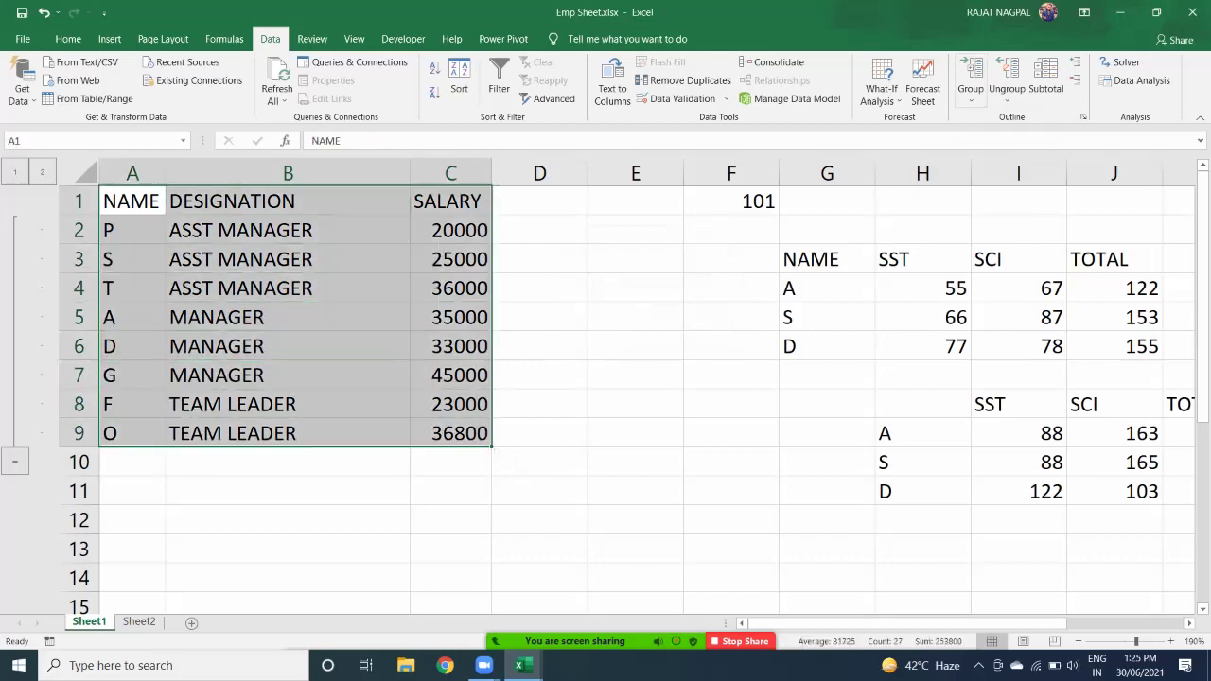
pyautogui.click(1007, 98)
pyautogui.click(1031, 138)
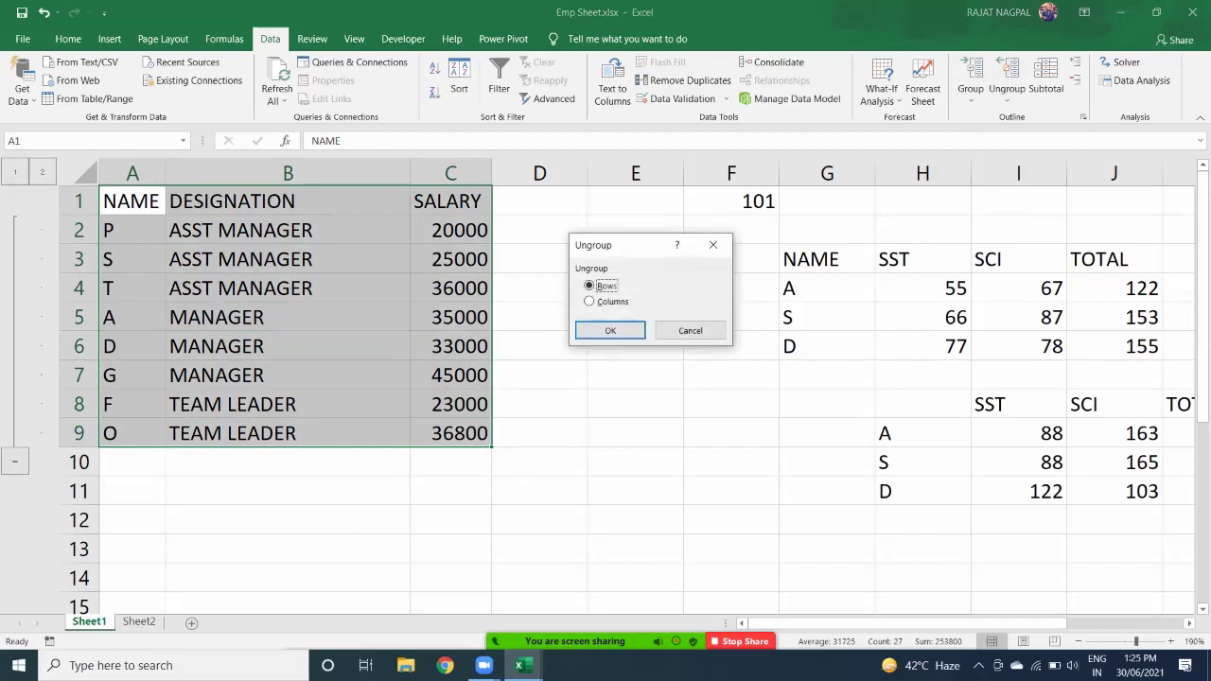
pyautogui.click(611, 330)
pyautogui.click(275, 259)
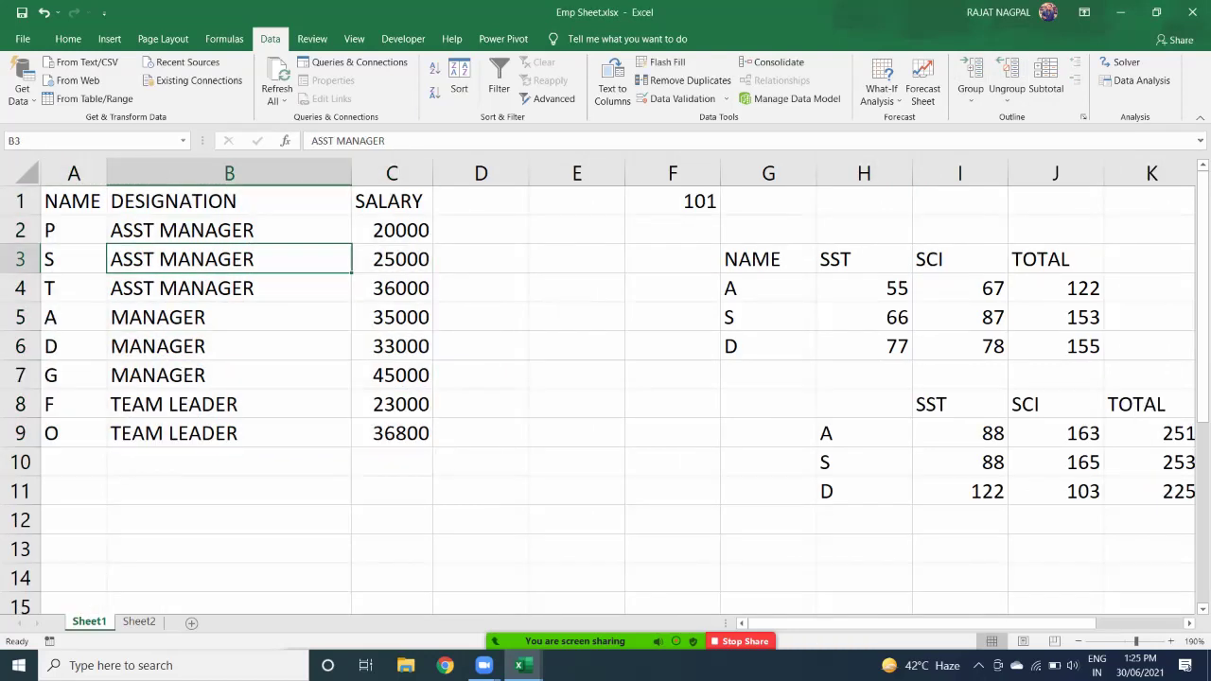
# Group B2:C5 by rows, and test the group by collapsing and expanding it.
pyautogui.moveTo(275, 231); pyautogui.dragTo(393, 318)
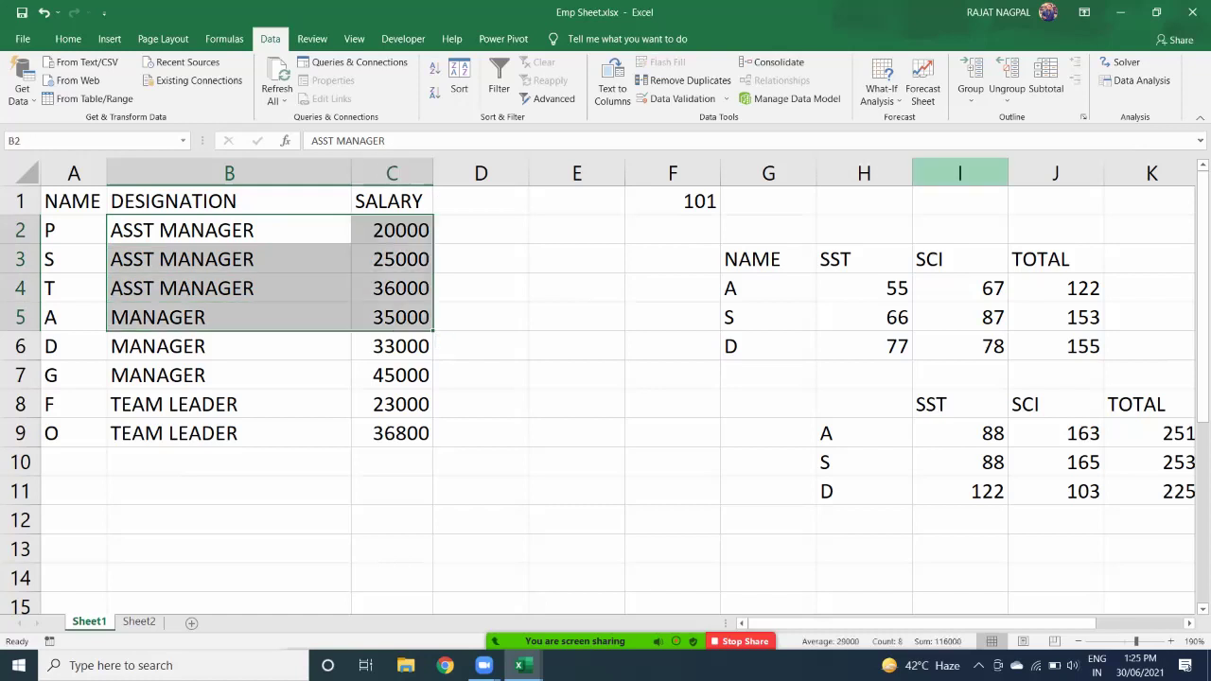
pyautogui.click(970, 99)
pyautogui.click(1005, 137)
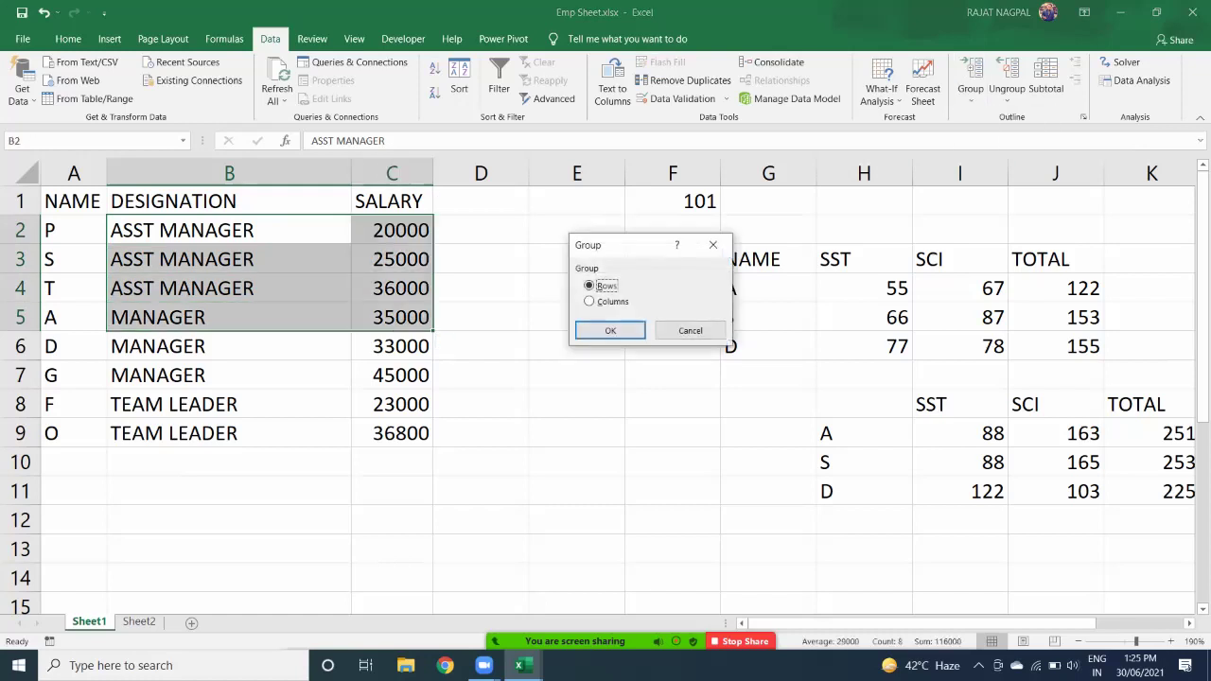
pyautogui.click(610, 330)
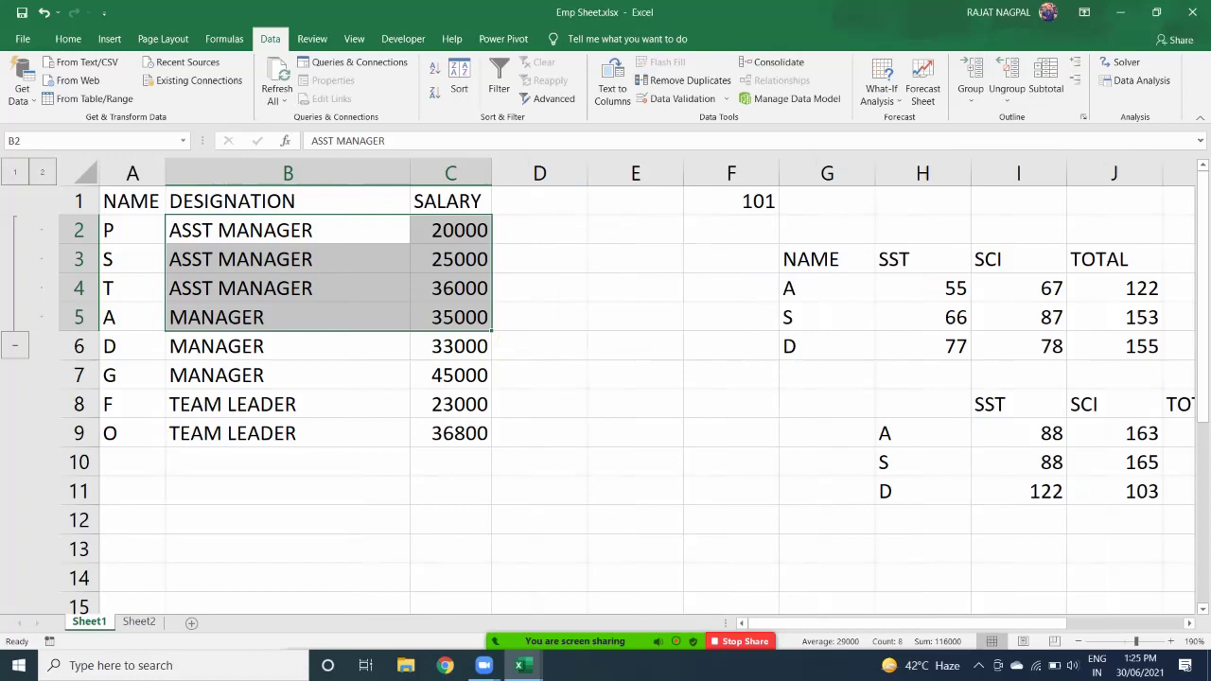
pyautogui.click(15, 345)
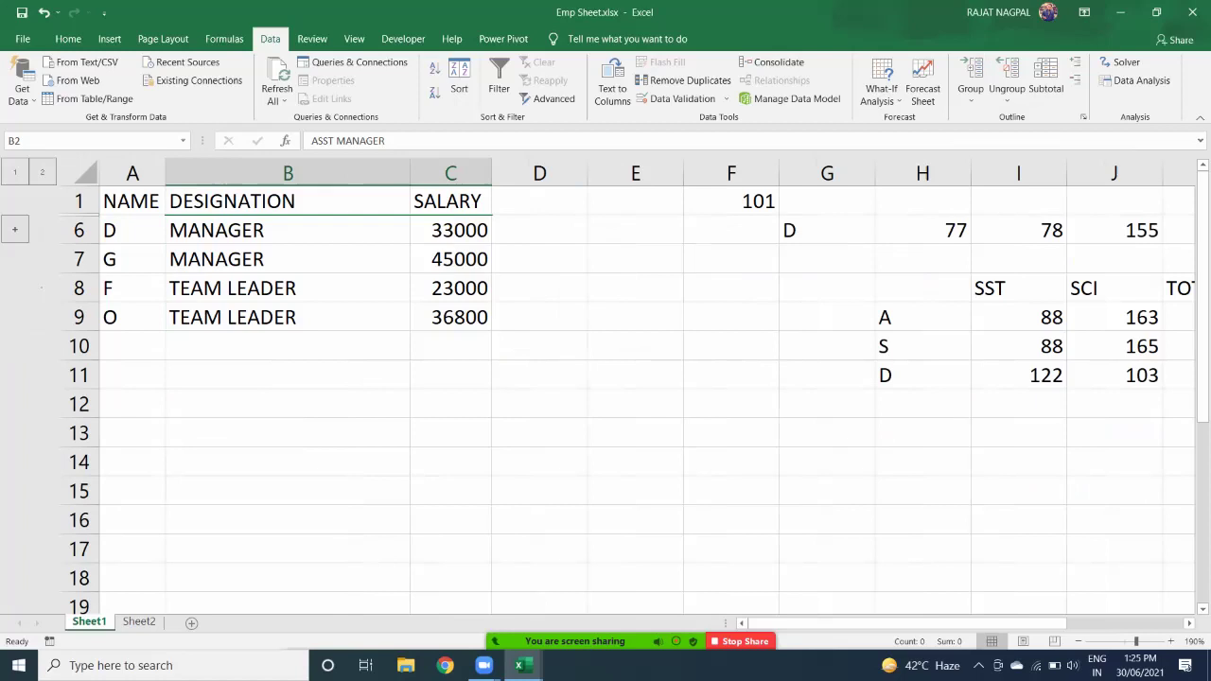
pyautogui.click(15, 230)
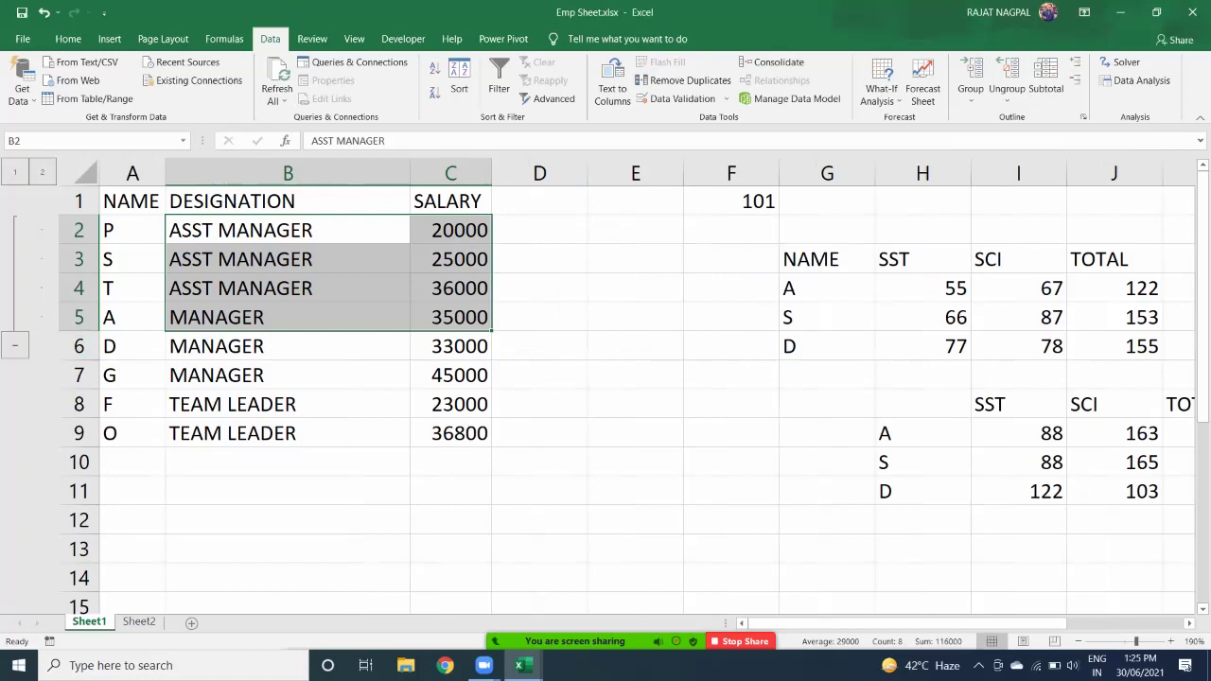
pyautogui.click(288, 230)
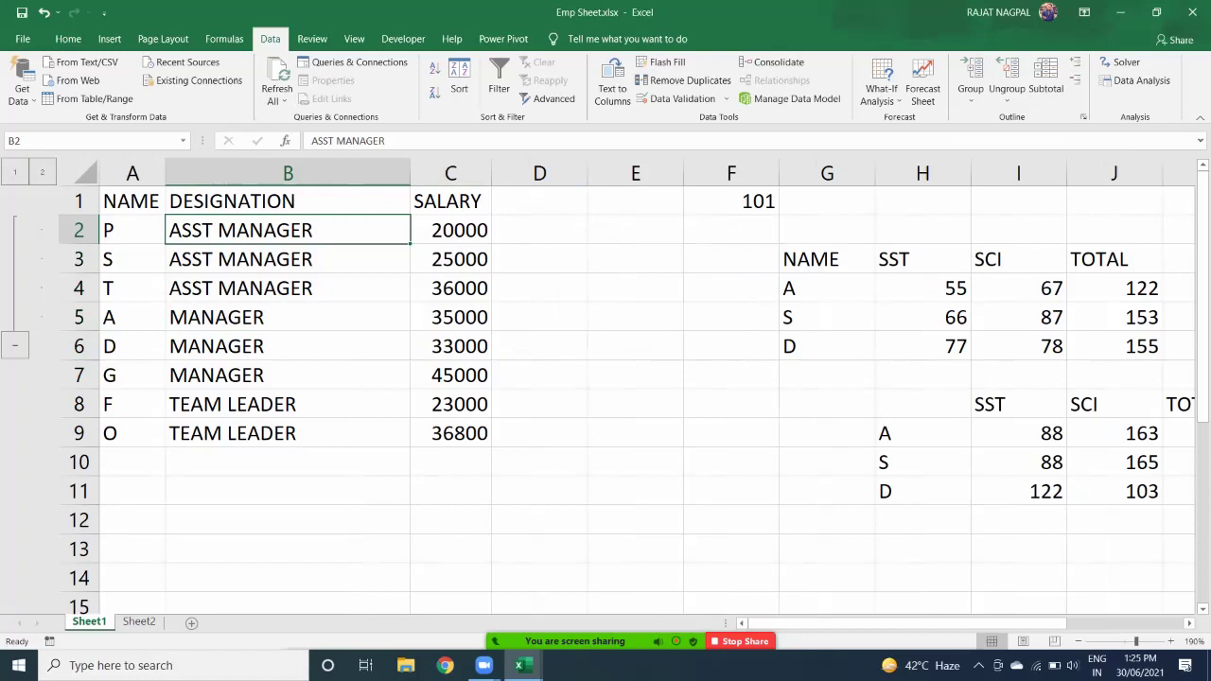
# Ungroup rows 2 to 5 of the salary table.
pyautogui.moveTo(287, 230); pyautogui.dragTo(288, 318)
pyautogui.click(1006, 76)
pyautogui.click(610, 330)
pyautogui.click(265, 259)
# Group only the ASST MANAGER records in A2:C4 by rows again.
pyautogui.moveTo(74, 230); pyautogui.dragTo(392, 288)
pyautogui.click(229, 259)
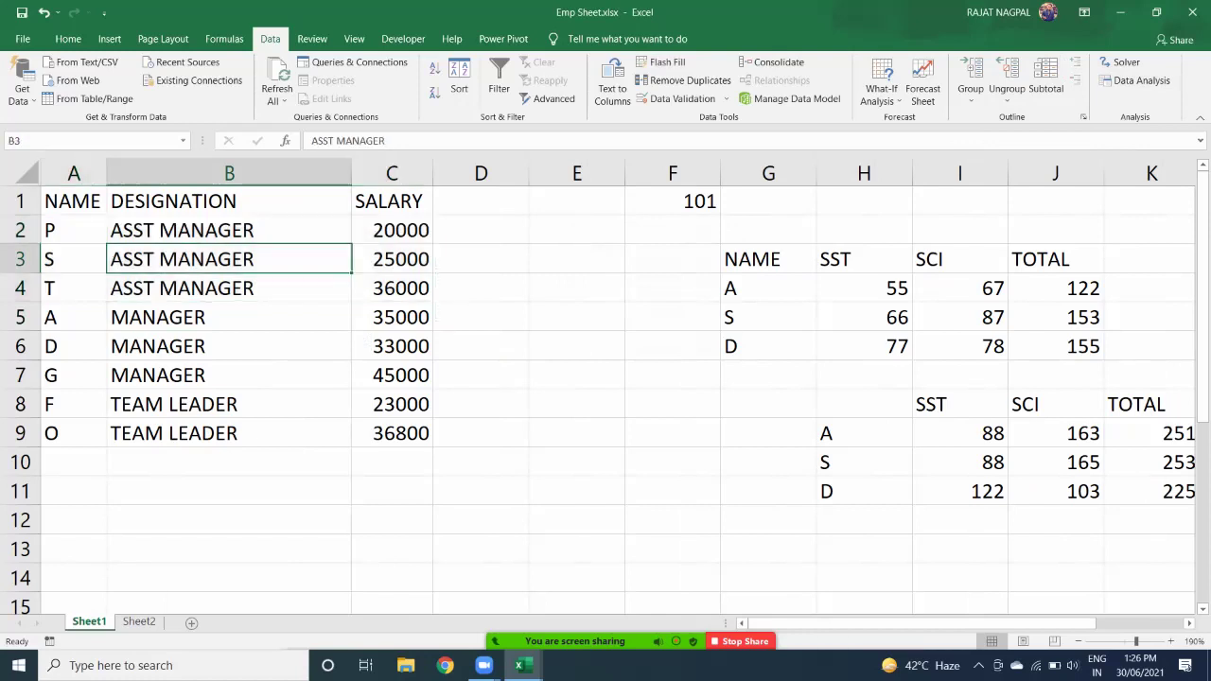
pyautogui.moveTo(74, 230); pyautogui.dragTo(391, 288)
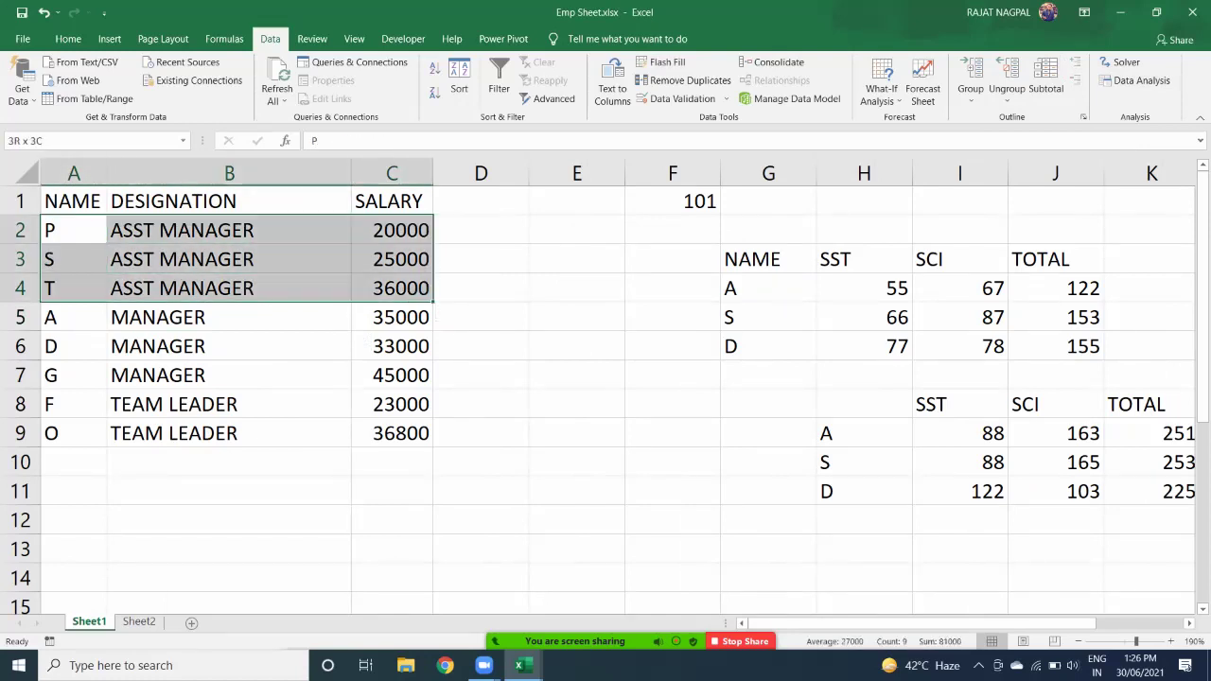
pyautogui.click(971, 75)
pyautogui.click(611, 330)
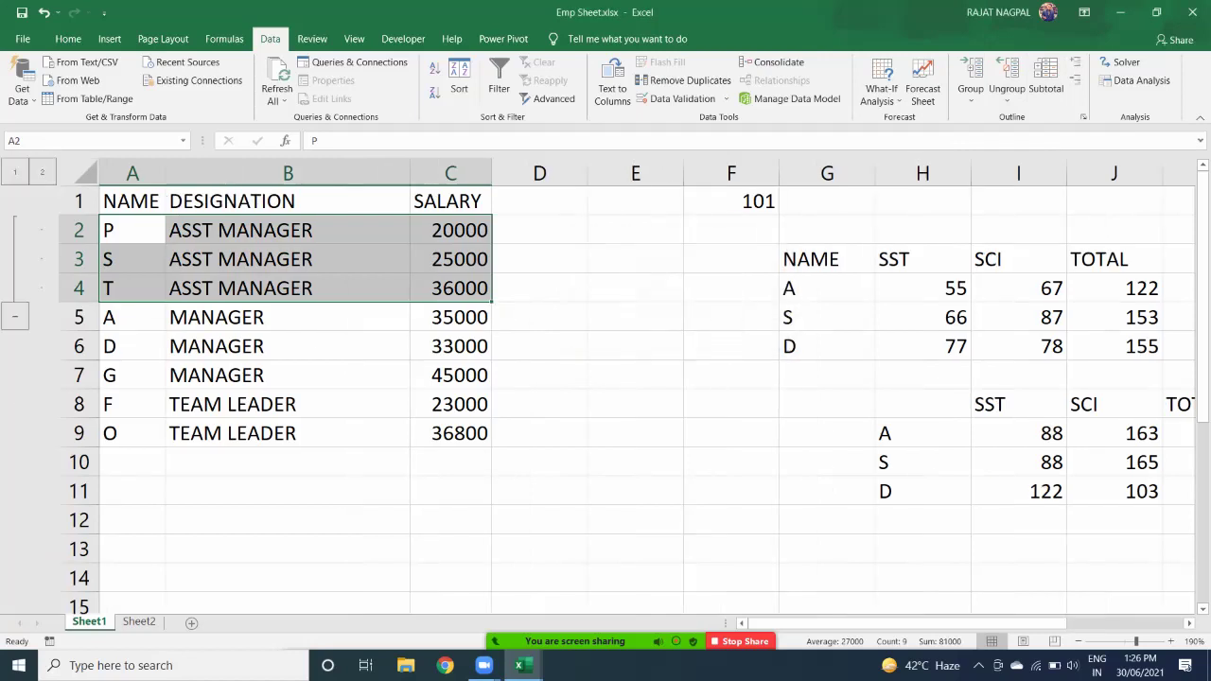
# Compare outline levels 1 and 2 repeatedly, finishing with the ASST MANAGER rows shown.
pyautogui.click(15, 172)
pyautogui.click(42, 173)
pyautogui.click(15, 173)
pyautogui.click(42, 172)
pyautogui.click(15, 172)
pyautogui.click(42, 172)
pyautogui.click(15, 172)
pyautogui.click(42, 173)
pyautogui.click(15, 173)
pyautogui.click(42, 172)
# Collapse the ASST MANAGER group and group the MANAGER records in B5:C7 by rows.
pyautogui.click(15, 317)
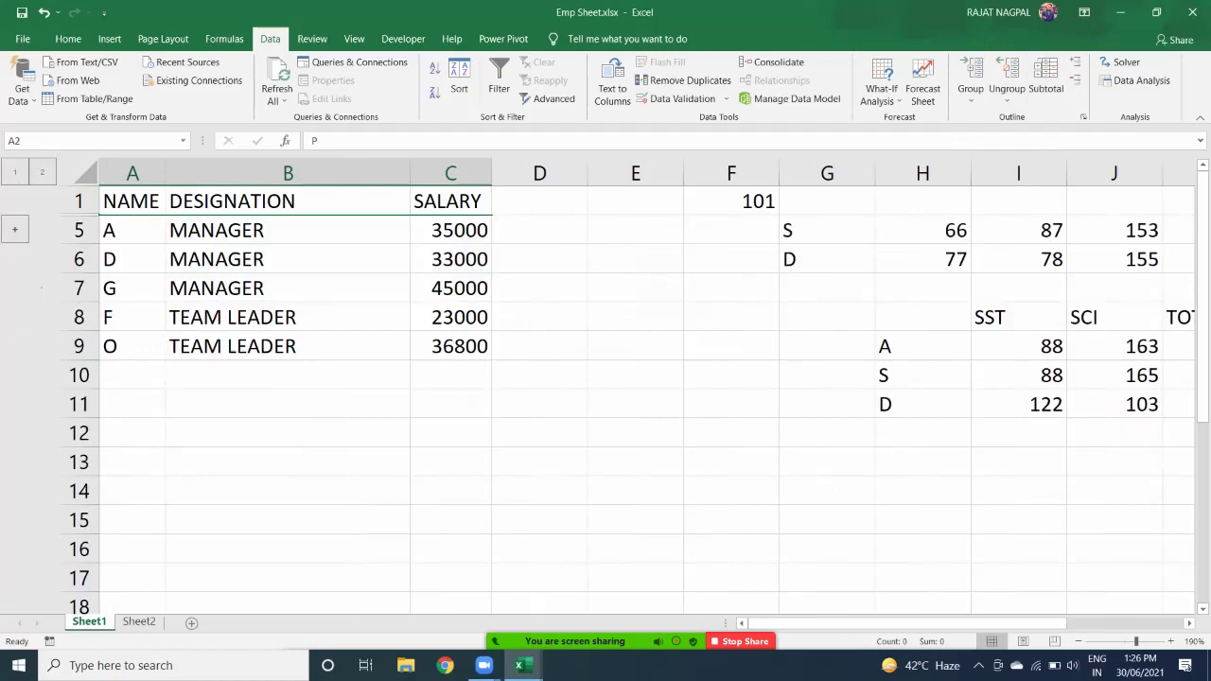
pyautogui.moveTo(288, 260); pyautogui.dragTo(287, 289)
pyautogui.moveTo(287, 230); pyautogui.dragTo(451, 288)
pyautogui.click(970, 75)
pyautogui.click(610, 328)
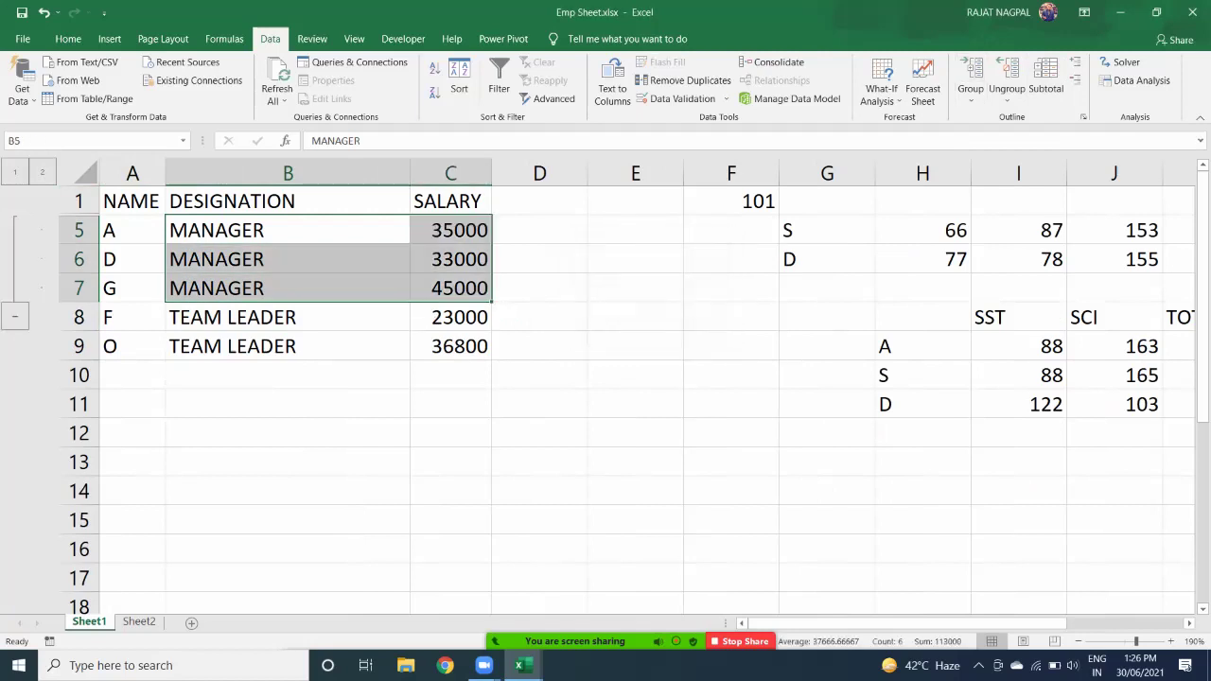
# Collapse and expand the grouped rows 2 to 7 to compare the outline with the selected MANAGER records.
pyautogui.moveTo(287, 230); pyautogui.dragTo(288, 288)
pyautogui.moveTo(288, 230); pyautogui.dragTo(450, 289)
pyautogui.click(15, 317)
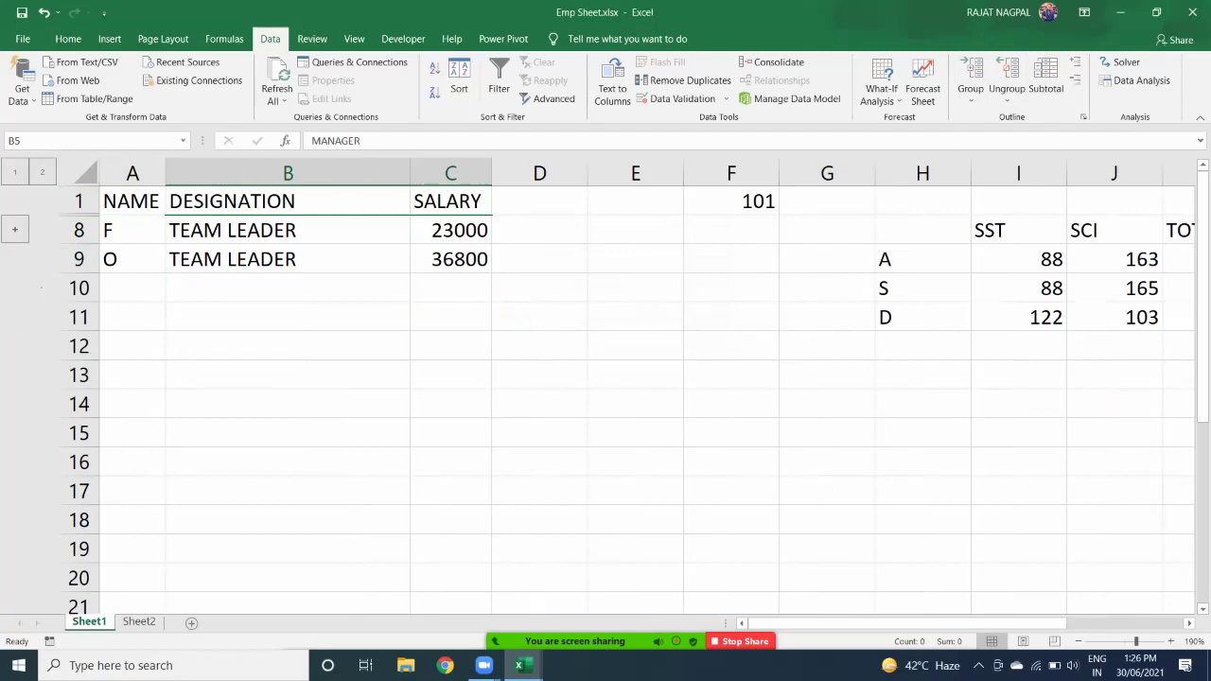
pyautogui.click(15, 230)
pyautogui.click(15, 404)
pyautogui.click(15, 230)
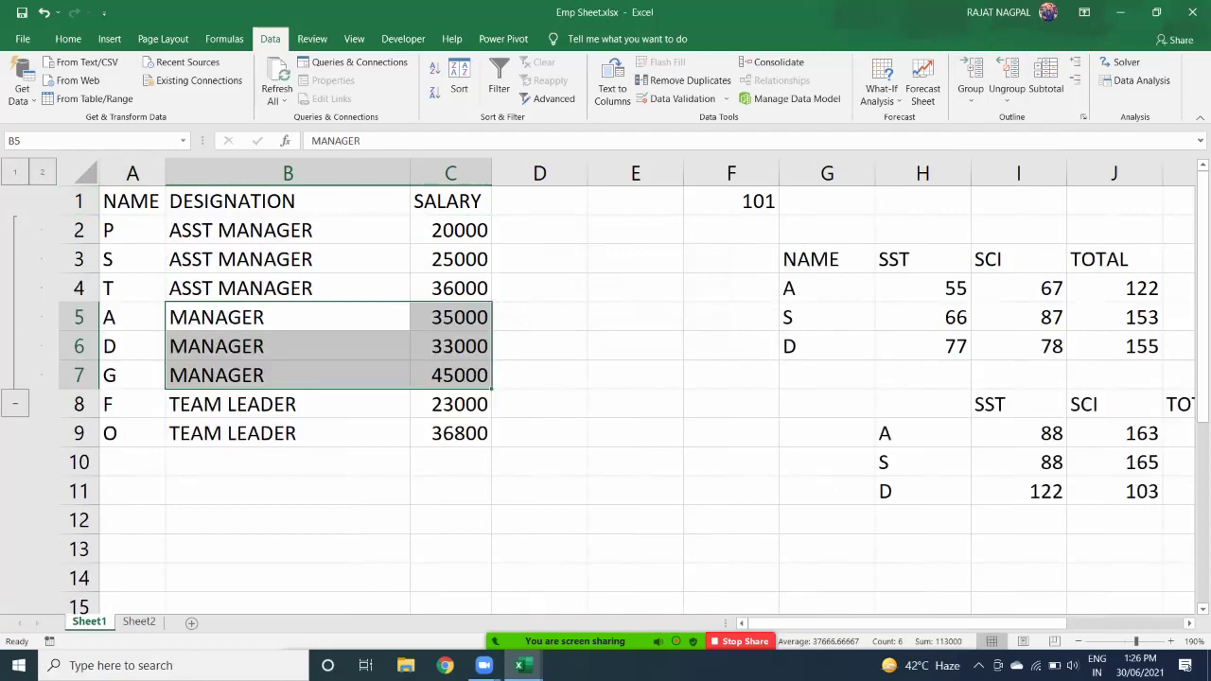
# Ungroup all records of the salary table in A1:C9 by rows.
pyautogui.moveTo(288, 404); pyautogui.dragTo(450, 434)
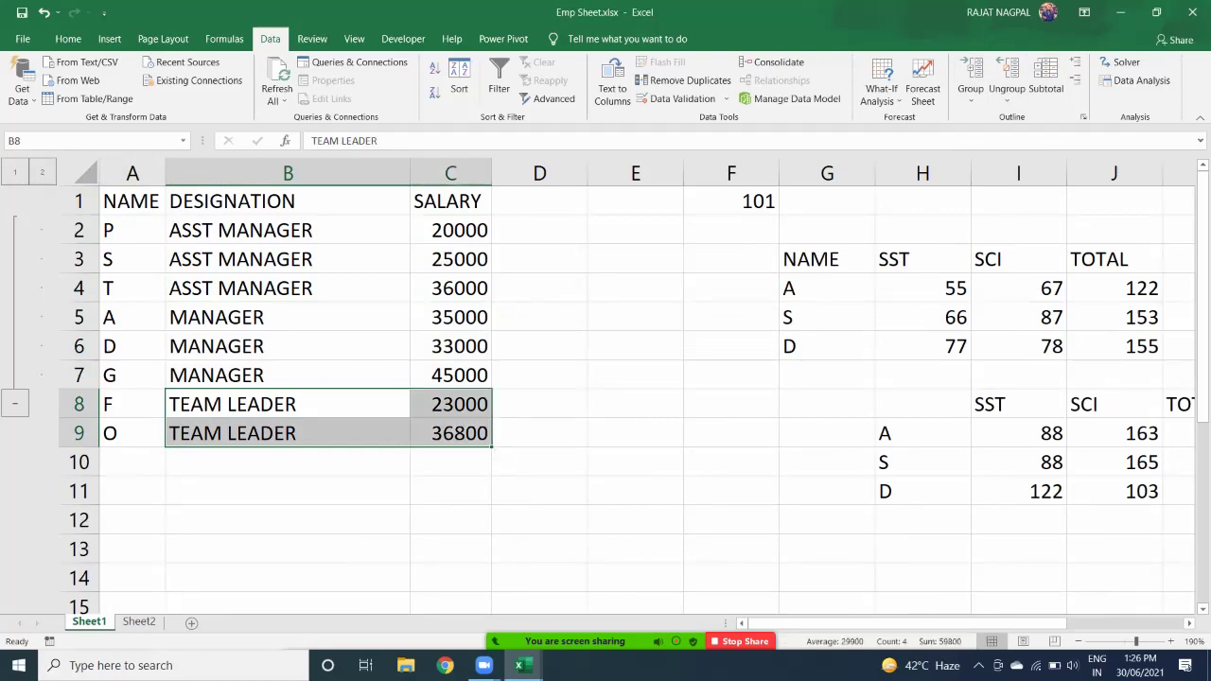
pyautogui.moveTo(131, 202); pyautogui.dragTo(450, 433)
pyautogui.click(1007, 94)
pyautogui.click(1046, 138)
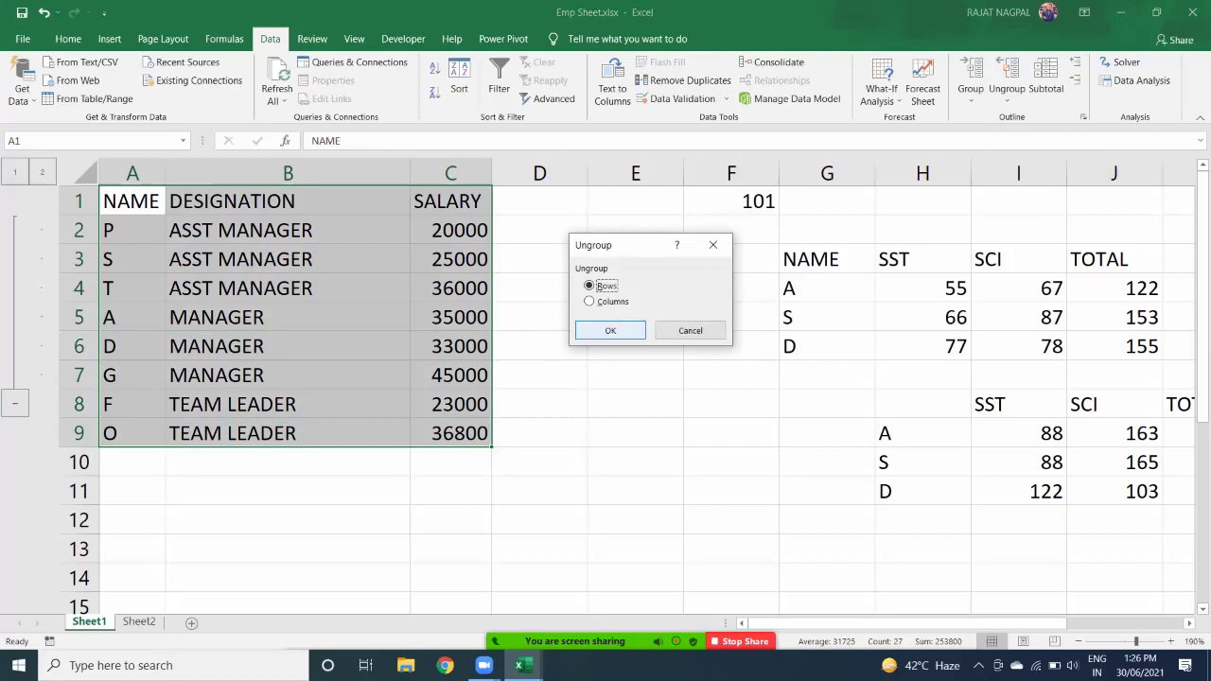
pyautogui.click(610, 330)
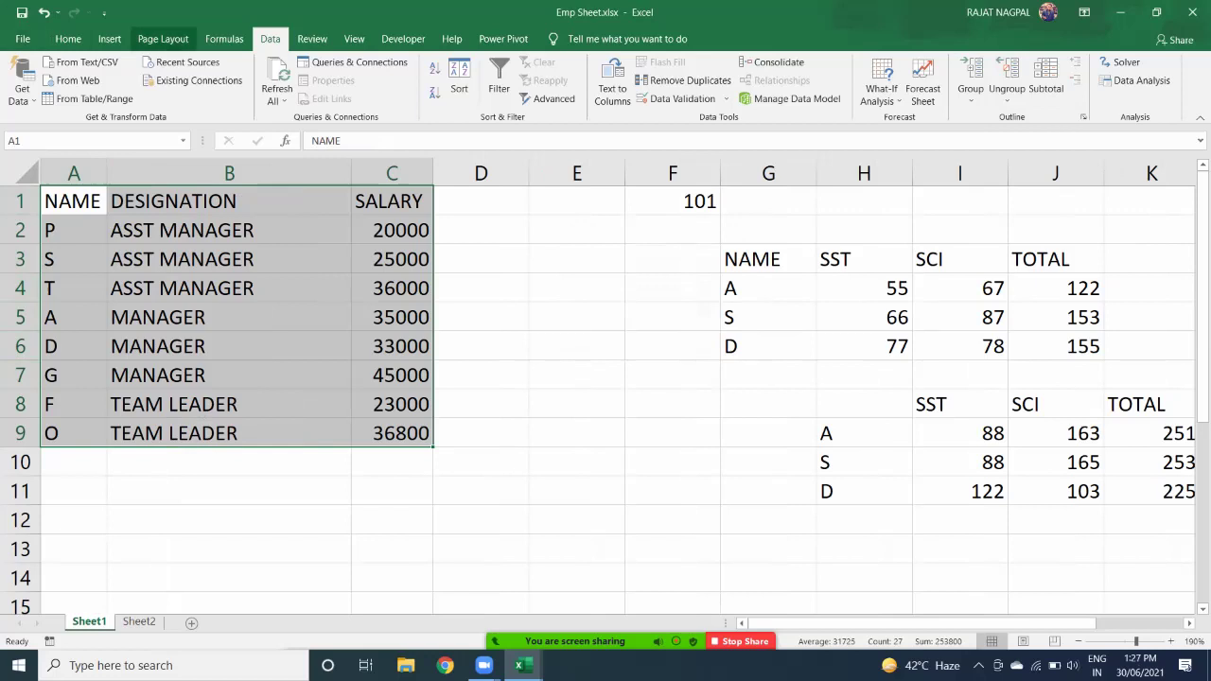
pyautogui.click(224, 39)
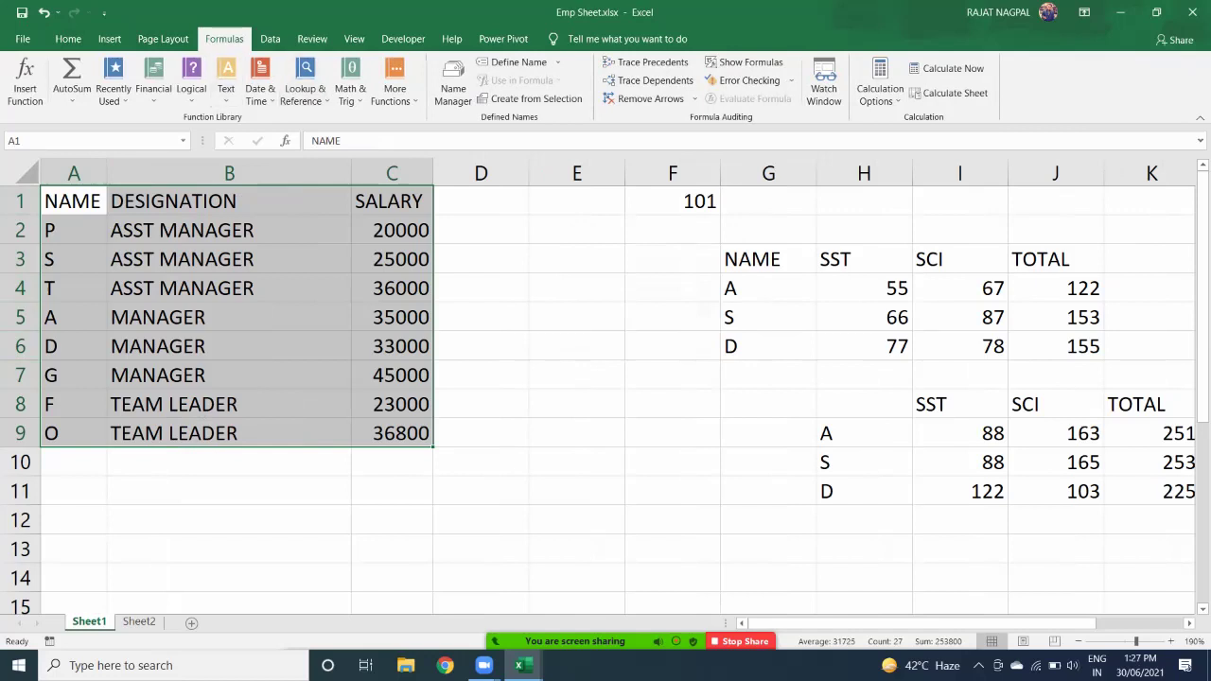
pyautogui.click(270, 38)
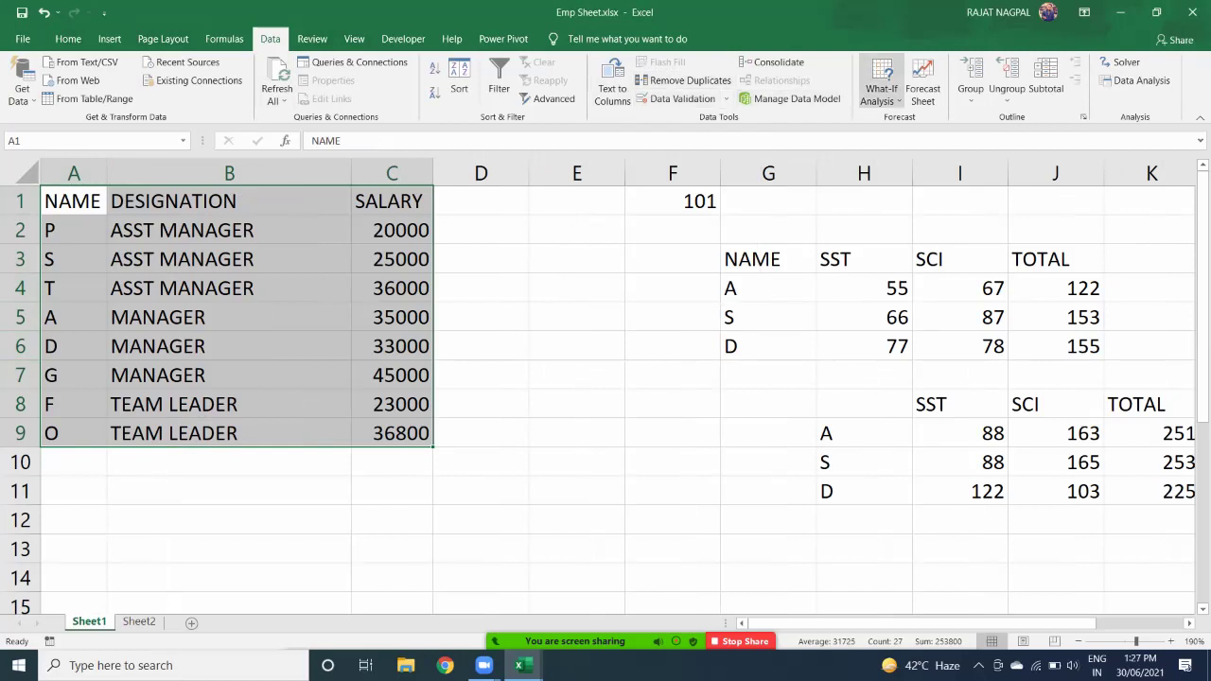
pyautogui.click(881, 90)
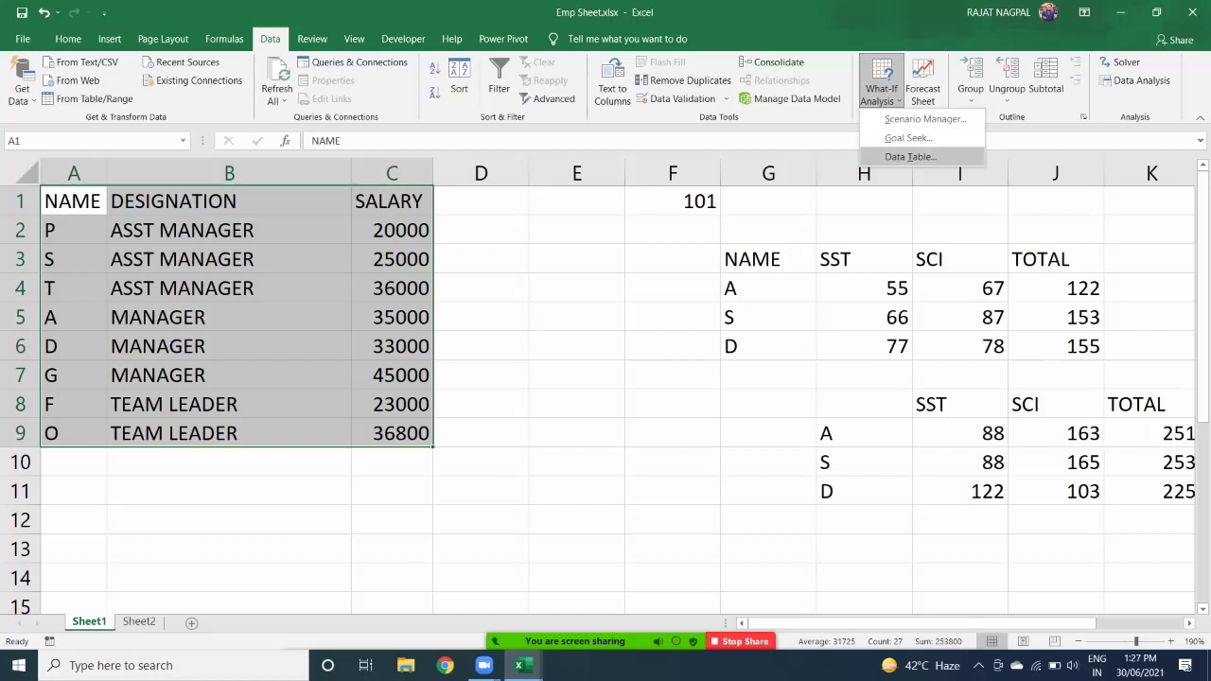
pyautogui.press('Escape')
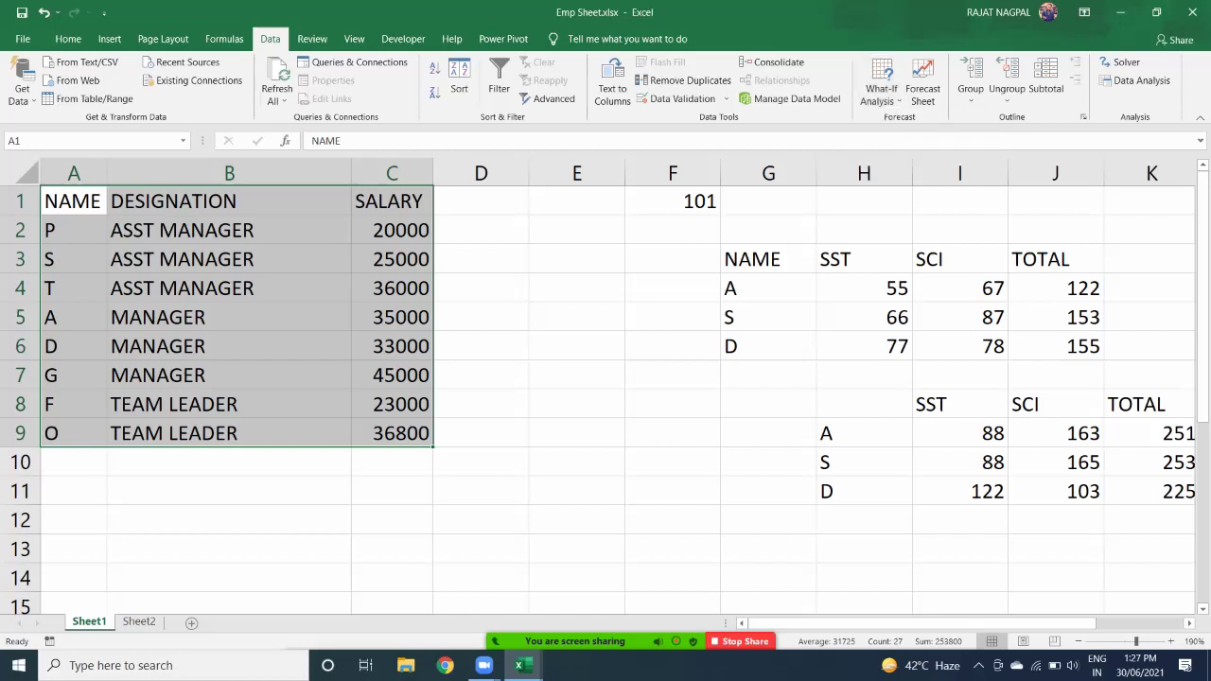
pyautogui.click(224, 39)
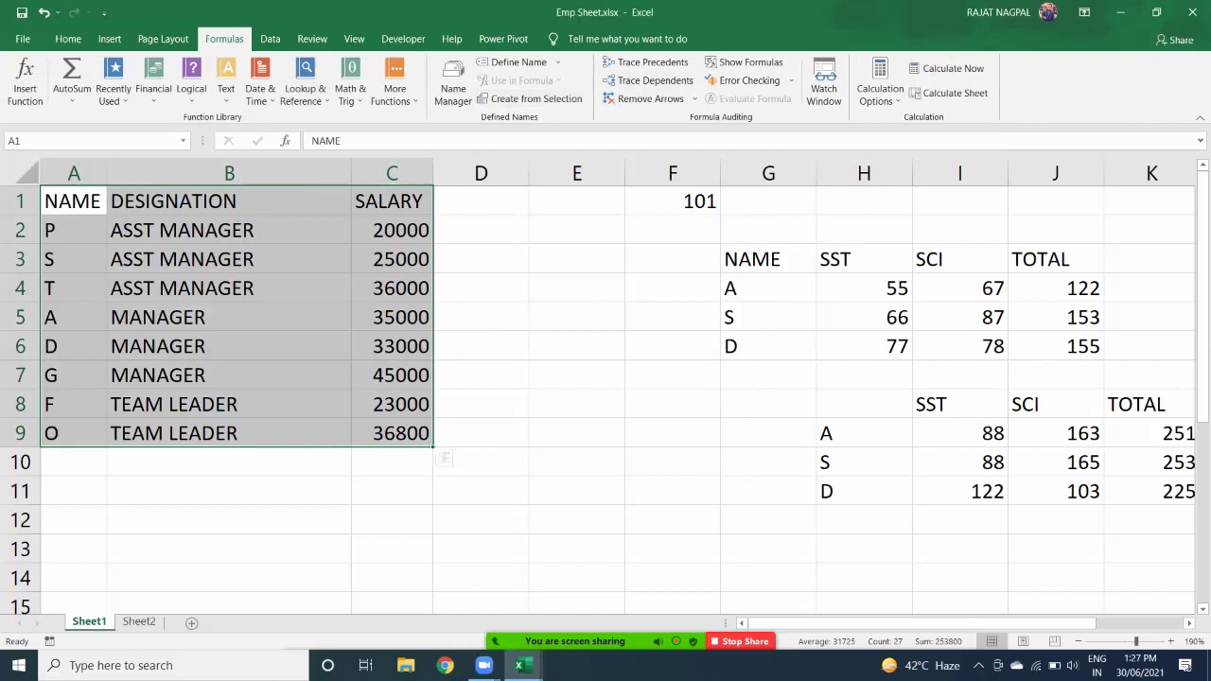
pyautogui.click(480, 260)
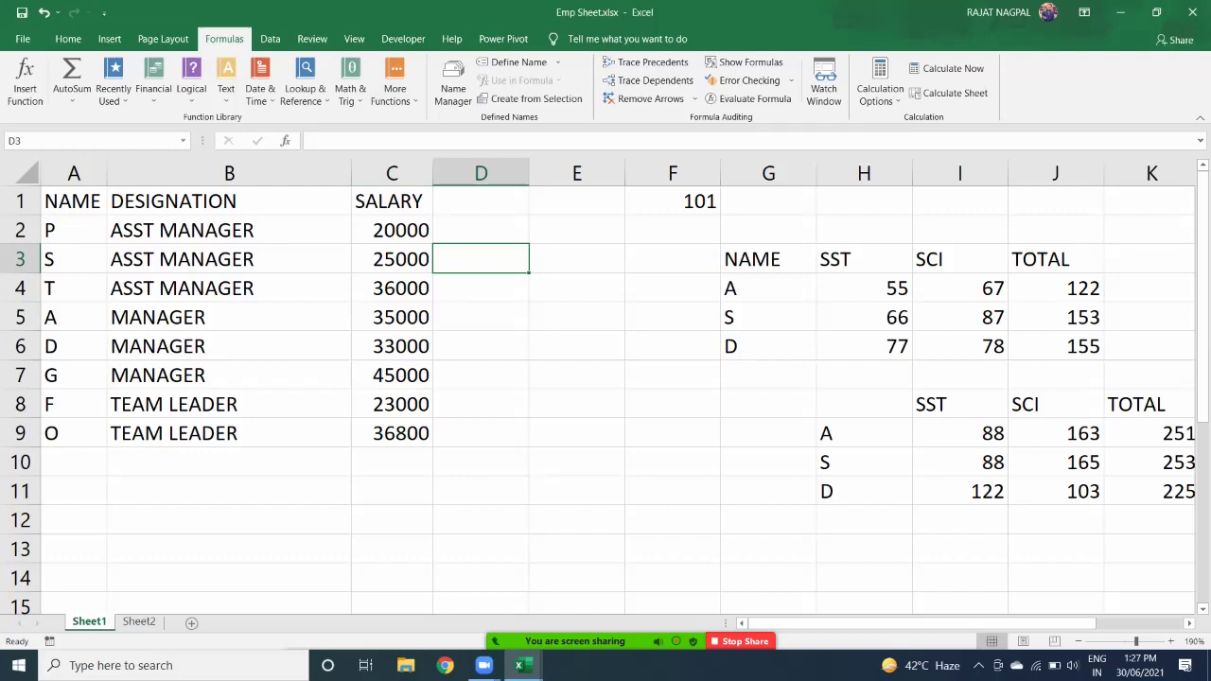
pyautogui.moveTo(392, 230); pyautogui.dragTo(392, 433)
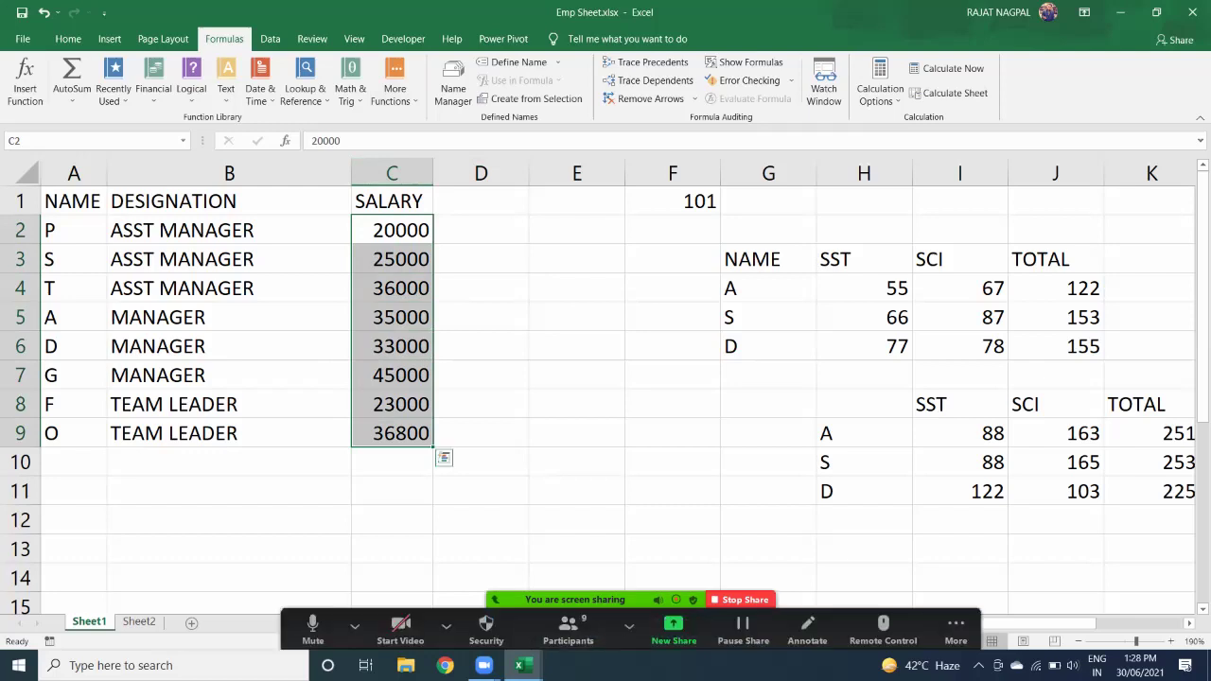
pyautogui.click(229, 202)
pyautogui.moveTo(73, 230); pyautogui.dragTo(74, 433)
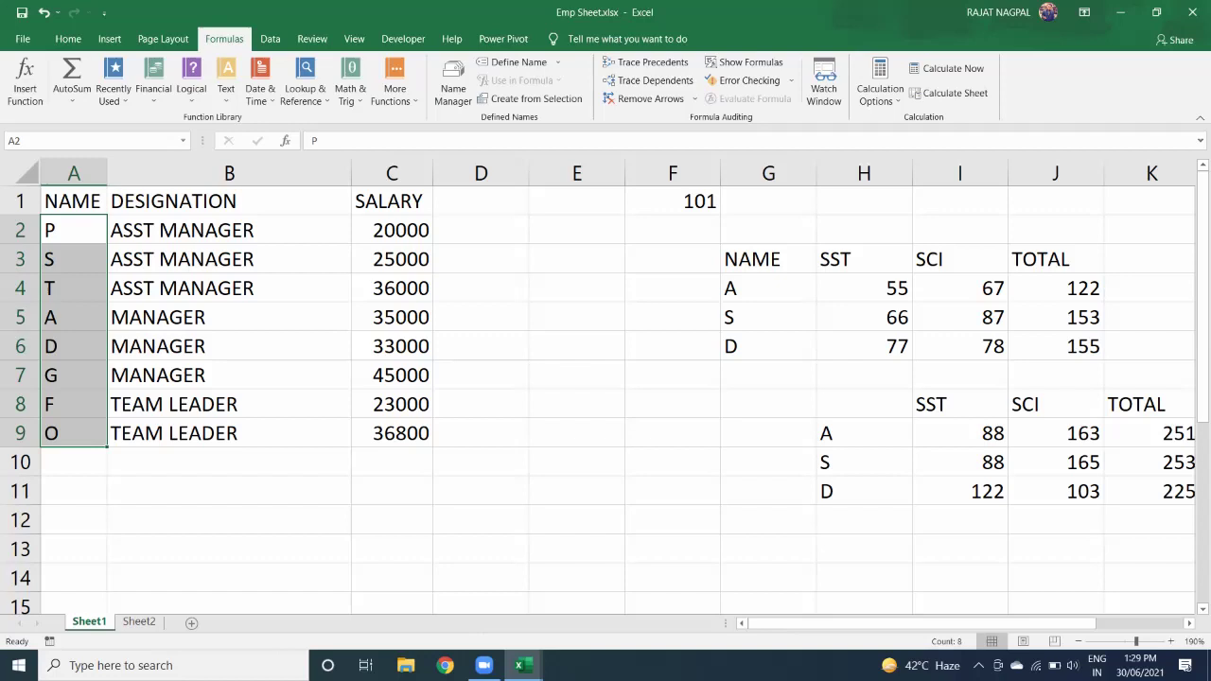
pyautogui.moveTo(68, 230); pyautogui.dragTo(70, 433)
# Define the workbook-scoped name SALARY for the salary values in C2:C9 and check it against the selection.
pyautogui.moveTo(391, 230); pyautogui.dragTo(392, 433)
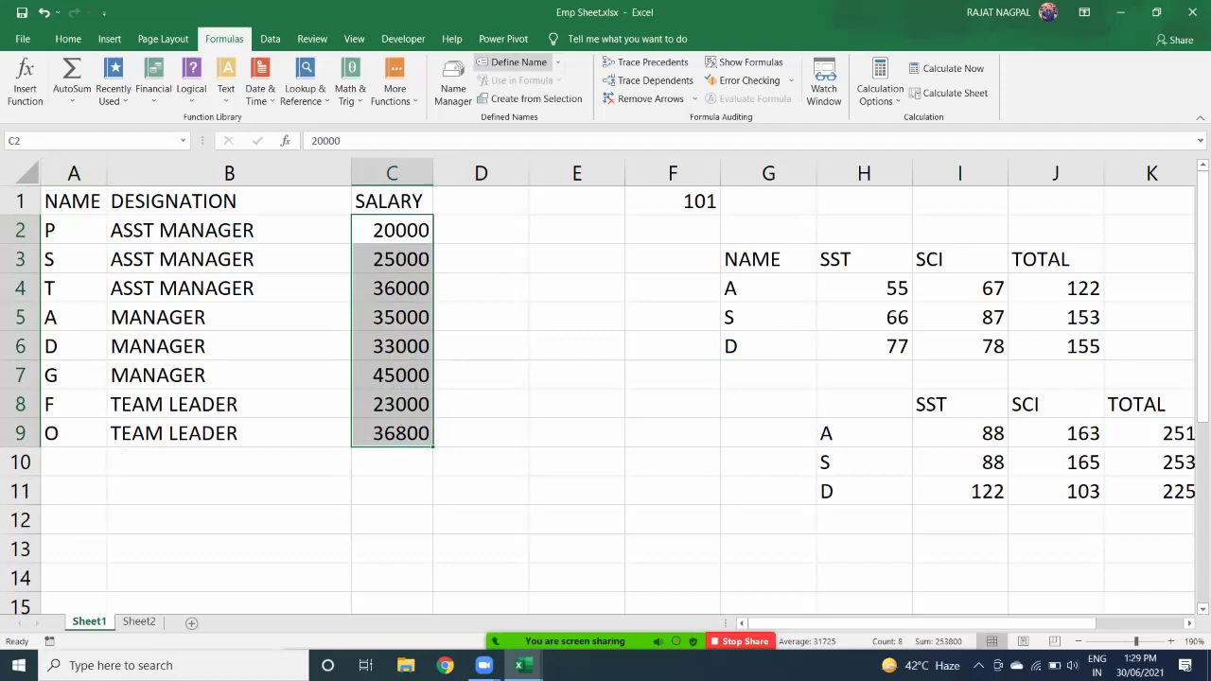
pyautogui.click(516, 61)
pyautogui.click(618, 236)
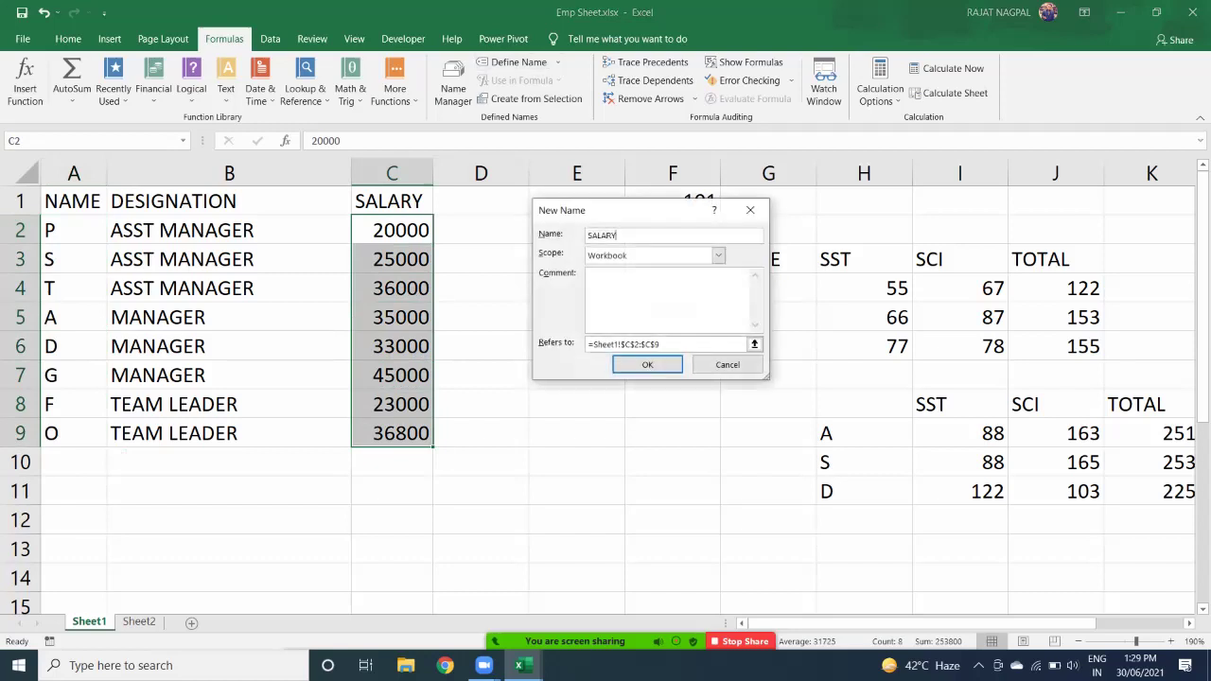
pyautogui.doubleClick(603, 235)
pyautogui.write('SALARY')
pyautogui.press('Return')
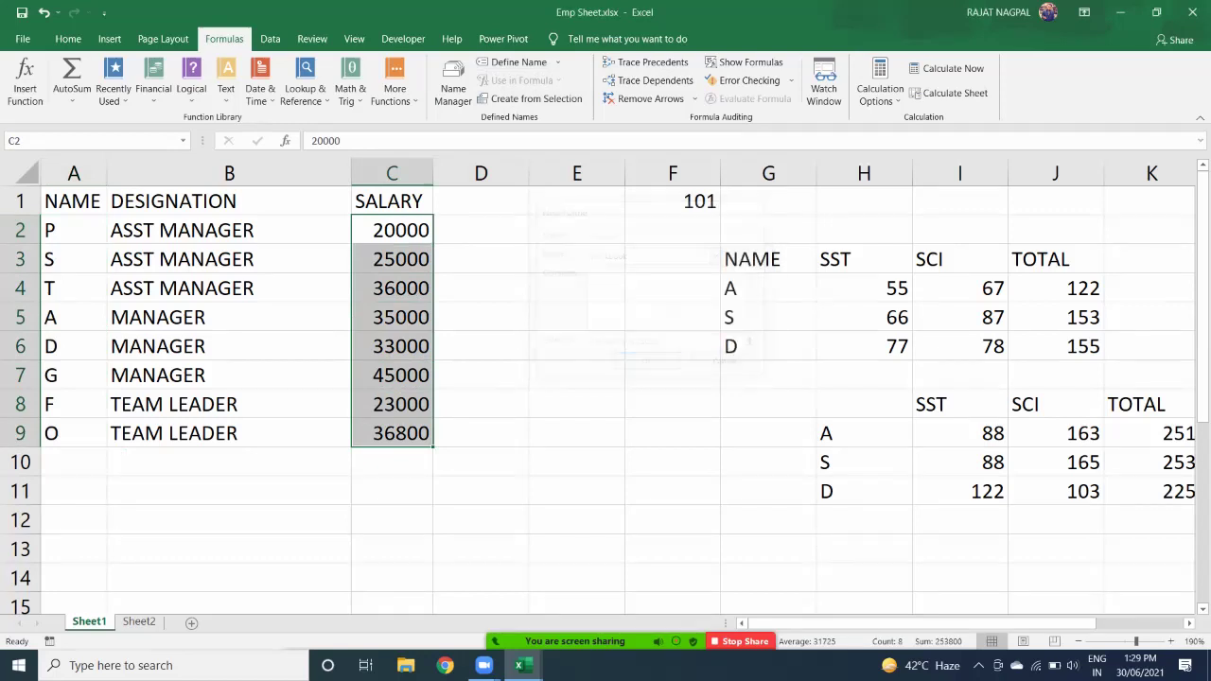
pyautogui.click(26, 141)
pyautogui.doubleClick(26, 141)
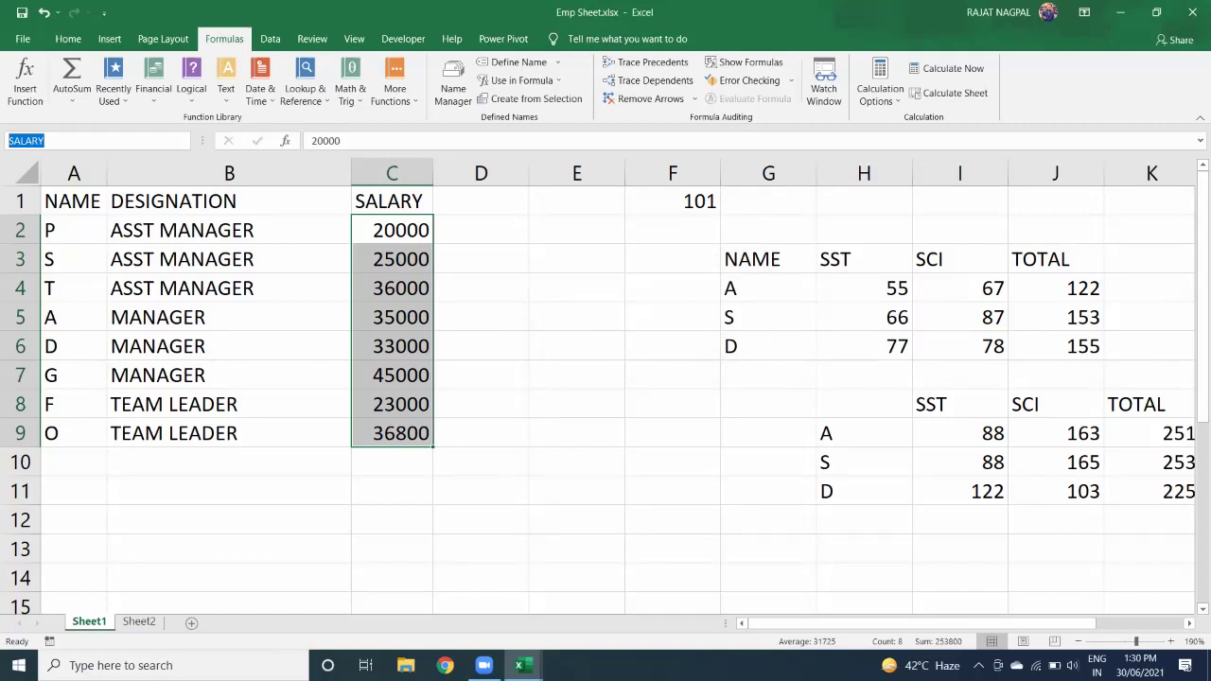
# Reselect the salary values in C2:C9 to check their defined name, and view the New Name settings without adding a name.
pyautogui.moveTo(392, 230); pyautogui.dragTo(392, 434)
pyautogui.click(229, 259)
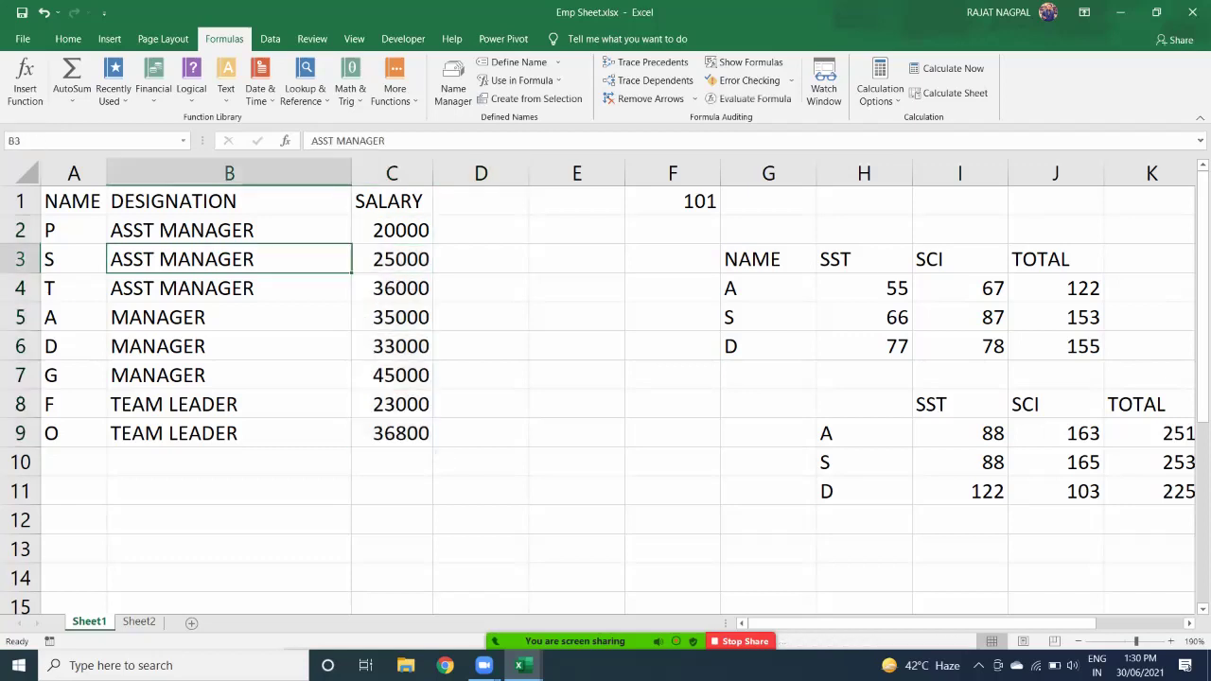
pyautogui.moveTo(392, 230); pyautogui.dragTo(392, 434)
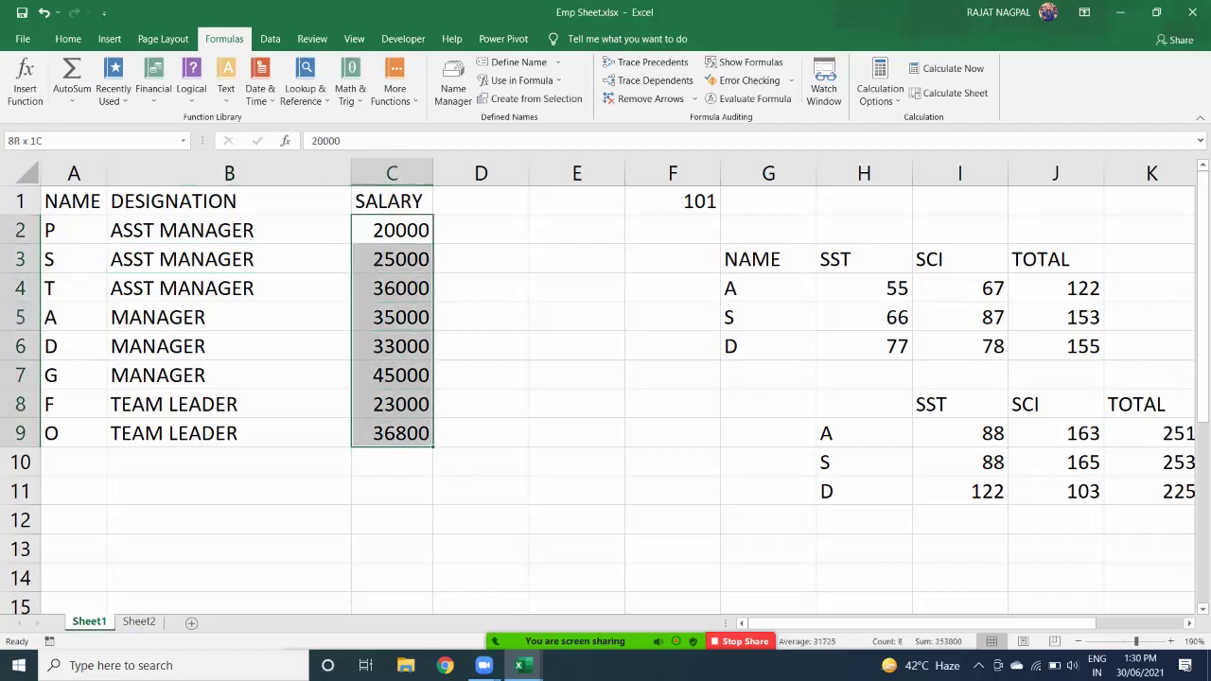
pyautogui.click(518, 61)
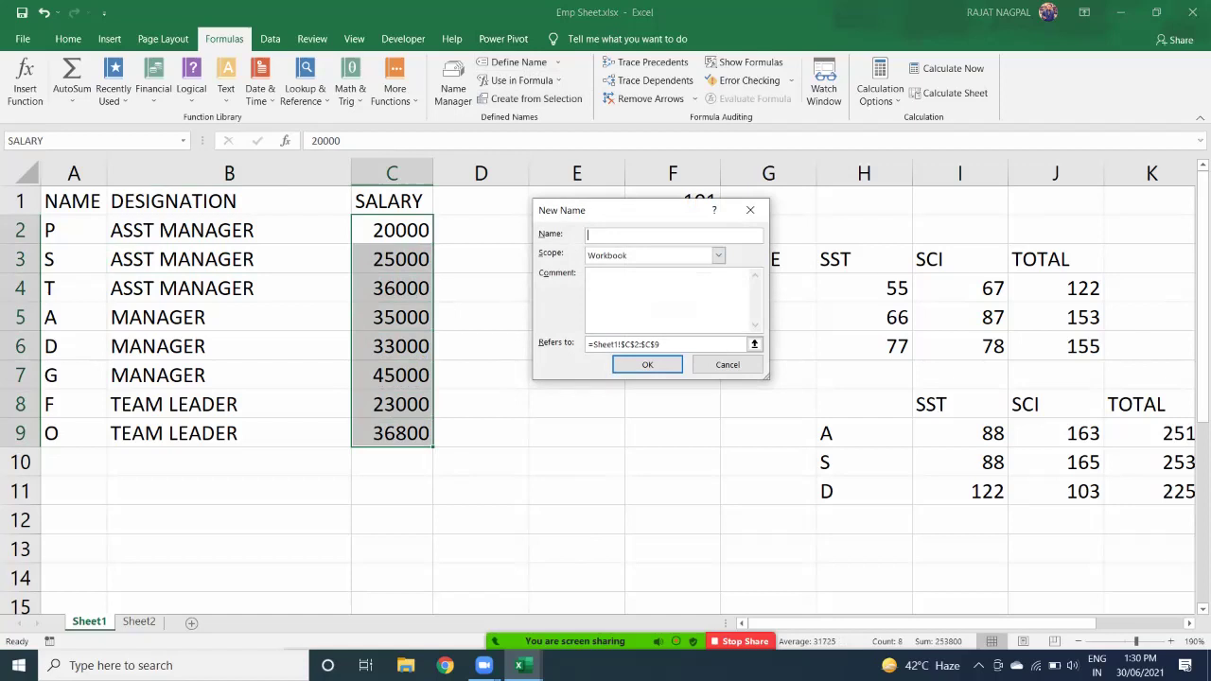
pyautogui.click(727, 365)
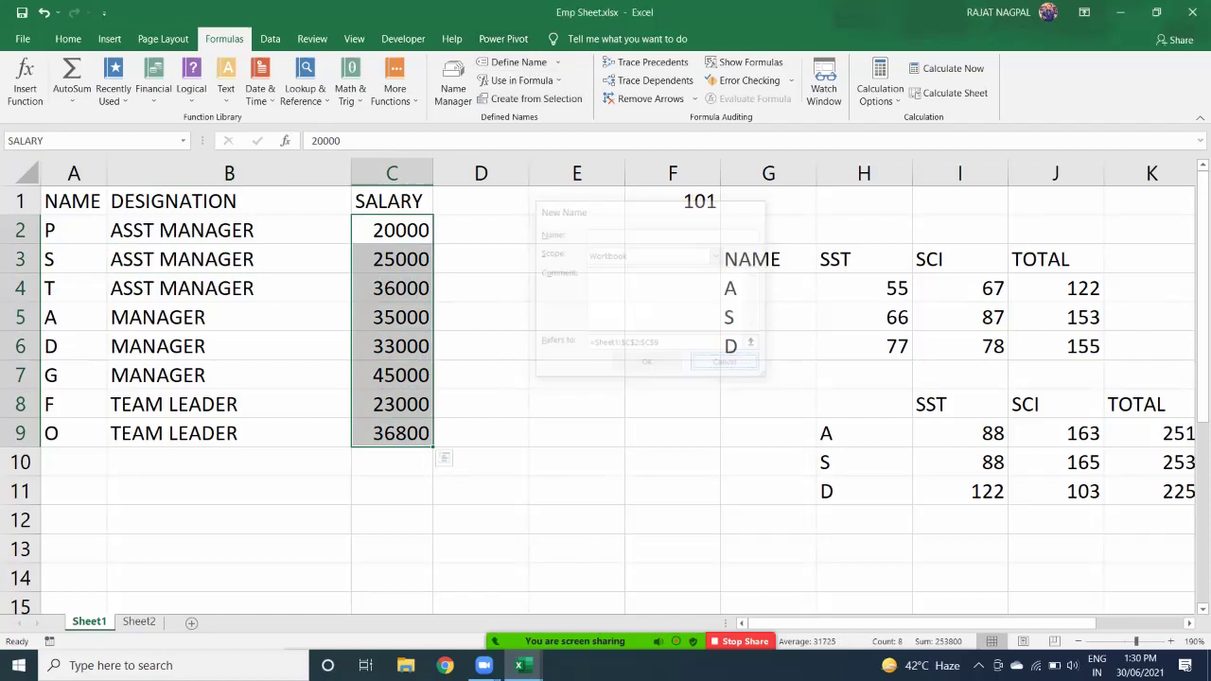
pyautogui.moveTo(392, 230); pyautogui.dragTo(391, 376)
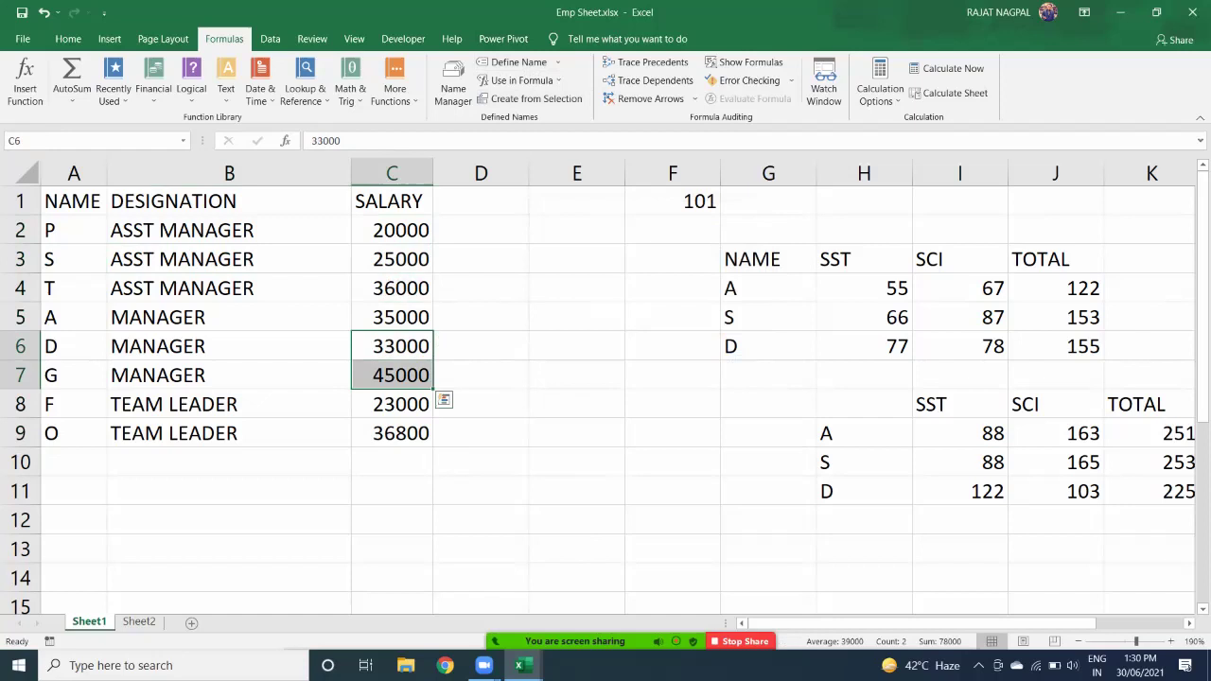
# Go from Sheet2 to the named range SALARY and move to cell C3 within it.
pyautogui.click(139, 622)
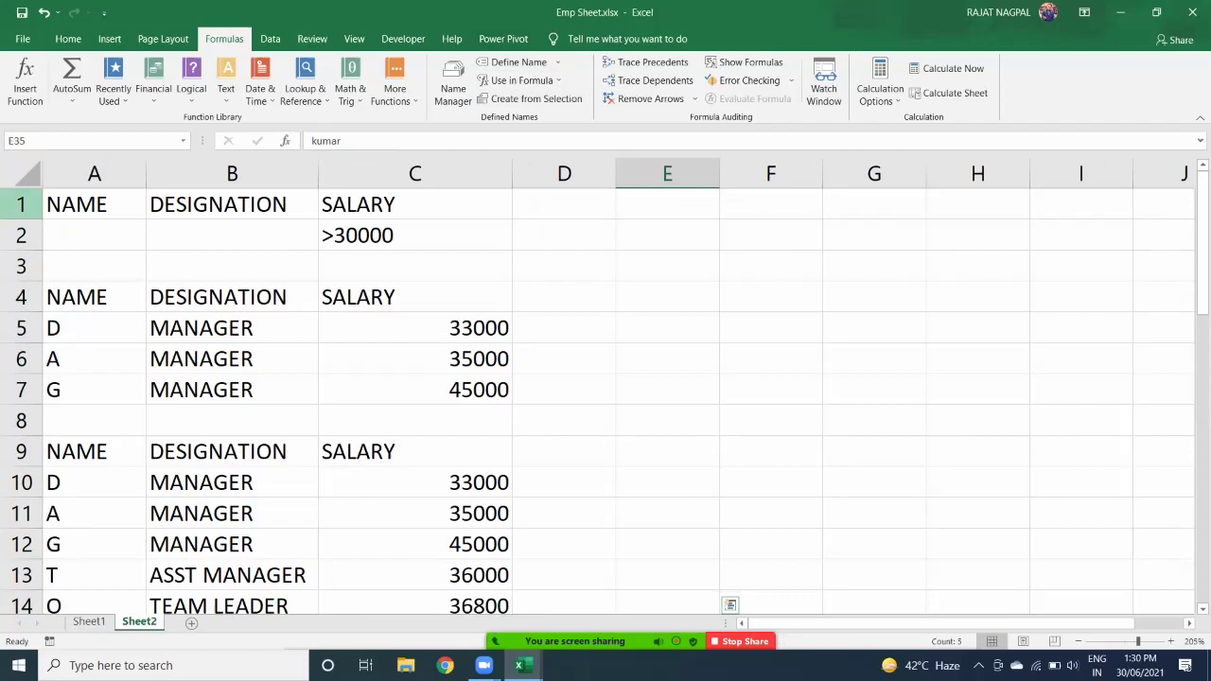
pyautogui.click(48, 141)
pyautogui.write('SALARY')
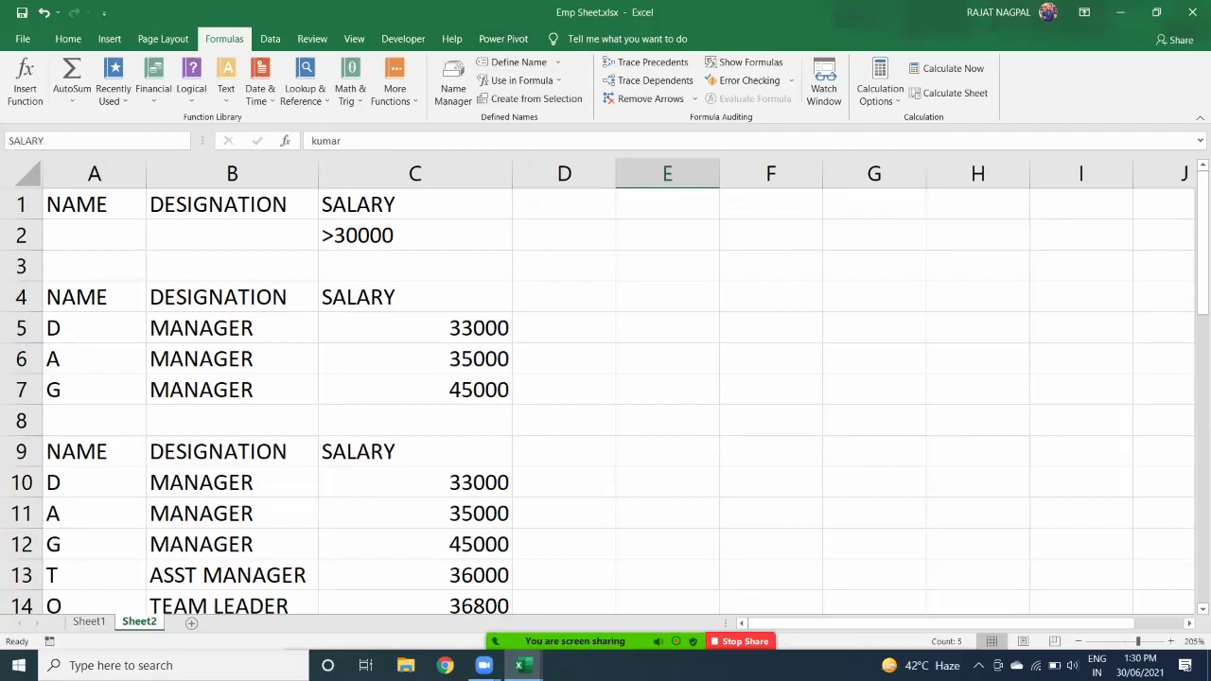
pyautogui.press('Return')
pyautogui.press('Return')
pyautogui.press('Up')
pyautogui.press('Down')
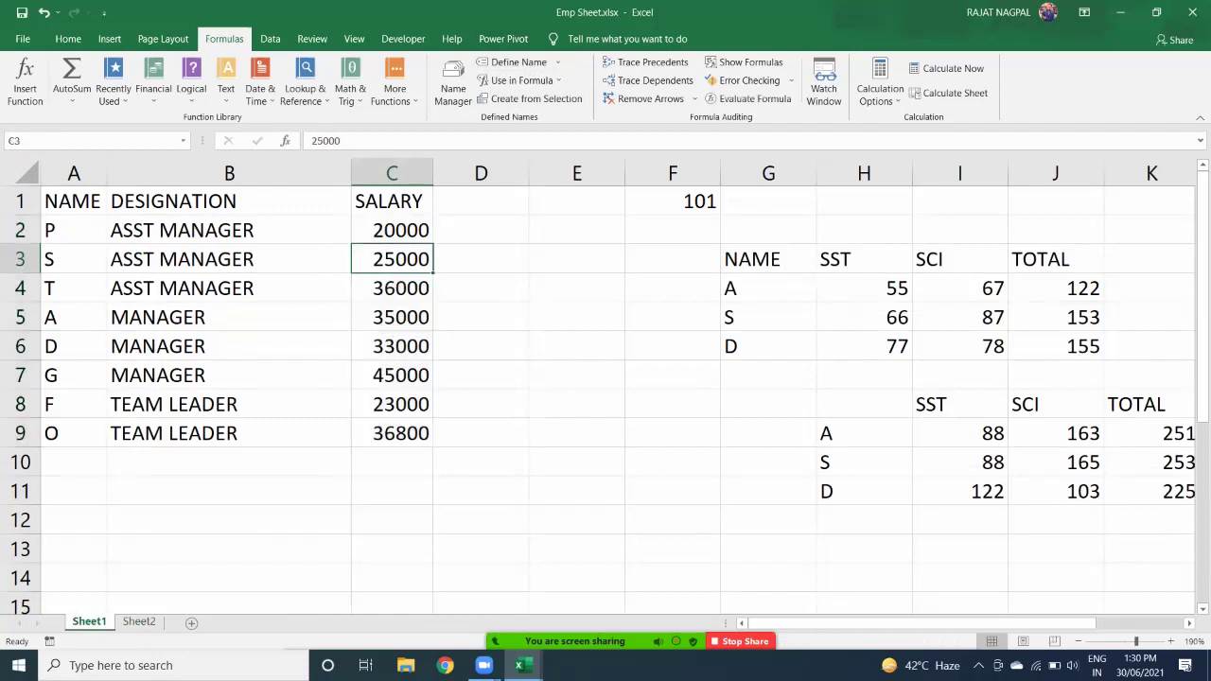
# Return to Sheet2 and go to the named range SALARY once more.
pyautogui.click(139, 621)
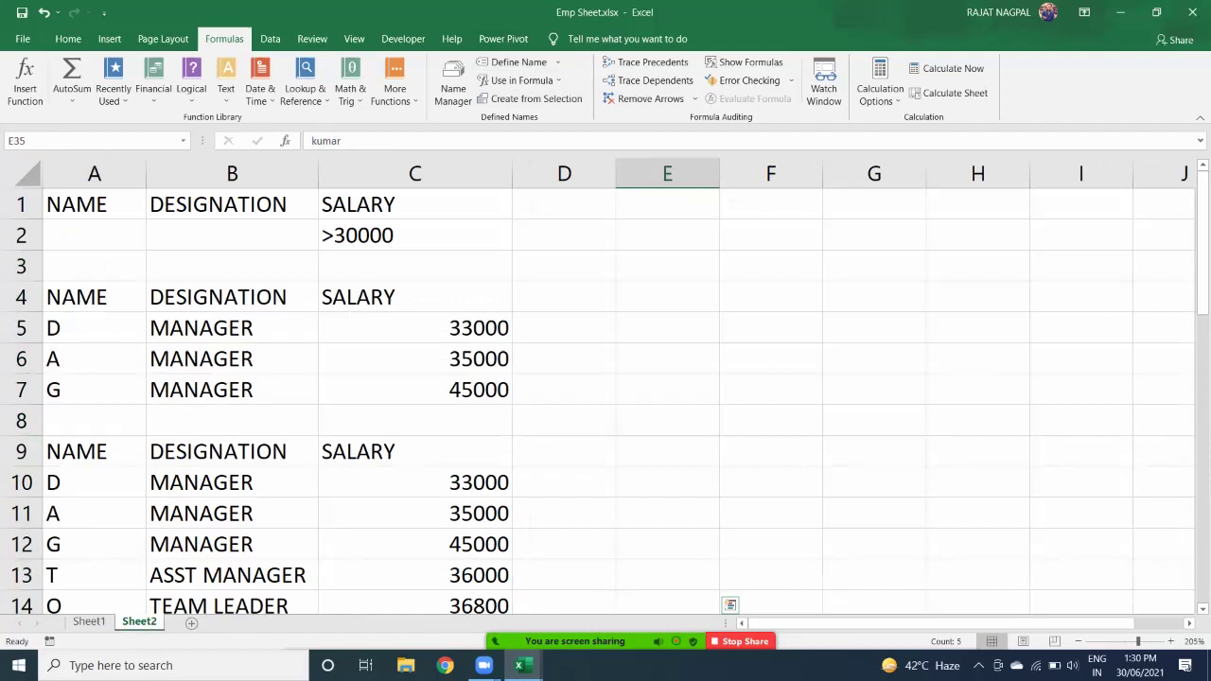
pyautogui.click(91, 141)
pyautogui.write('SALARY')
pyautogui.press('Return')
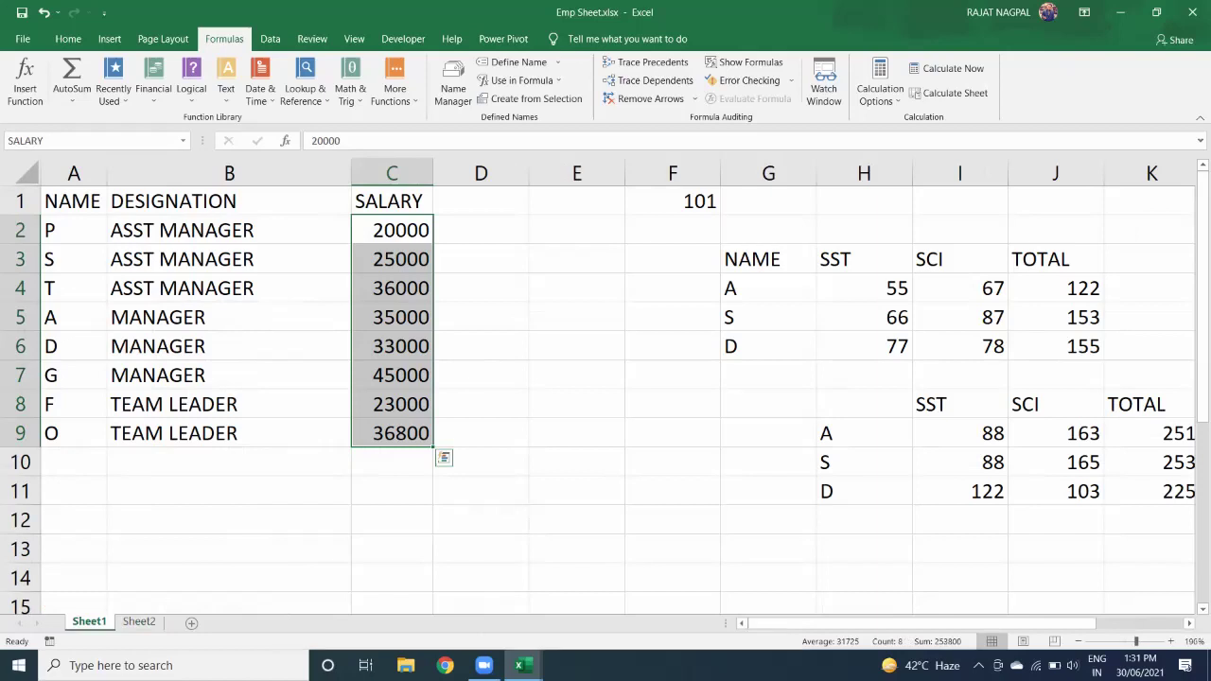
# Total the salaries in cell E4 with the named-range formula =SUM(SALARY).
pyautogui.click(576, 289)
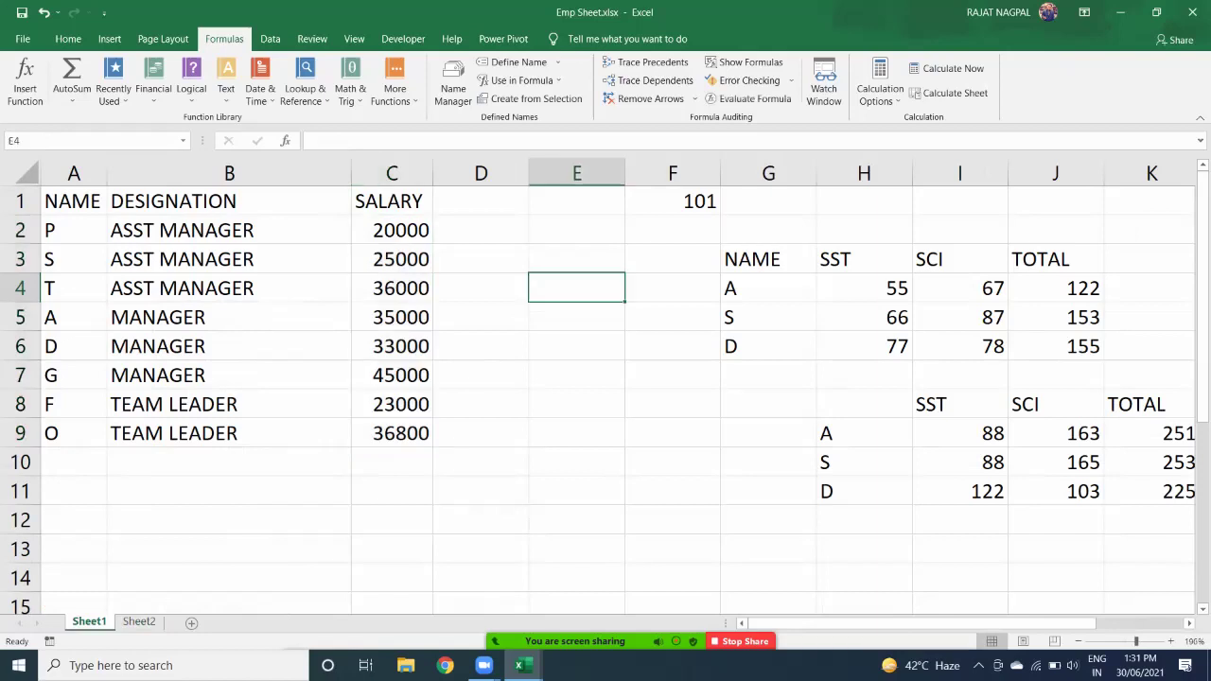
pyautogui.write('=SUM')
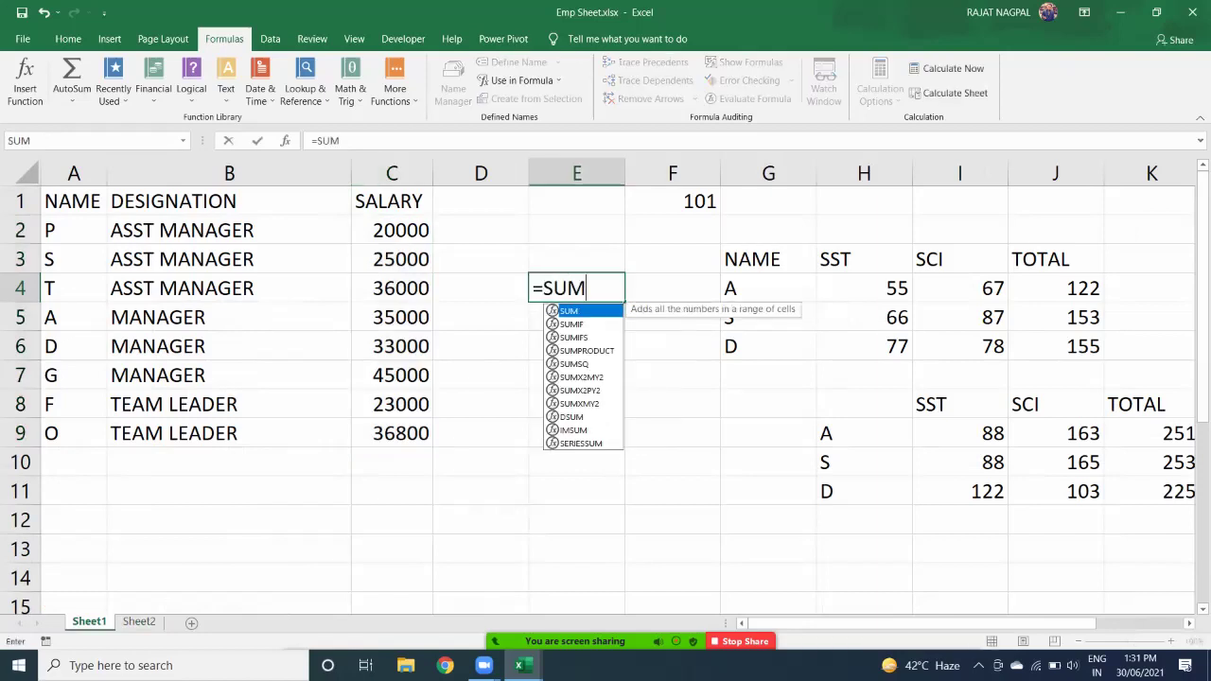
pyautogui.write('(')
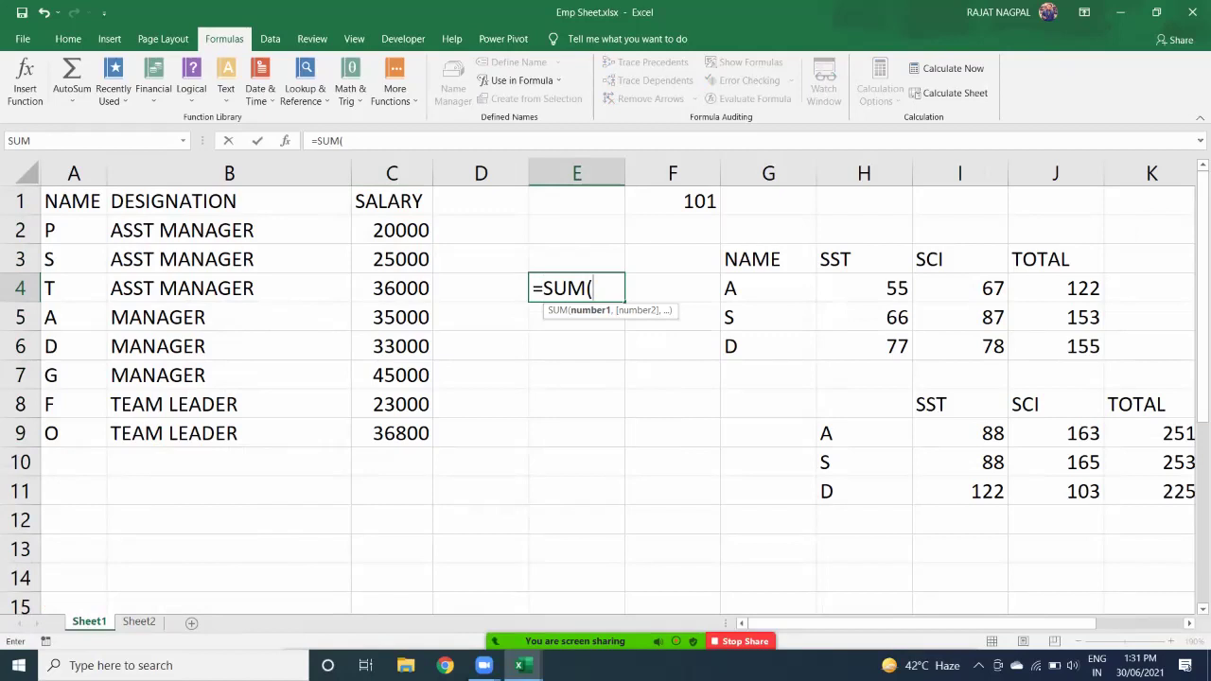
pyautogui.press('Escape')
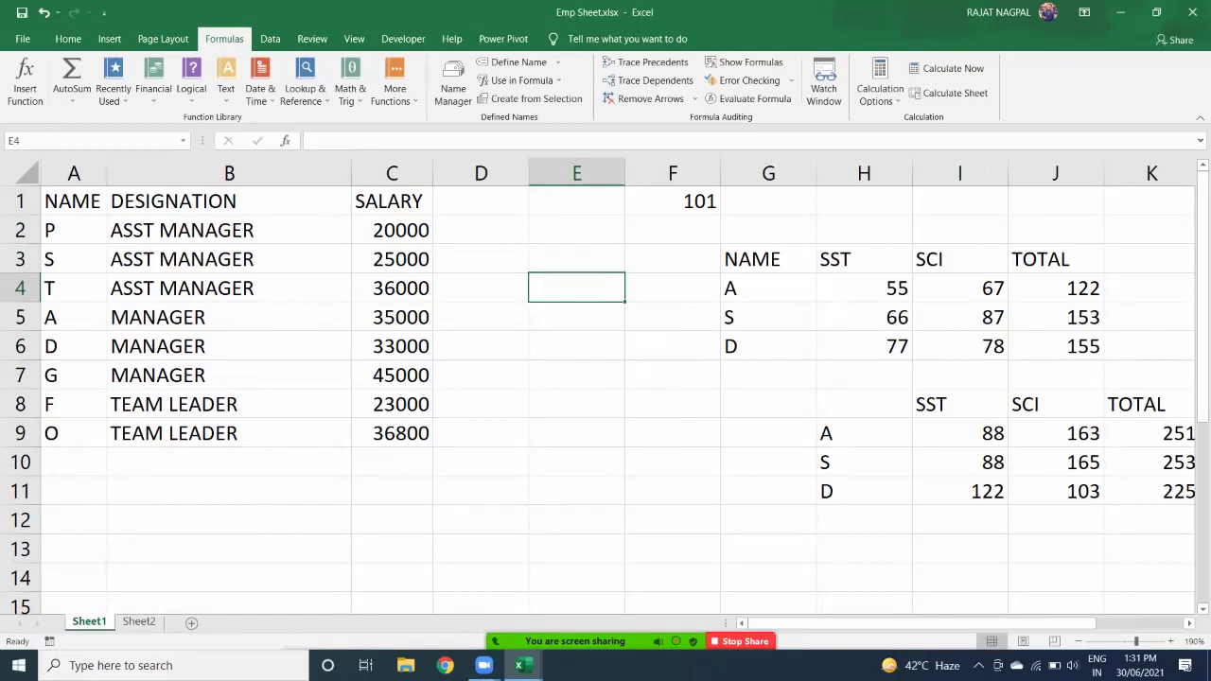
pyautogui.write('=SUM(')
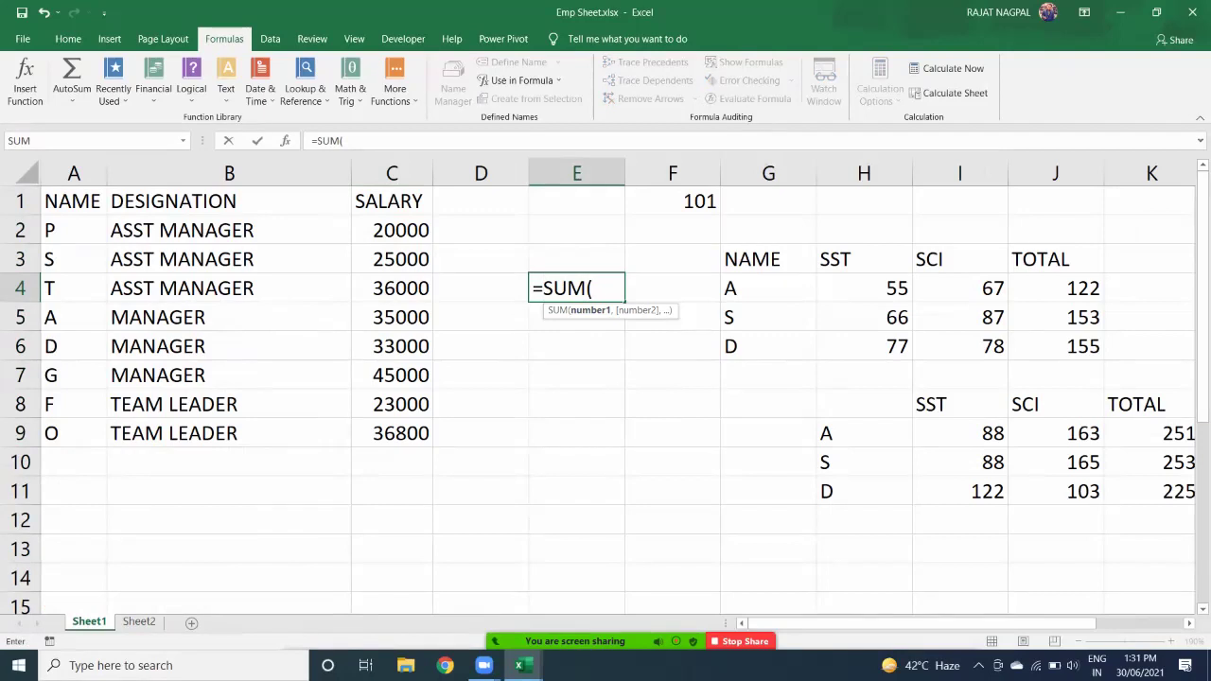
pyautogui.write('SALARY')
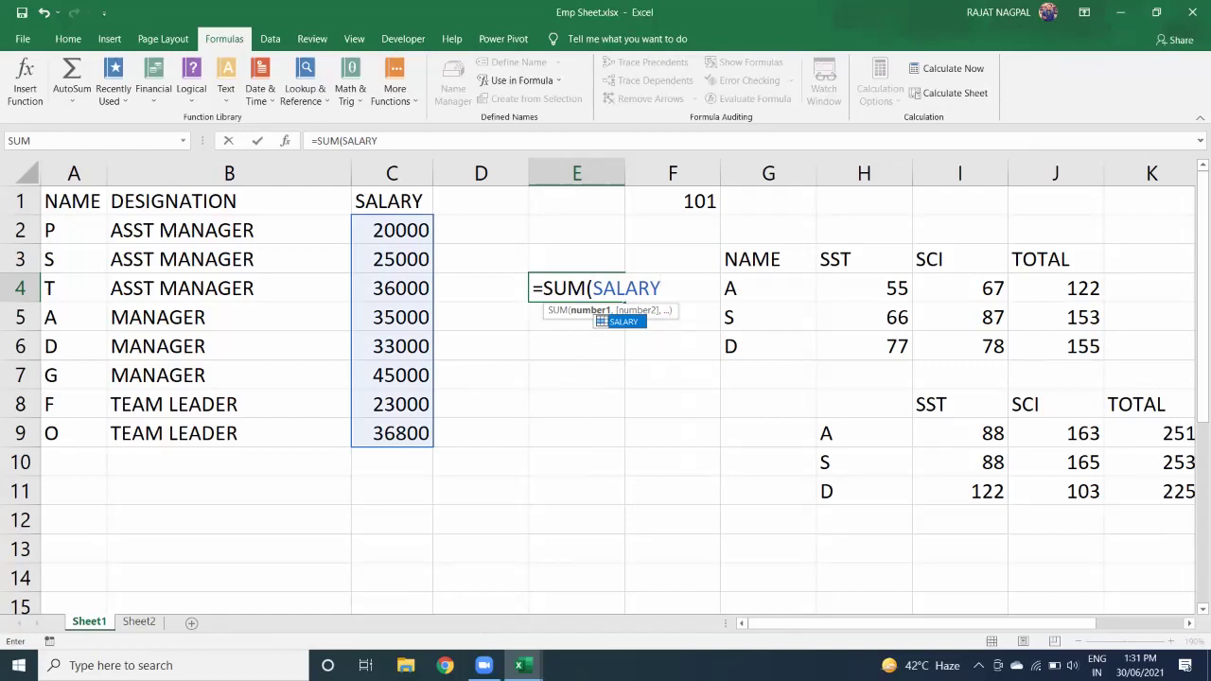
pyautogui.write(')')
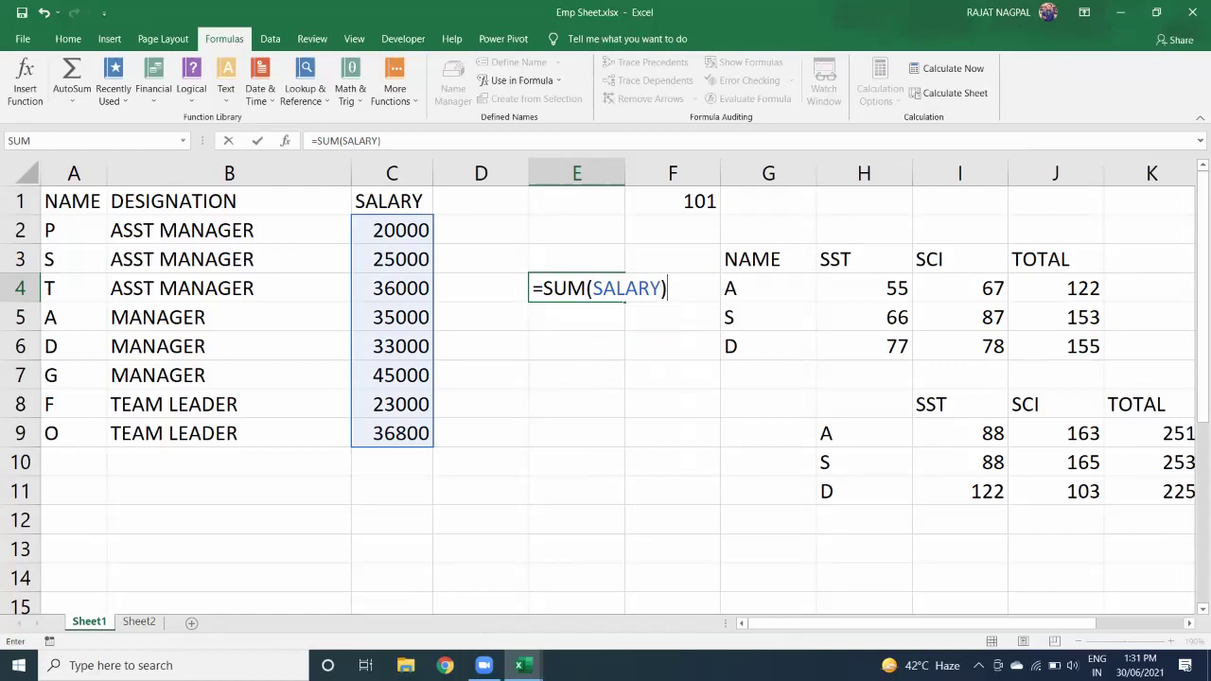
pyautogui.press('Return')
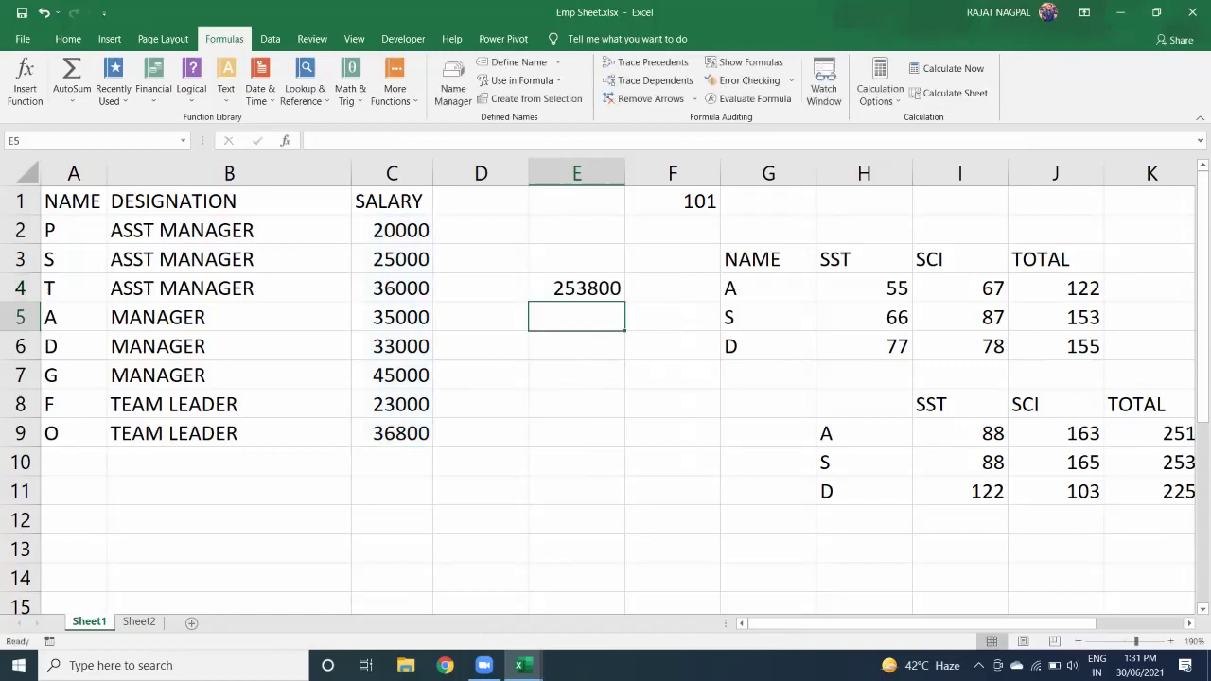
# Re-enter the formula =SUM(SALARY) in cell E4 and return to that cell.
pyautogui.press('Up')
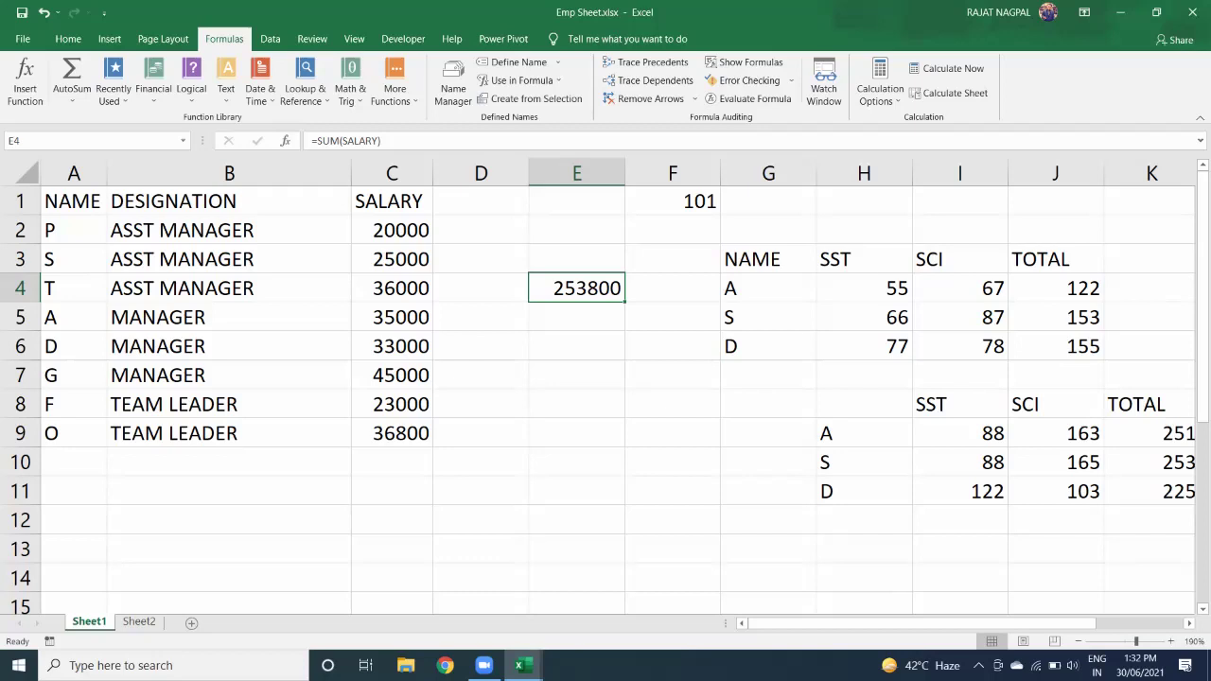
pyautogui.write('=SUM(SALARY)')
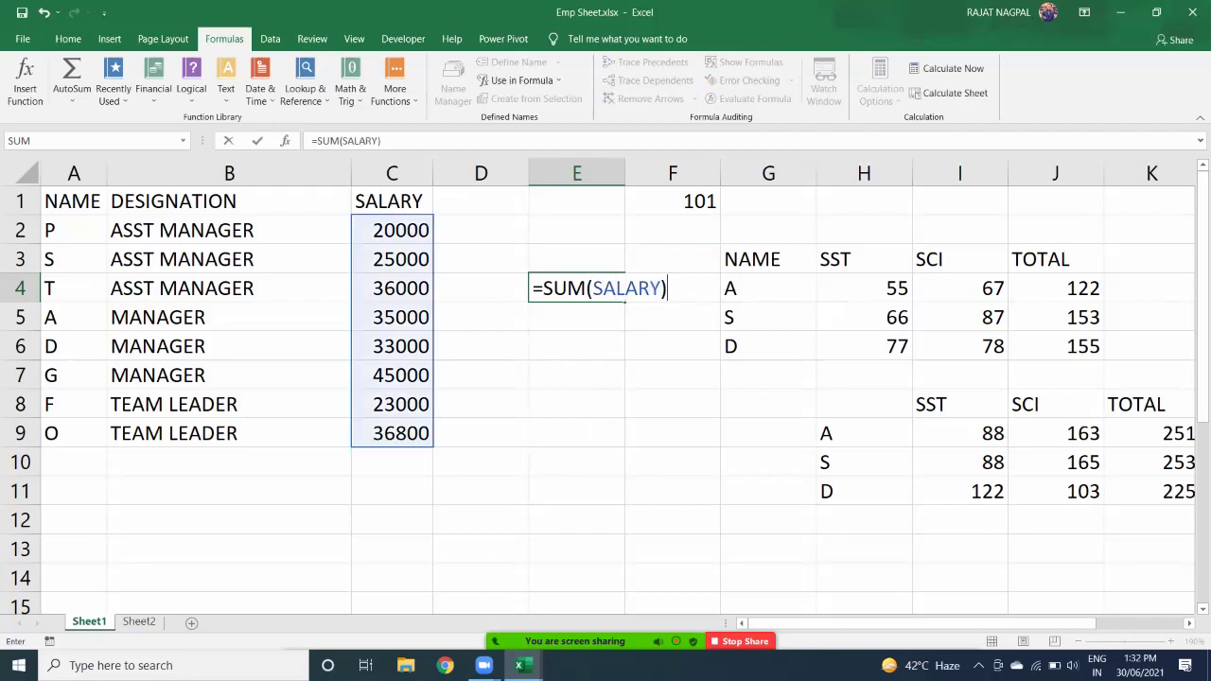
pyautogui.press('Return')
pyautogui.press('Up')
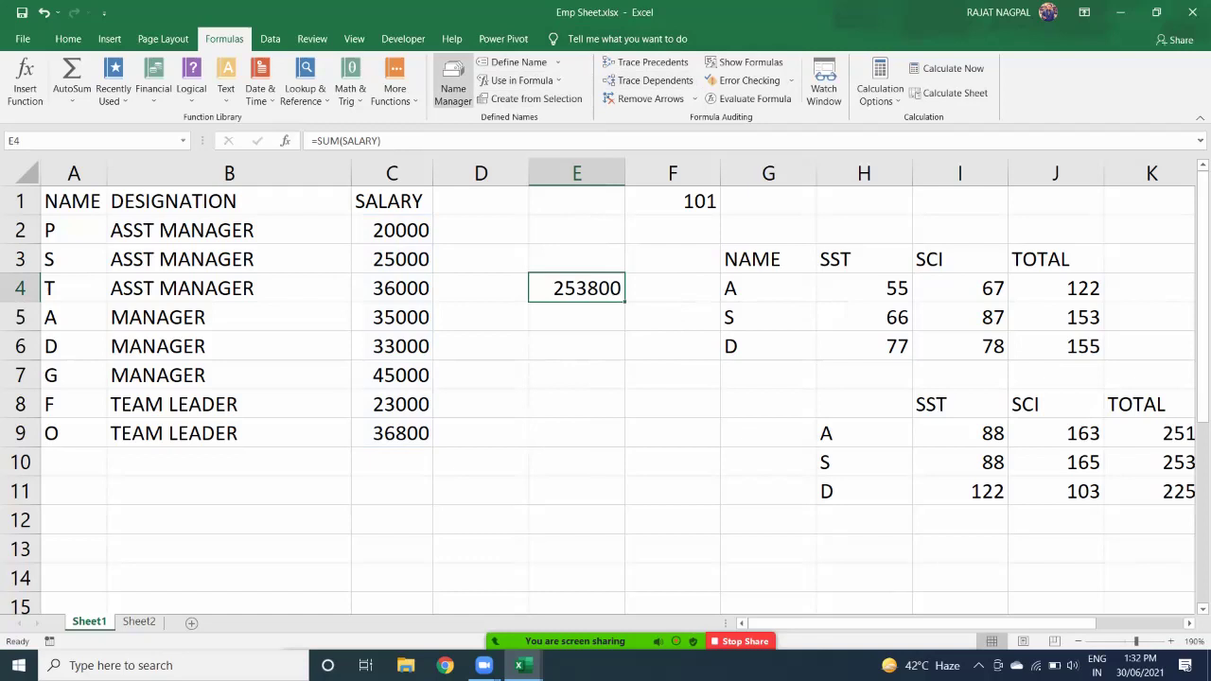
# Examine the SALARY name in the Name Manager and check its referenced range in the edit settings.
pyautogui.click(453, 82)
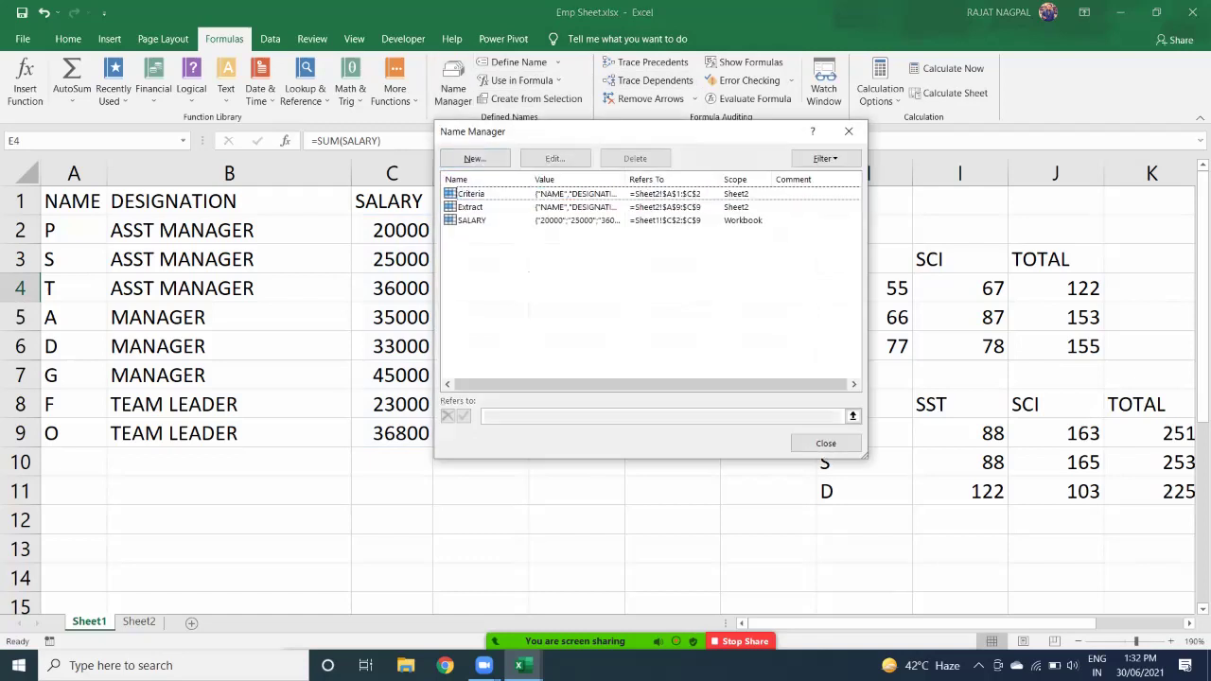
pyautogui.click(472, 221)
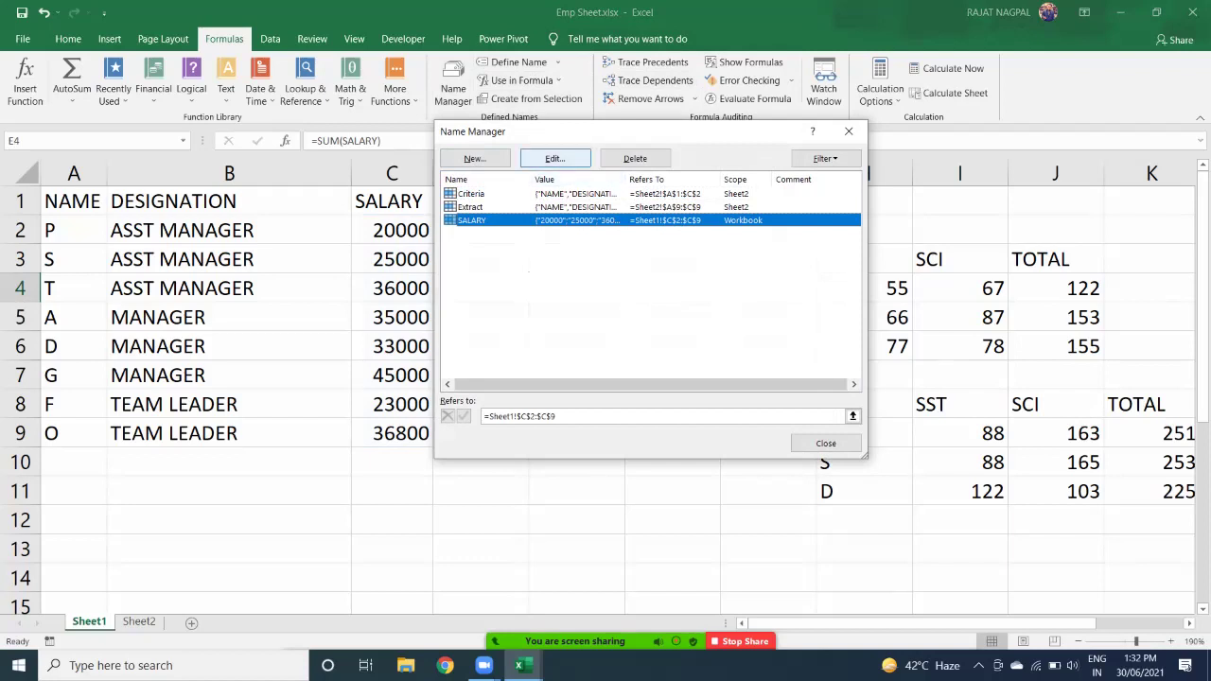
pyautogui.click(556, 158)
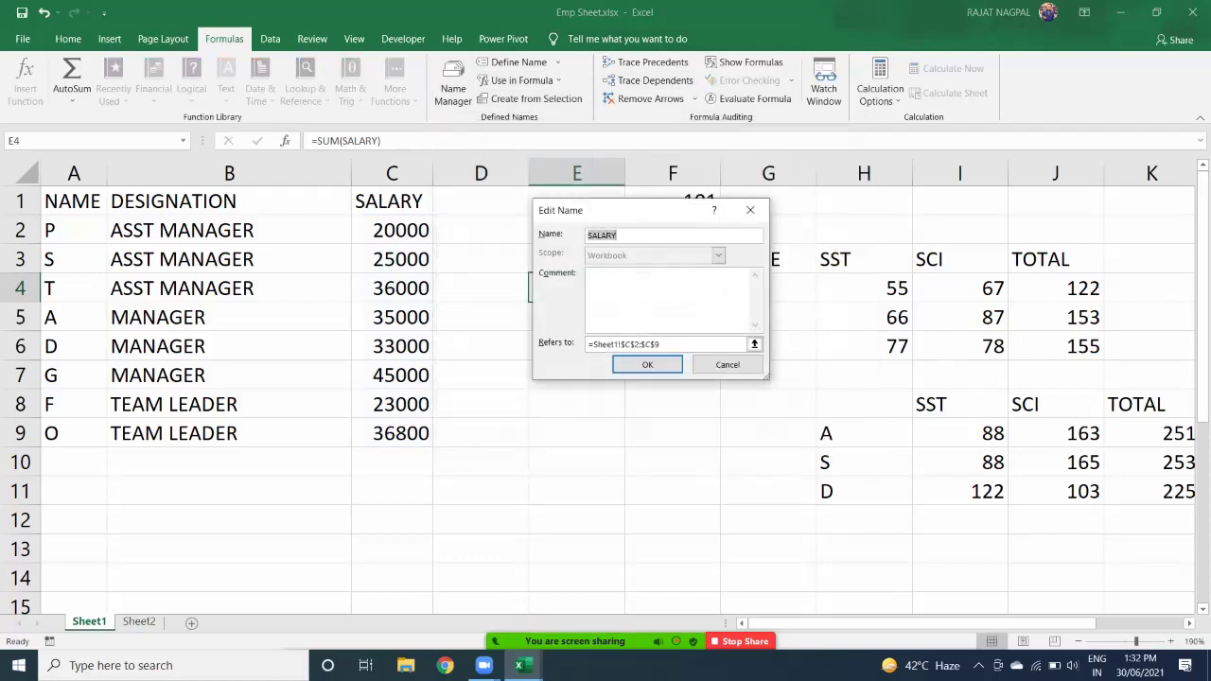
pyautogui.click(754, 344)
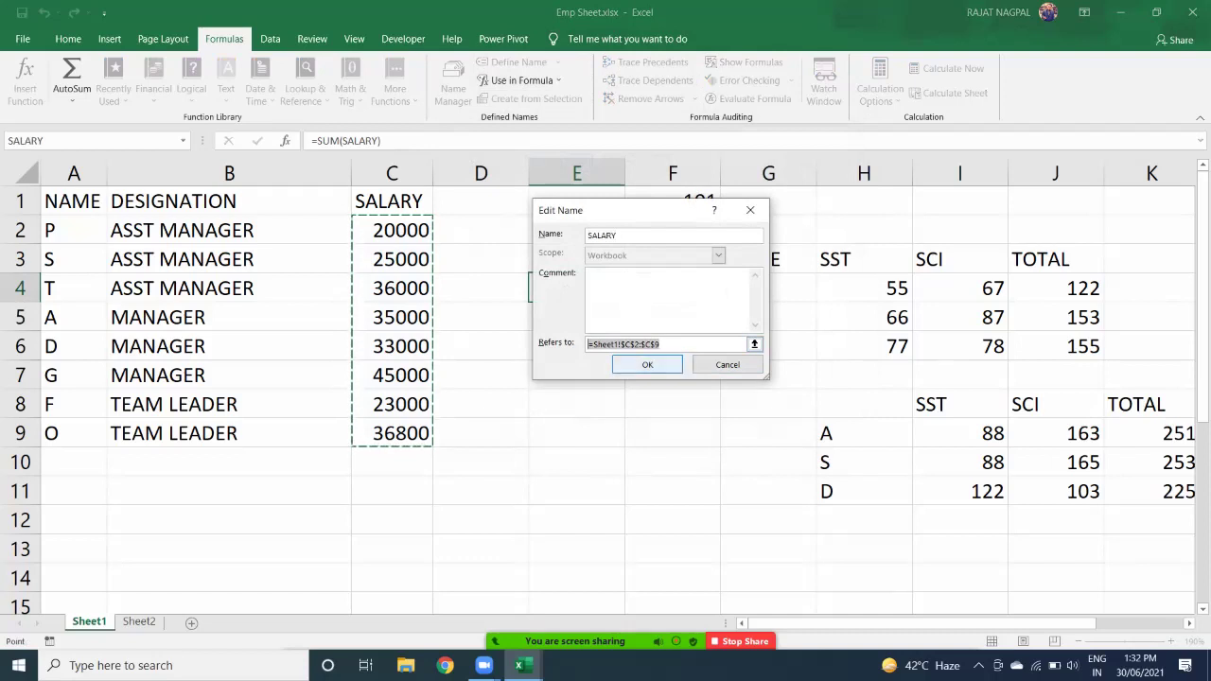
pyautogui.press('Return')
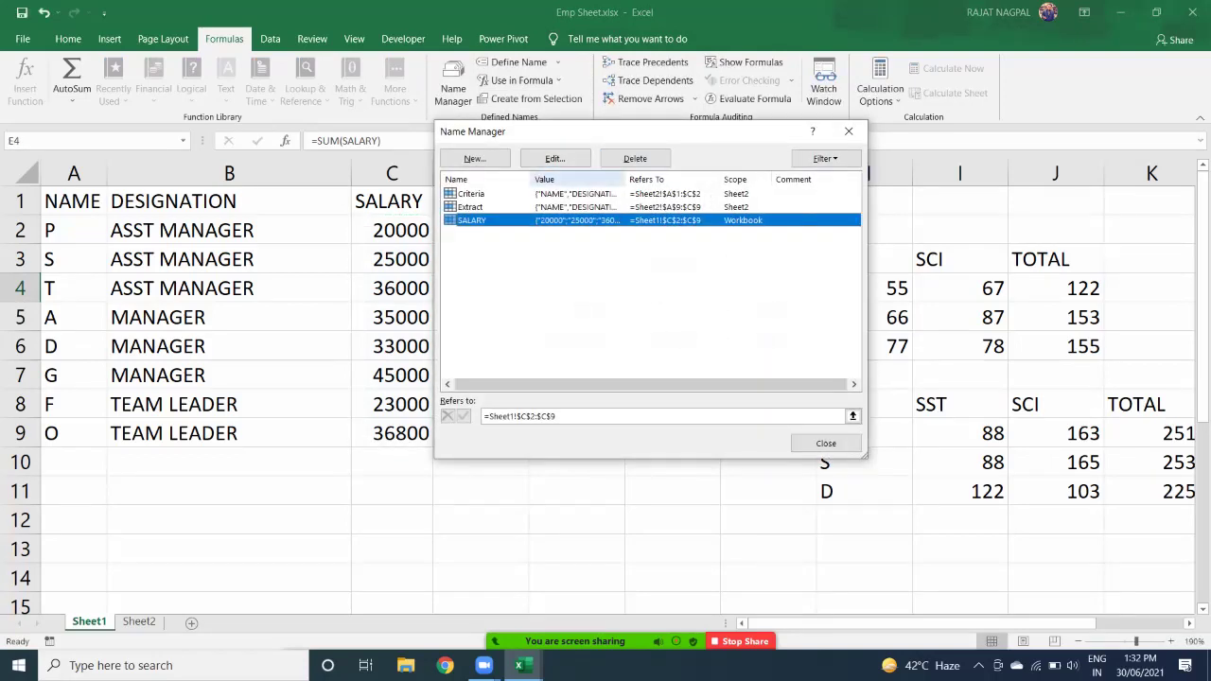
# Delete the defined name SALARY and clear the formula from cell E4.
pyautogui.click(635, 159)
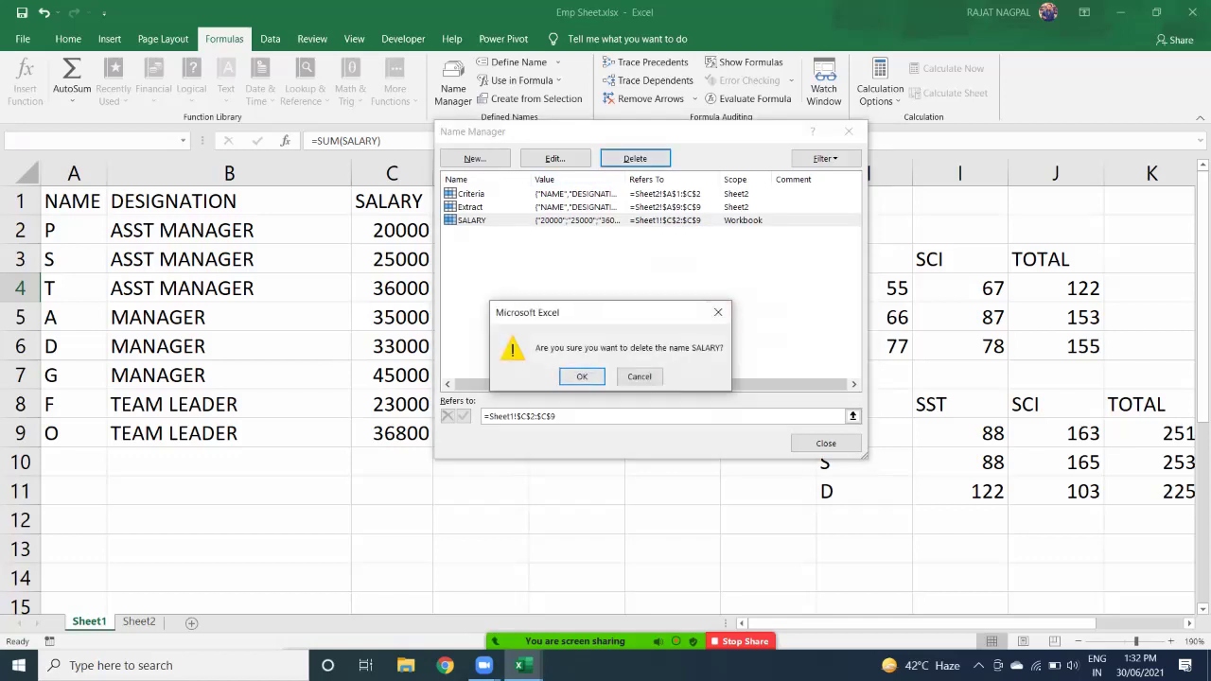
pyautogui.click(582, 376)
pyautogui.click(826, 443)
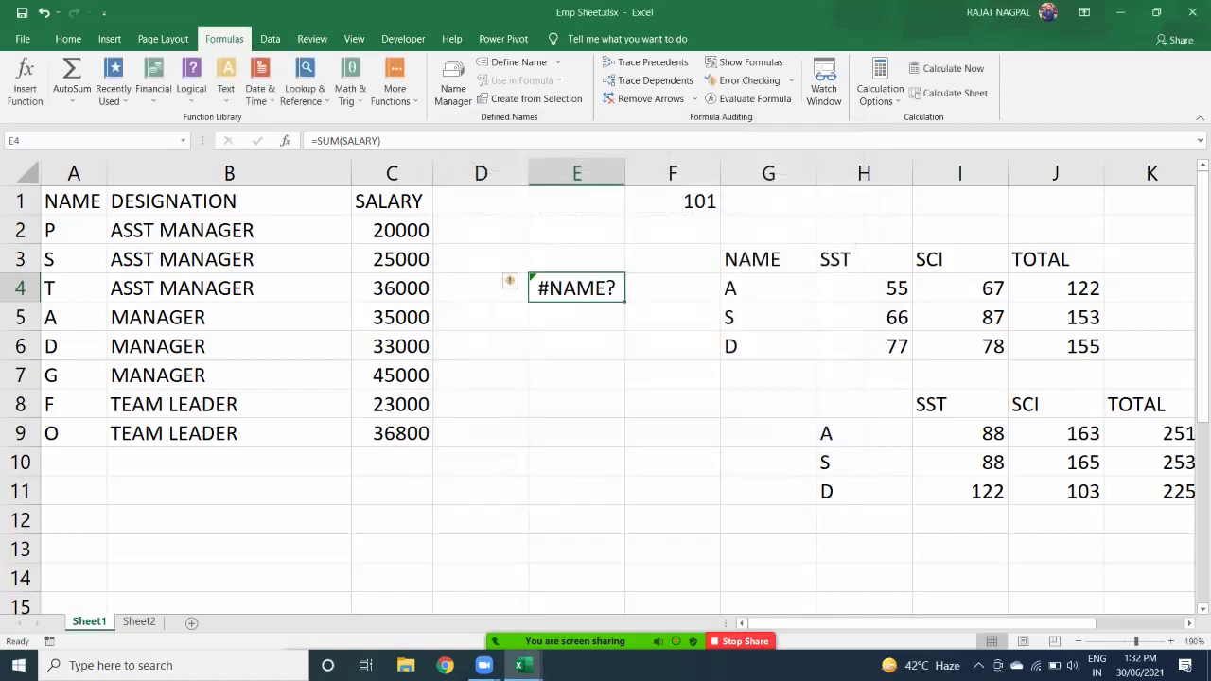
pyautogui.press('Delete')
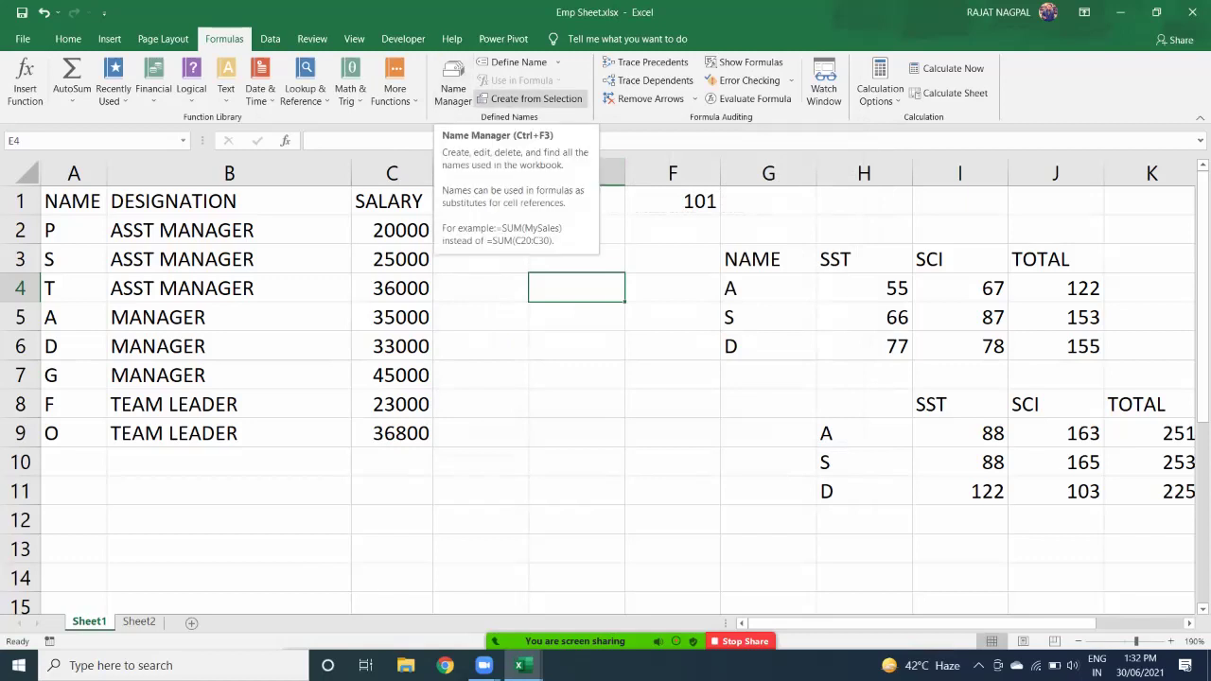
# Select the salary values in C2:C9 and name the range SALARY.
pyautogui.moveTo(392, 230); pyautogui.dragTo(391, 433)
pyautogui.click(480, 288)
pyautogui.moveTo(392, 202); pyautogui.dragTo(391, 433)
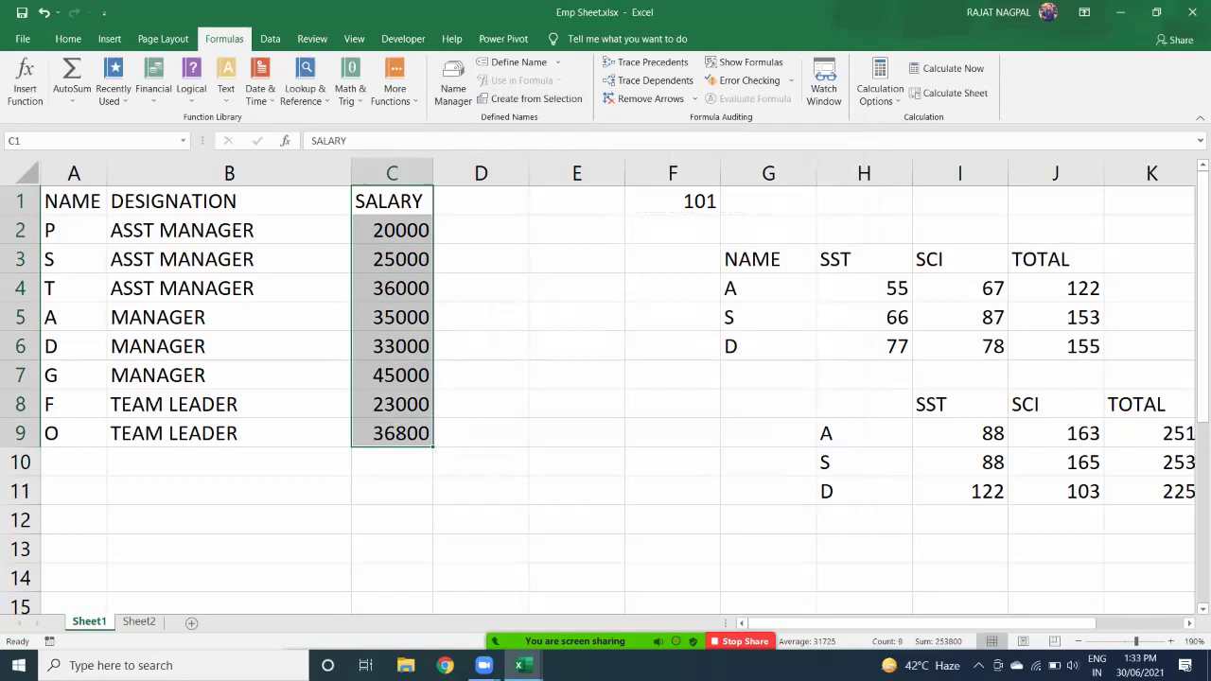
pyautogui.click(391, 230)
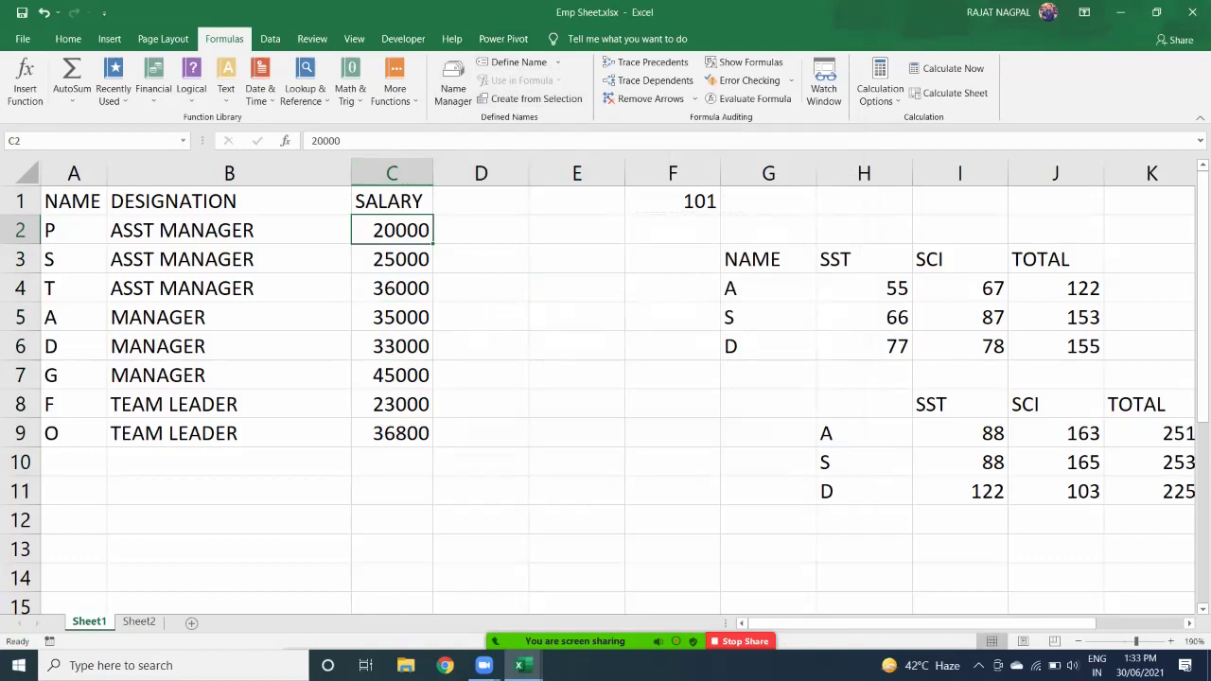
pyautogui.hotkey('shift', 'Down')
pyautogui.hotkey('shift', 'Down')
pyautogui.hotkey('shift', 'Down')
pyautogui.hotkey('shift', 'Down')
pyautogui.hotkey('shift', 'Down')
pyautogui.hotkey('shift', 'Down')
pyautogui.hotkey('shift', 'Down')
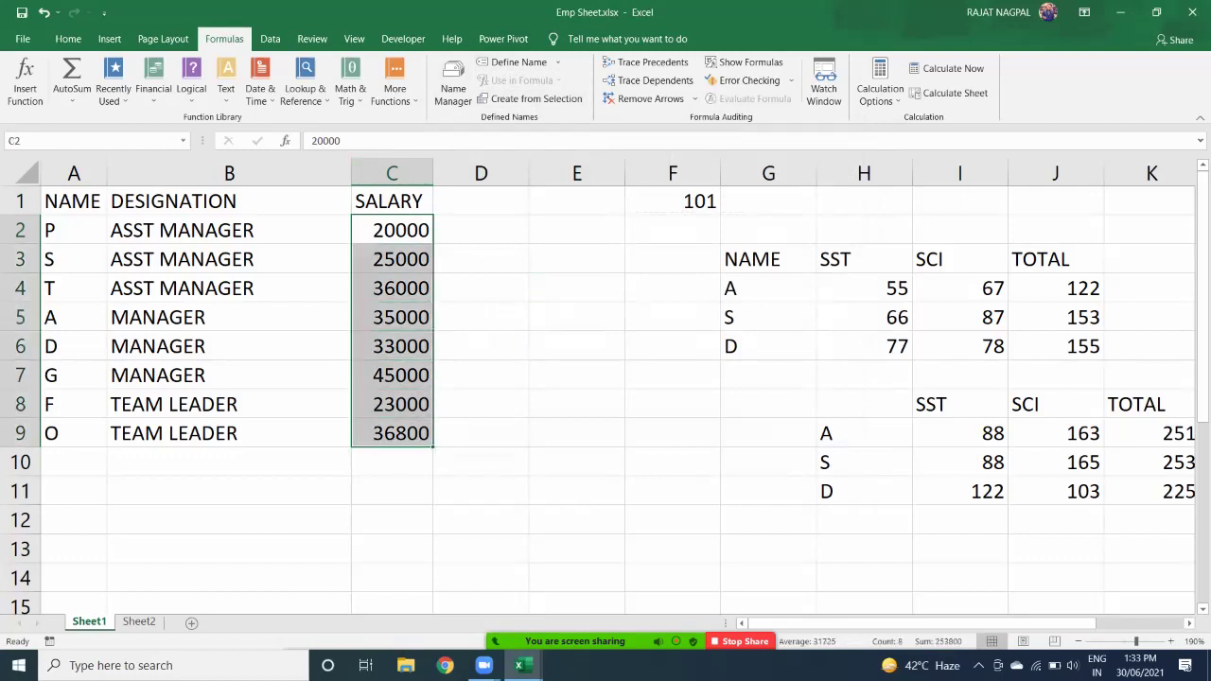
pyautogui.click(75, 141)
pyautogui.write('SALARY')
pyautogui.press('Return')
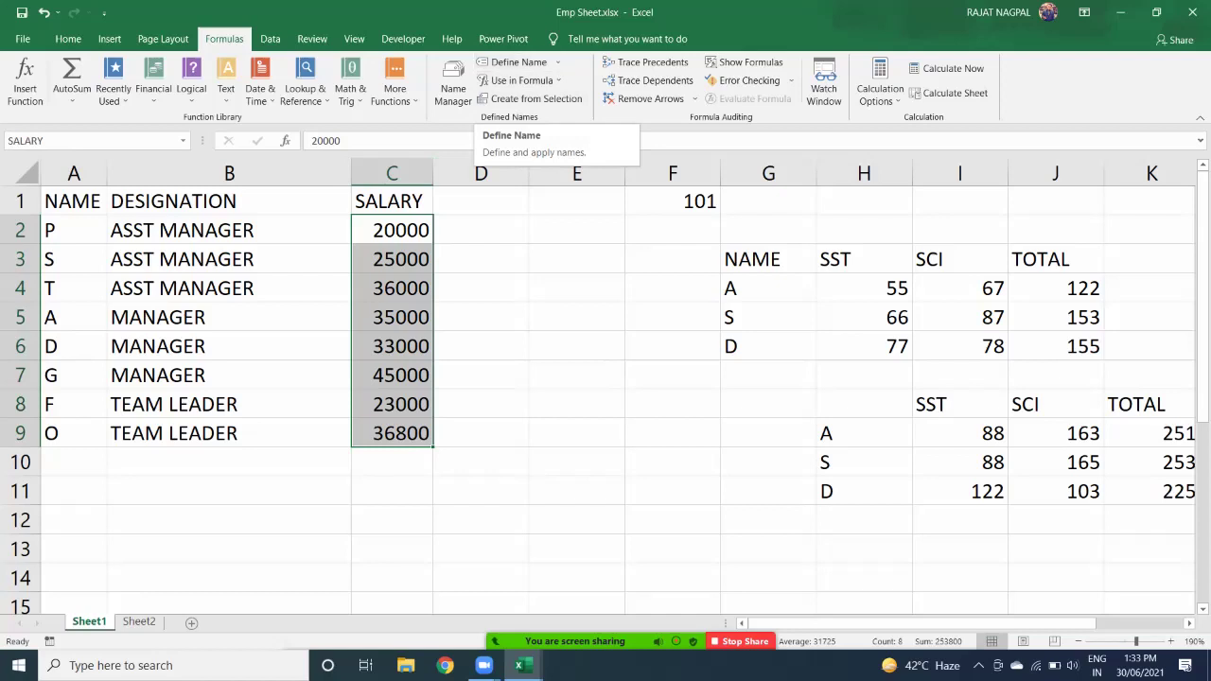
# Reselect the salary values in C2:C9 and check the name assigned to the range.
pyautogui.click(391, 231)
pyautogui.moveTo(392, 231); pyautogui.dragTo(392, 433)
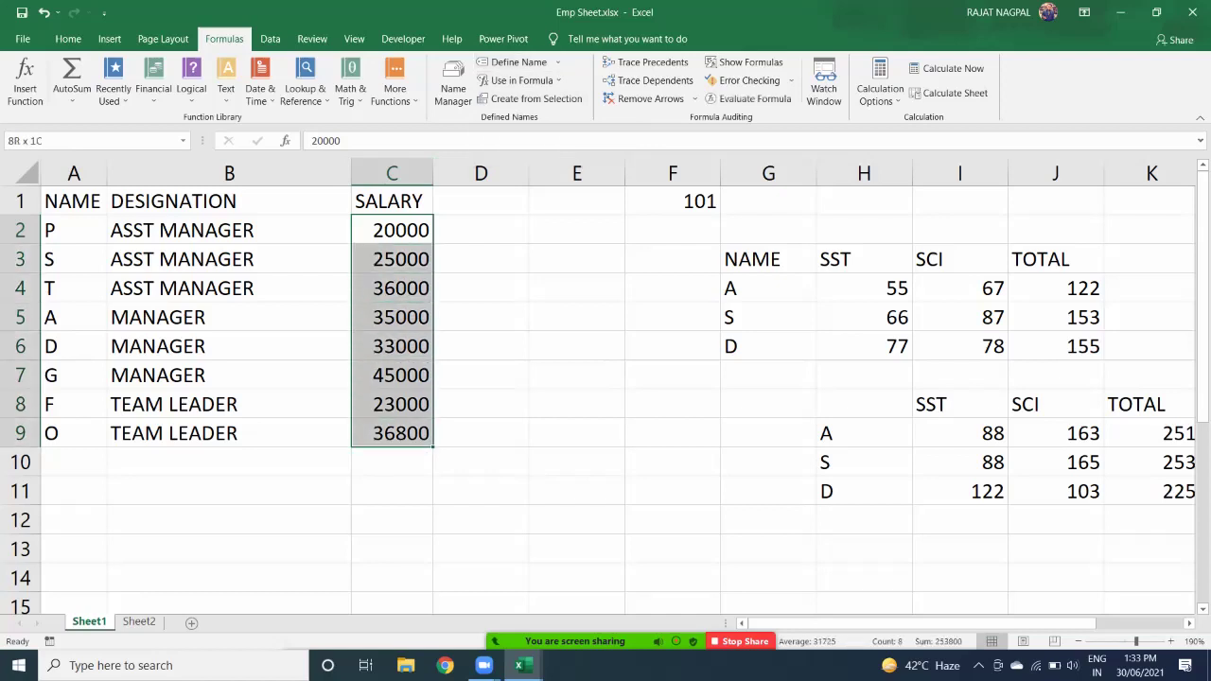
pyautogui.click(87, 141)
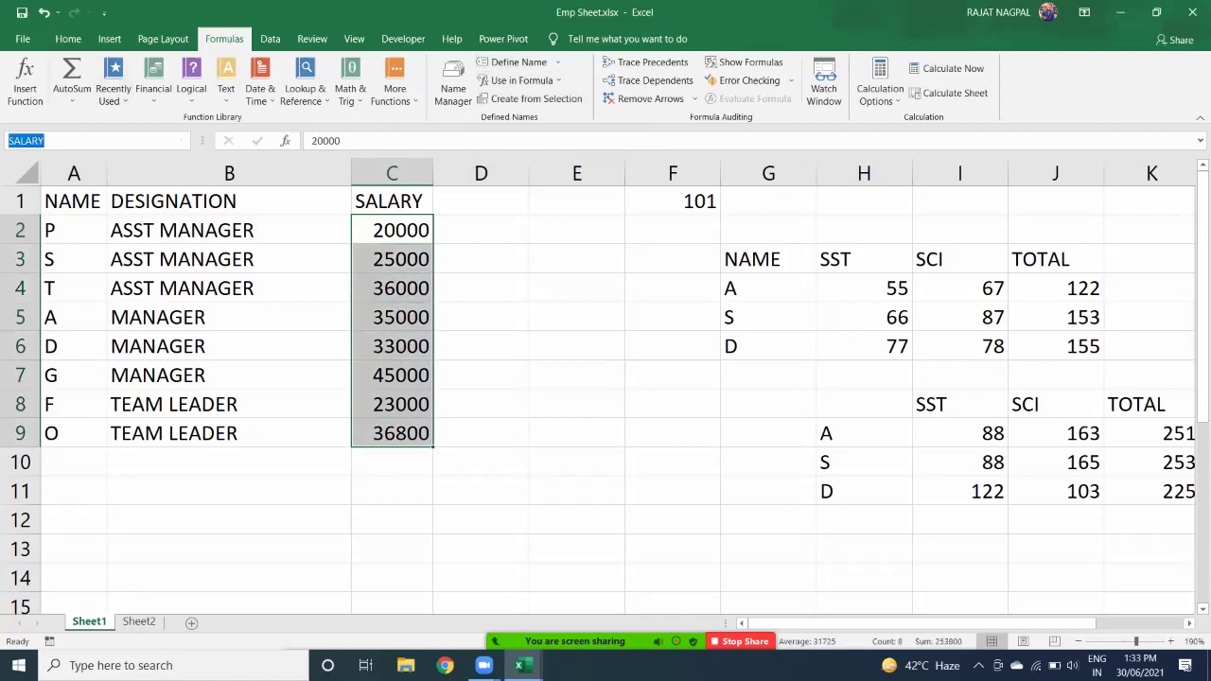
pyautogui.press('Return')
pyautogui.click(83, 141)
# Remove the SALARY name through the Name Manager and close it.
pyautogui.click(454, 88)
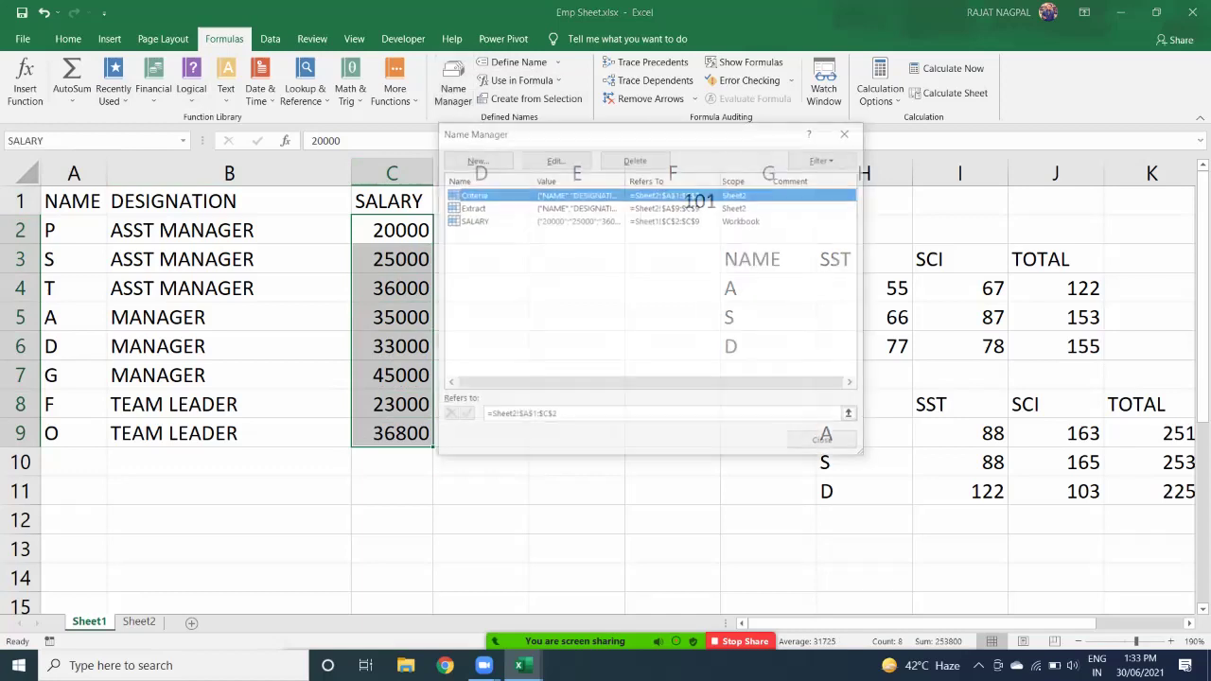
pyautogui.click(635, 158)
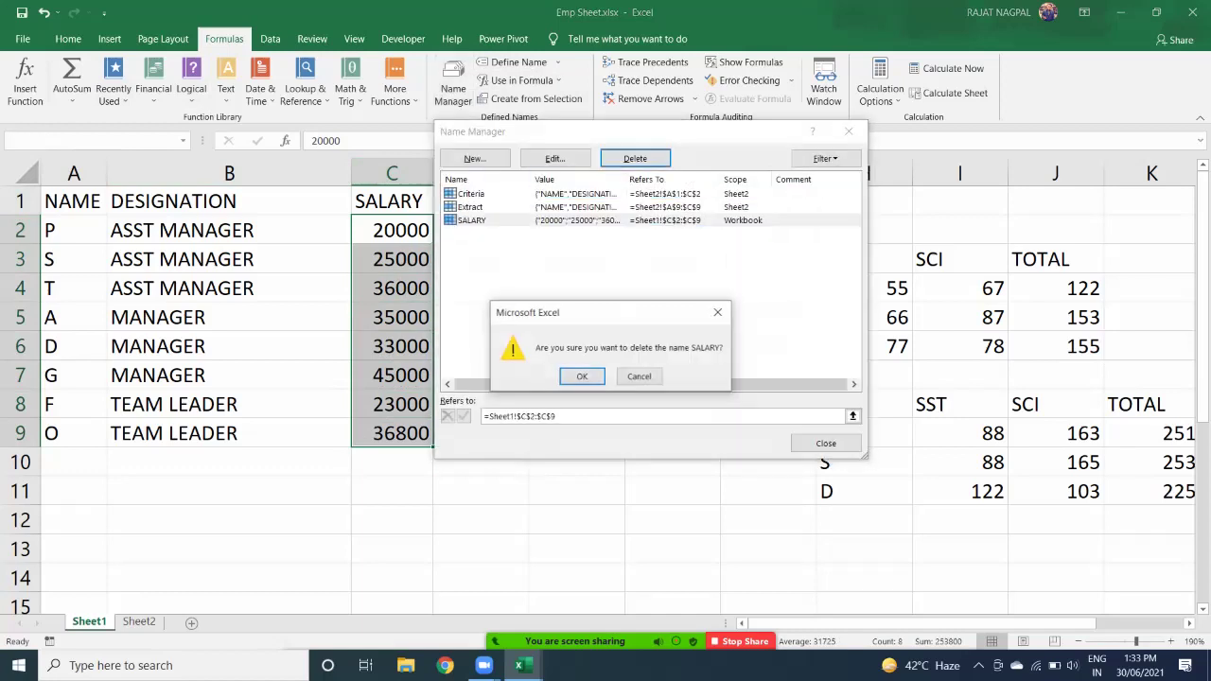
pyautogui.click(575, 376)
pyautogui.click(826, 443)
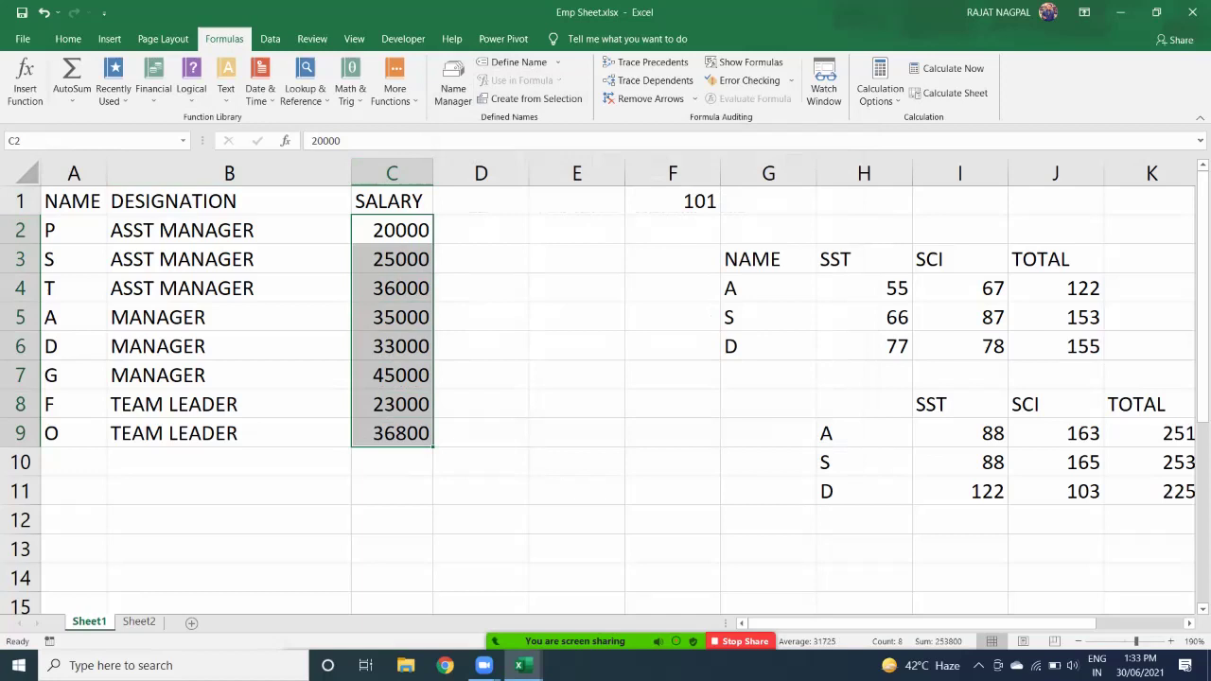
# Select the salary column with its heading, C1:C9, and view the Create from Selection options without creating a name.
pyautogui.click(481, 259)
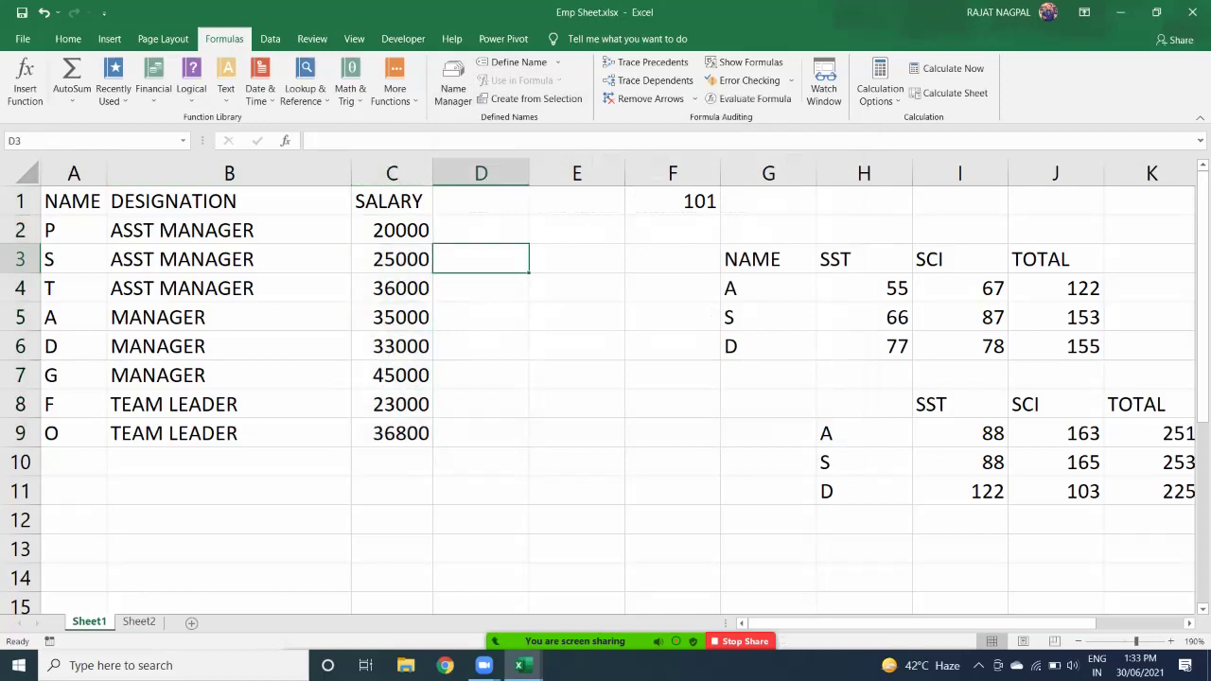
pyautogui.moveTo(392, 201); pyautogui.dragTo(391, 433)
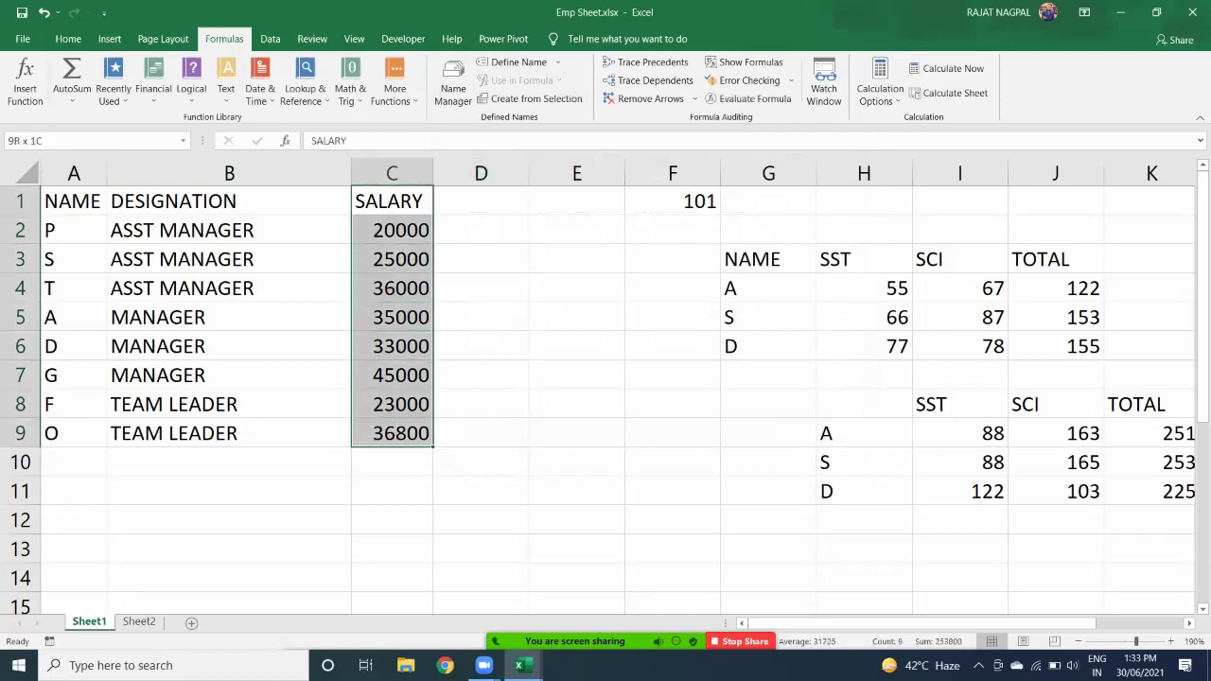
pyautogui.moveTo(392, 201); pyautogui.dragTo(392, 433)
pyautogui.click(392, 346)
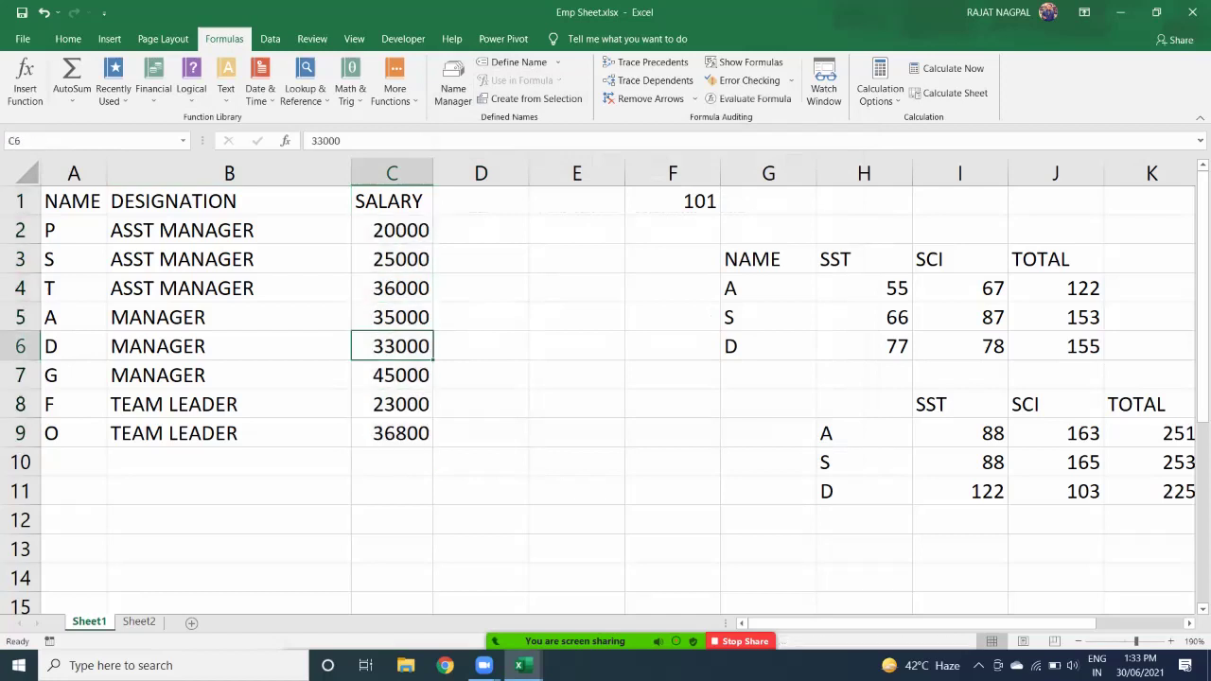
pyautogui.moveTo(392, 230); pyautogui.dragTo(392, 434)
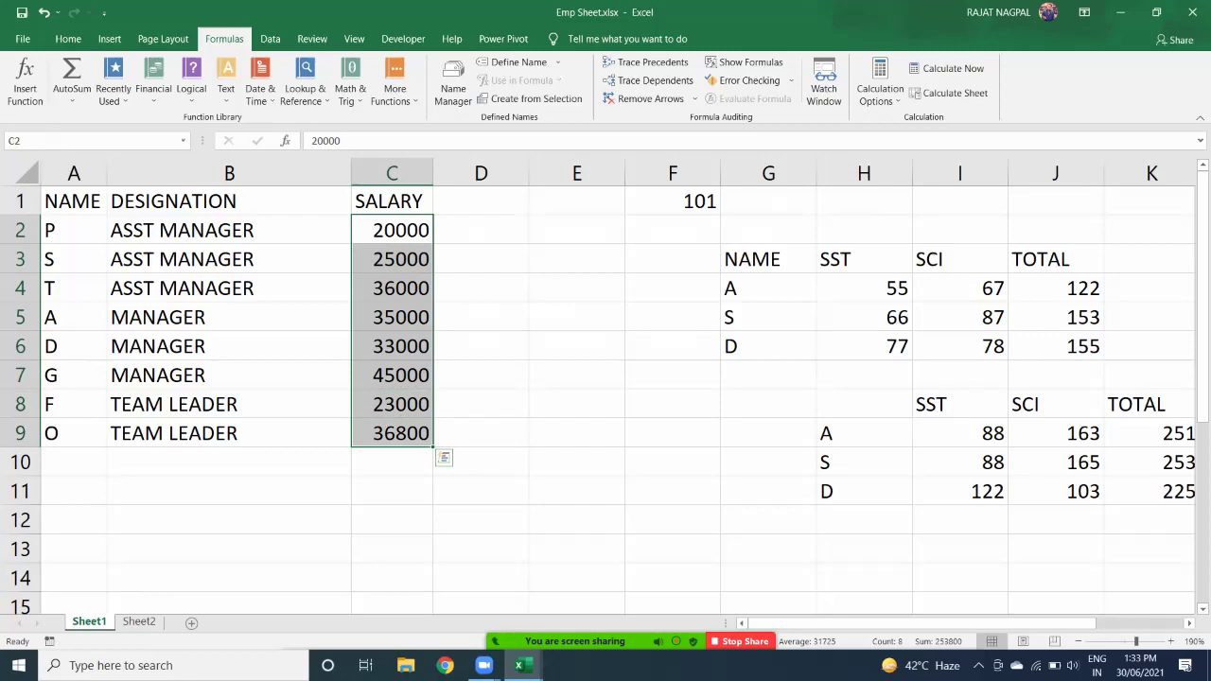
pyautogui.moveTo(392, 200); pyautogui.dragTo(391, 433)
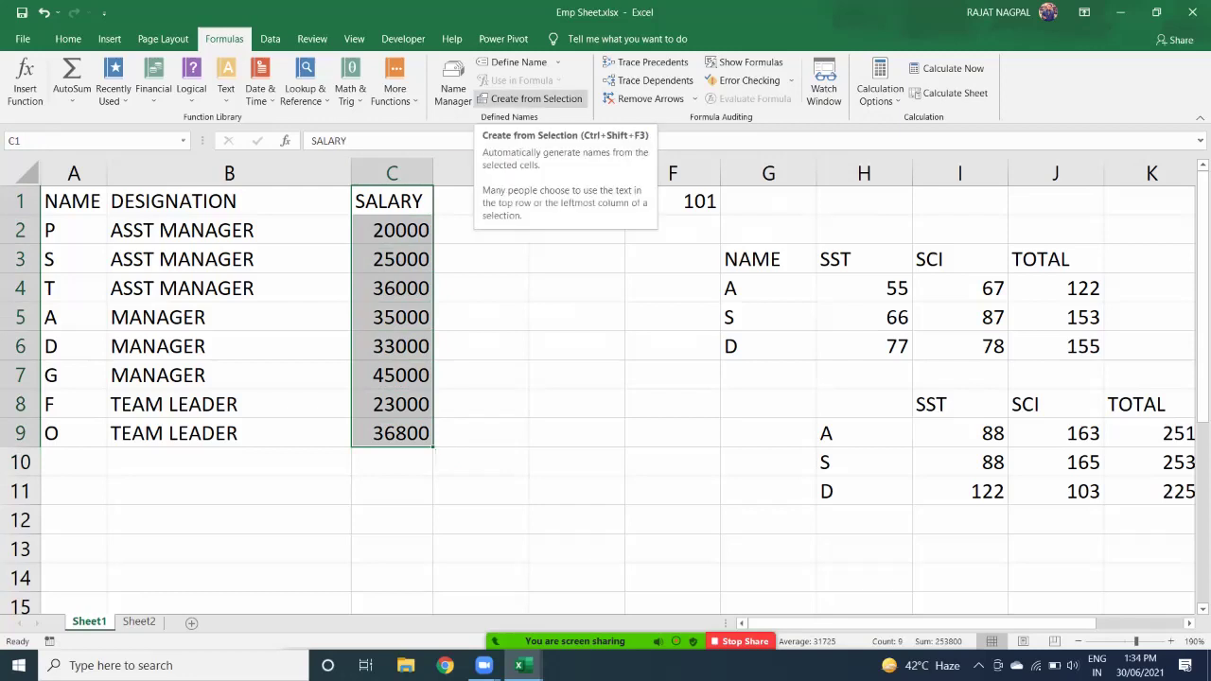
pyautogui.click(536, 98)
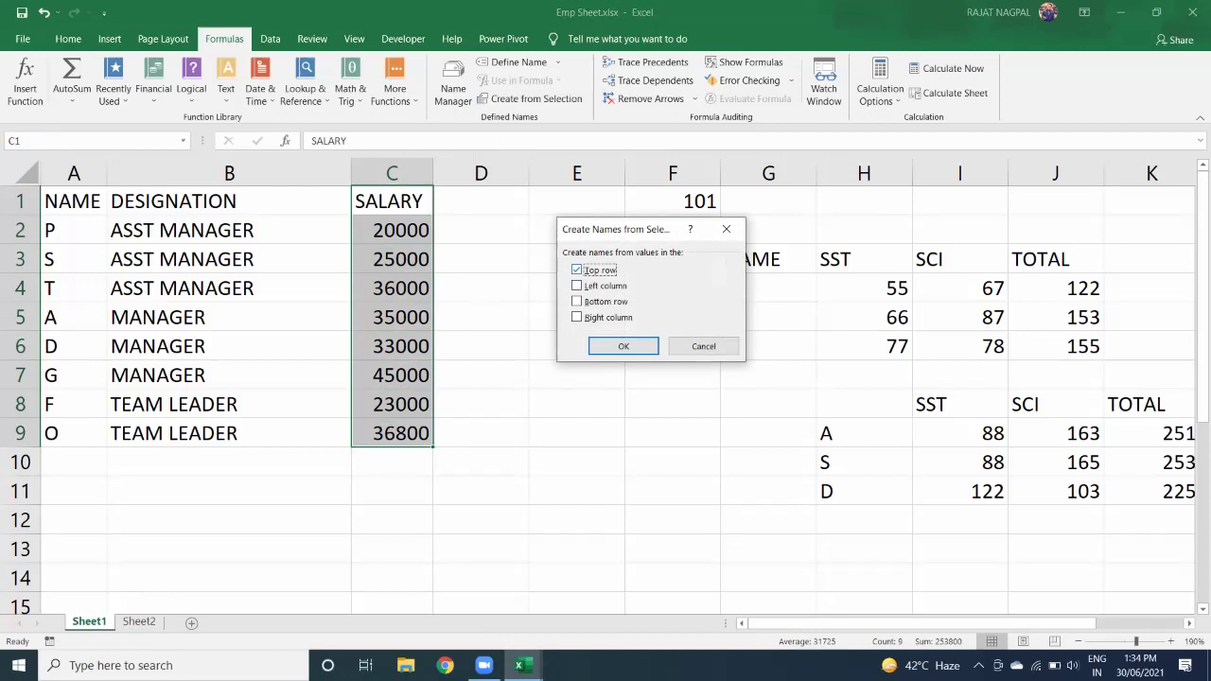
pyautogui.press('Escape')
# Create a name from the selection C1:C9, using the heading in the top row.
pyautogui.moveTo(391, 201); pyautogui.dragTo(392, 433)
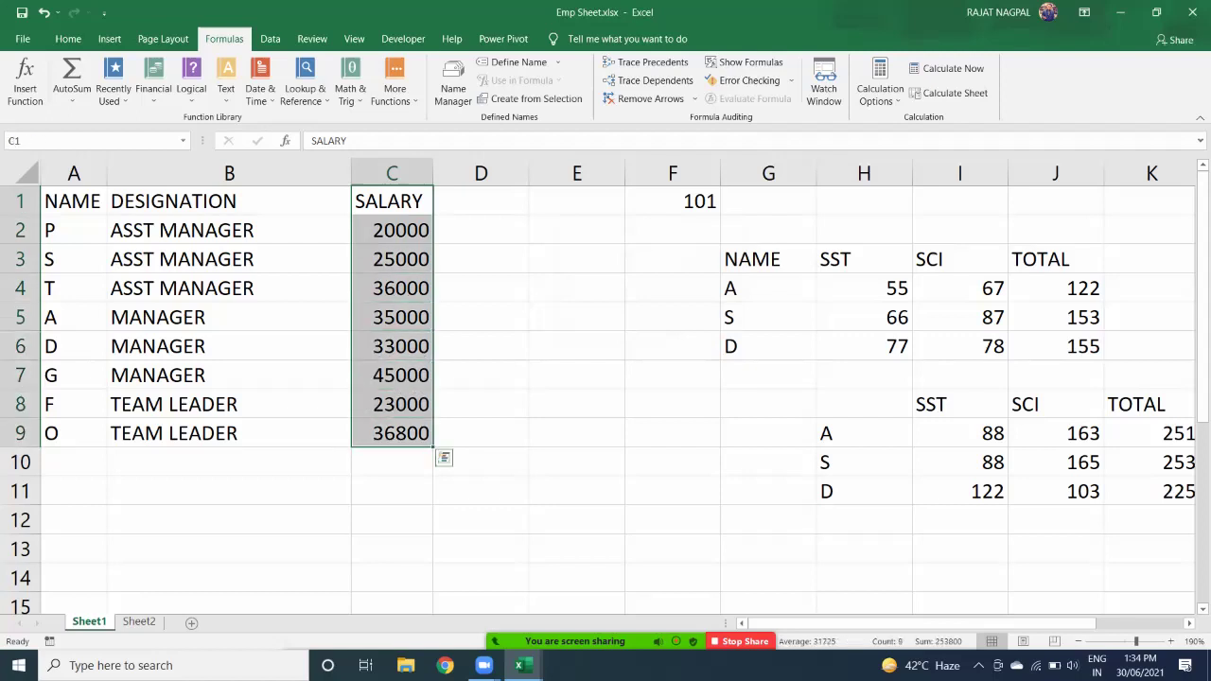
pyautogui.click(535, 98)
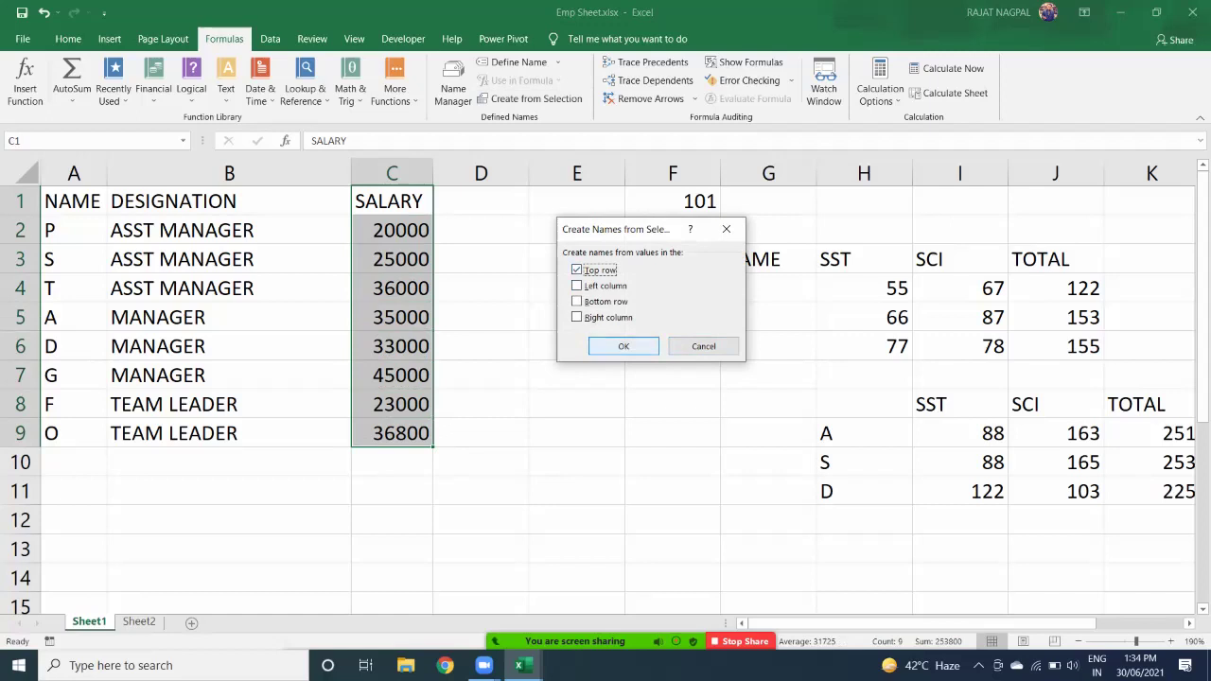
pyautogui.click(624, 346)
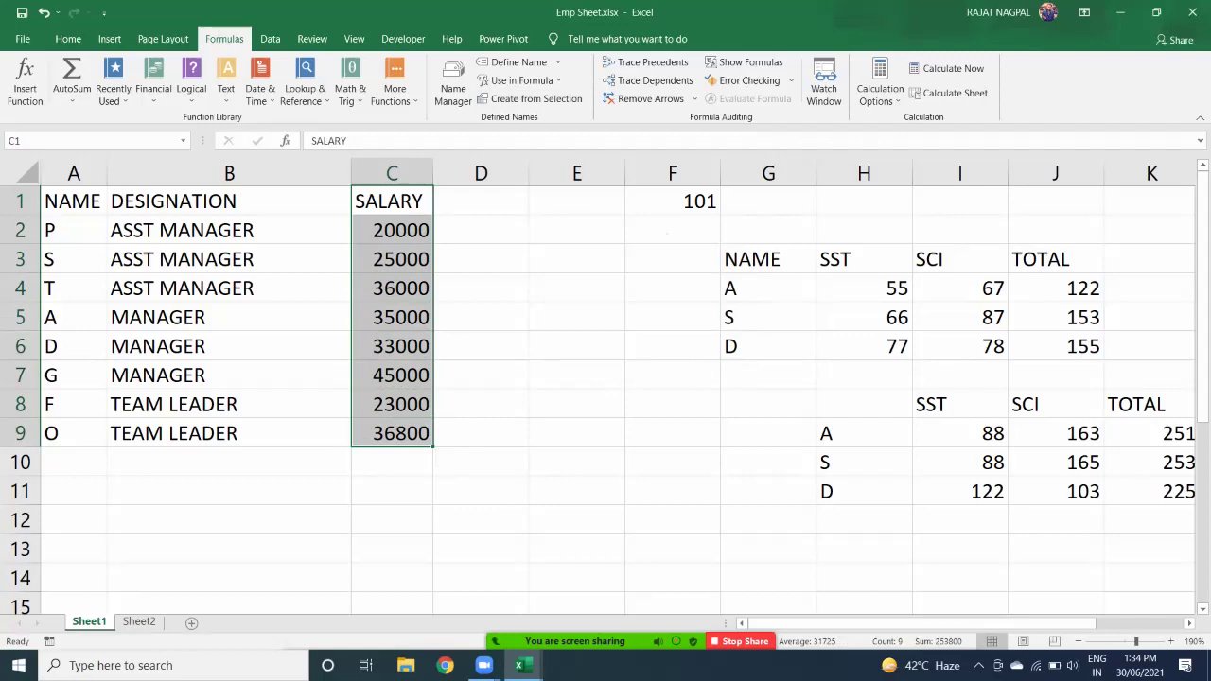
# Select the salary values in C2:C9 to check the name generated from the heading.
pyautogui.moveTo(392, 230); pyautogui.dragTo(392, 434)
pyautogui.click(89, 141)
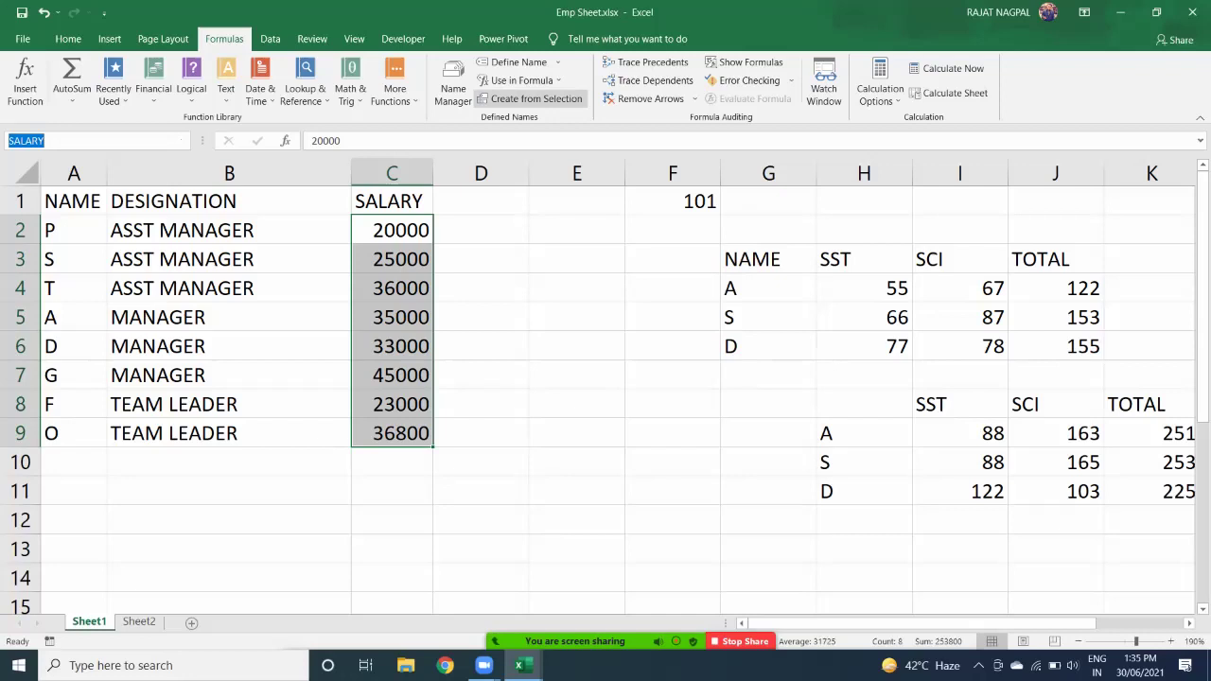
pyautogui.click(392, 259)
pyautogui.moveTo(391, 230); pyautogui.dragTo(392, 433)
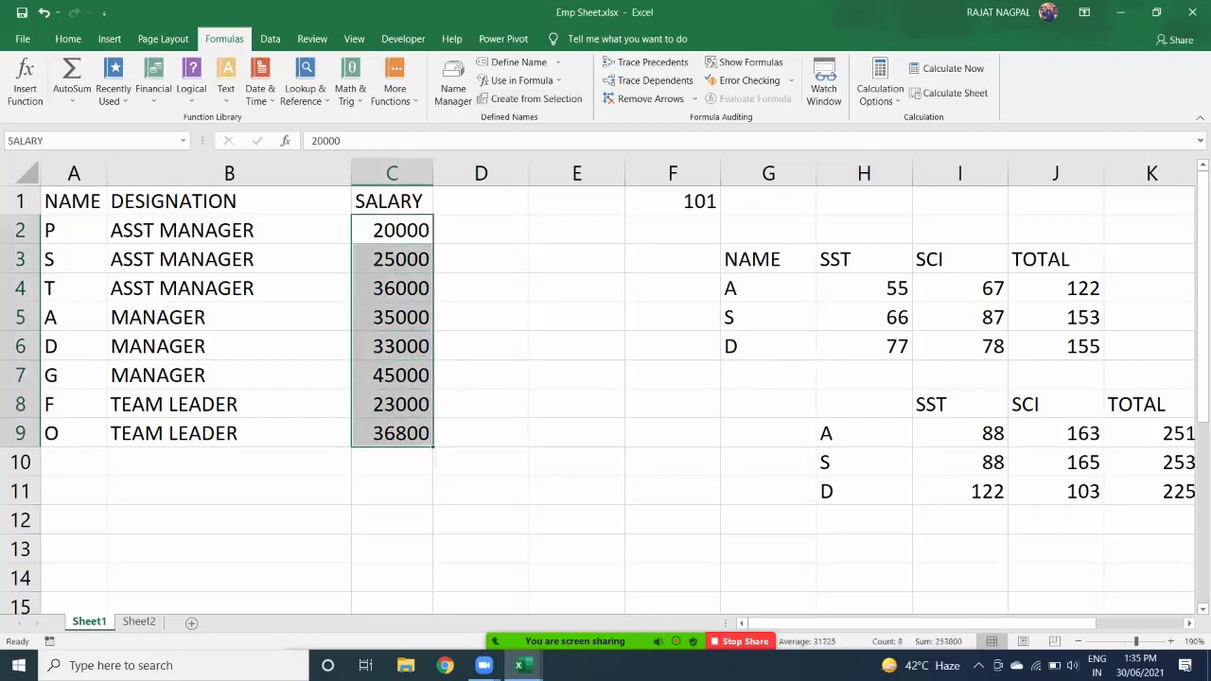
# Review the Create from Selection options for C1:C9 without applying them, and recheck the name of C2:C9.
pyautogui.moveTo(391, 202); pyautogui.dragTo(392, 434)
pyautogui.click(391, 346)
pyautogui.moveTo(391, 202); pyautogui.dragTo(392, 433)
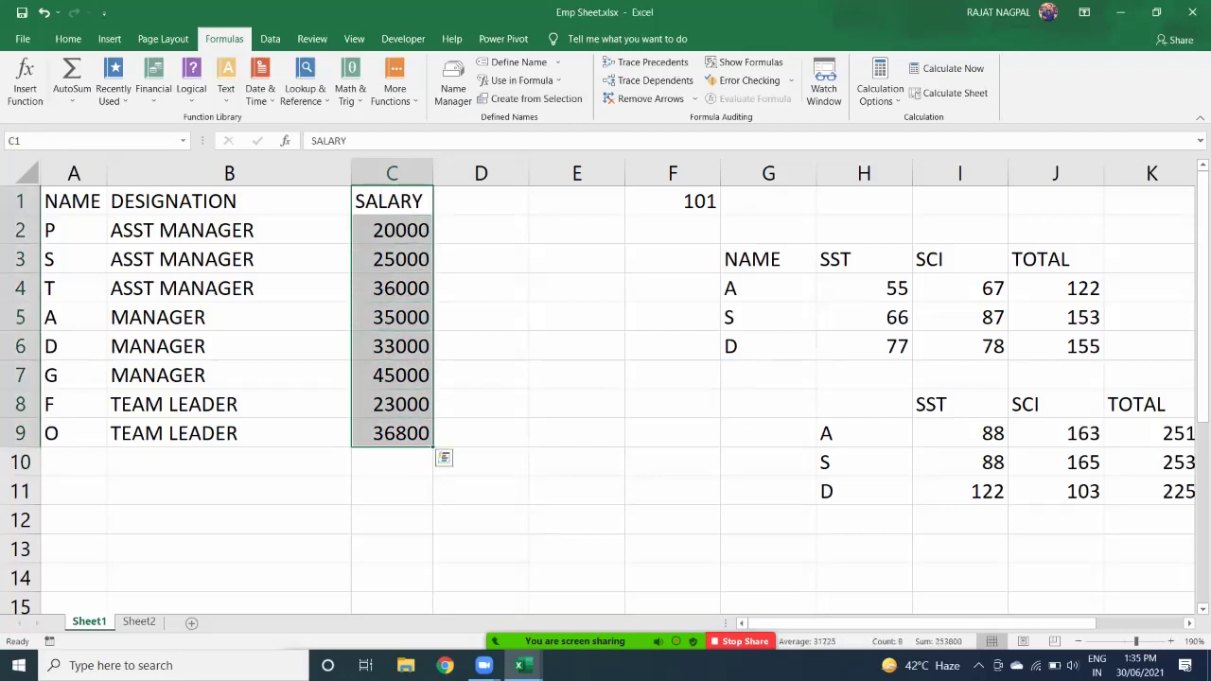
pyautogui.click(535, 99)
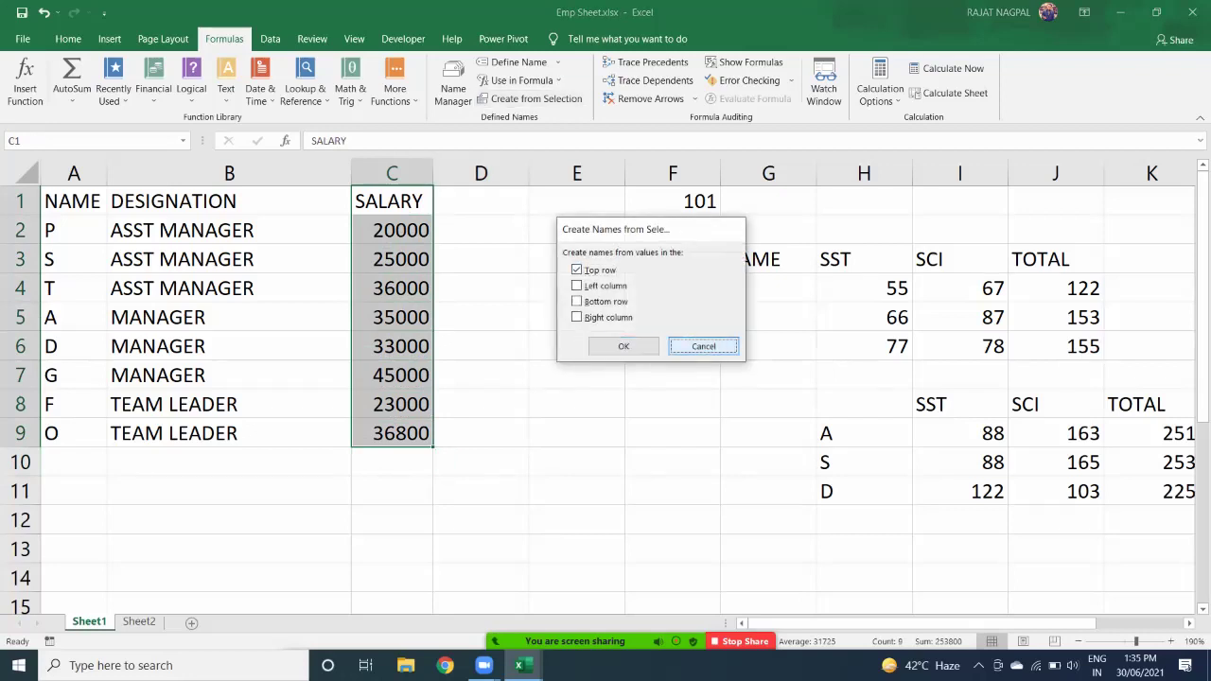
pyautogui.click(703, 347)
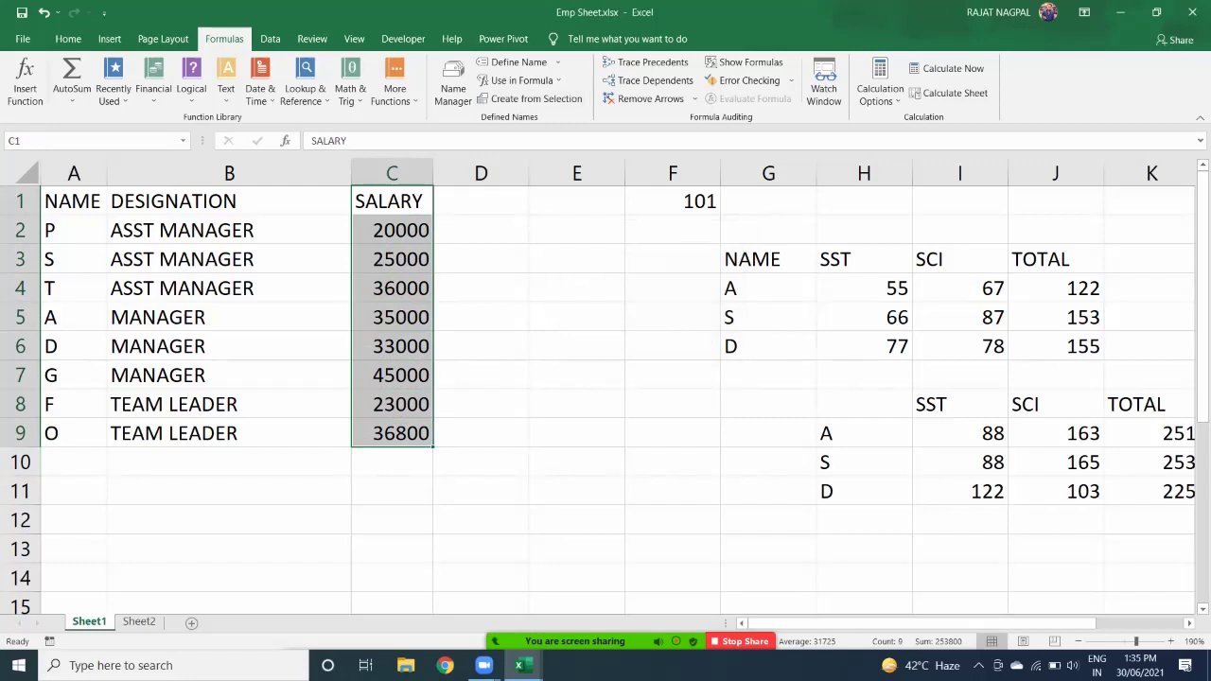
pyautogui.moveTo(391, 230); pyautogui.dragTo(391, 433)
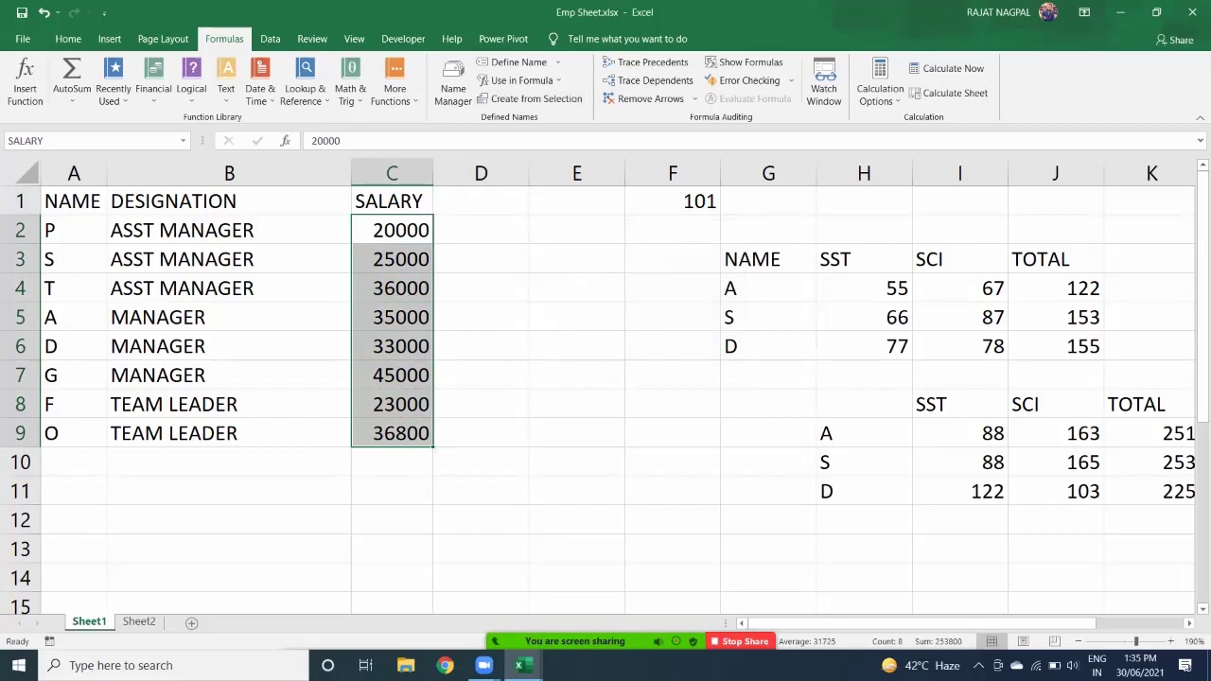
# Create a name for the designation column from B1:B9 using its top row heading, and check the name of B2:B9.
pyautogui.moveTo(229, 202); pyautogui.dragTo(229, 434)
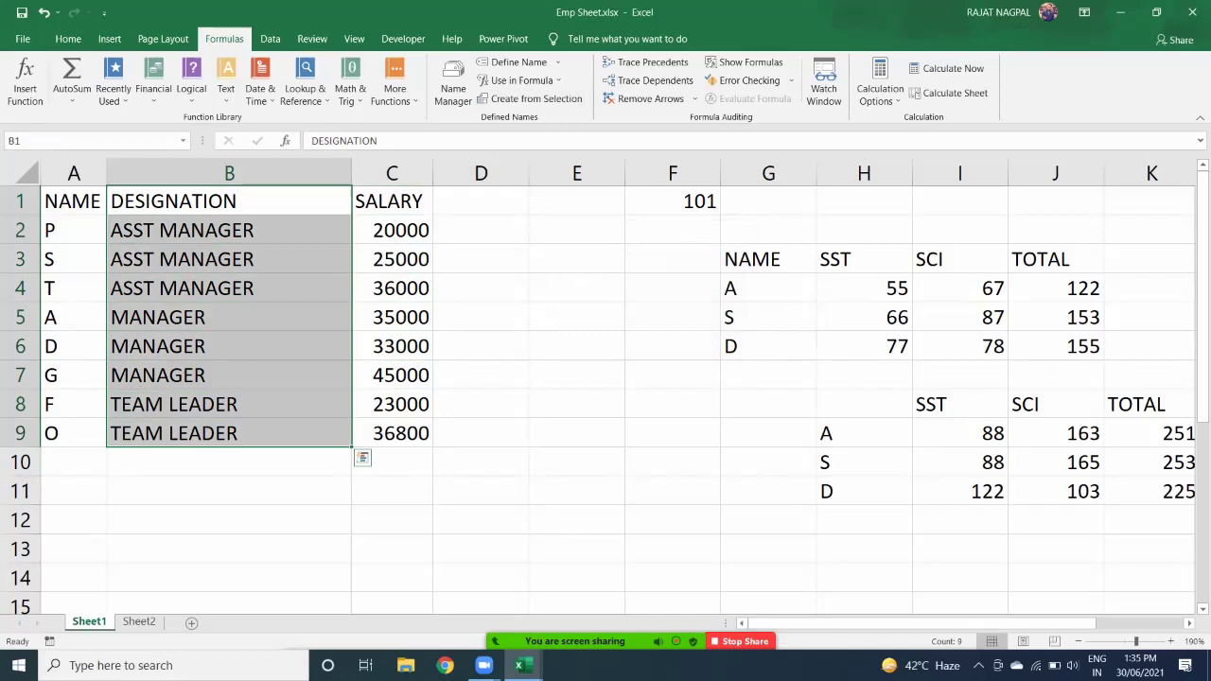
pyautogui.click(529, 99)
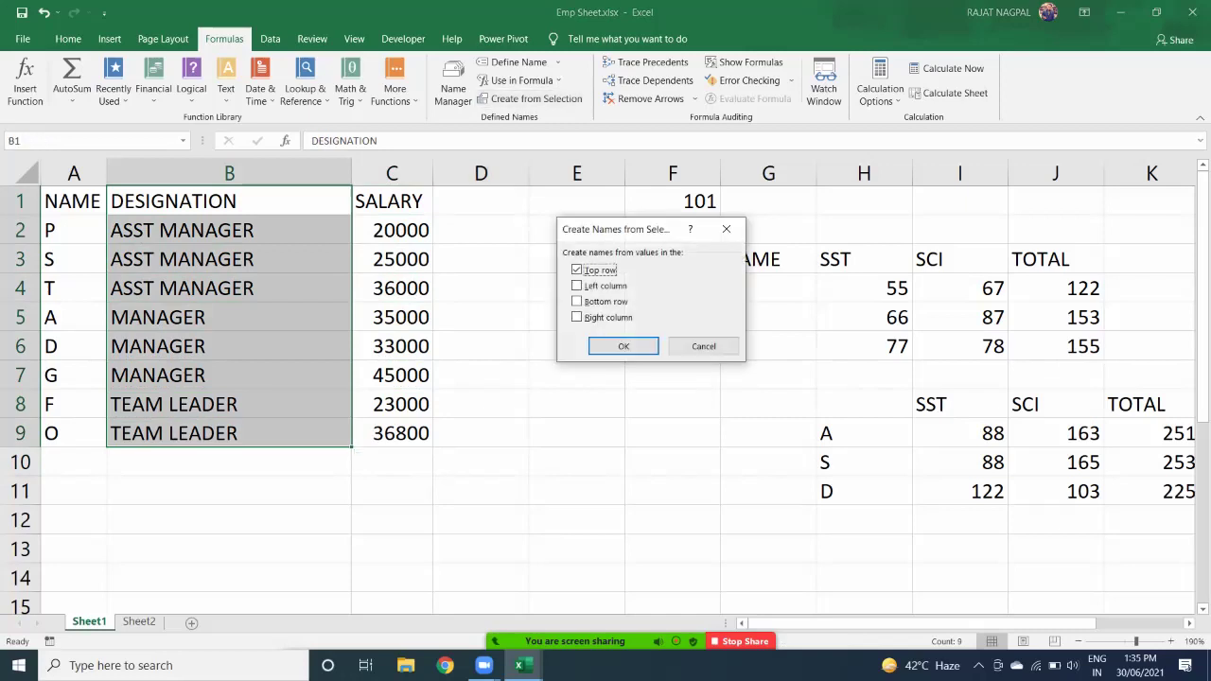
pyautogui.click(623, 346)
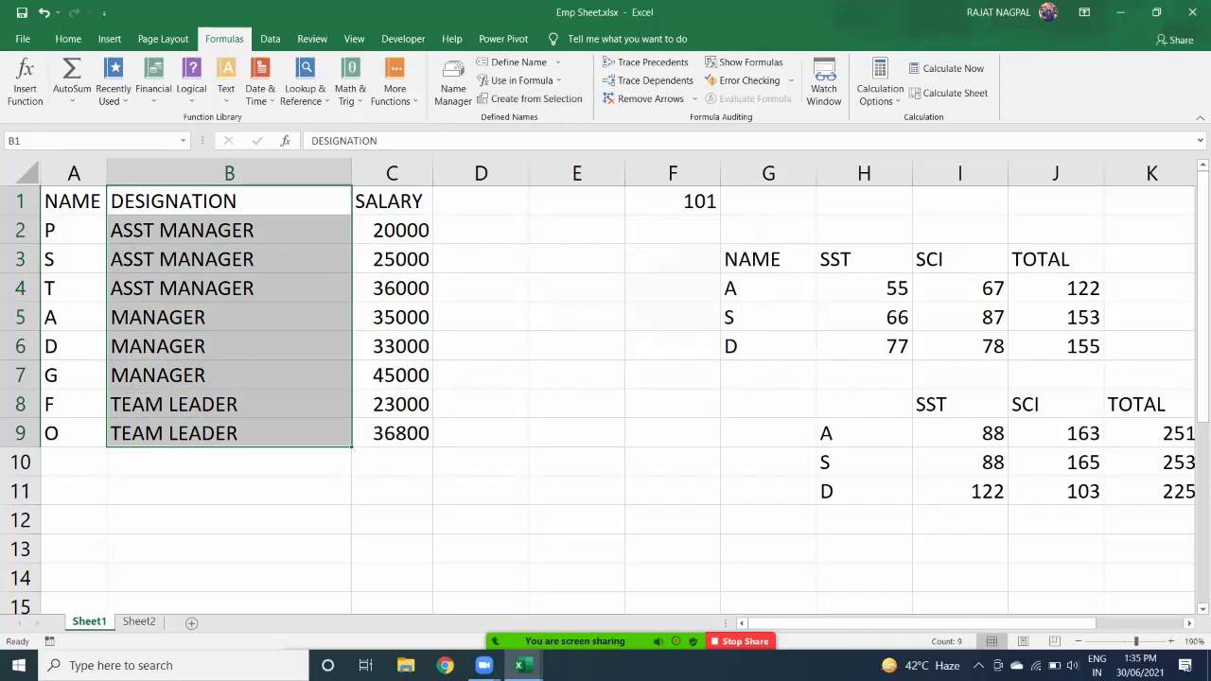
pyautogui.moveTo(189, 230); pyautogui.dragTo(189, 433)
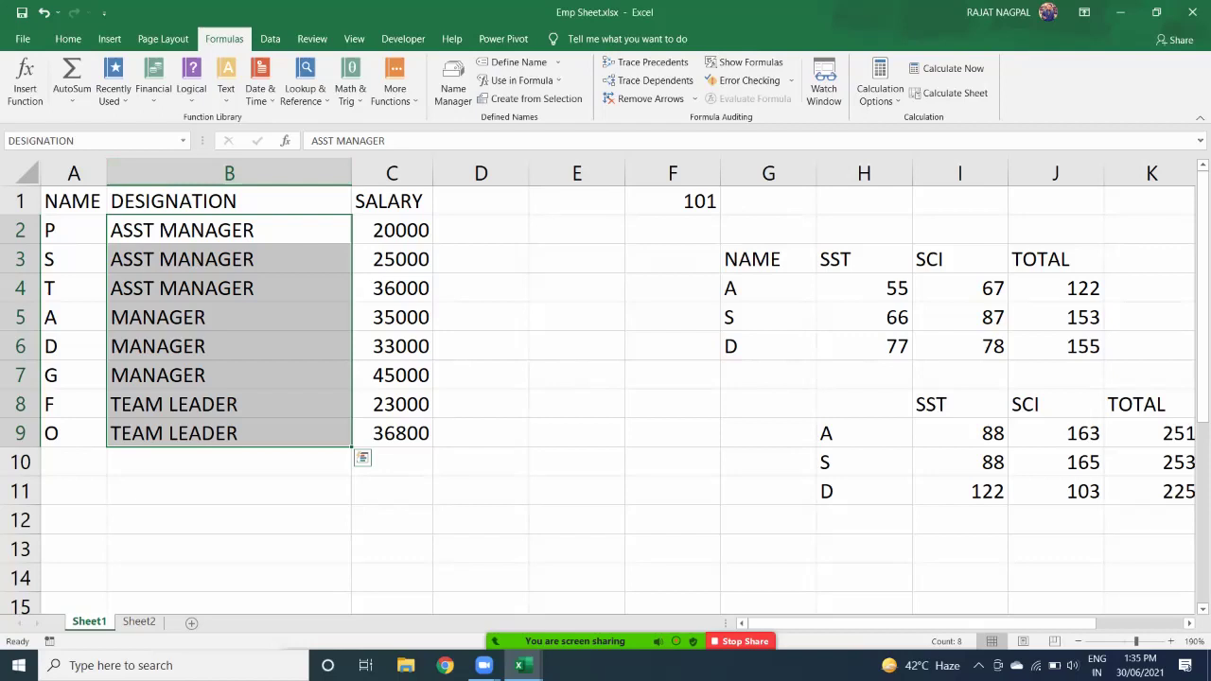
pyautogui.click(104, 141)
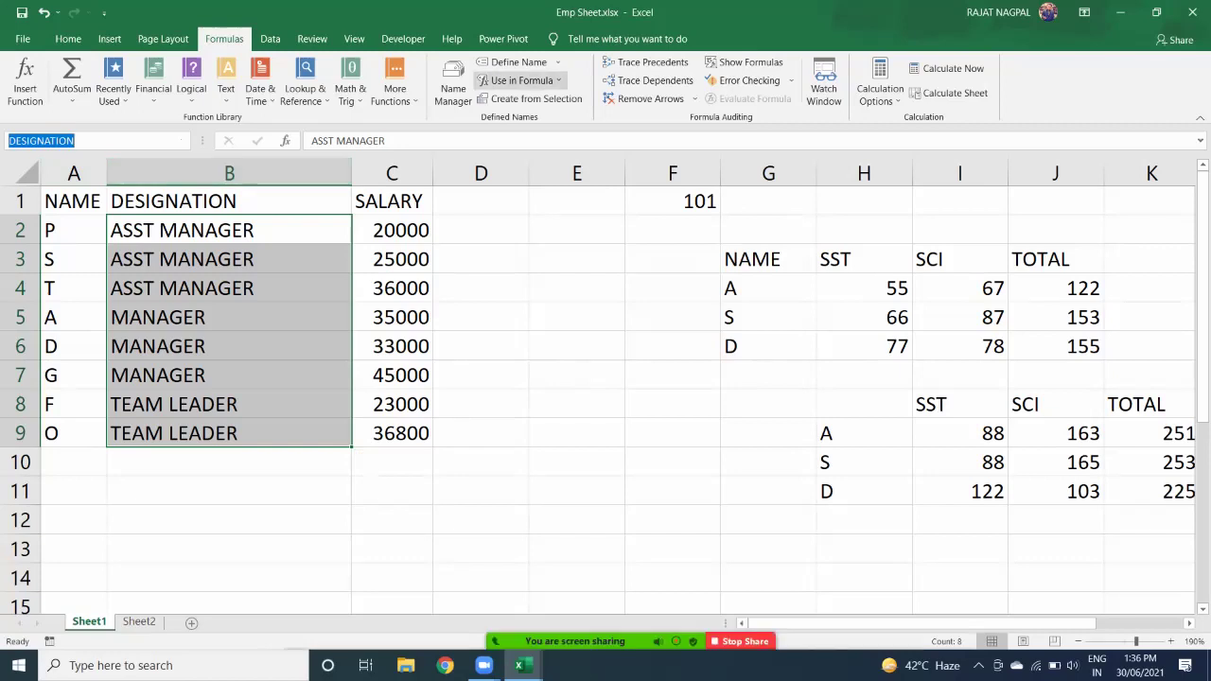
# Begin a SUM formula in E4 with SALARY entered directly as its argument, and clear the argument back to =SUM(.
pyautogui.click(576, 288)
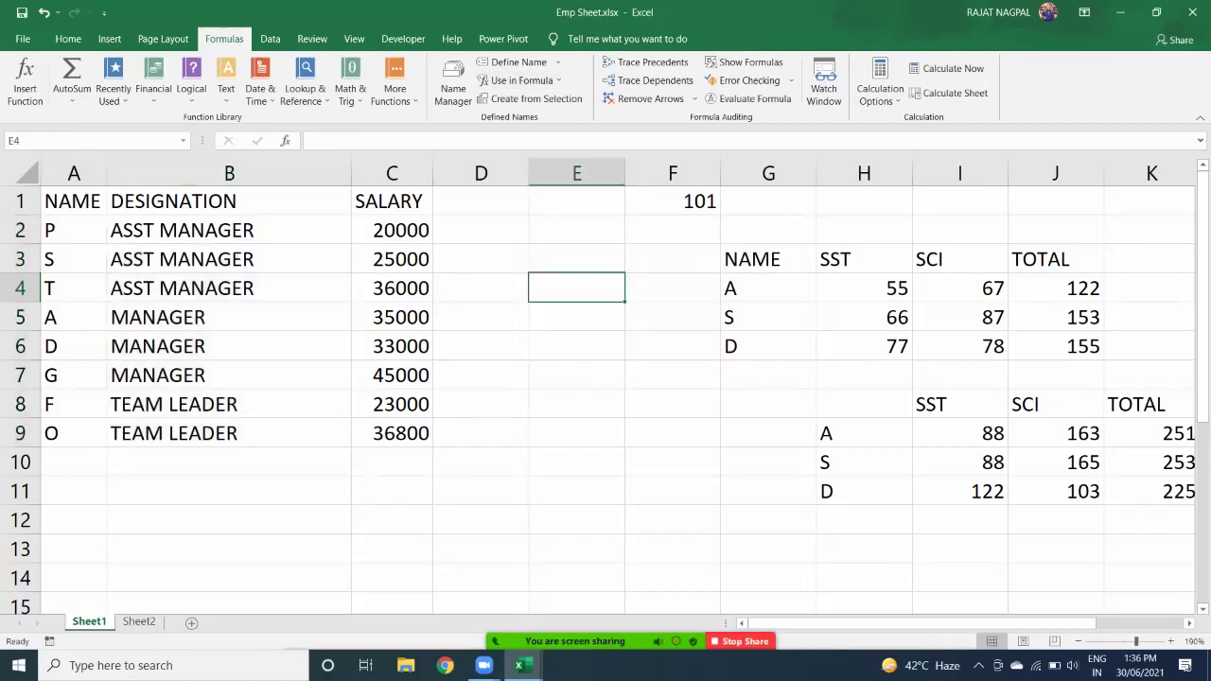
pyautogui.write('=SUM')
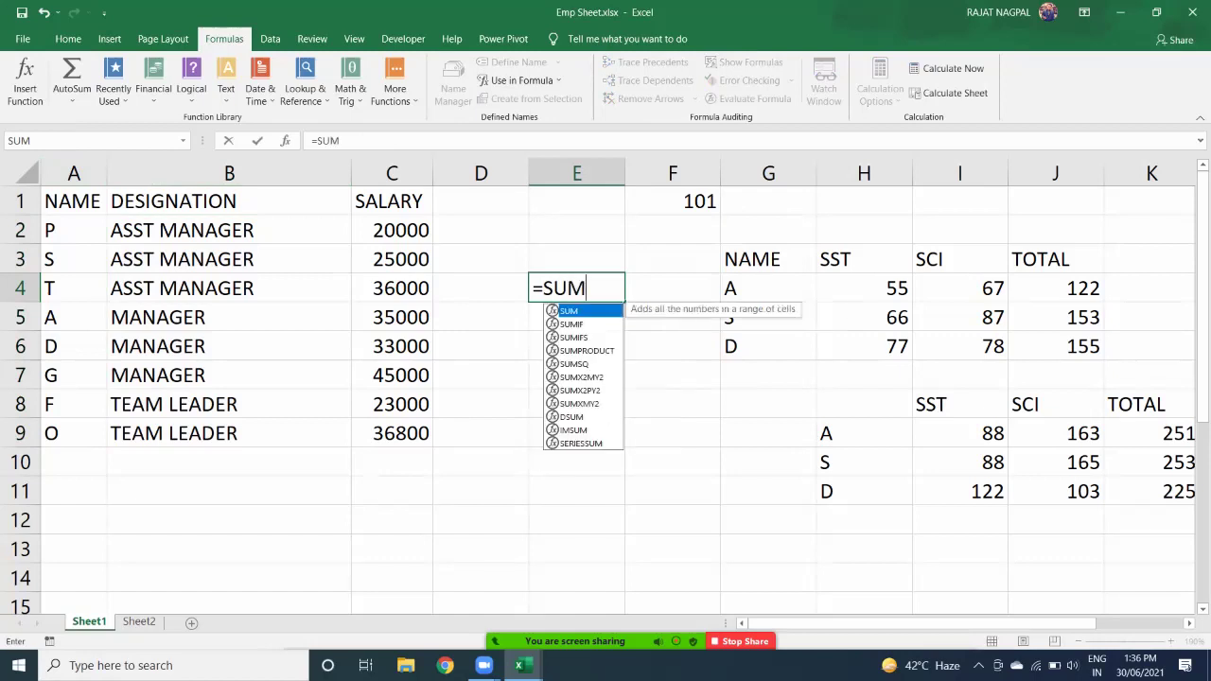
pyautogui.write('(SALARY)')
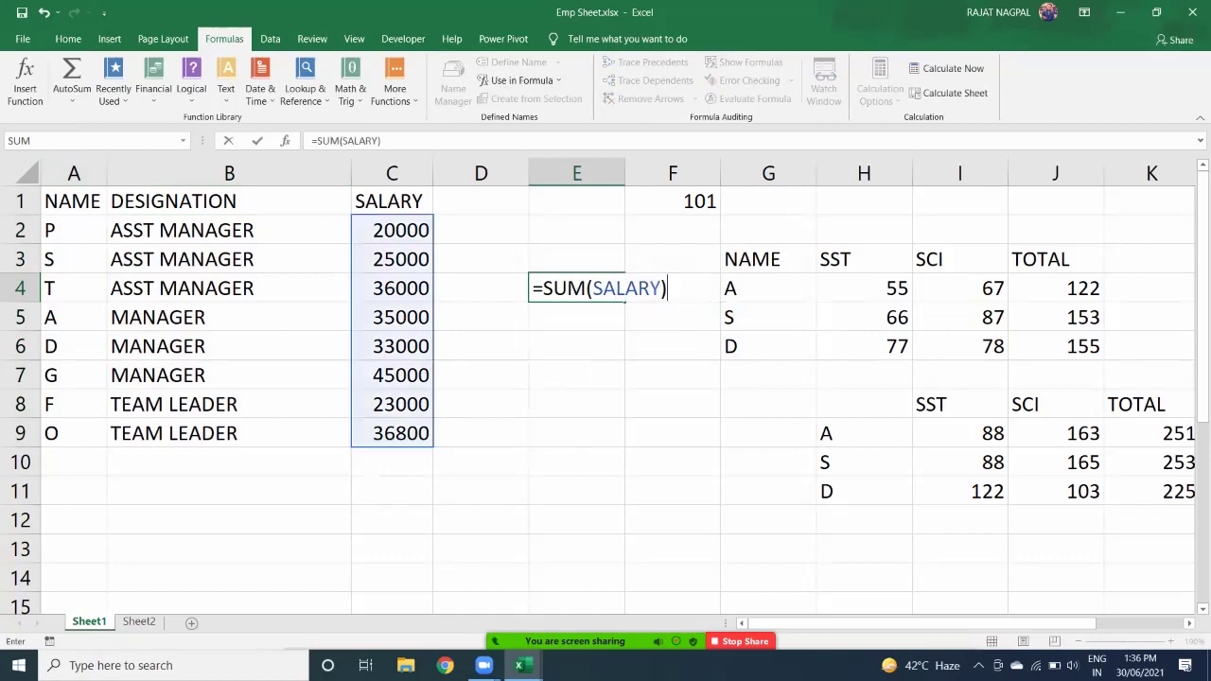
pyautogui.press('BackSpace')
pyautogui.press('BackSpace')
pyautogui.press('BackSpace')
pyautogui.press('BackSpace')
pyautogui.press('BackSpace')
pyautogui.press('BackSpace')
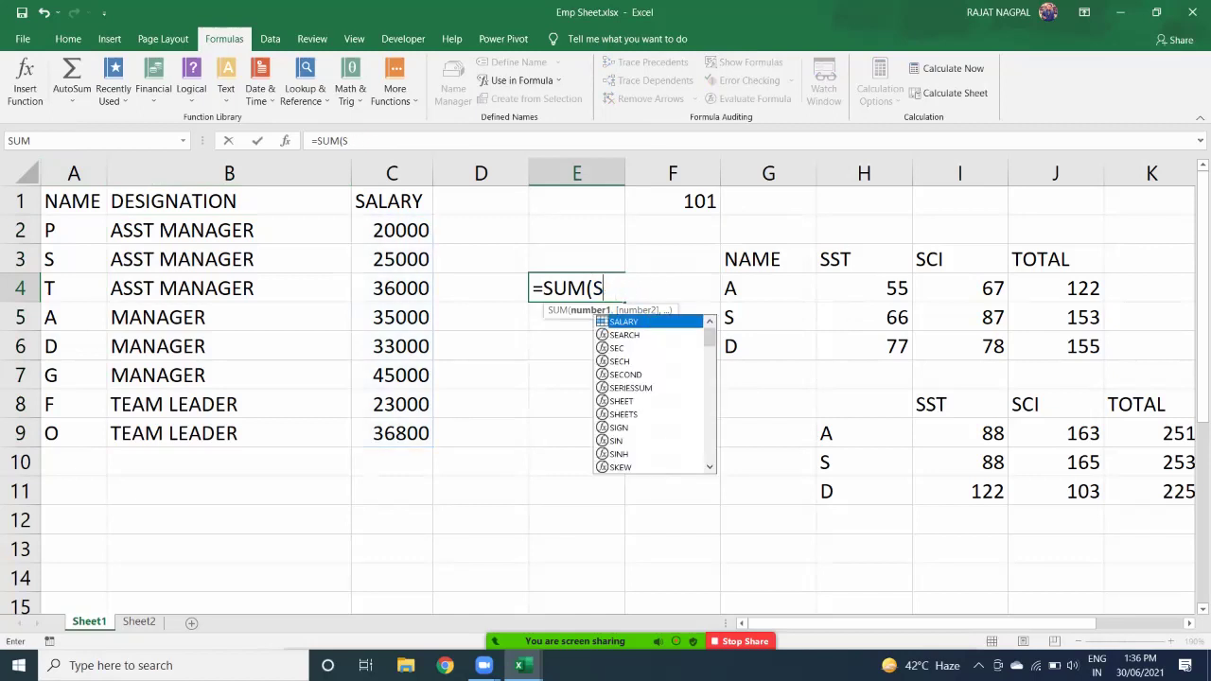
pyautogui.press('BackSpace')
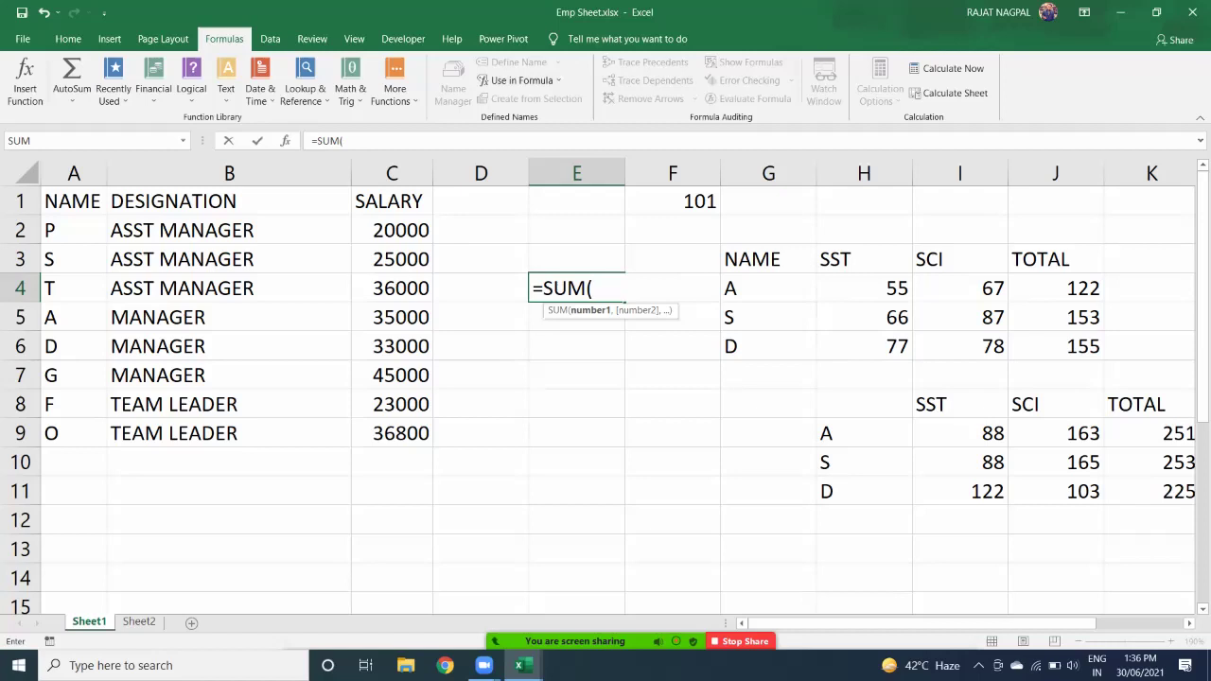
# Complete the SUM formula in E4 by inserting the defined name SALARY with Use in Formula.
pyautogui.click(522, 80)
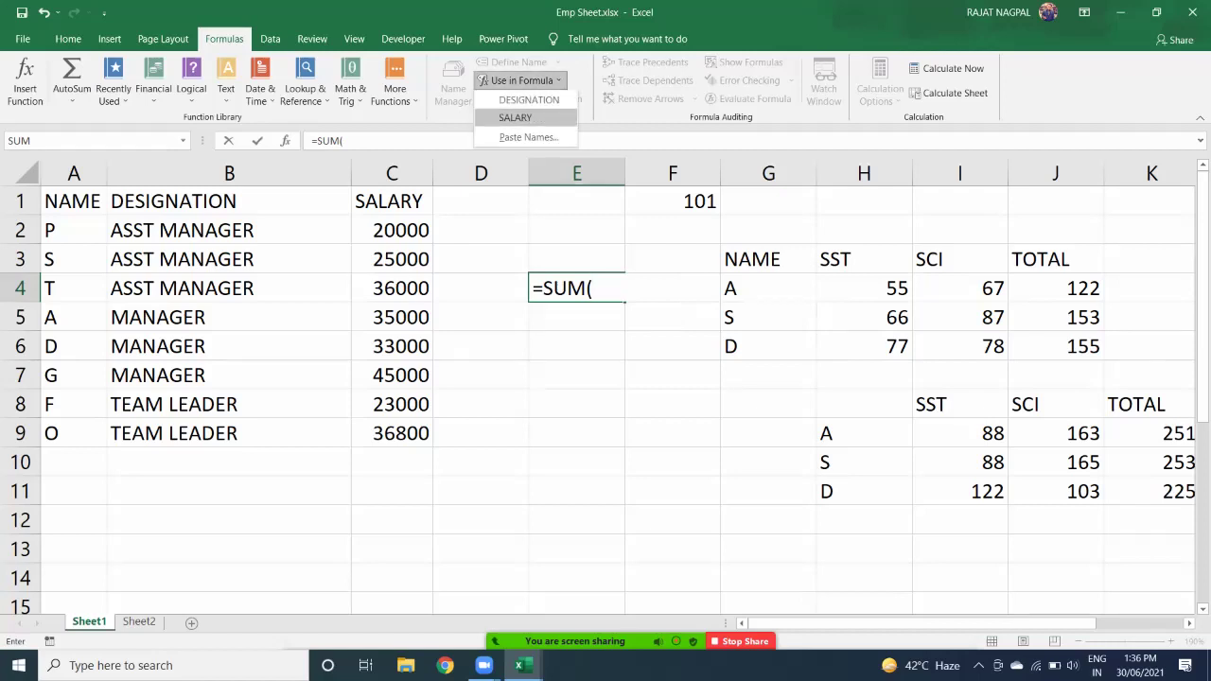
pyautogui.click(515, 118)
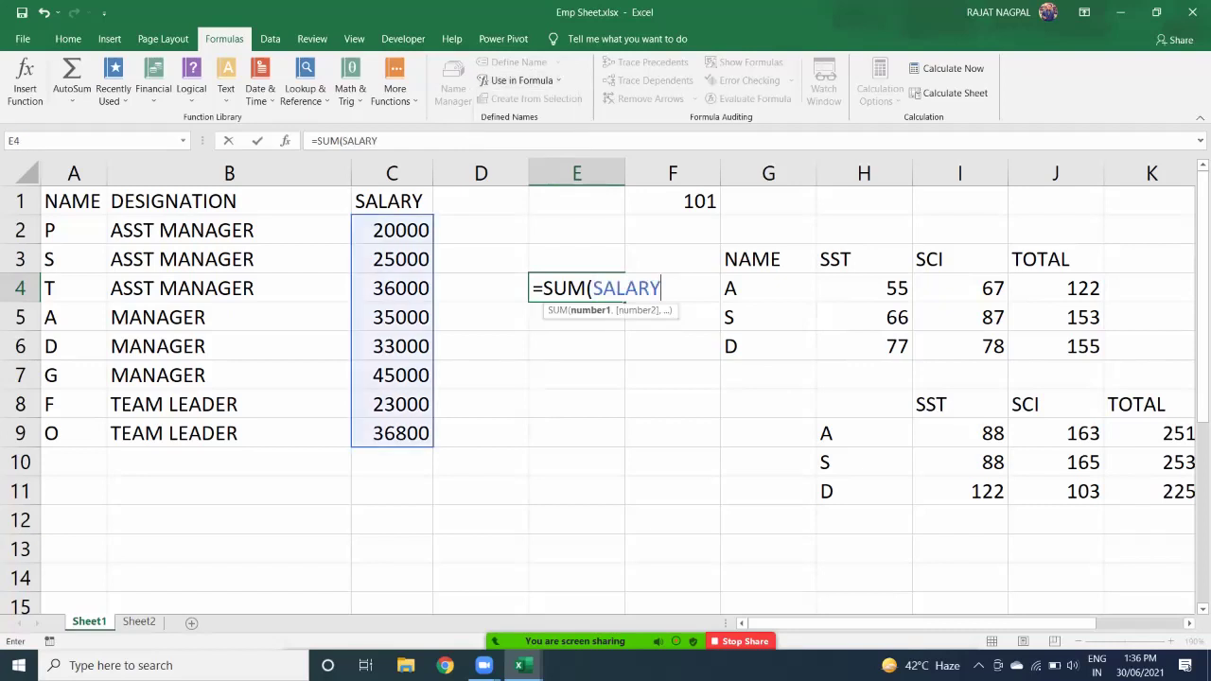
pyautogui.write(')')
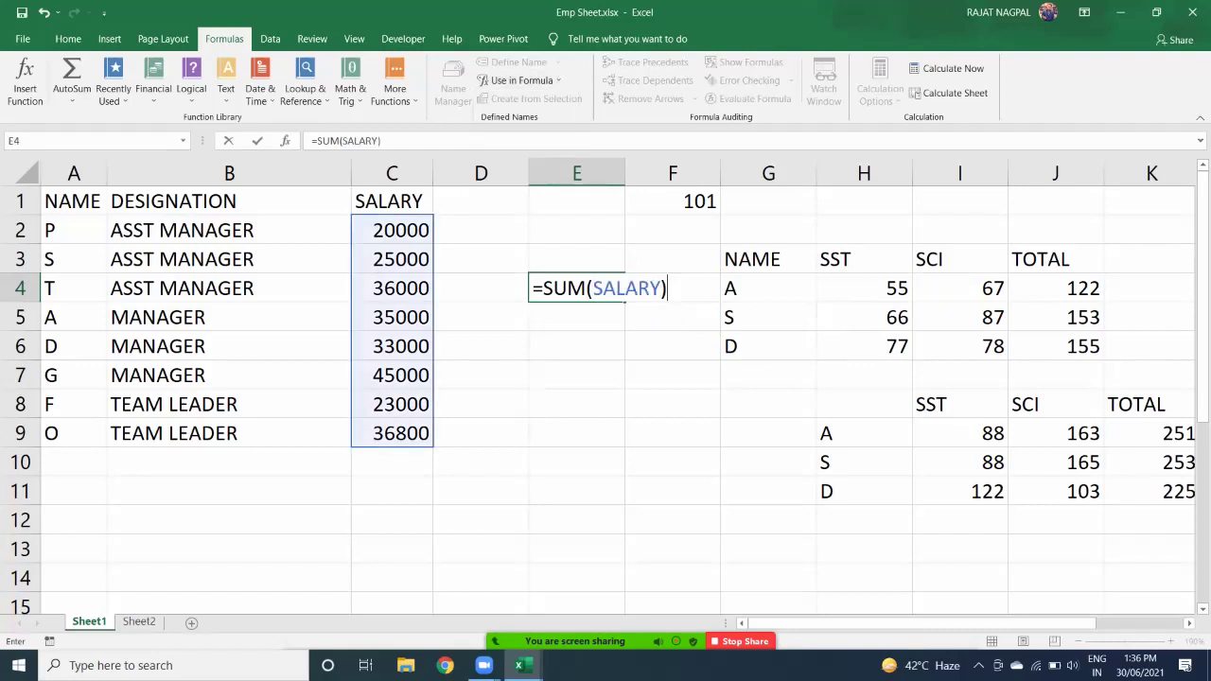
pyautogui.press('Return')
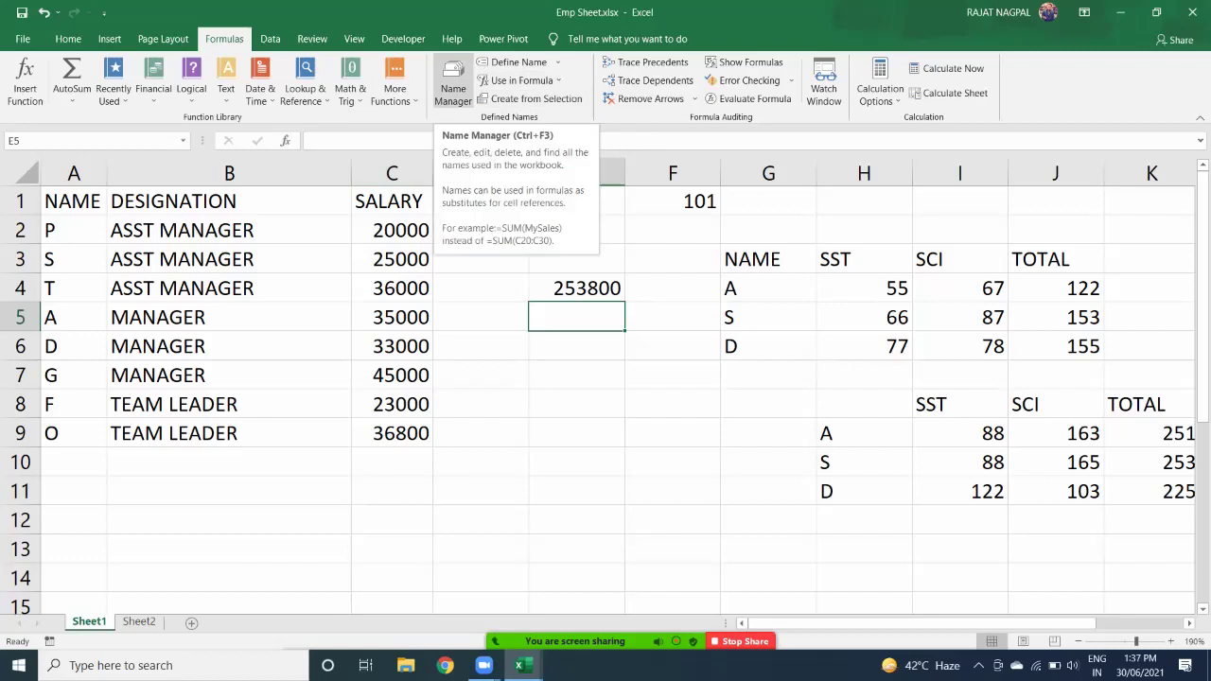
# Review the names available for formulas and the Create from Selection options at E5 without applying anything.
pyautogui.click(521, 80)
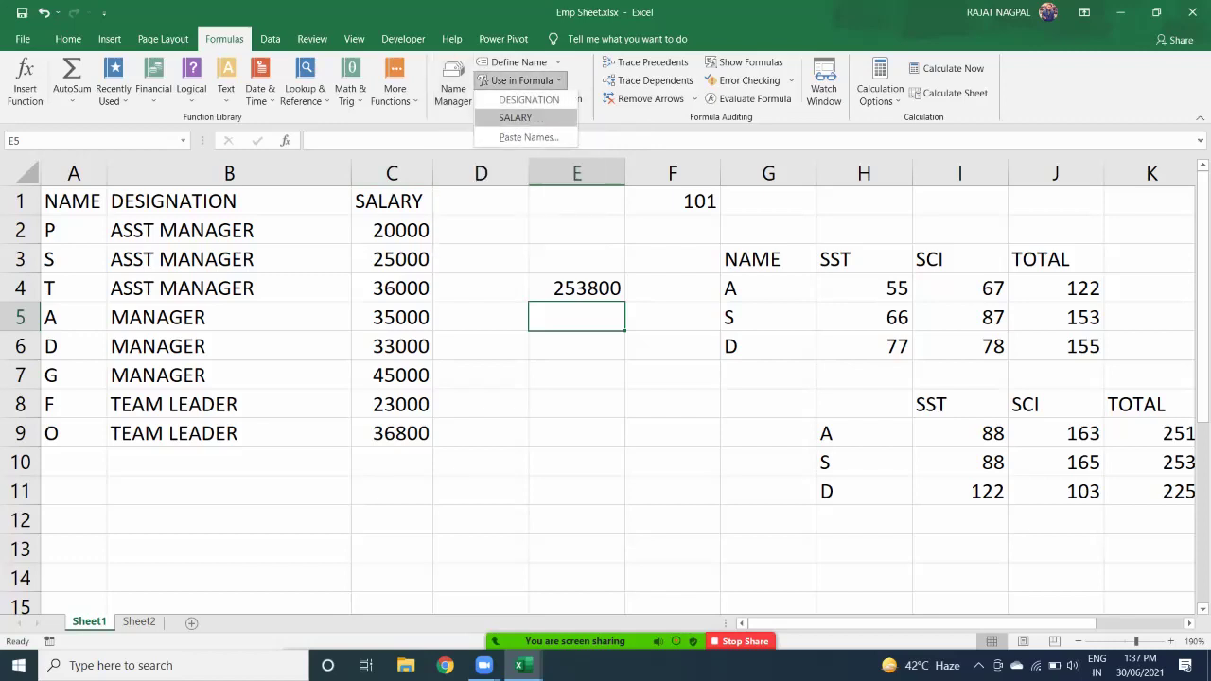
pyautogui.click(521, 80)
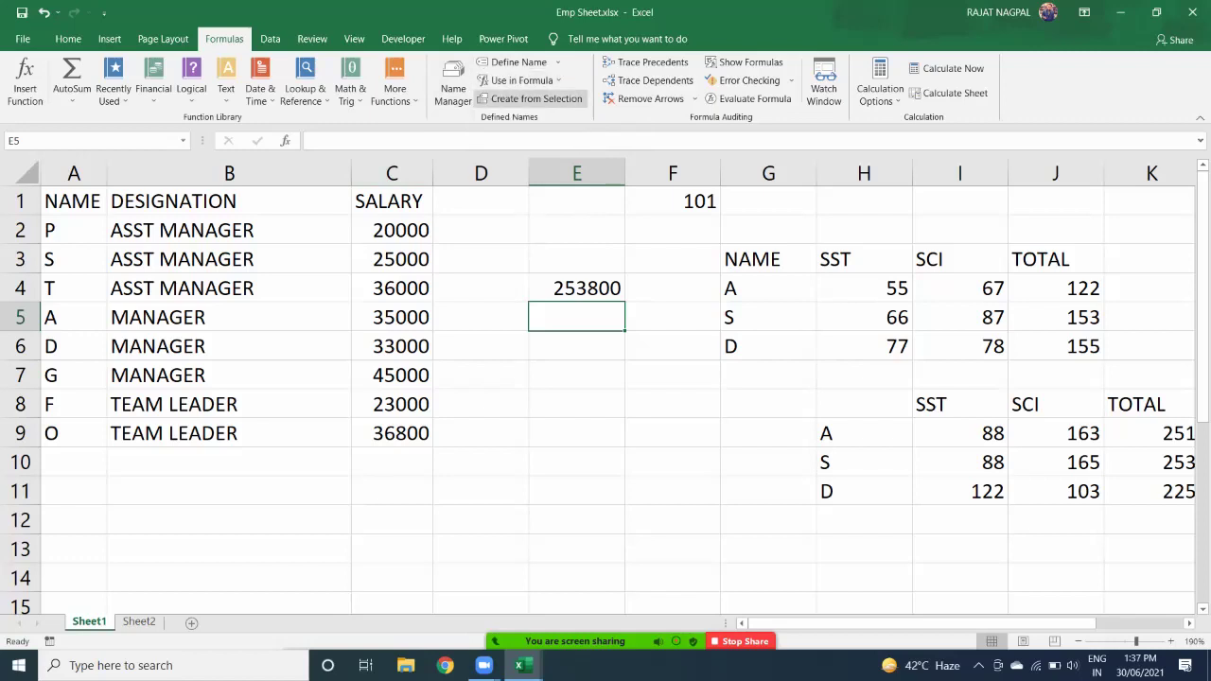
pyautogui.click(535, 98)
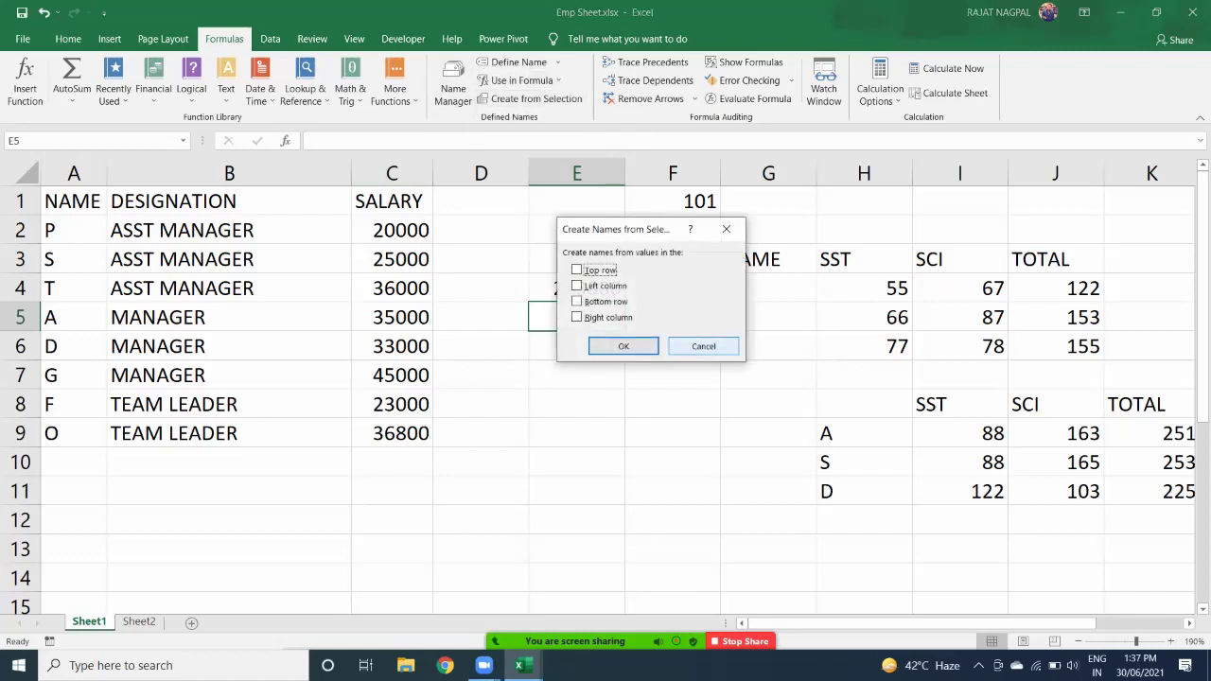
pyautogui.click(703, 346)
# Create a name for the name column from A1:A9 using its top row heading, and check the name of A2:A9.
pyautogui.moveTo(66, 201); pyautogui.dragTo(66, 433)
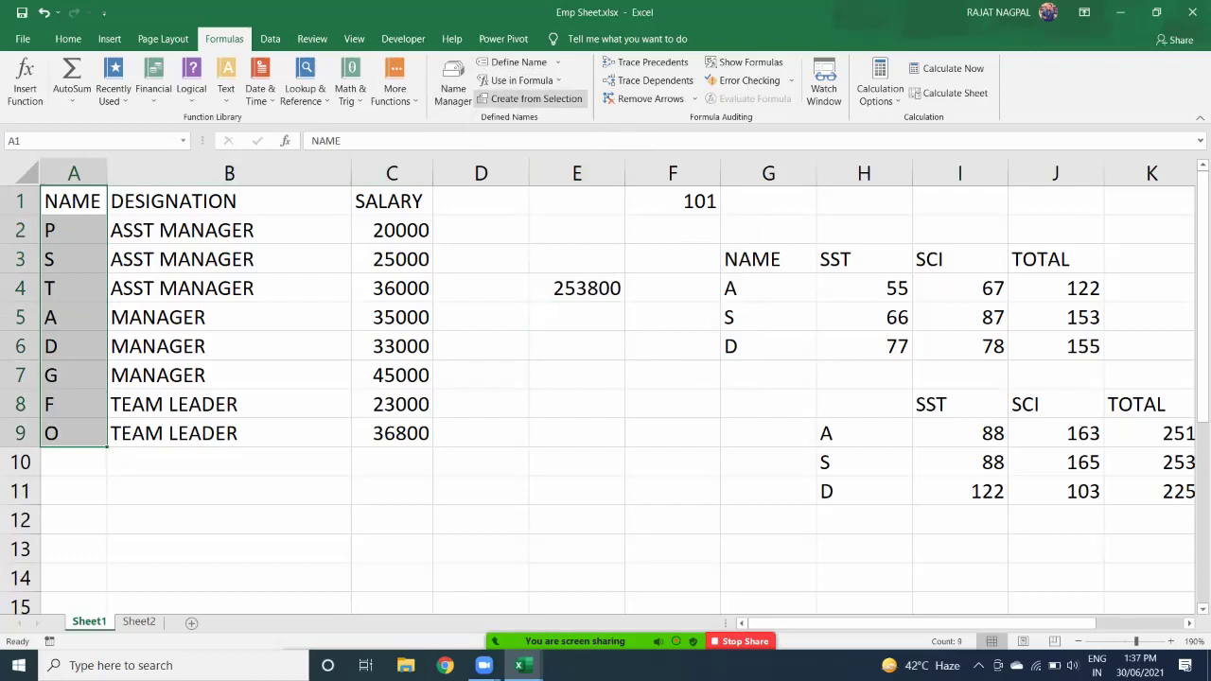
pyautogui.click(536, 98)
pyautogui.click(623, 346)
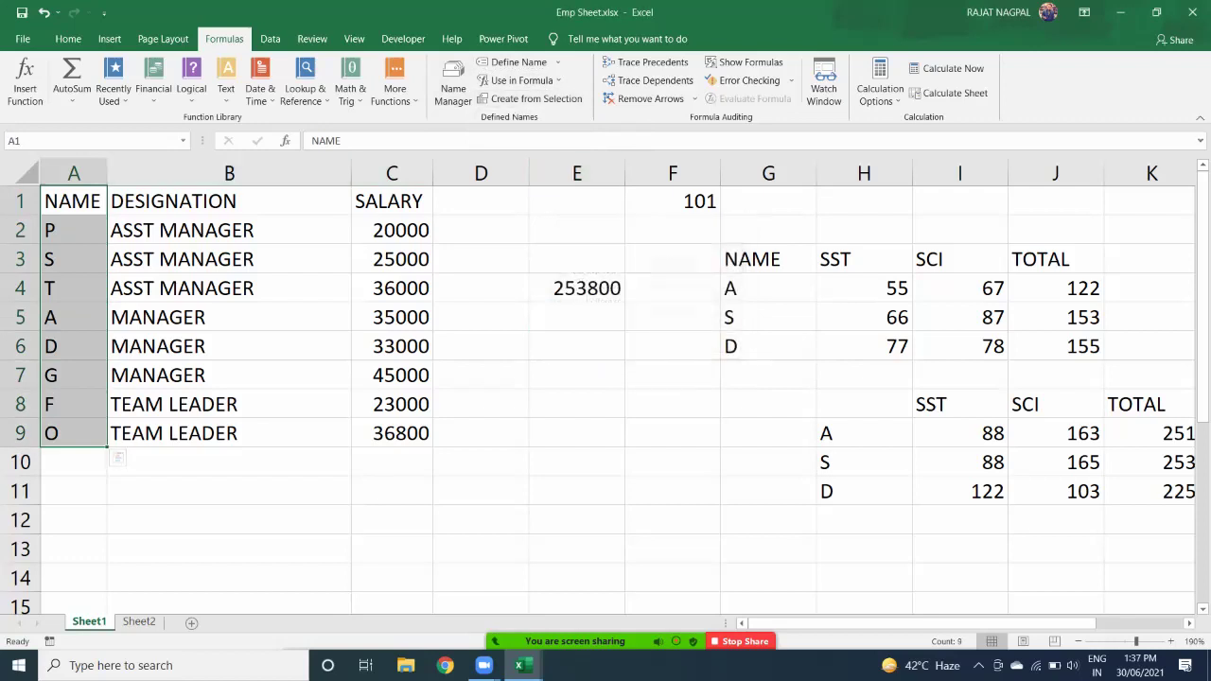
pyautogui.moveTo(74, 230); pyautogui.dragTo(74, 433)
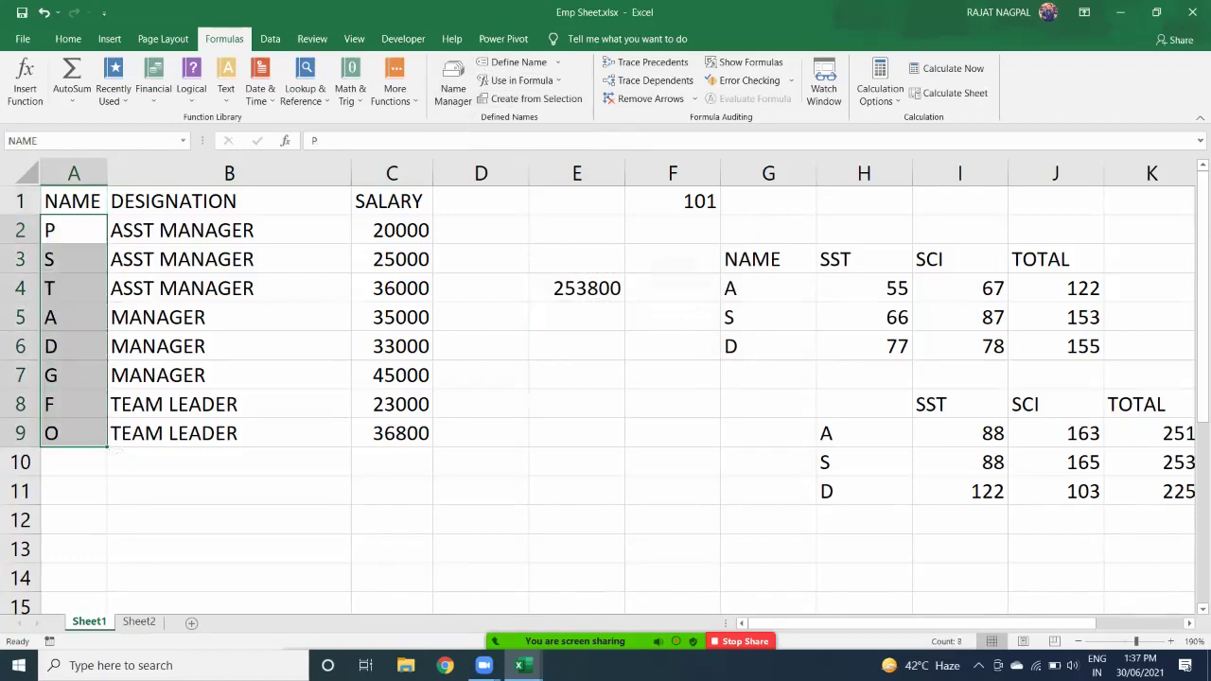
pyautogui.click(85, 141)
# Inspect the SUM formula in E4 and the range it references without changing it.
pyautogui.click(577, 288)
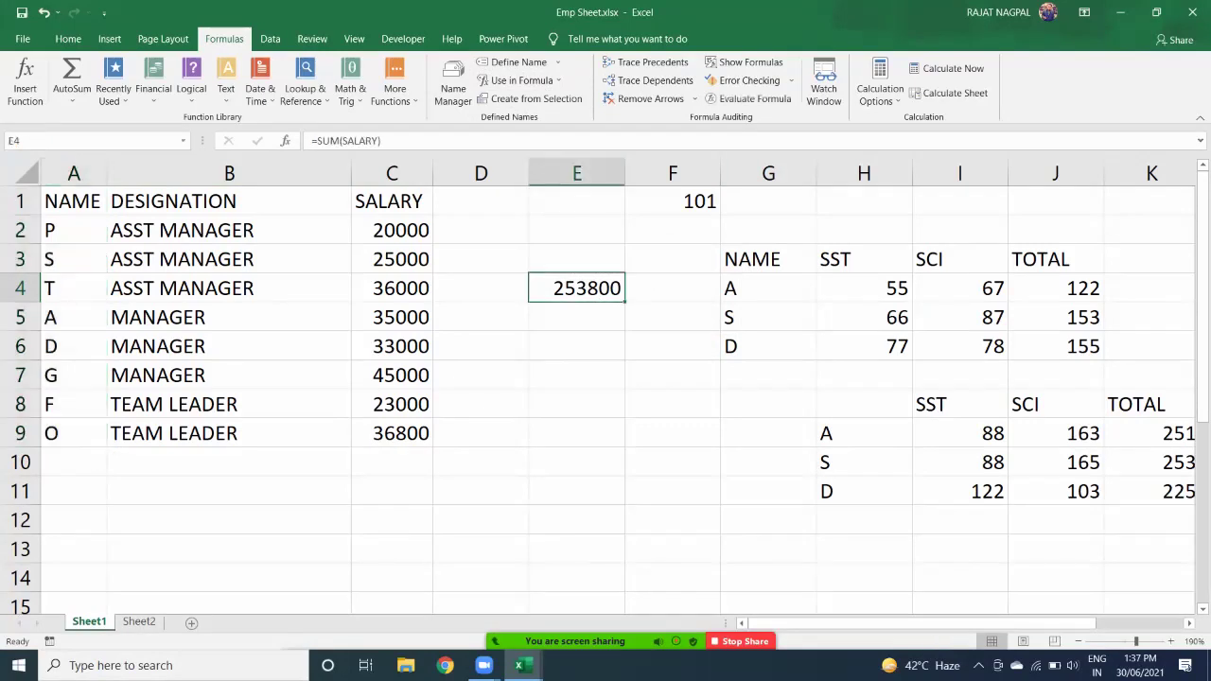
pyautogui.press('F2')
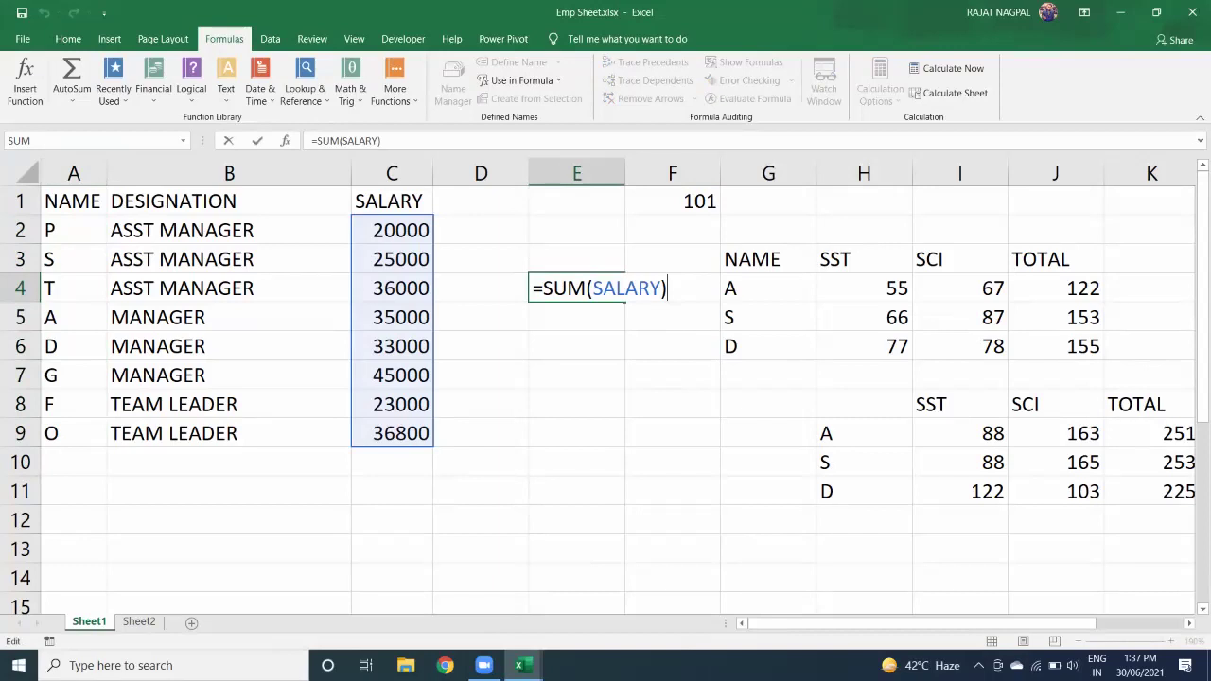
pyautogui.press('Return')
pyautogui.press('Up')
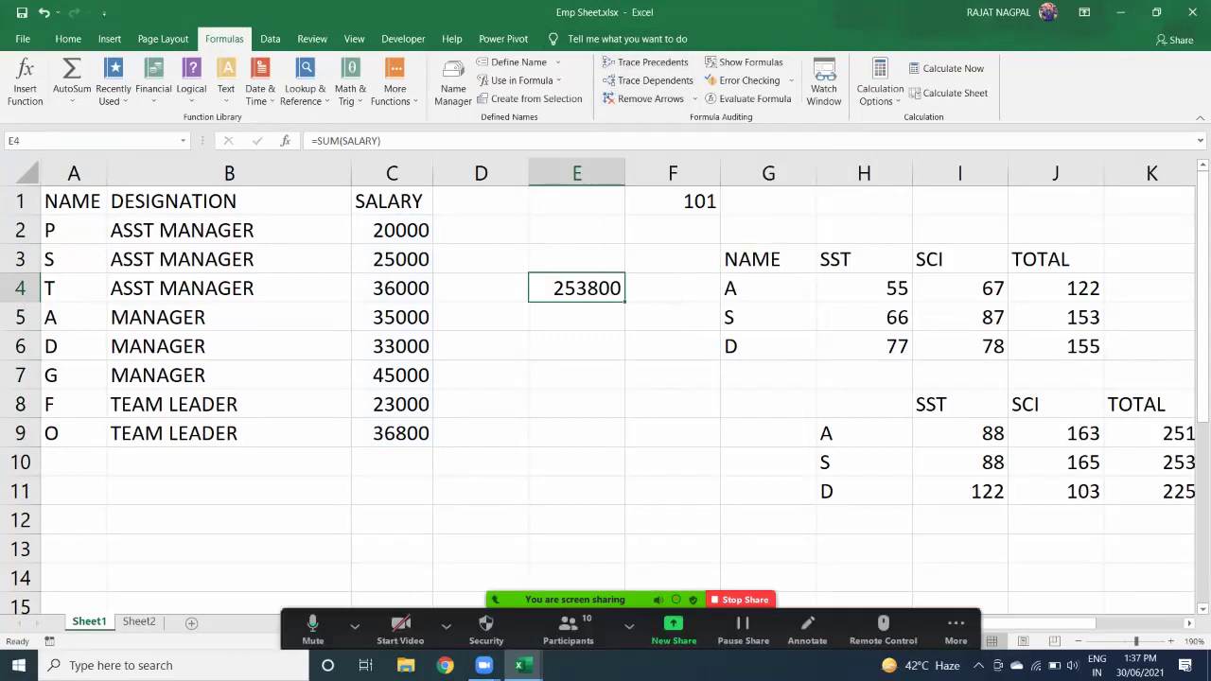
pyautogui.click(672, 375)
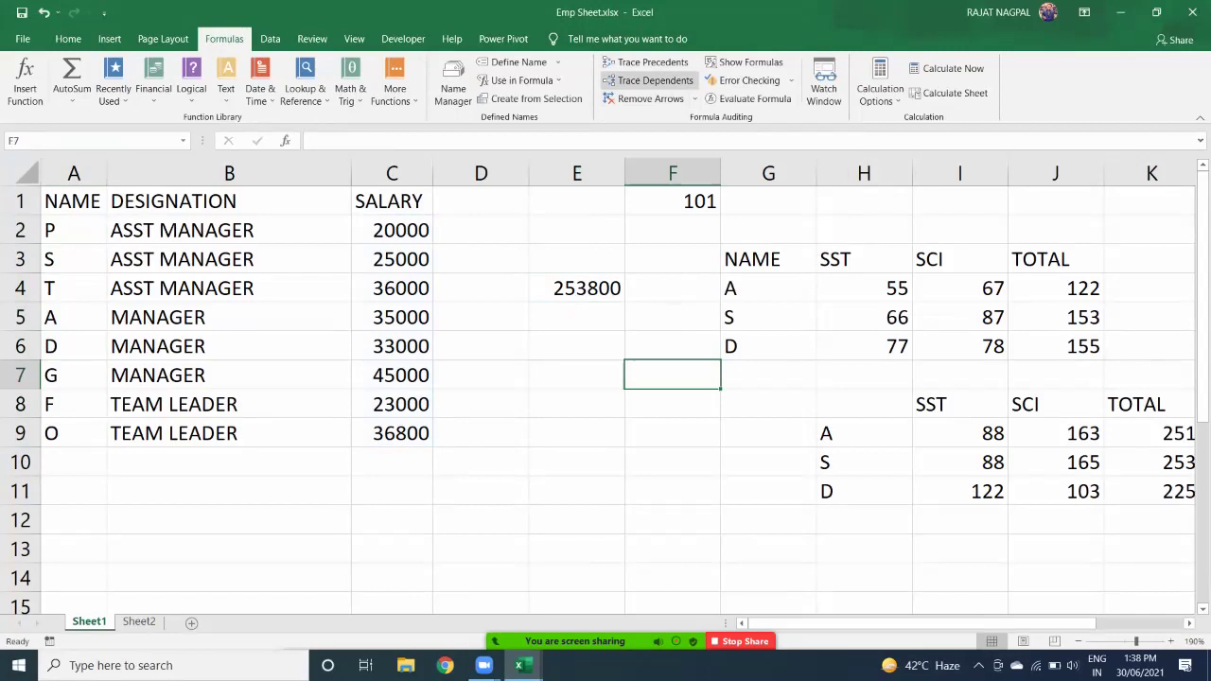
# Trace the precedents of the SUM formula in E4, inspecting its referenced range, and remove the tracer arrows.
pyautogui.click(577, 289)
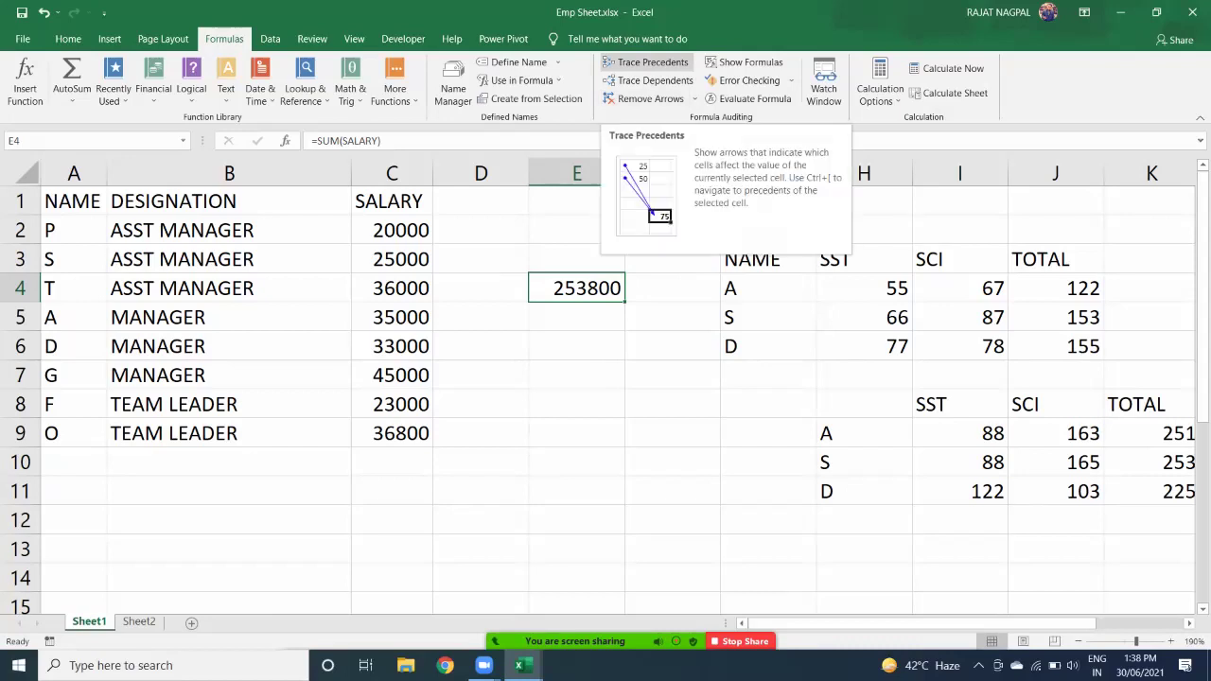
pyautogui.click(651, 62)
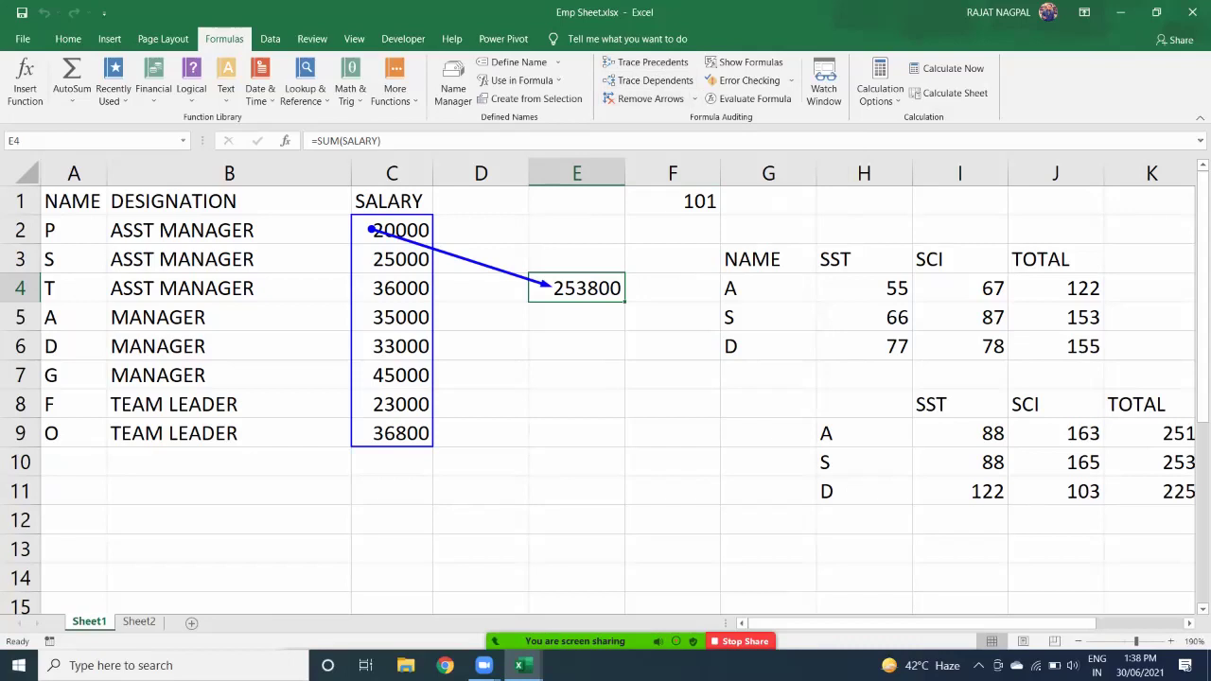
pyautogui.doubleClick(585, 288)
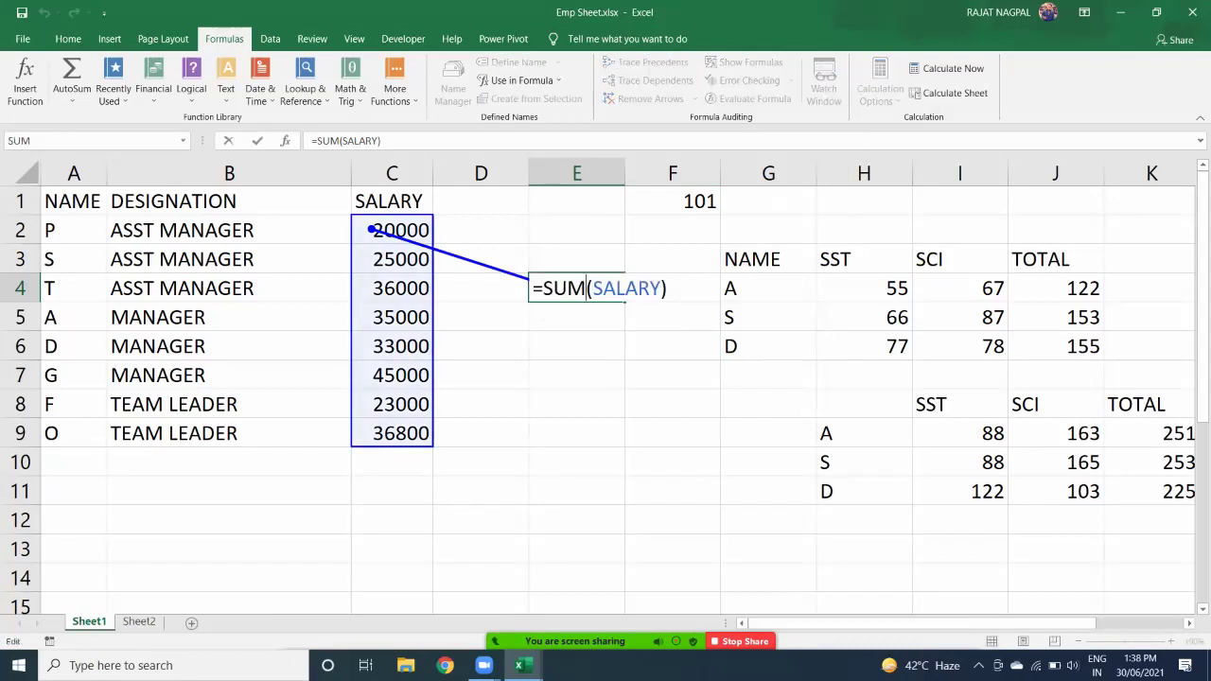
pyautogui.press('Return')
pyautogui.press('Up')
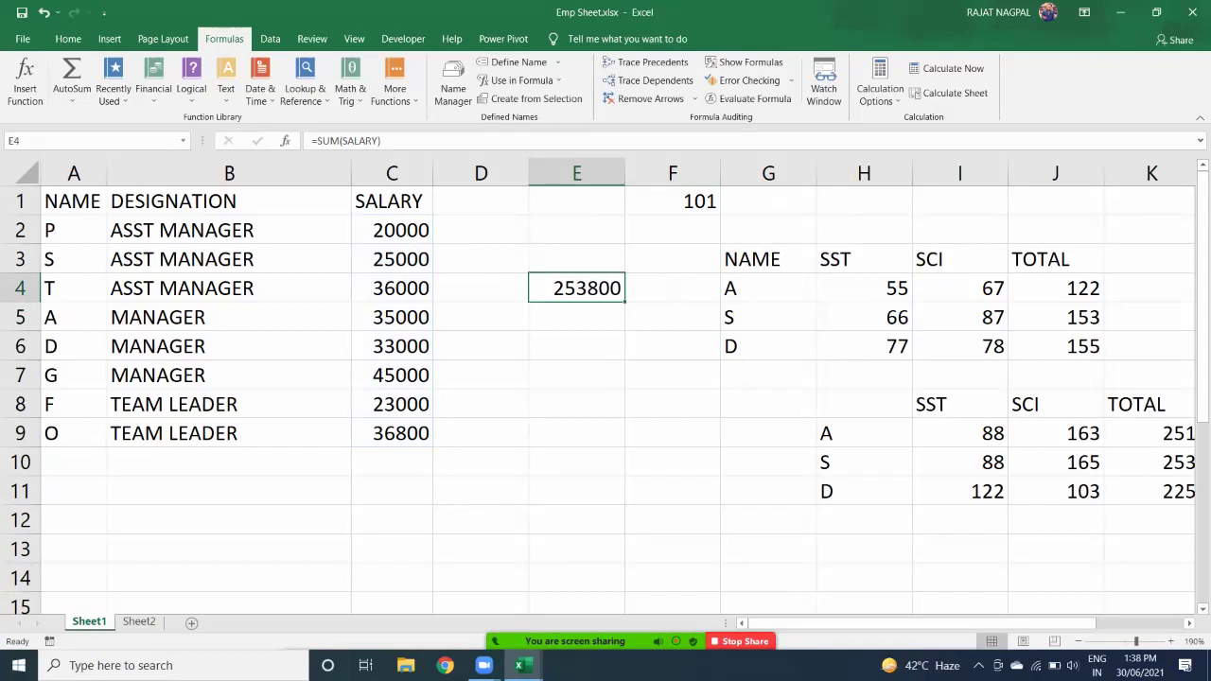
pyautogui.click(646, 62)
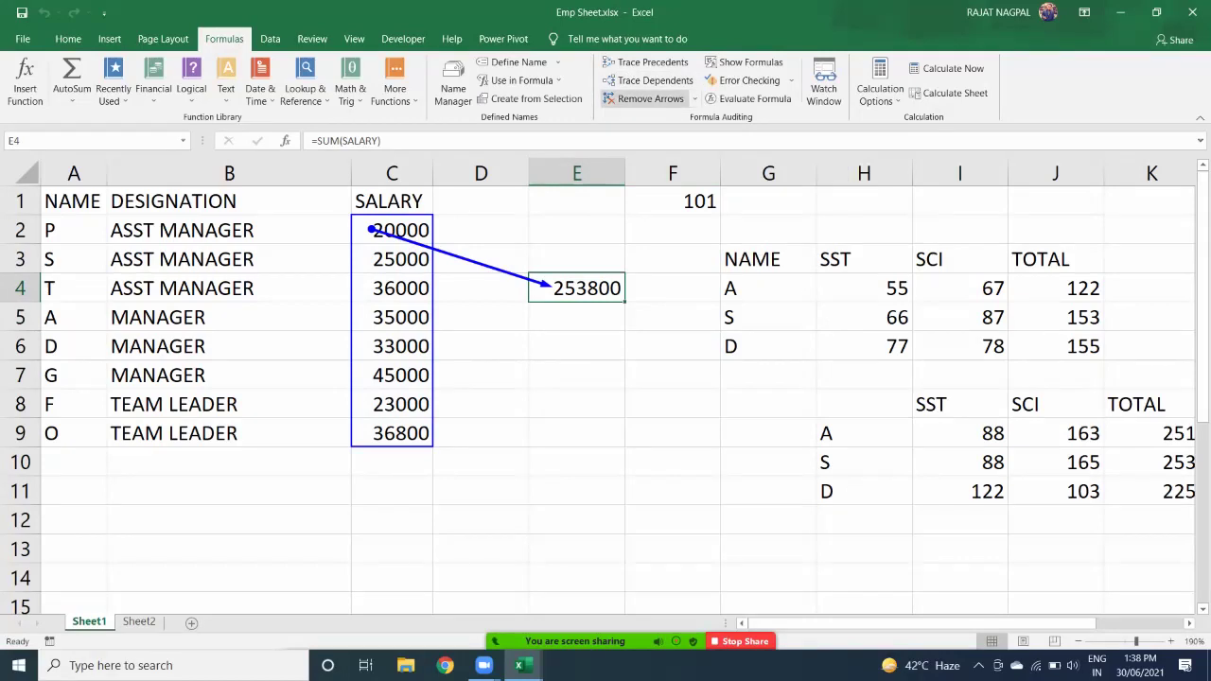
pyautogui.click(649, 99)
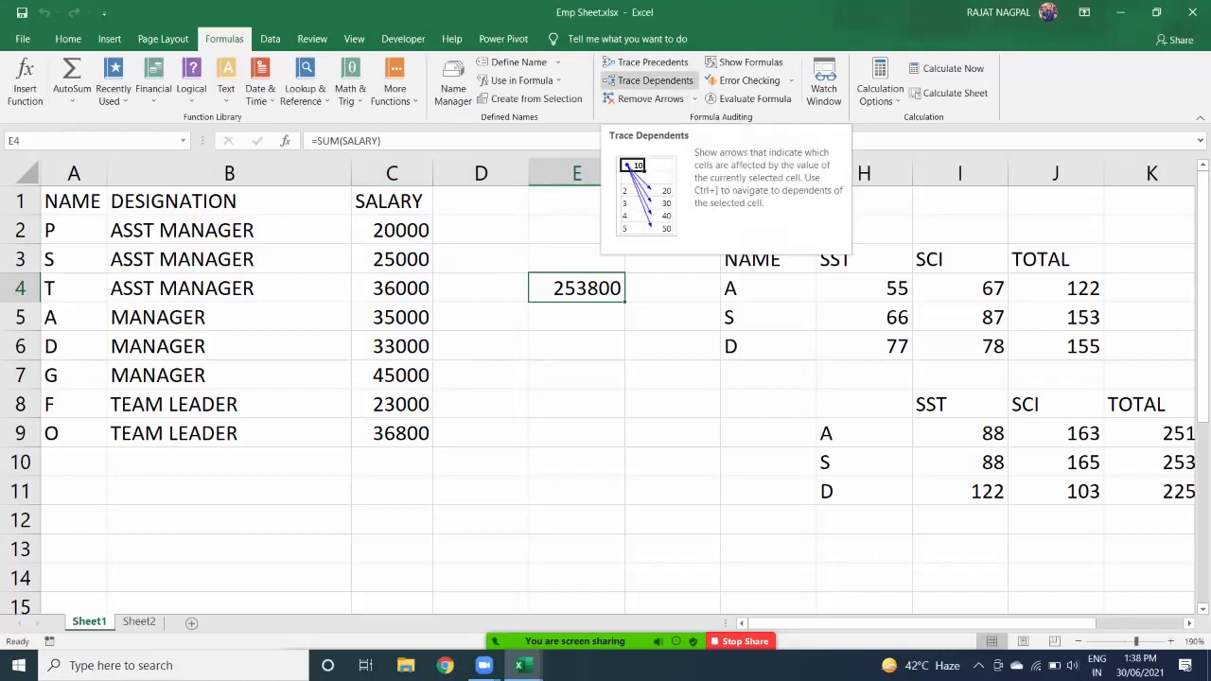
# Trace the dependents of the salary value in C5 and remove the tracer arrow.
pyautogui.click(229, 317)
pyautogui.click(391, 317)
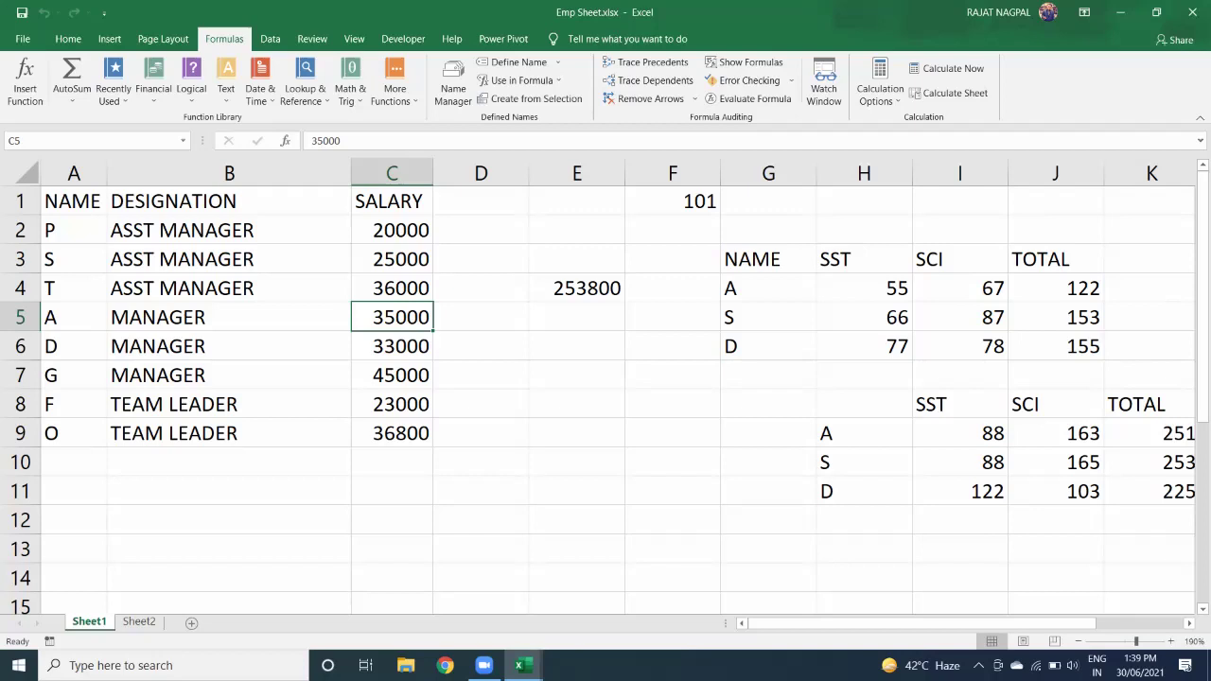
pyautogui.click(655, 80)
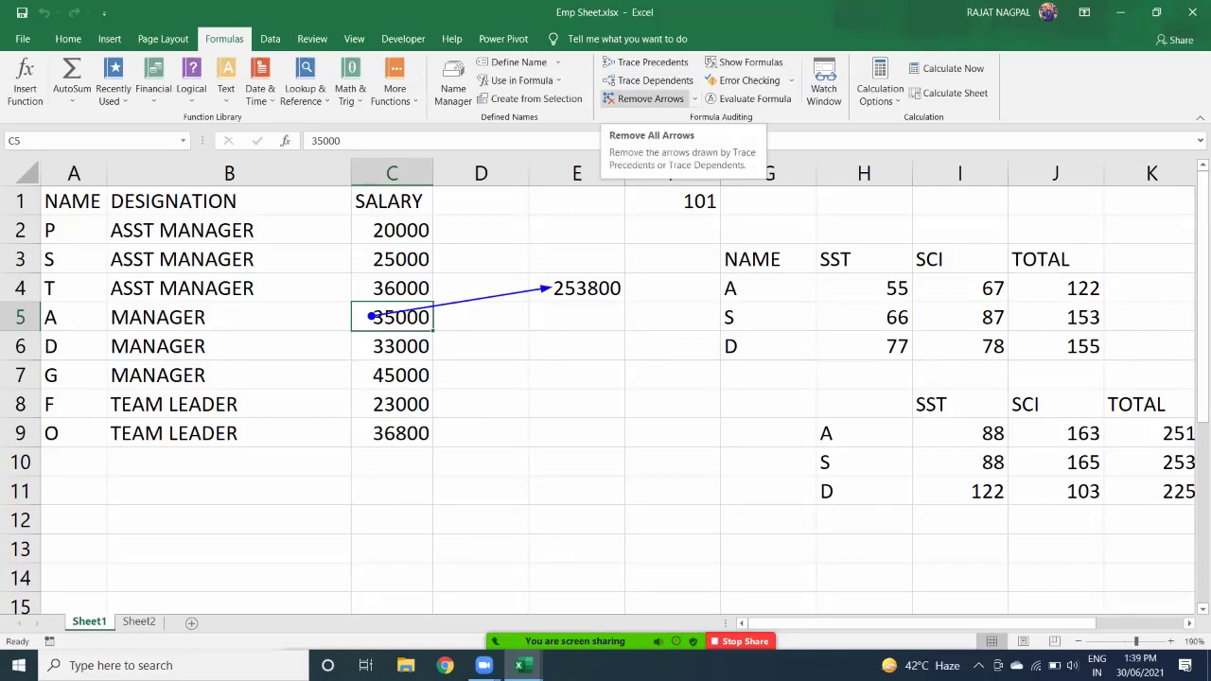
pyautogui.click(650, 99)
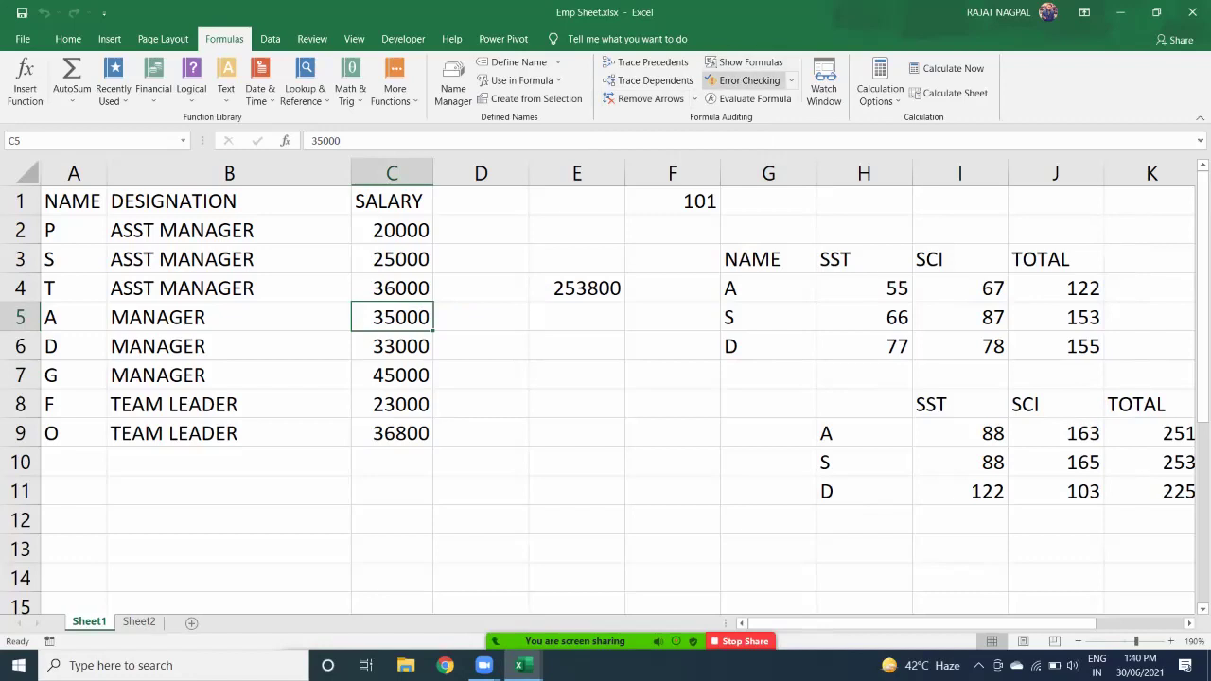
# Turn on Show Formulas so that the sheet displays its formulas instead of their results.
pyautogui.click(577, 288)
pyautogui.click(577, 376)
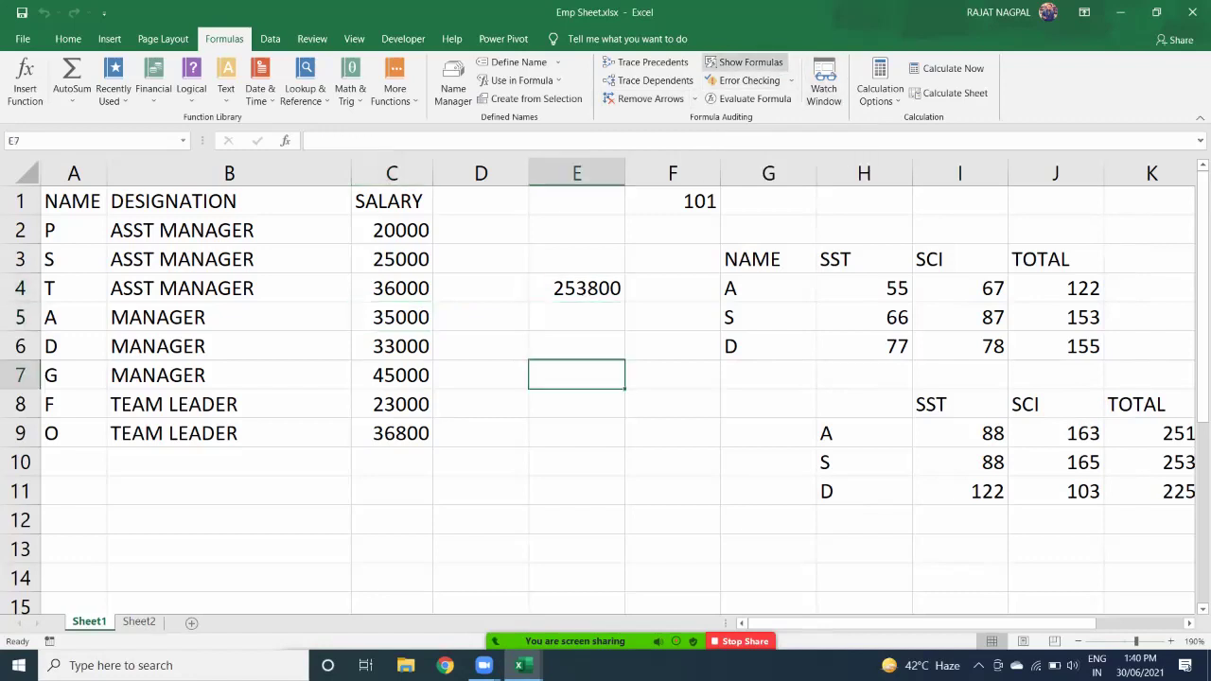
pyautogui.click(748, 62)
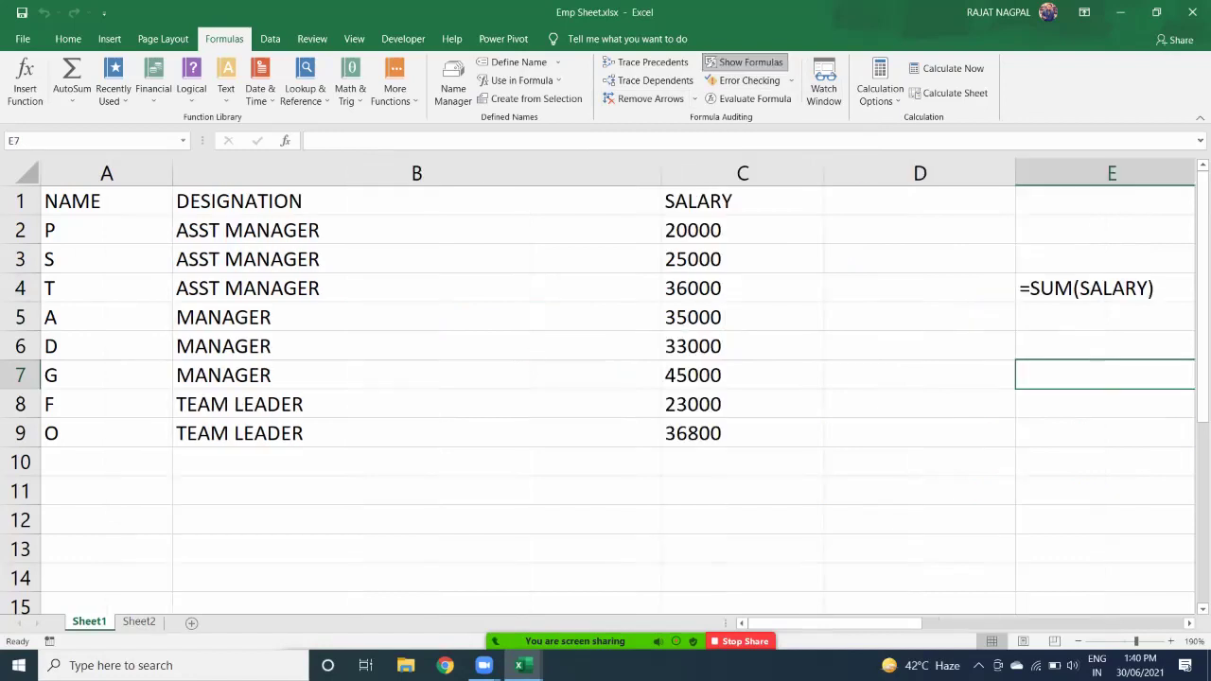
# Inspect the displayed formulas in E4 and in the TOTAL cells J4:J6 of the marks table.
pyautogui.hscroll(4, 610, 393)
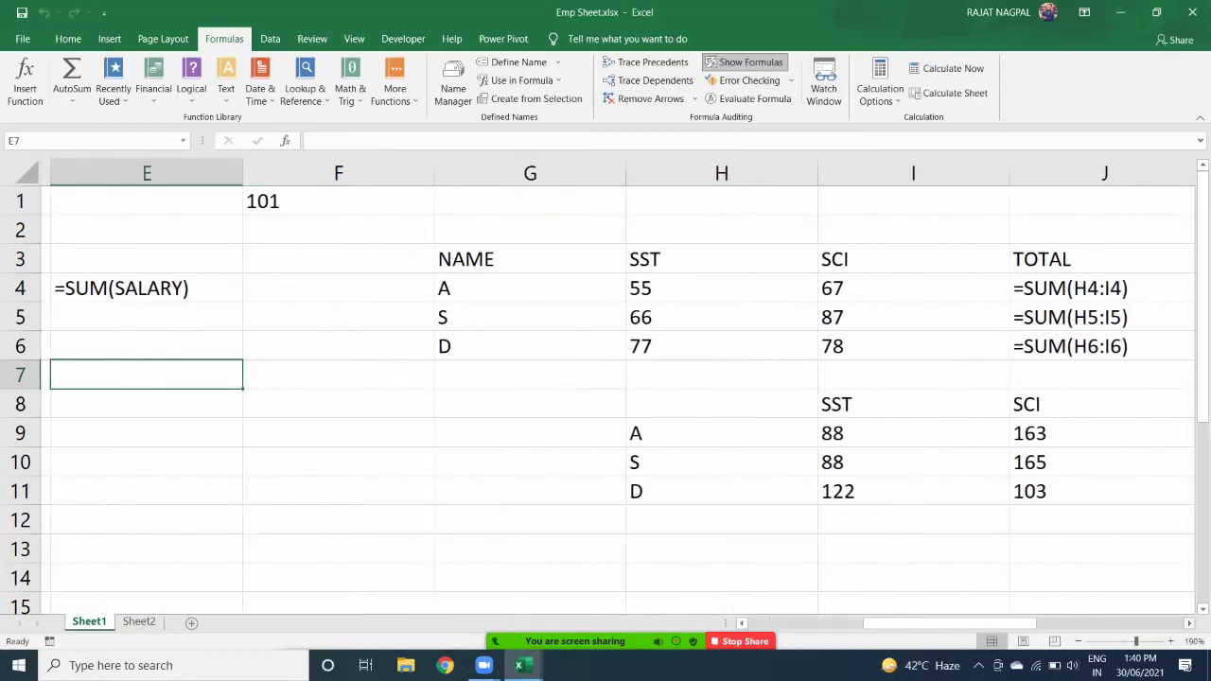
pyautogui.click(137, 289)
pyautogui.moveTo(1094, 289); pyautogui.dragTo(1095, 347)
pyautogui.click(137, 289)
pyautogui.moveTo(1094, 288); pyautogui.dragTo(1095, 347)
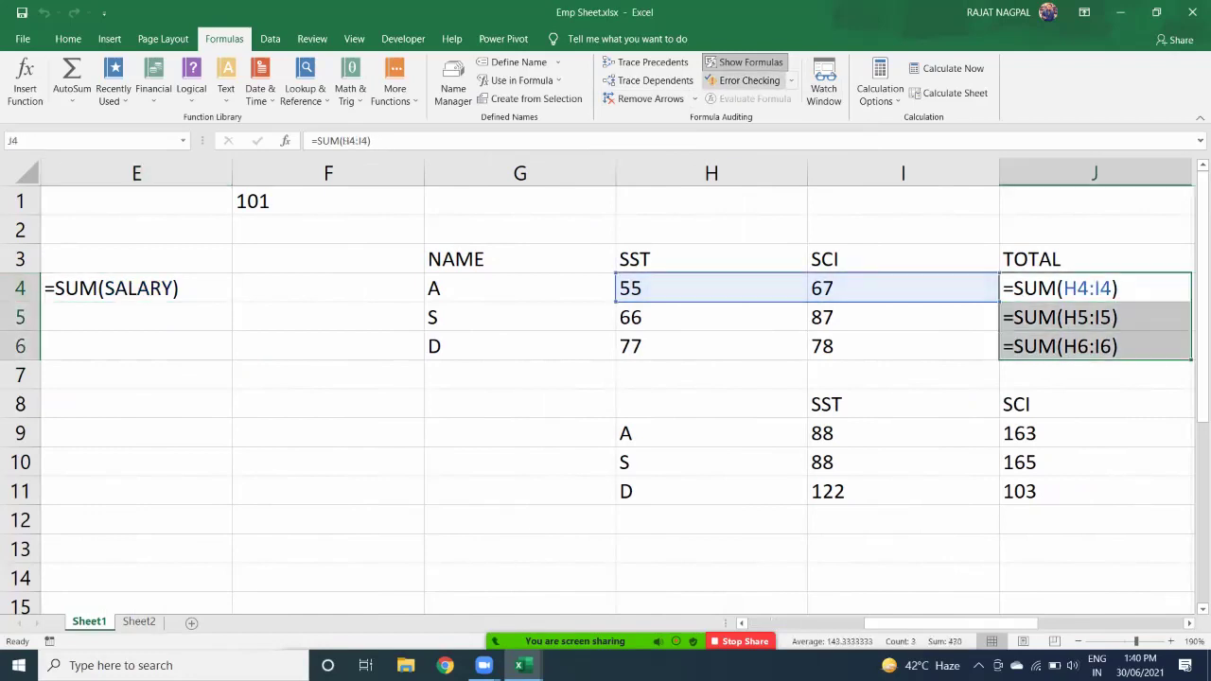
# Toggle Show Formulas off and on, leaving it off so that the sheet displays results again.
pyautogui.click(743, 61)
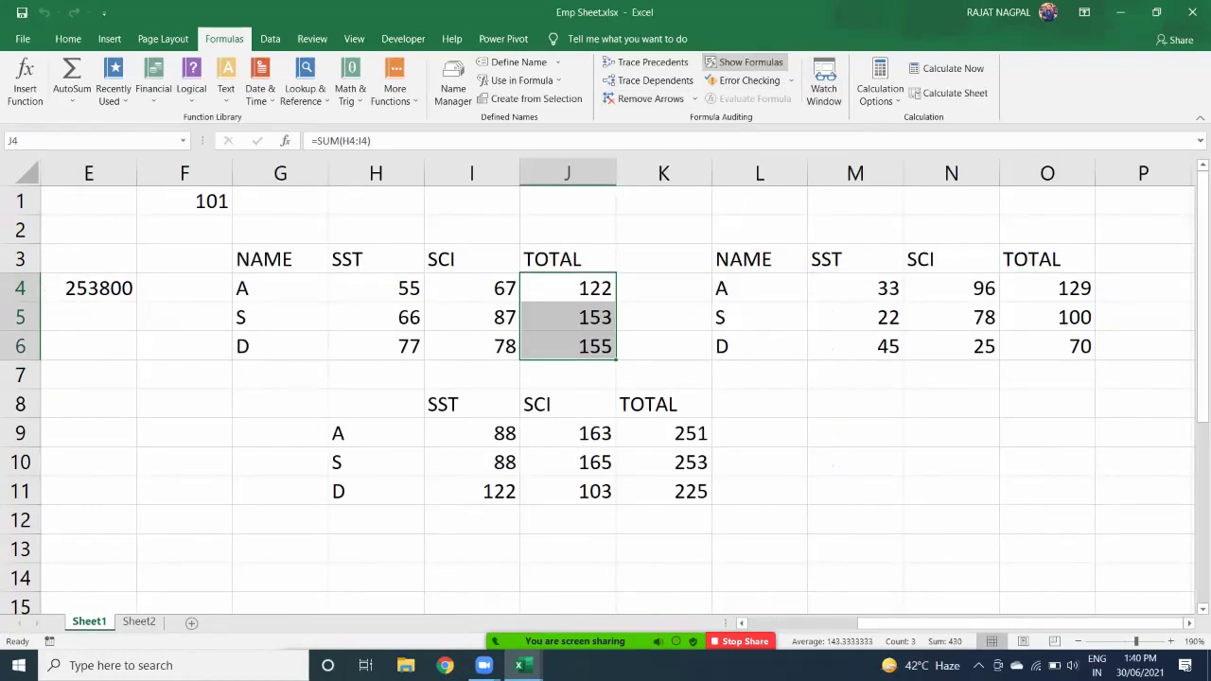
pyautogui.click(743, 61)
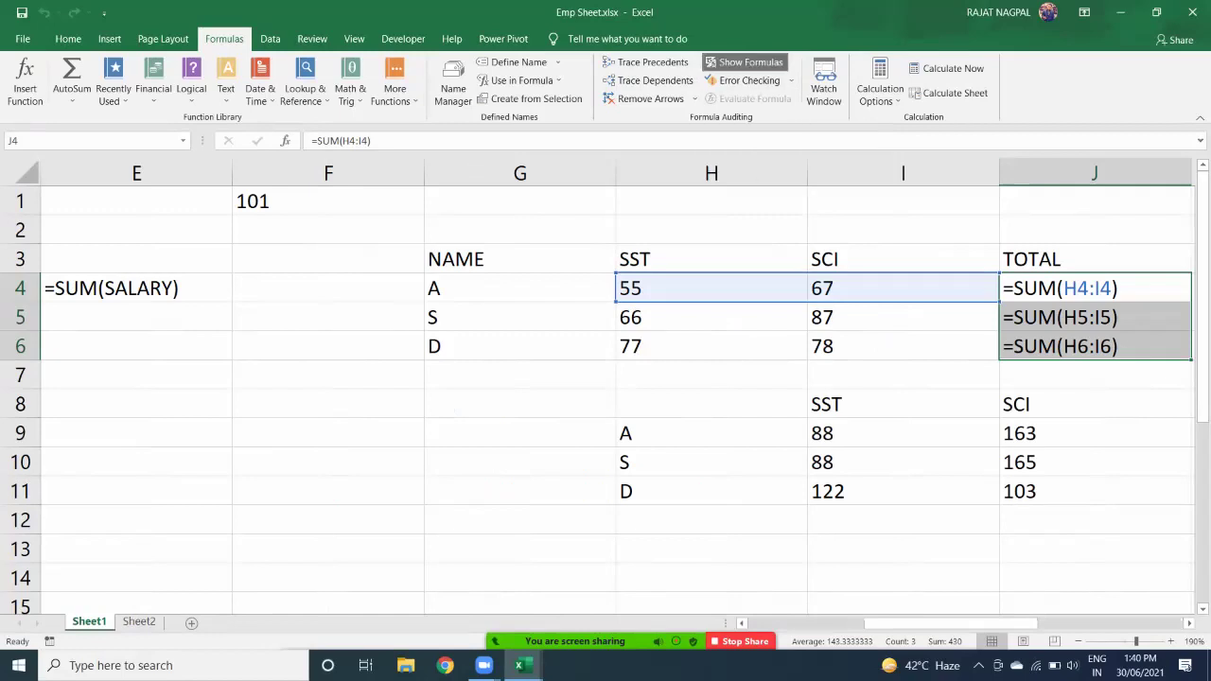
pyautogui.click(743, 61)
pyautogui.moveTo(184, 347); pyautogui.dragTo(142, 346)
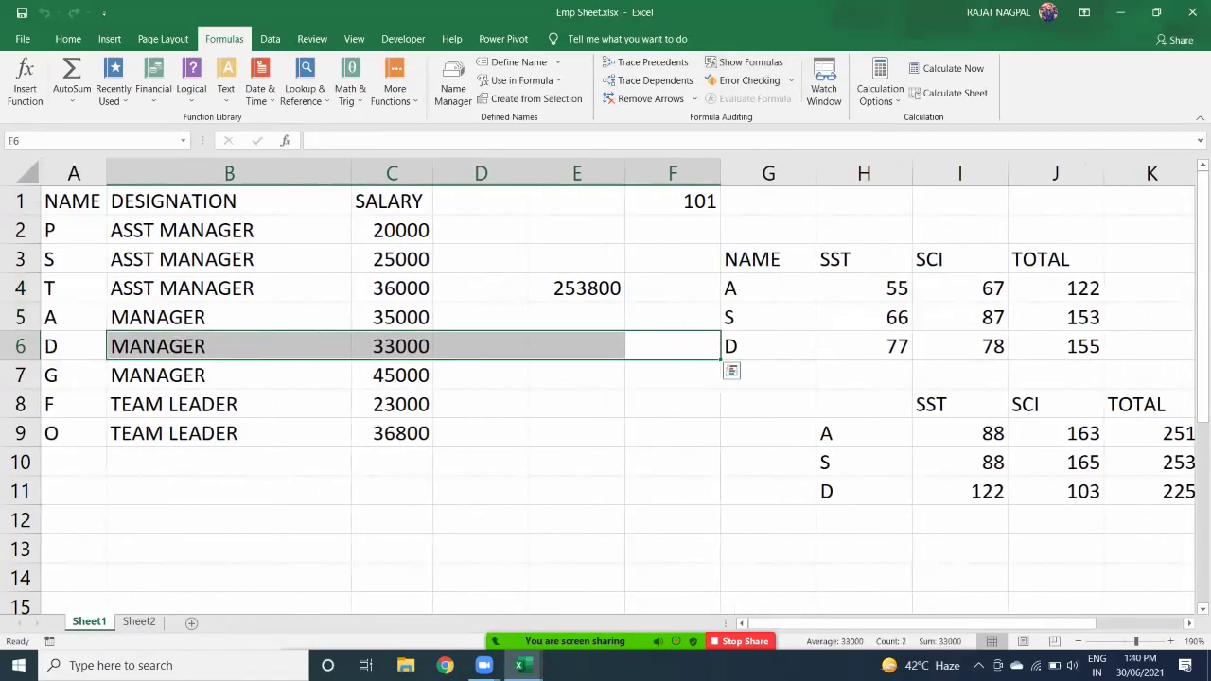
# Enter the misspelled formula =SUN(SALARY) in E10.
pyautogui.scroll(-2, 606, 397)
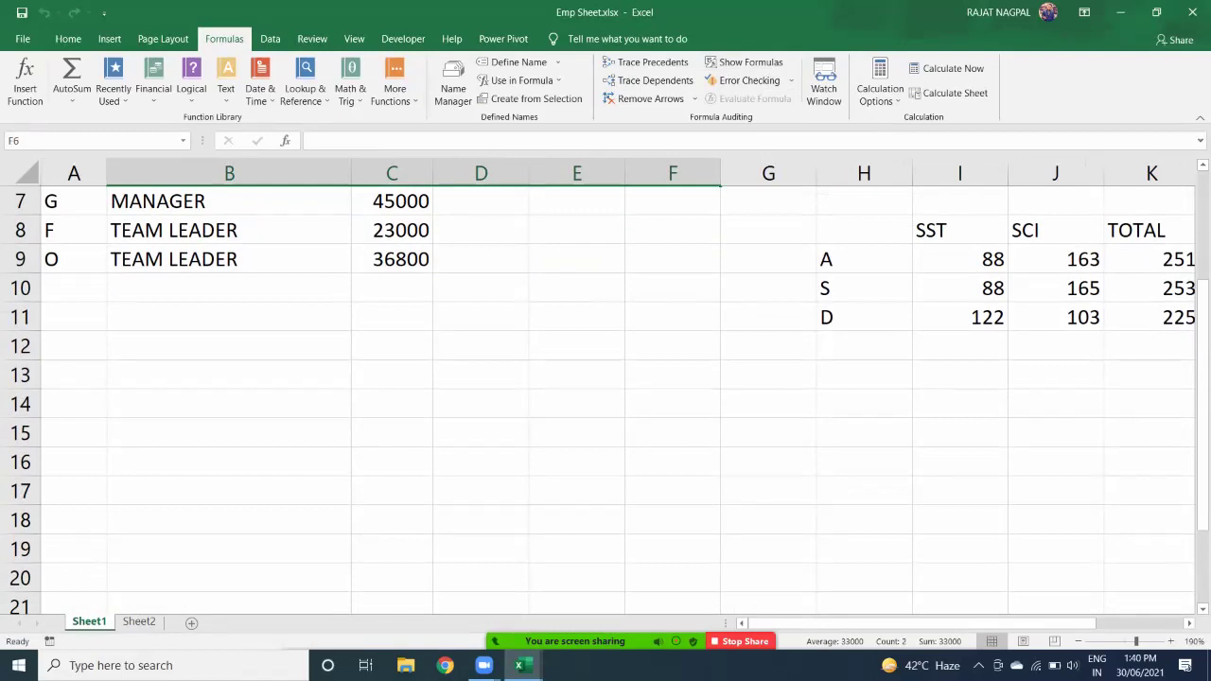
pyautogui.click(576, 288)
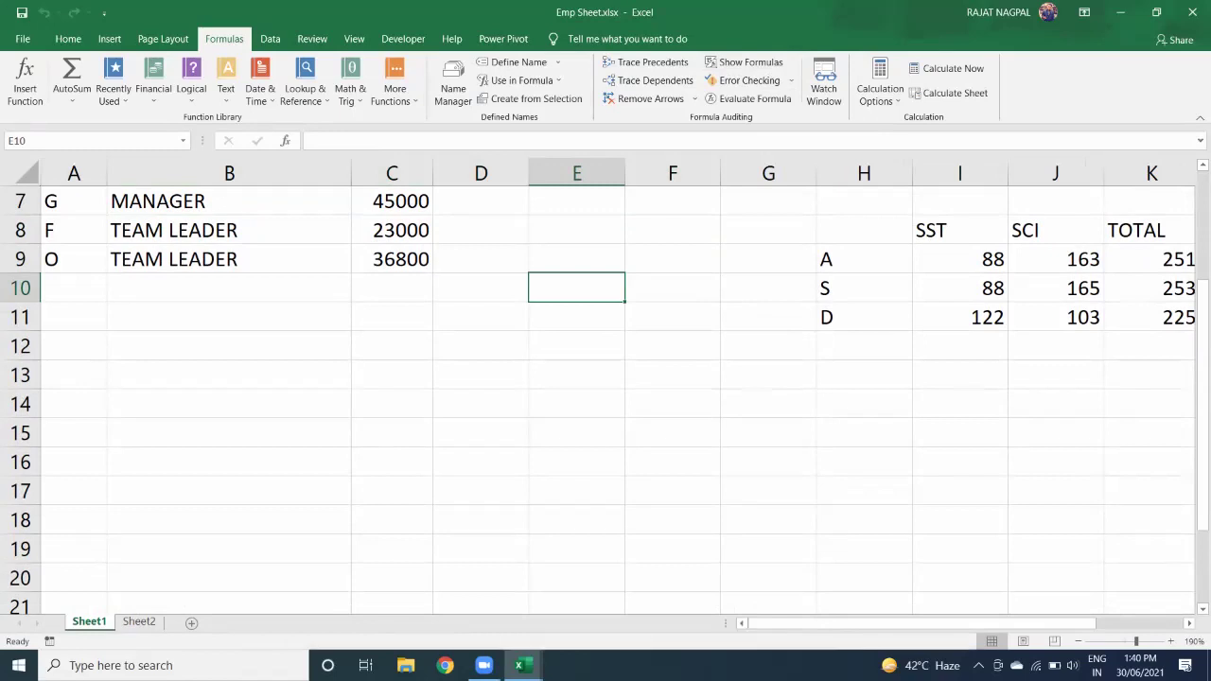
pyautogui.write('=SUN(')
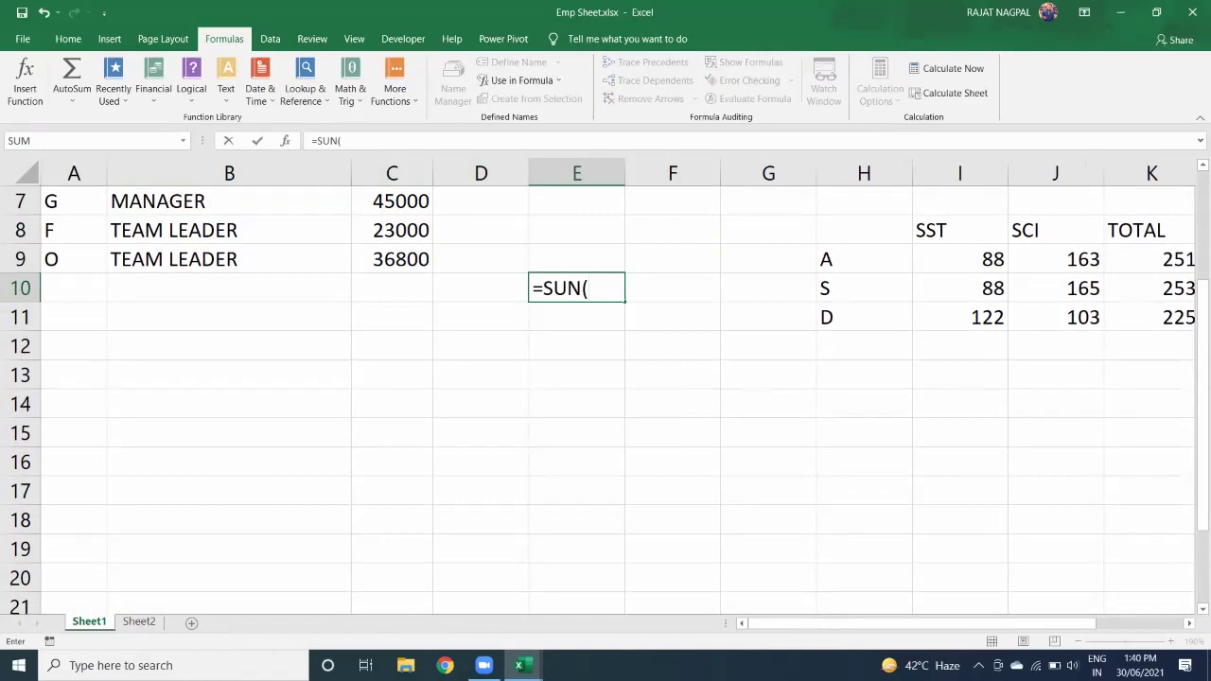
pyautogui.scroll(2, 606, 388)
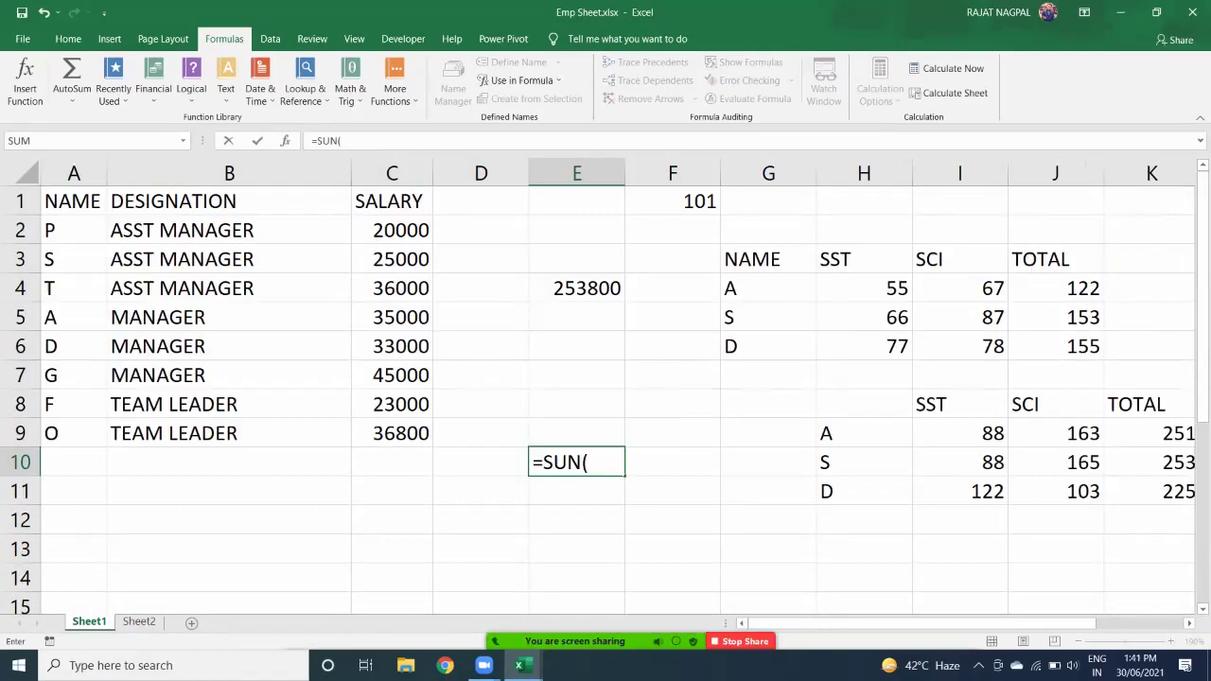
pyautogui.write('SALARY)')
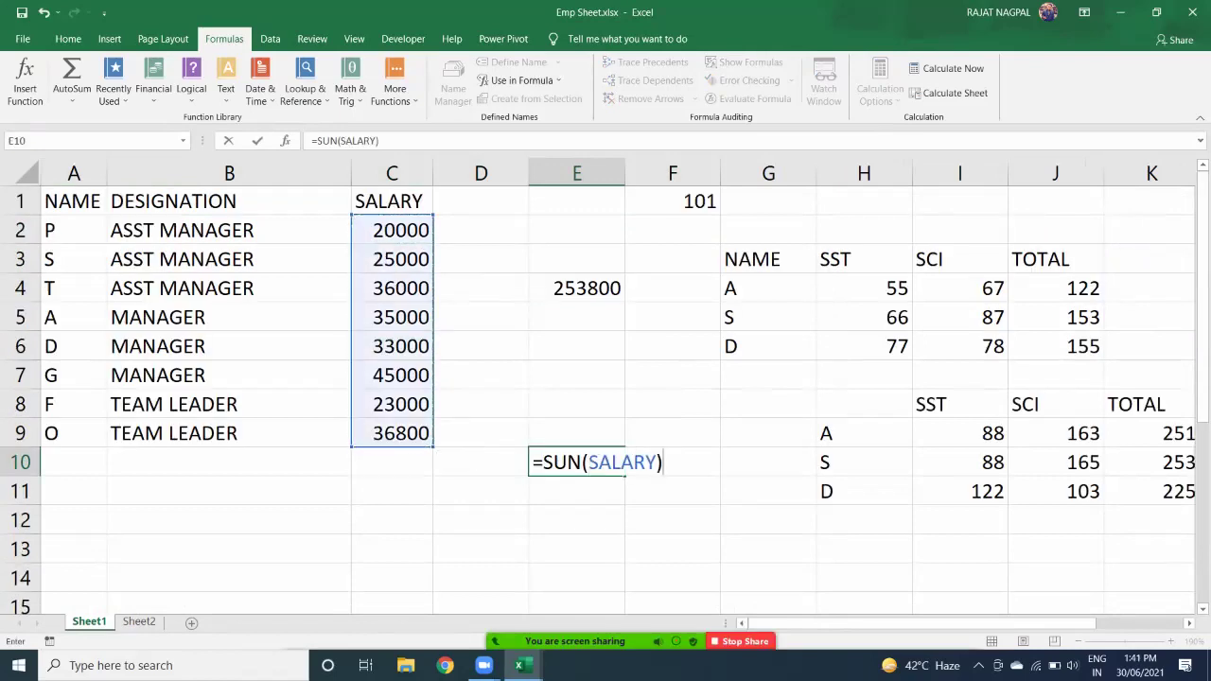
pyautogui.press('Return')
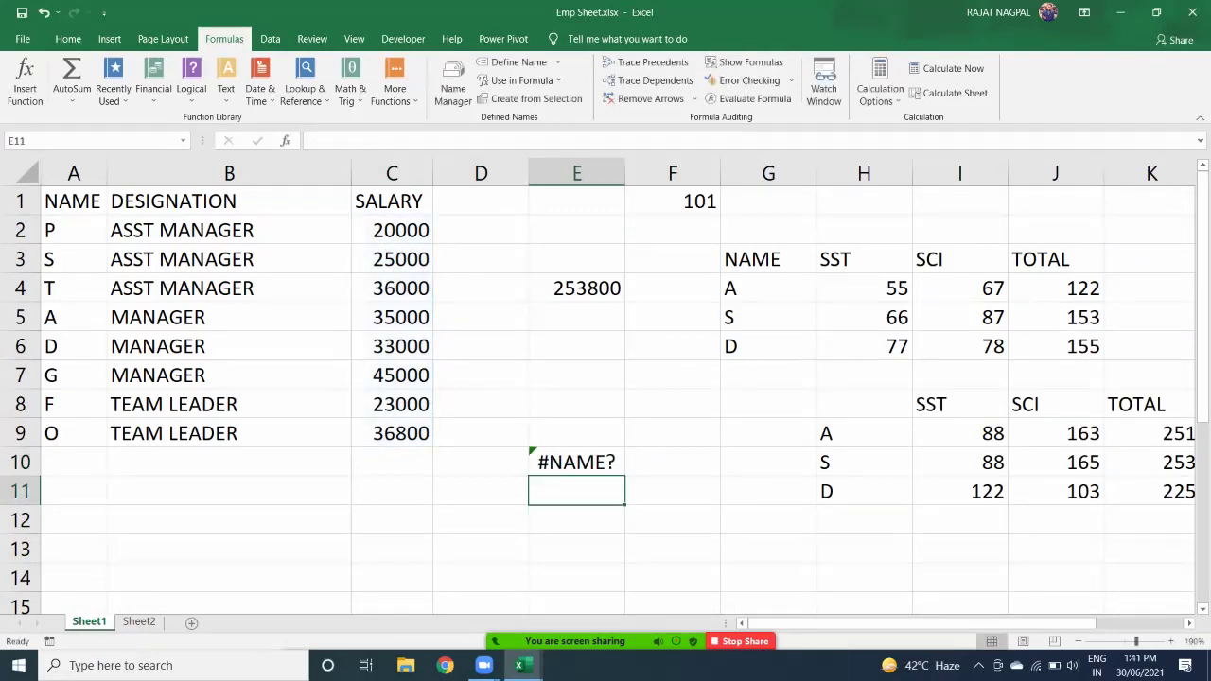
# Run Error Checking on E10, show its calculation steps and evaluate the misspelled function, closing both dialogs without changes.
pyautogui.scroll(-2, 605, 388)
pyautogui.click(577, 289)
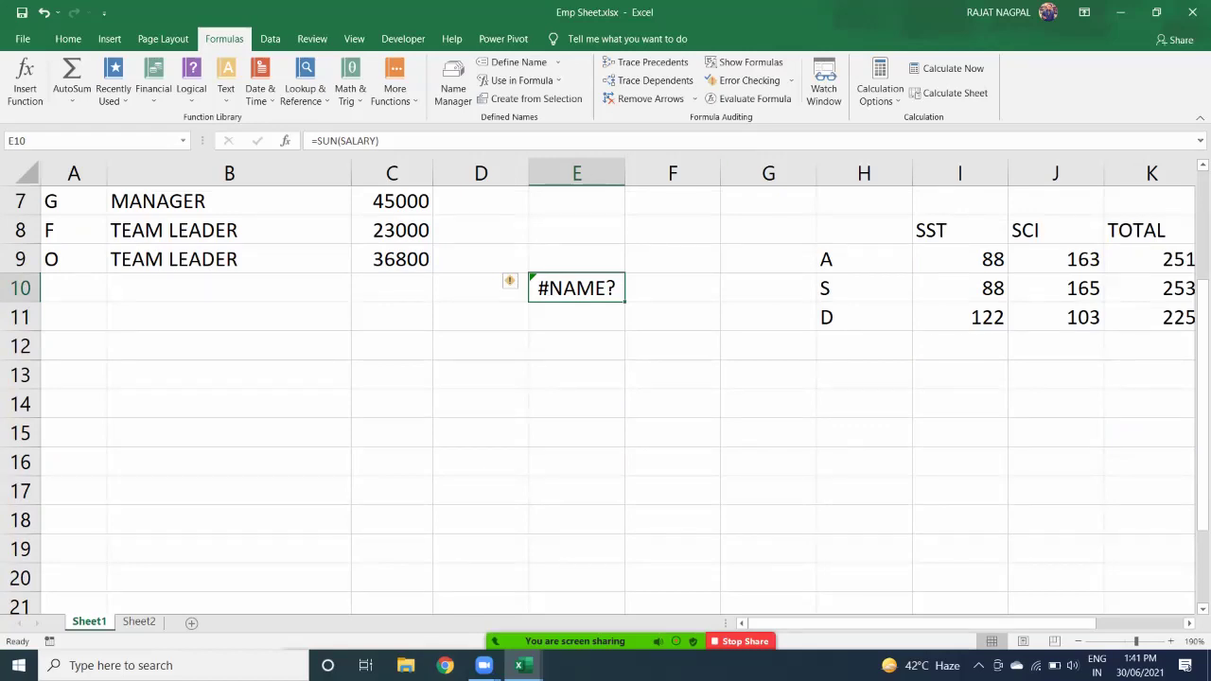
pyautogui.click(747, 81)
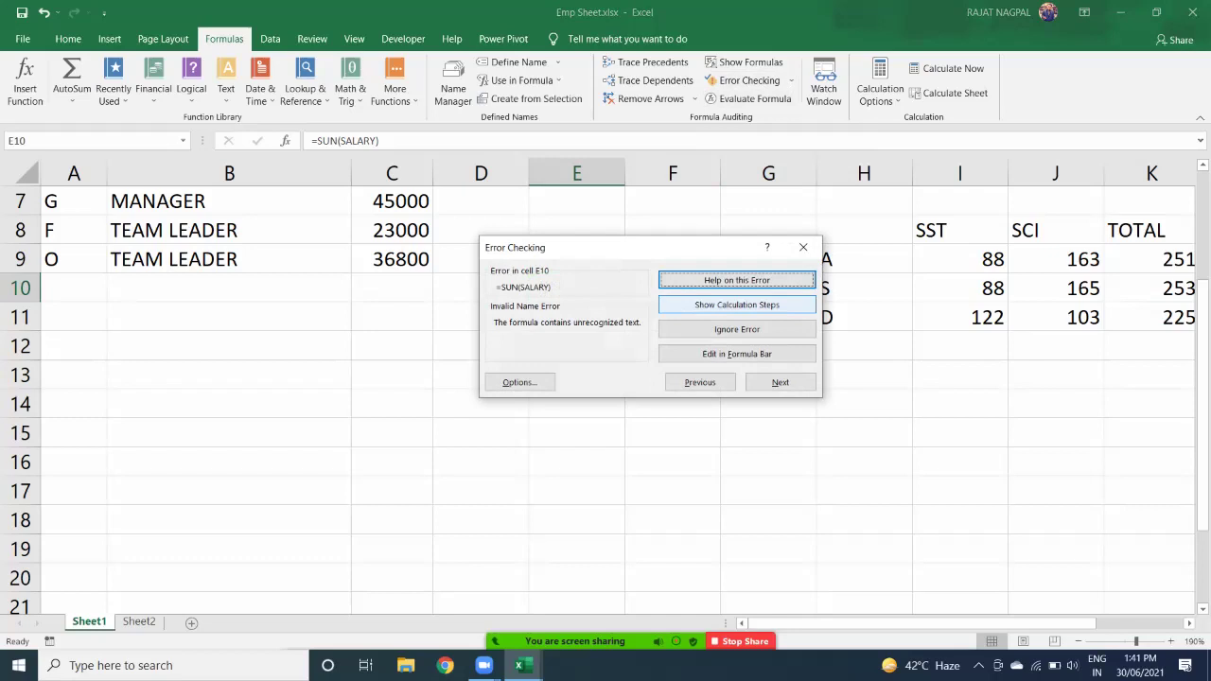
pyautogui.click(737, 305)
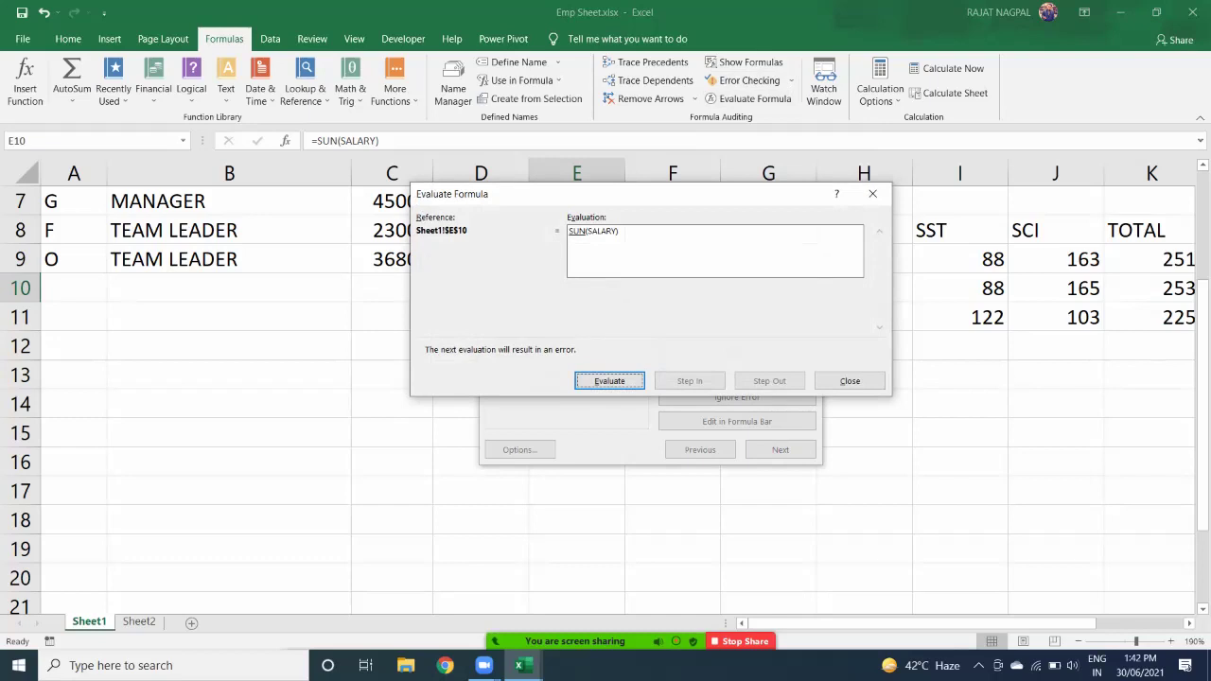
pyautogui.press('Return')
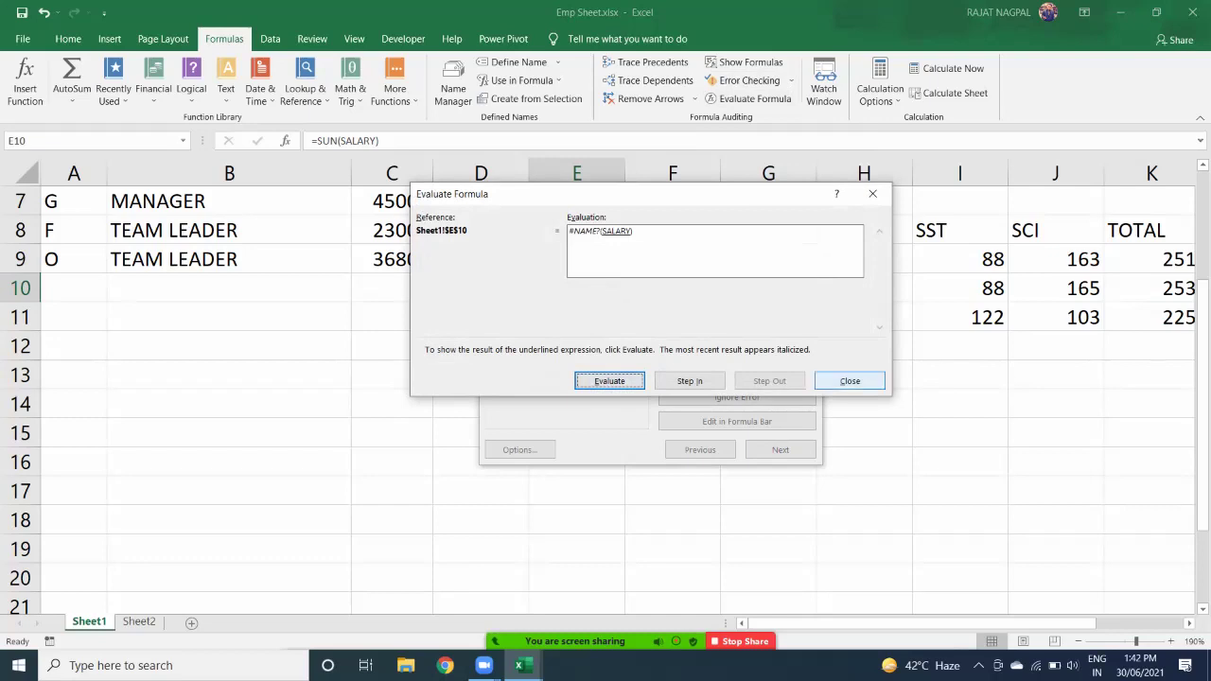
pyautogui.click(849, 382)
pyautogui.click(804, 315)
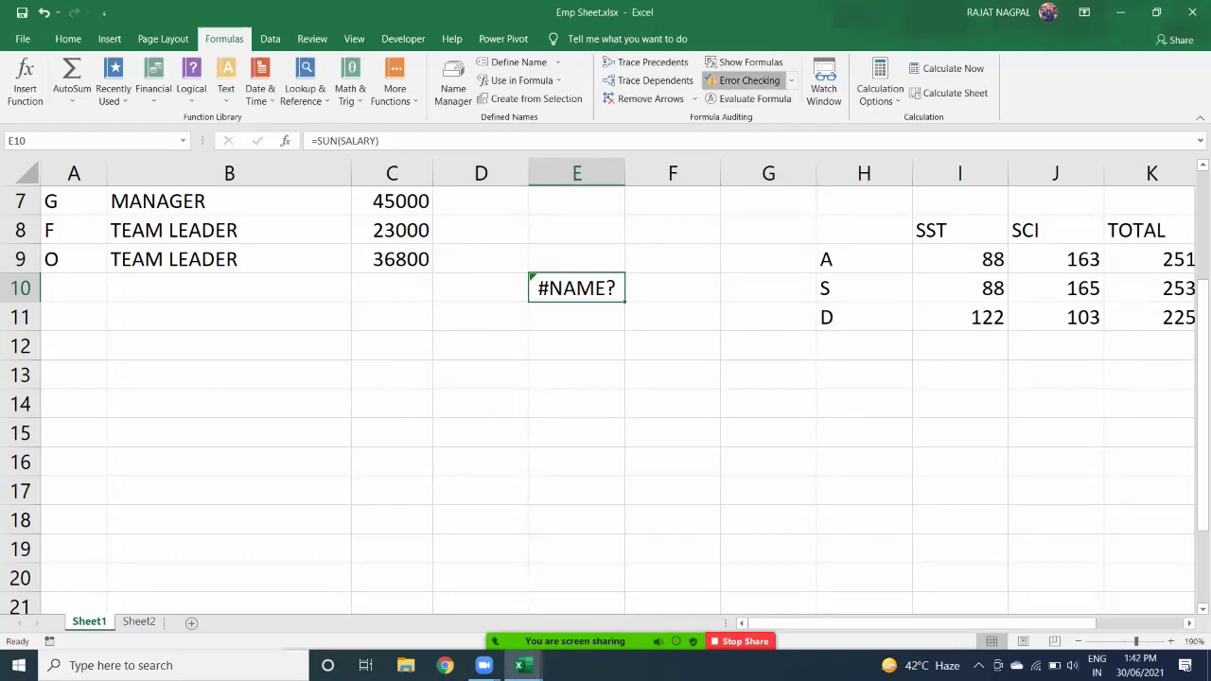
# Repeat the error check on E10, evaluating its first calculation step again and leaving the formula as it is.
pyautogui.click(748, 80)
pyautogui.click(737, 390)
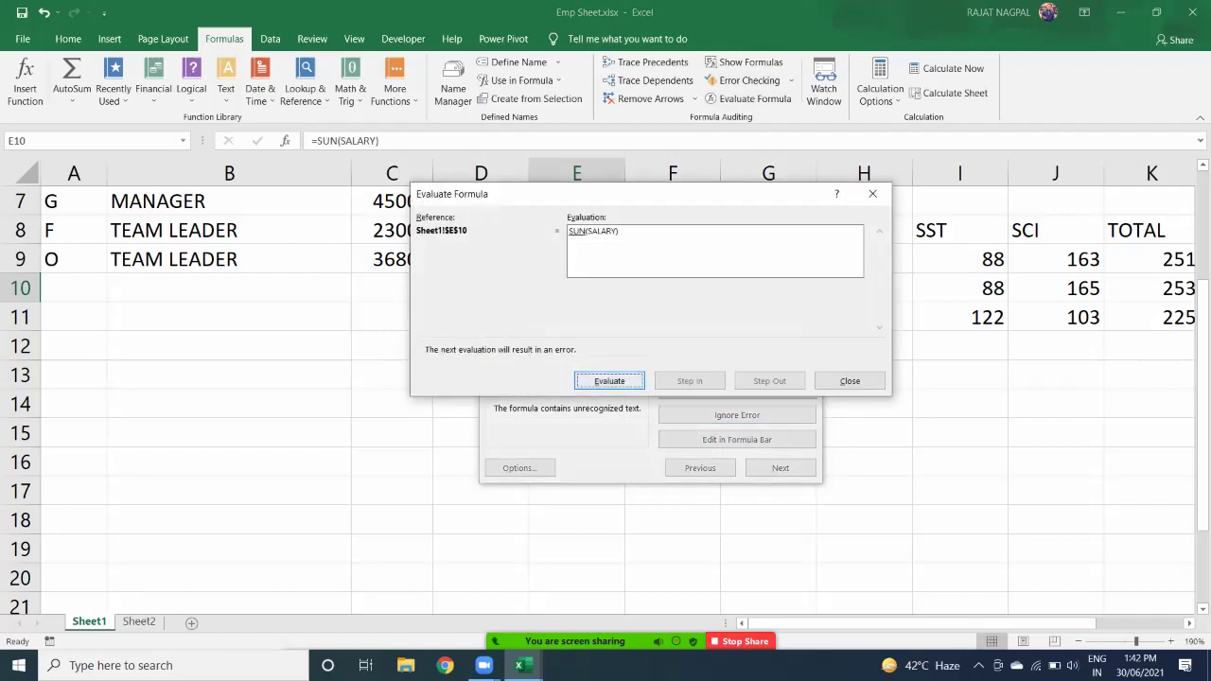
pyautogui.press('Return')
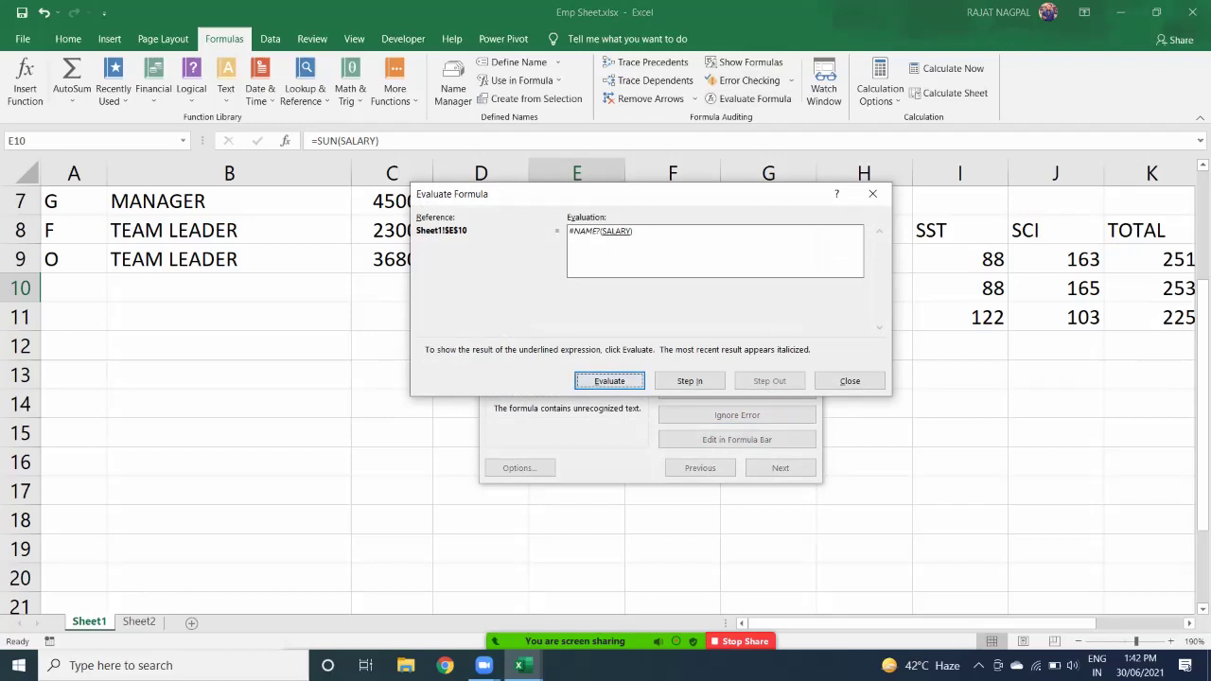
pyautogui.click(850, 381)
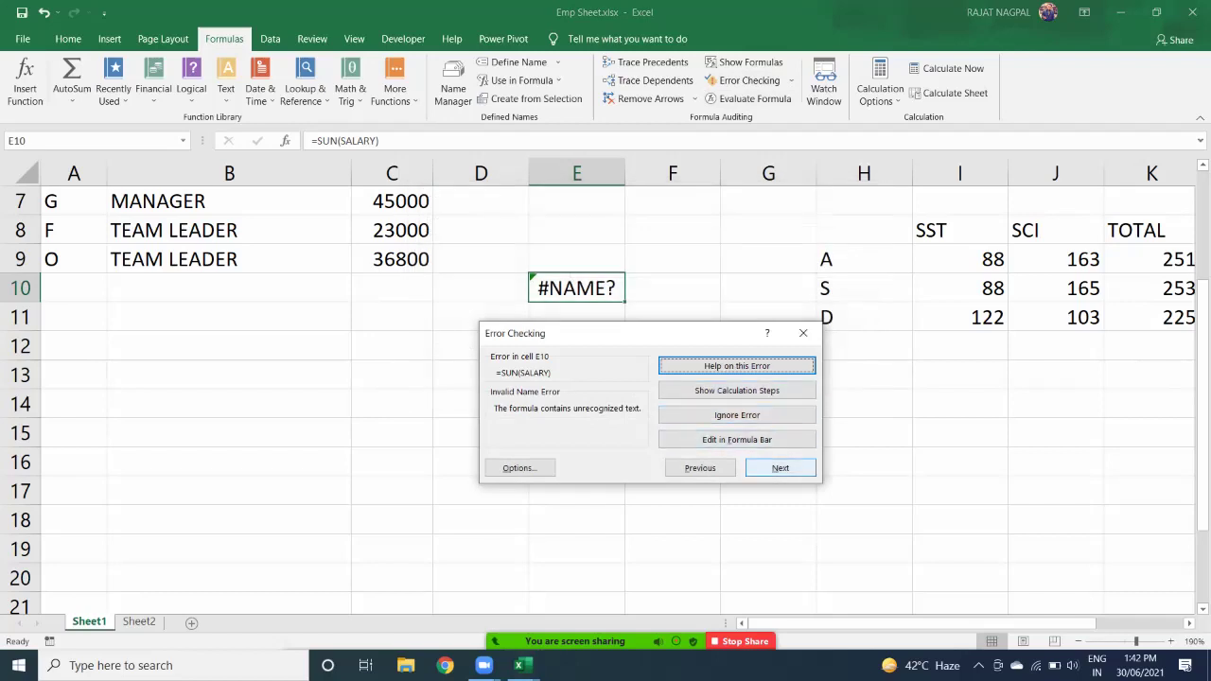
pyautogui.click(803, 333)
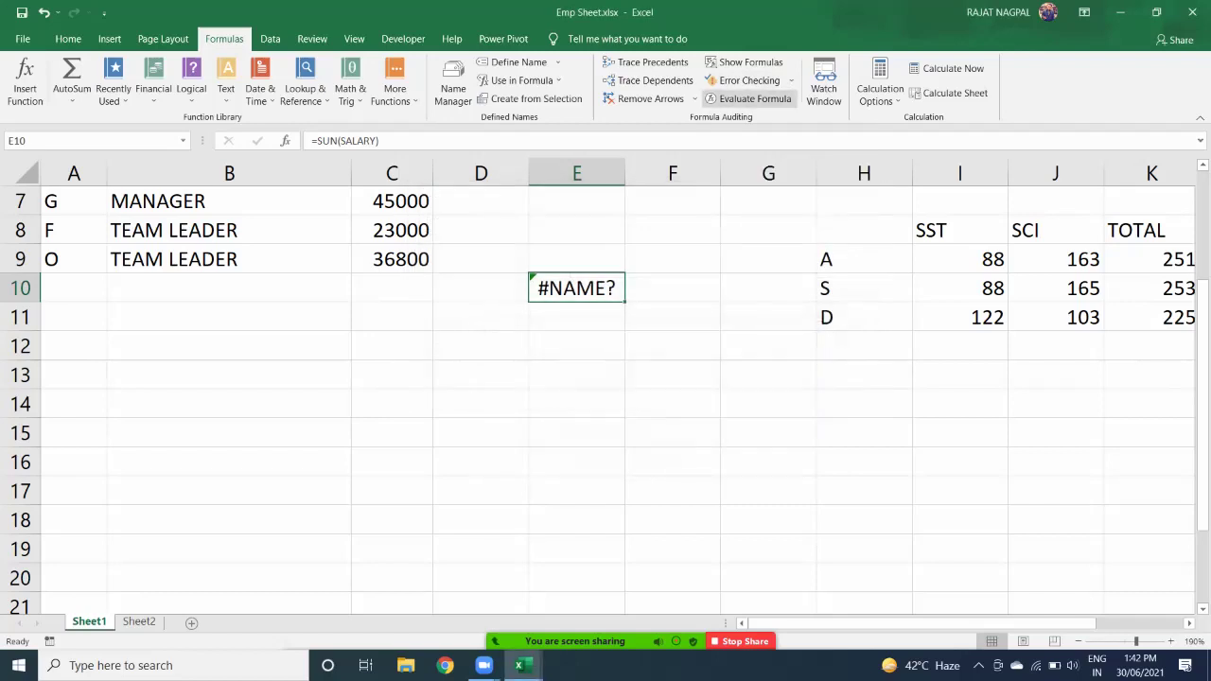
# Evaluate the formula in E10 directly with Evaluate Formula and close the dialog.
pyautogui.click(749, 99)
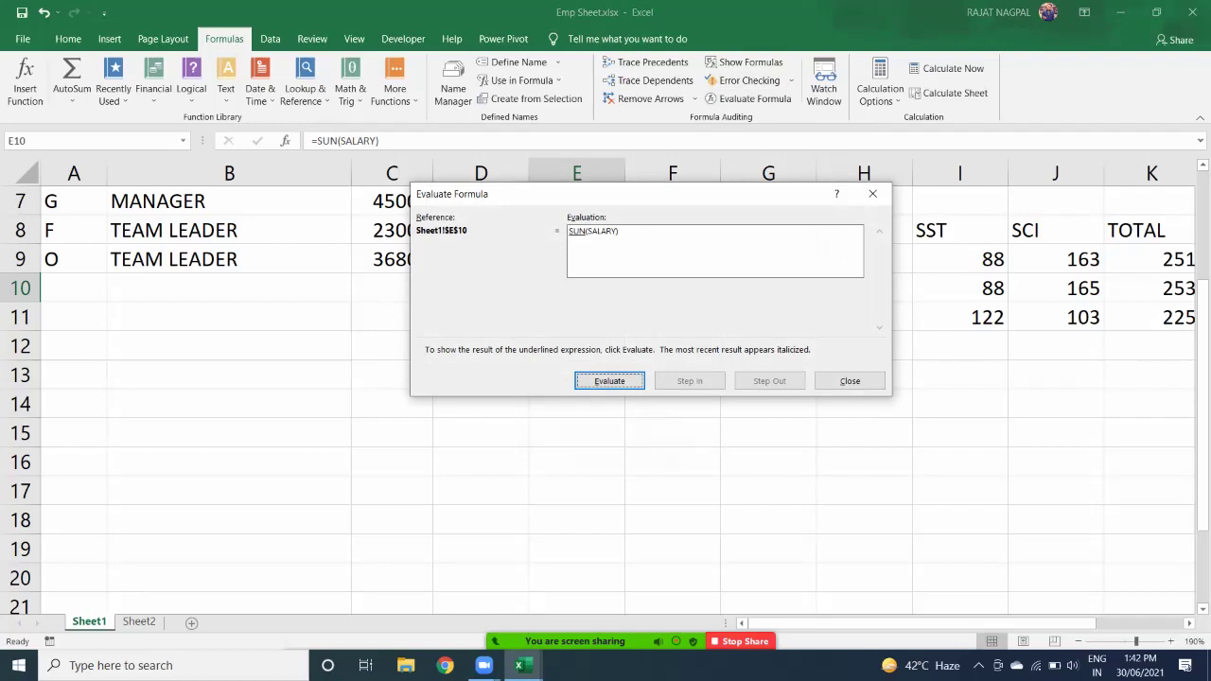
pyautogui.press('Return')
pyautogui.click(850, 380)
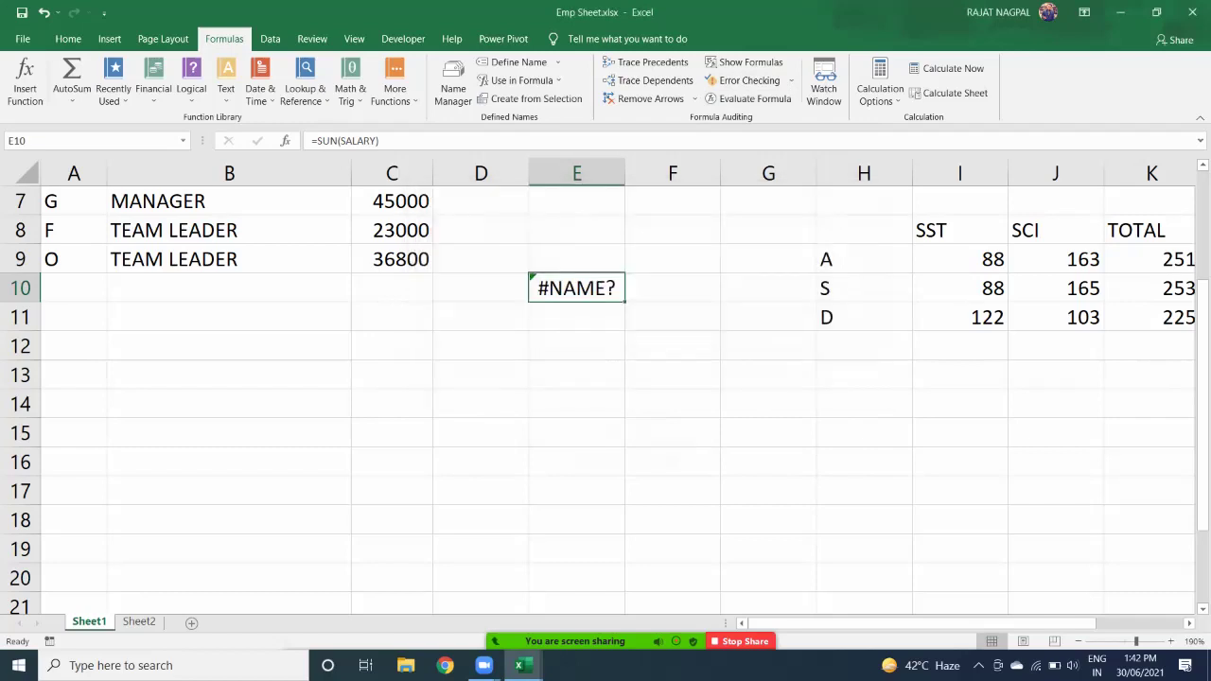
# Replace the misspelled formula in E10 with =SUM(SALARY).
pyautogui.write('=SU')
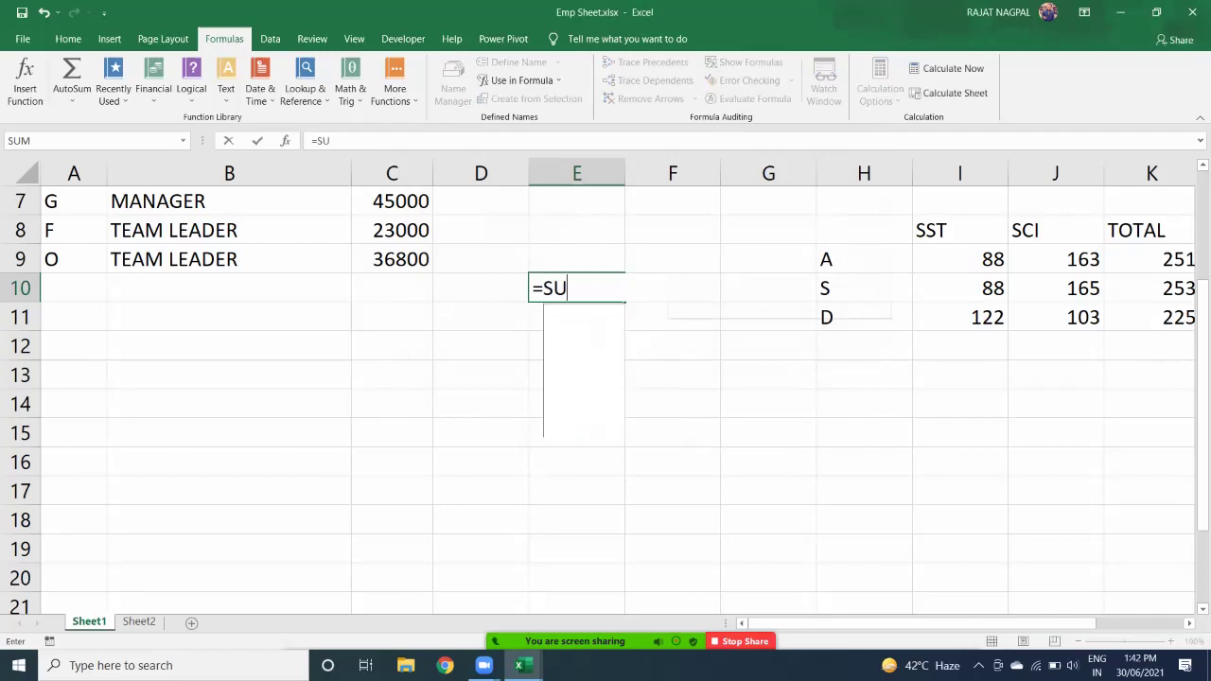
pyautogui.write('N\\')
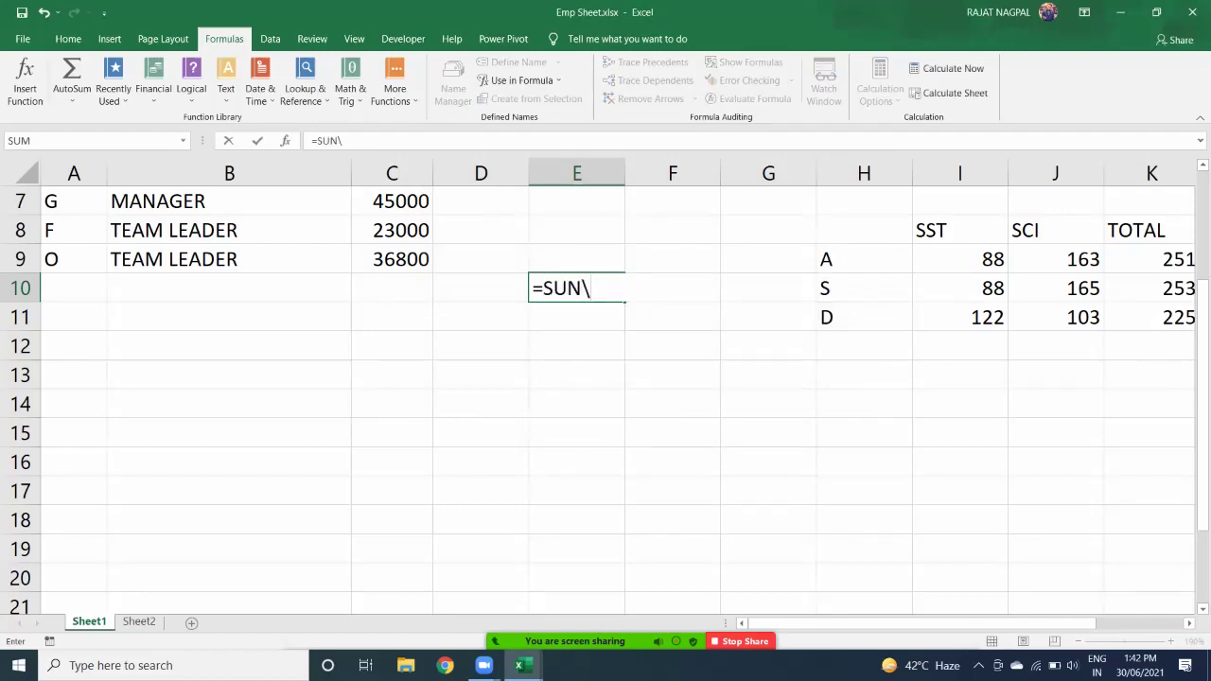
pyautogui.press('BackSpace')
pyautogui.press('BackSpace')
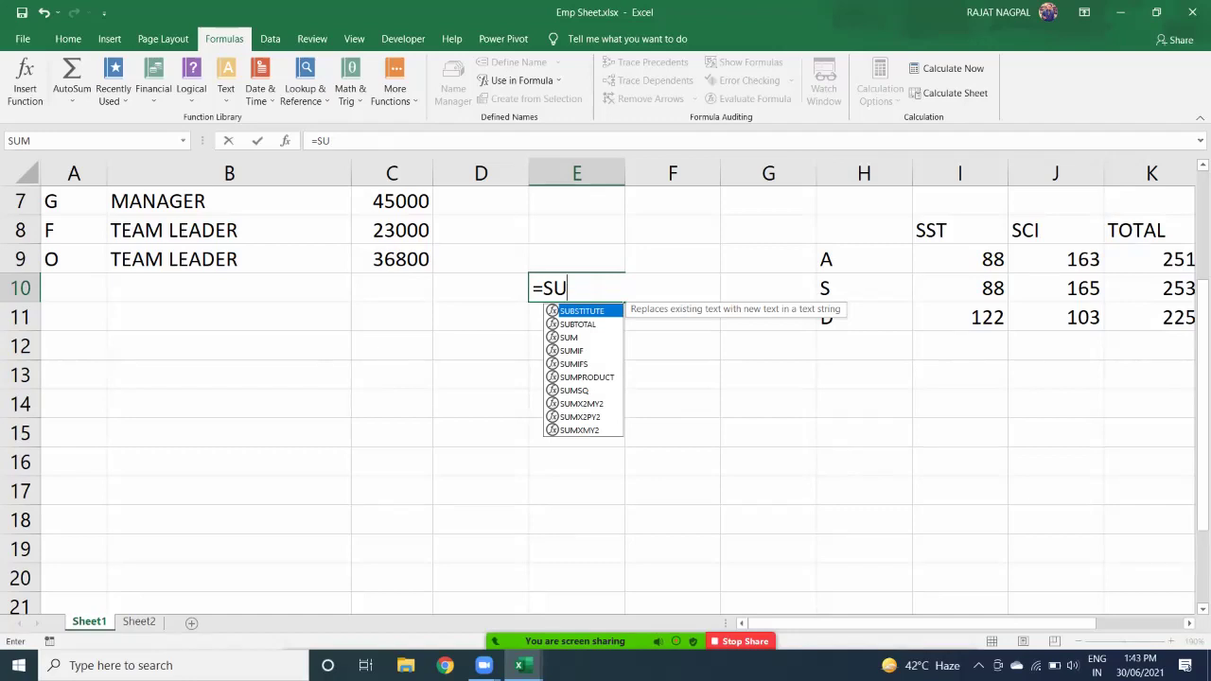
pyautogui.write('N')
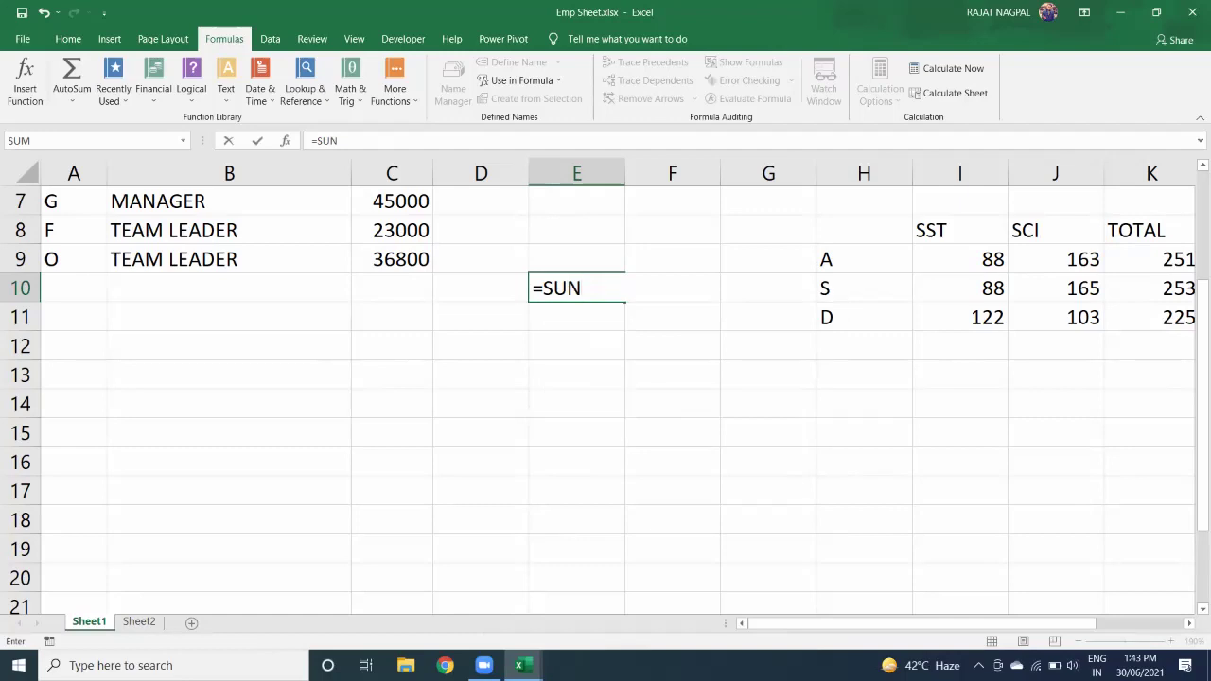
pyautogui.press('BackSpace')
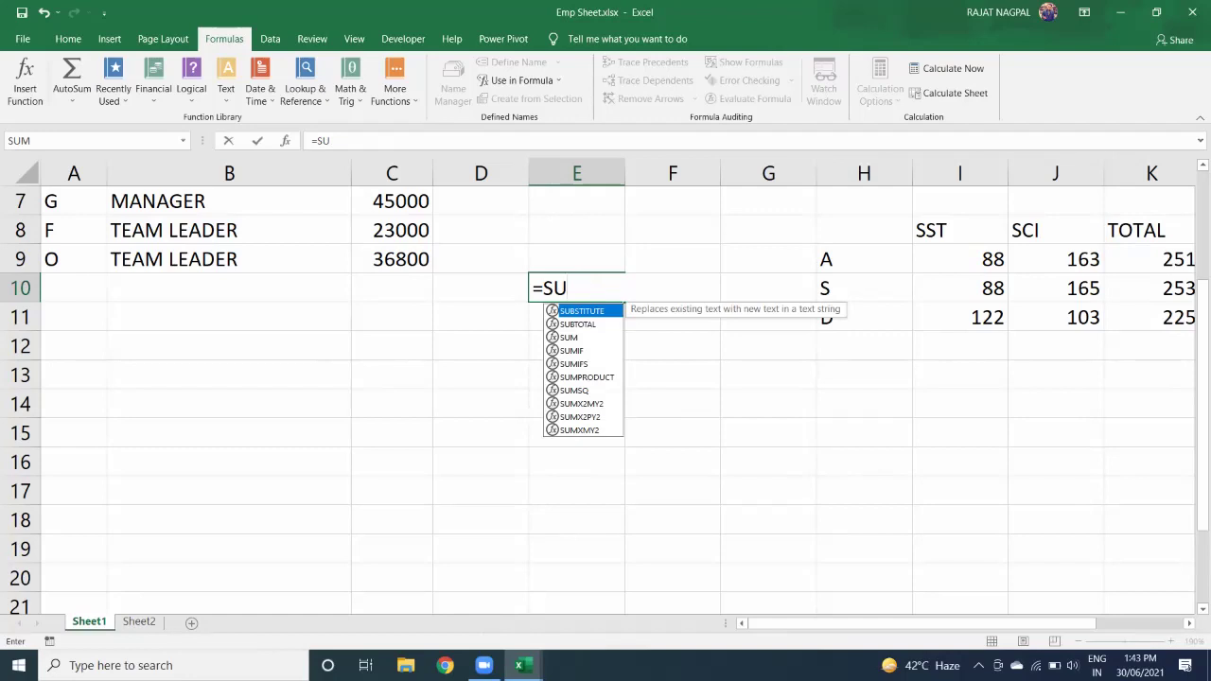
pyautogui.write('M')
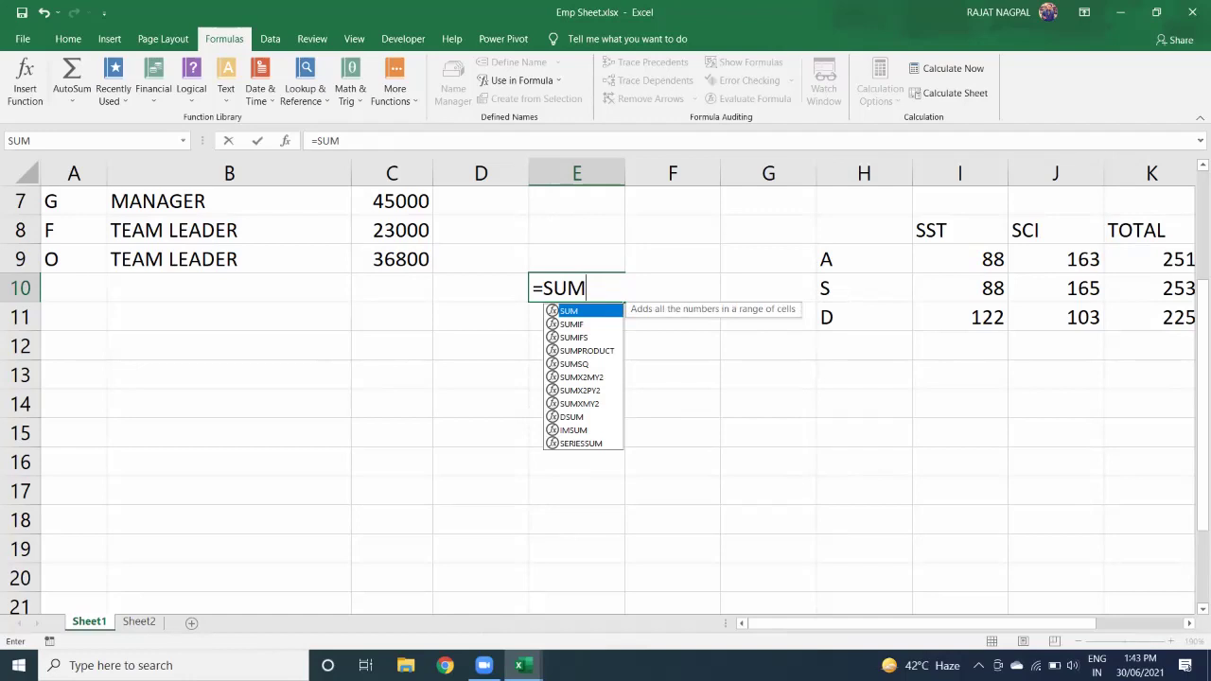
pyautogui.write('(')
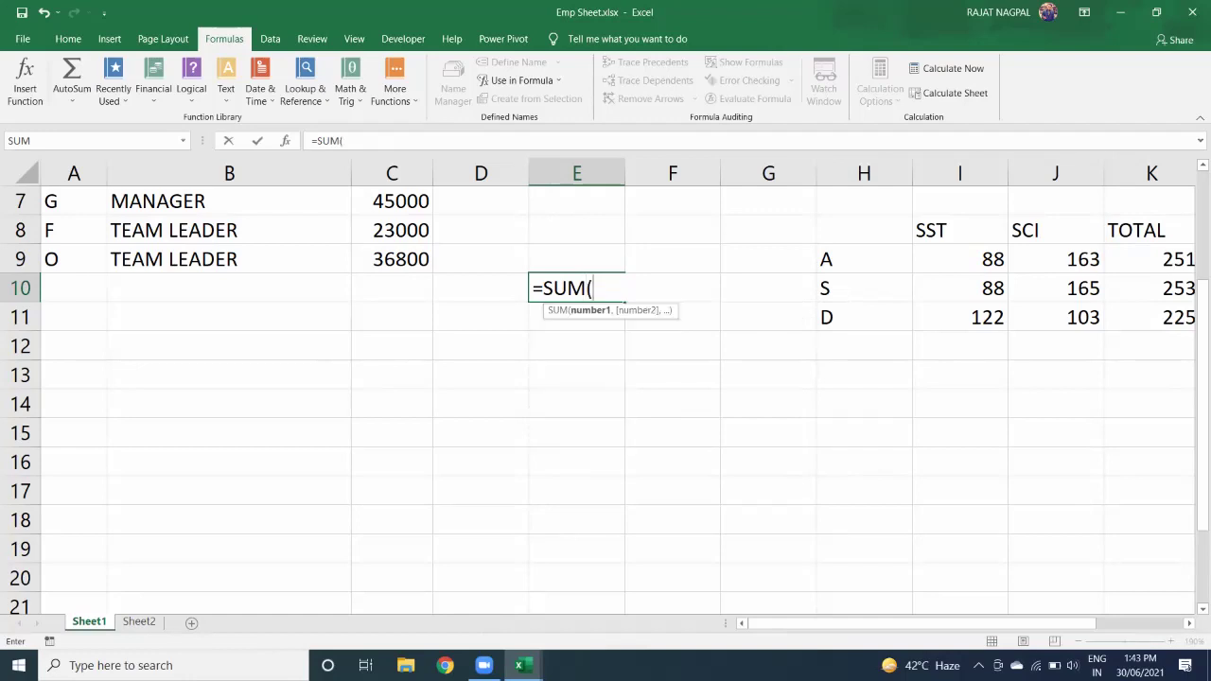
pyautogui.write('SALARY')
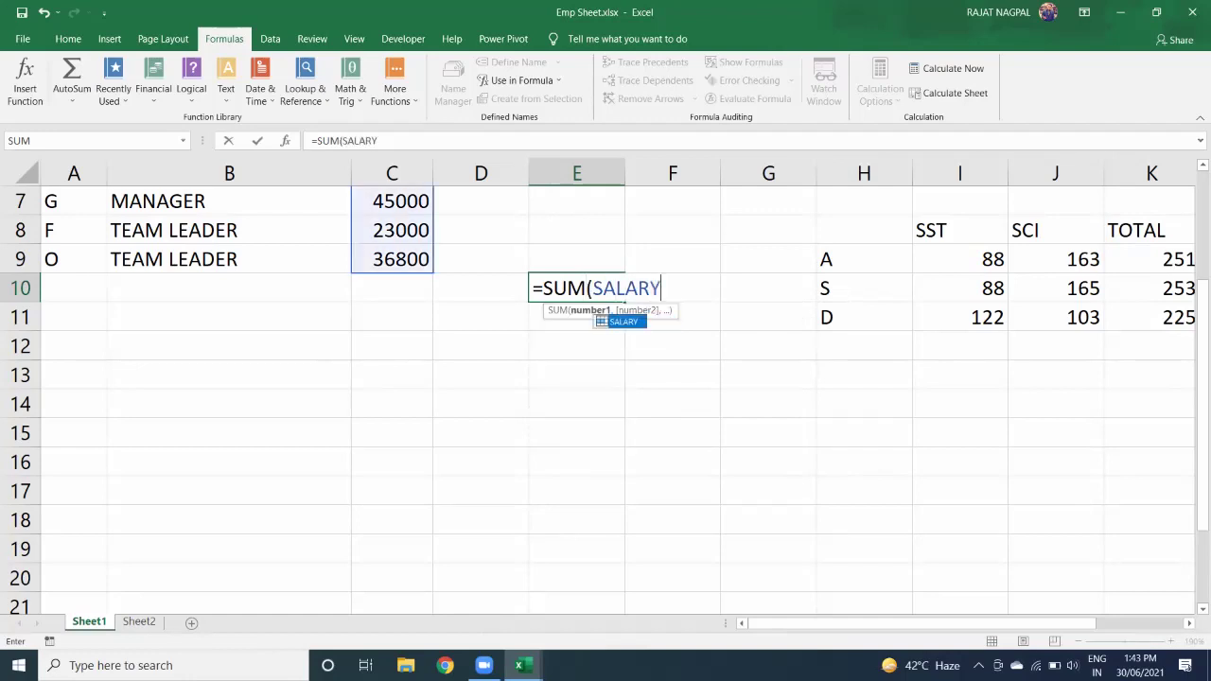
pyautogui.write(')')
pyautogui.press('Return')
pyautogui.press('Up')
pyautogui.press('F2')
pyautogui.press('BackSpace')
pyautogui.press('BackSpace')
pyautogui.press('BackSpace')
pyautogui.press('BackSpace')
pyautogui.press('BackSpace')
pyautogui.press('BackSpace')
pyautogui.press('BackSpace')
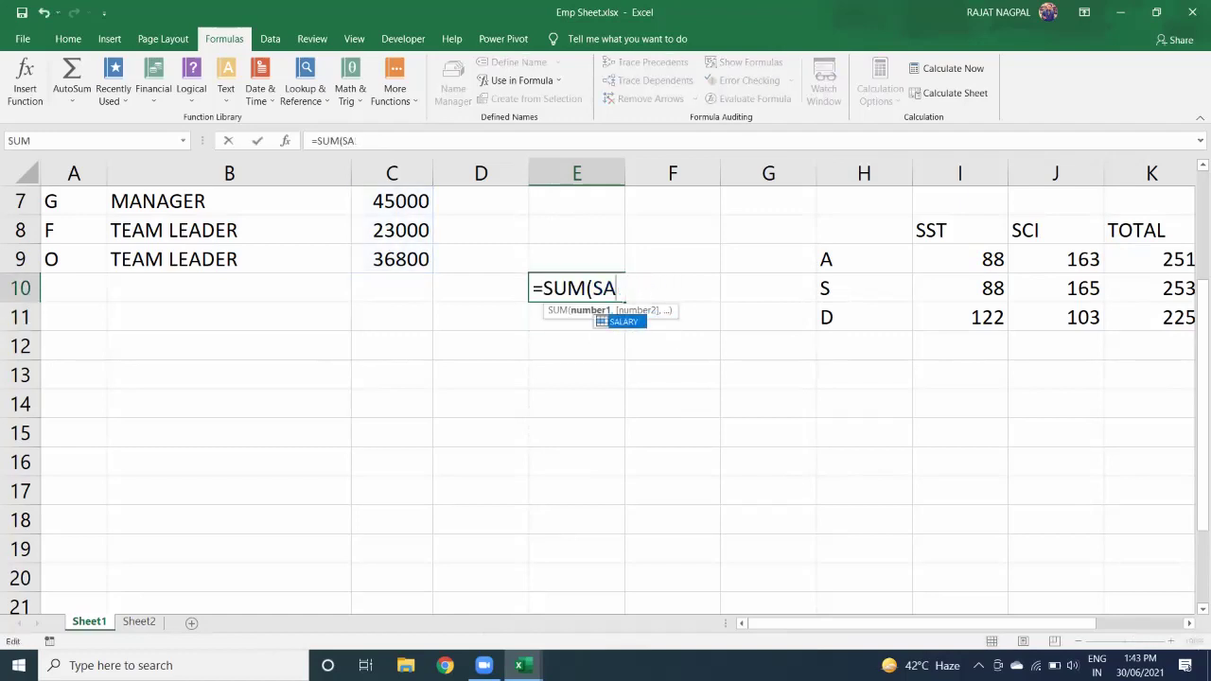
pyautogui.press('BackSpace')
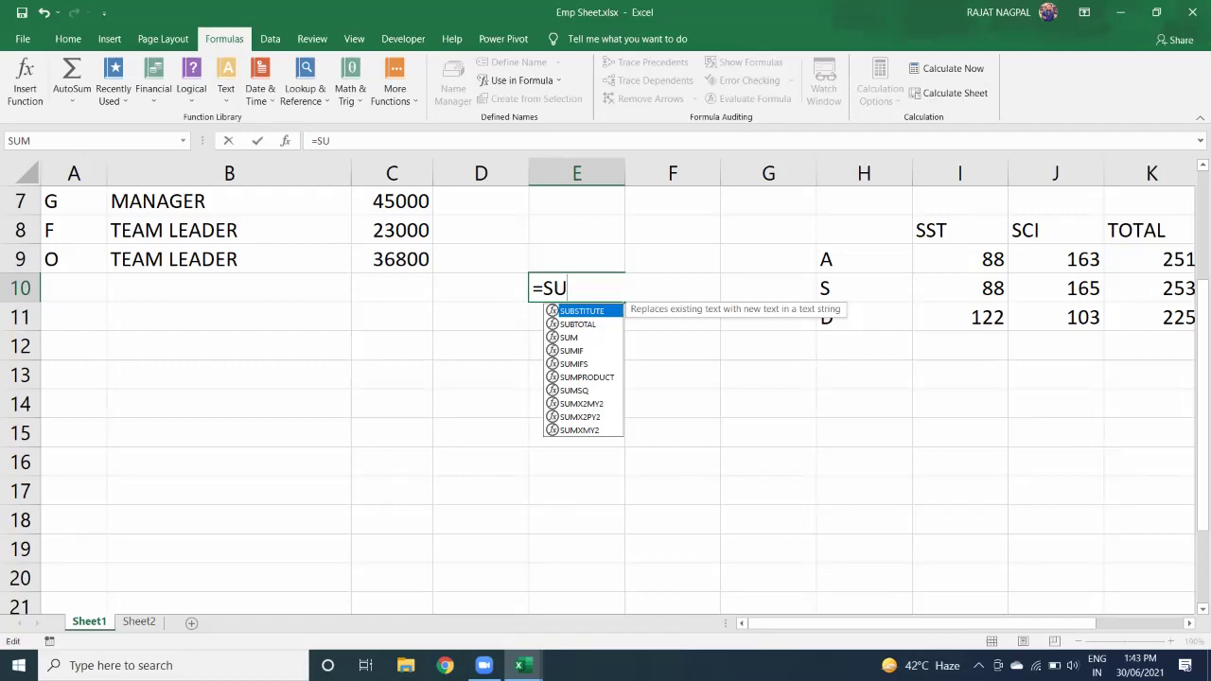
pyautogui.press('Escape')
pyautogui.press('Escape')
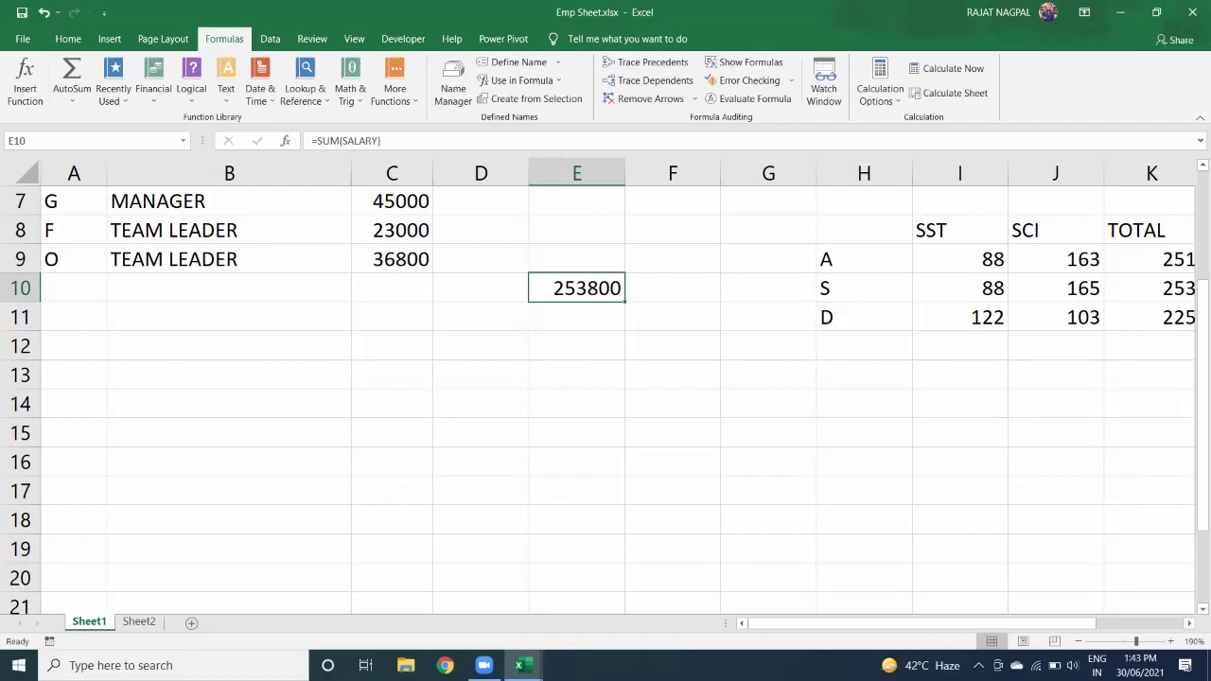
pyautogui.click(577, 202)
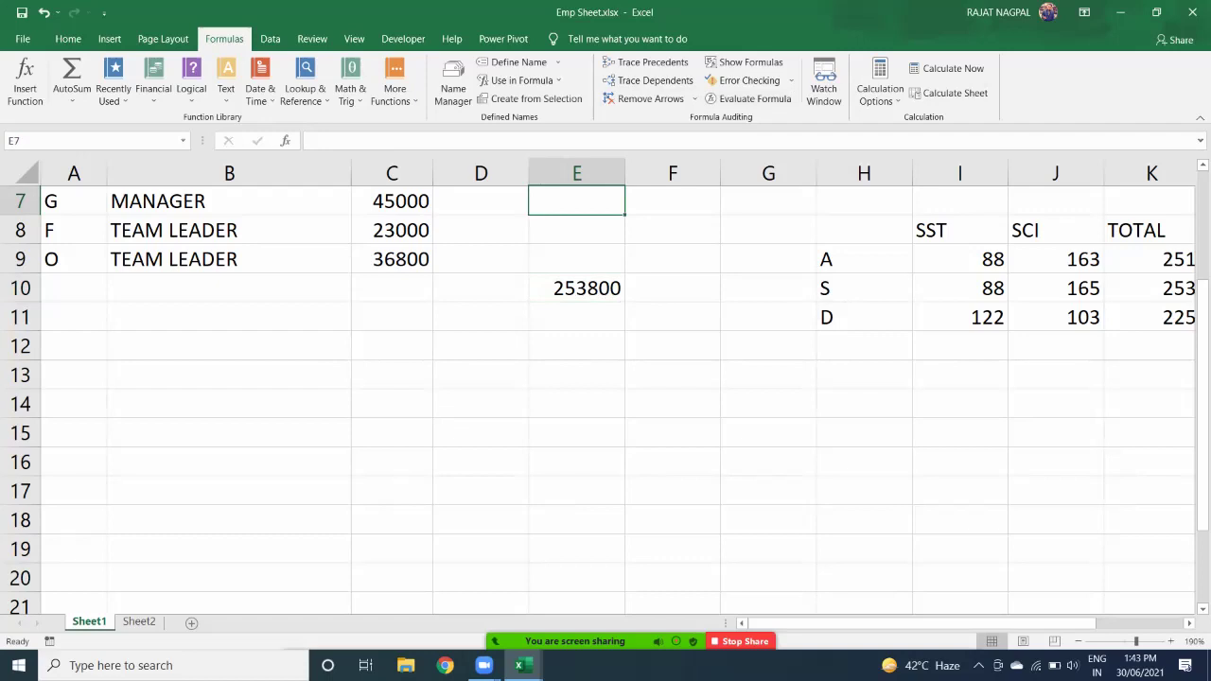
pyautogui.click(271, 39)
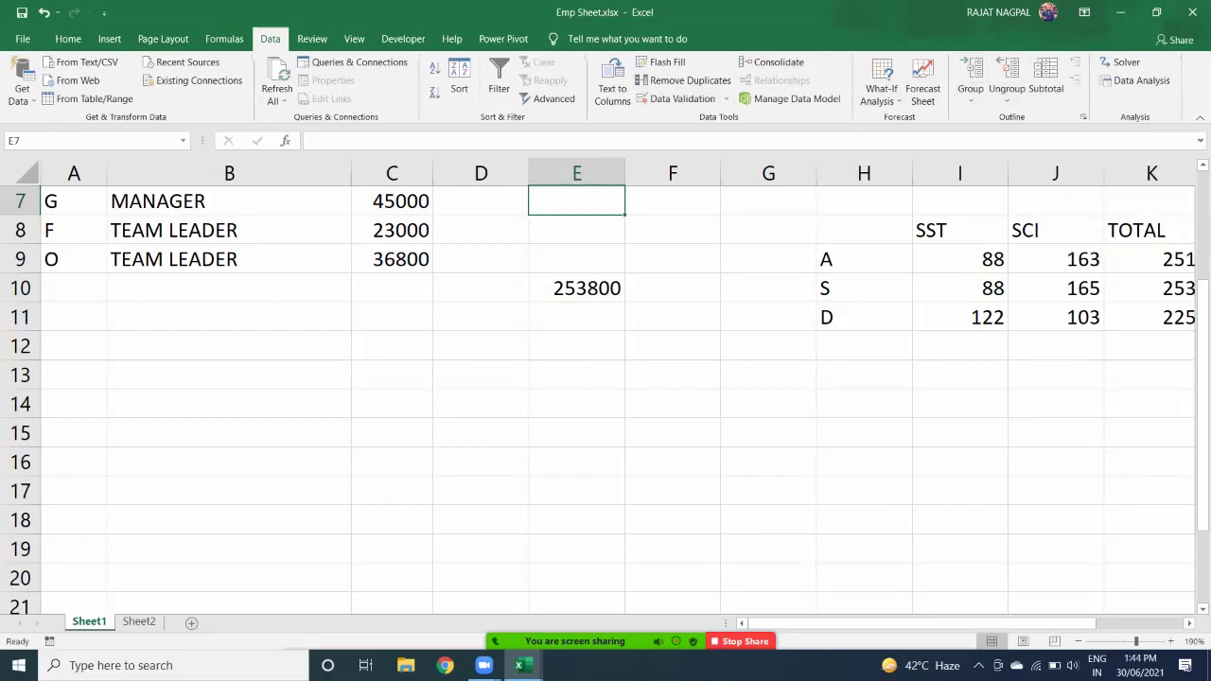
pyautogui.click(768, 259)
pyautogui.scroll(2, 606, 387)
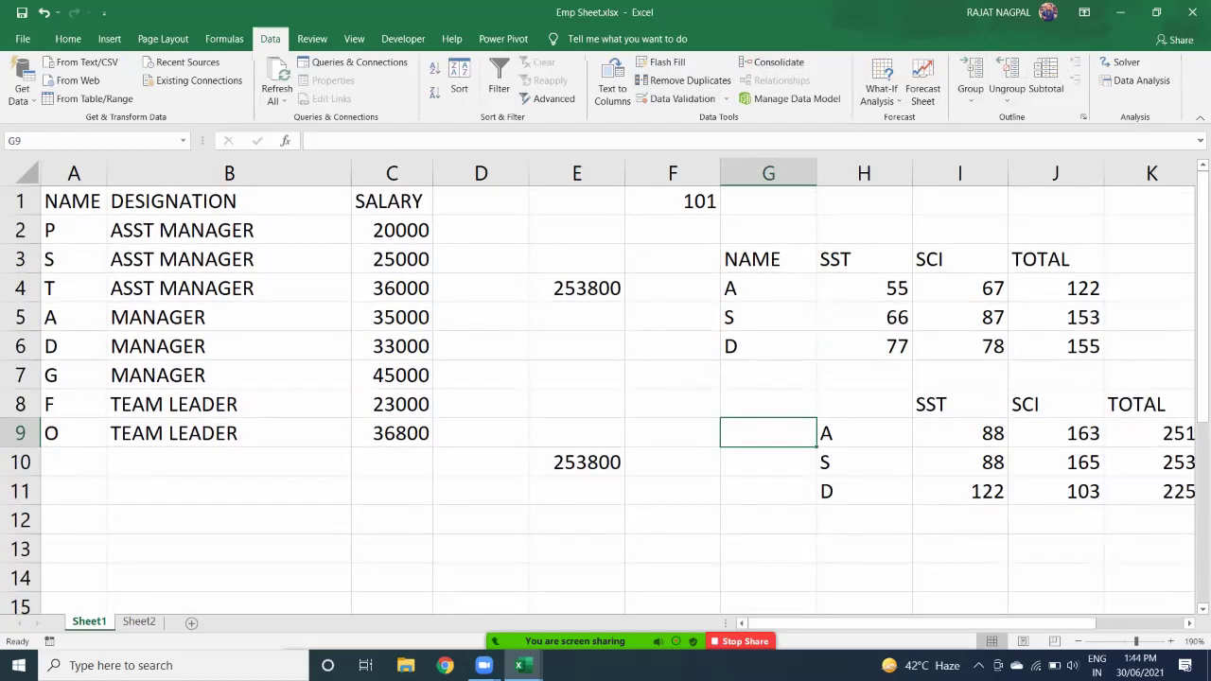